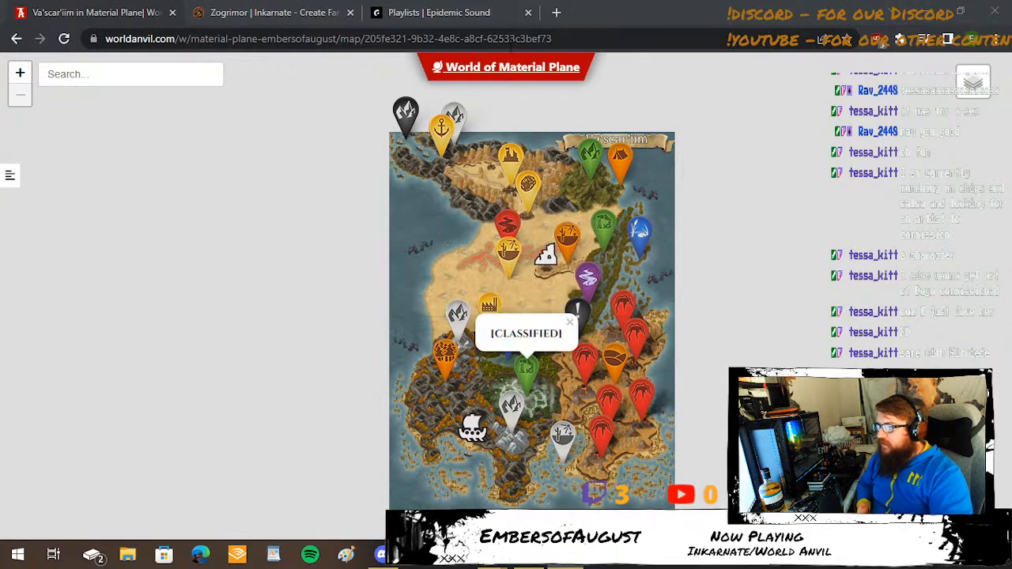
Dismiss the open [CLASSIFIED] marker note and view the Ruins of Old Mousillon entry in the northern desert.
click(760, 291)
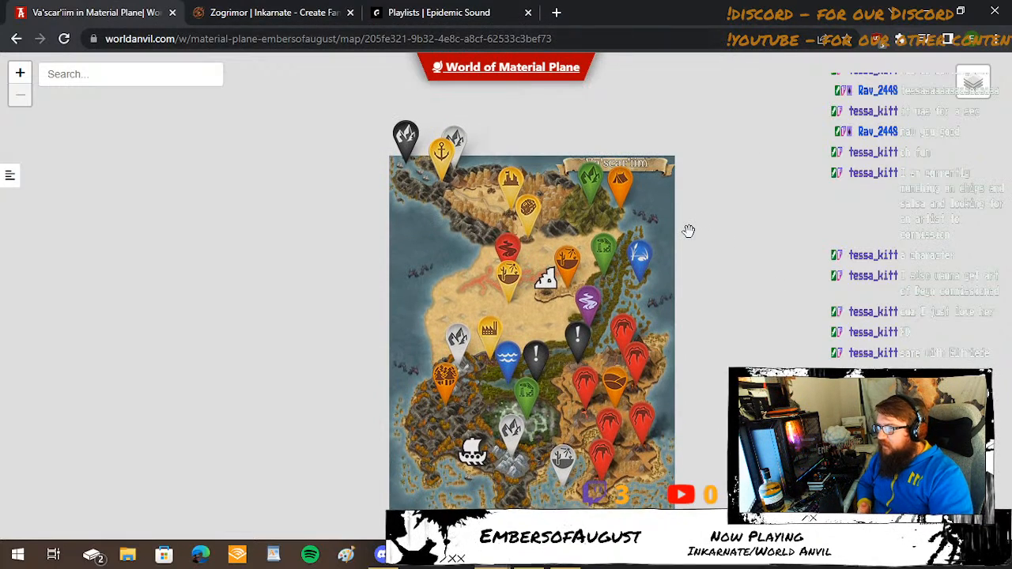
scroll(686, 231, up, 1)
drag(615, 229, 622, 220)
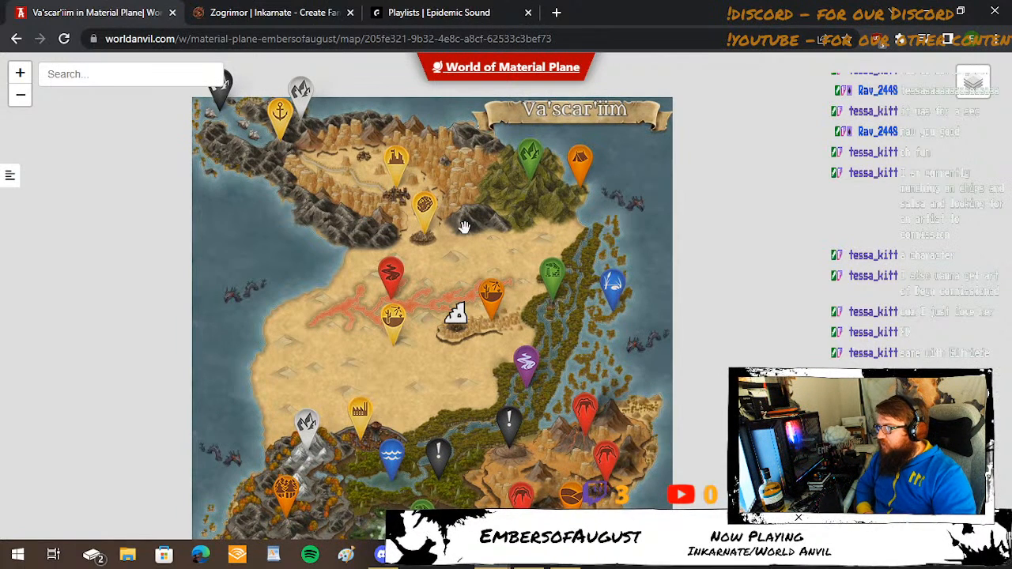
mouse_move(422, 217)
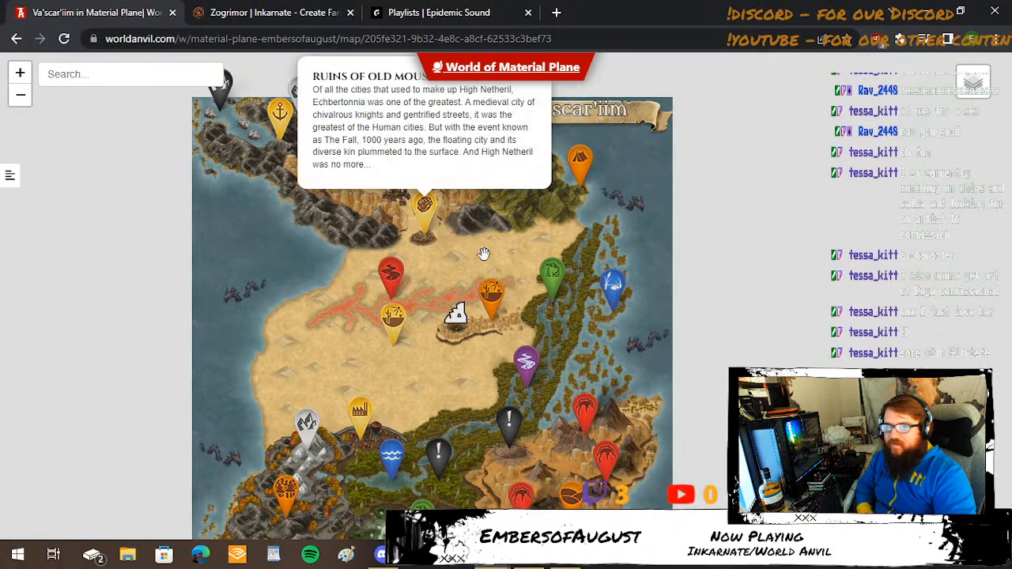
drag(484, 254, 499, 329)
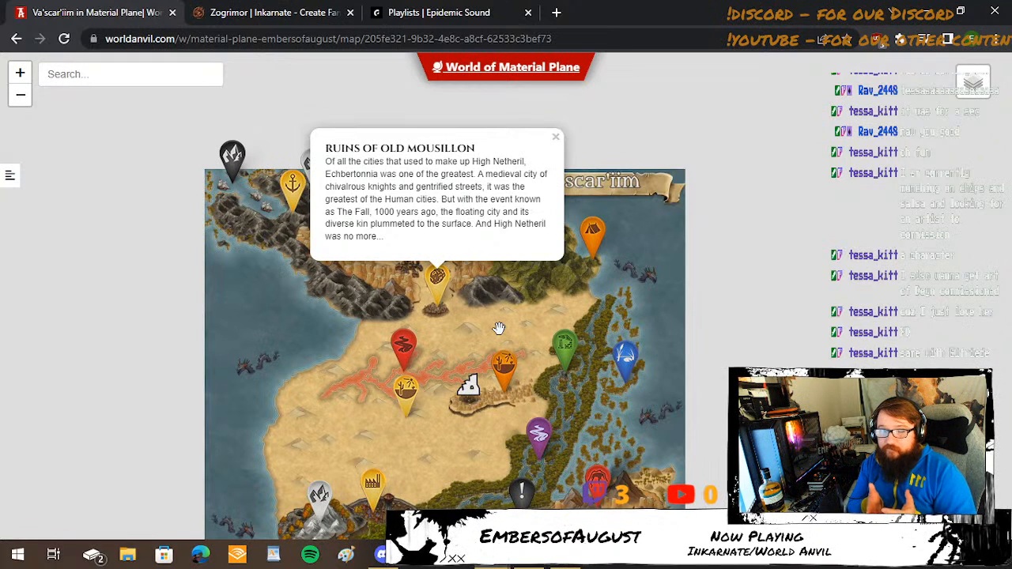
Switch to Epidemic Sound, open the jazz beat playlist and play the track Before Chill.
click(396, 13)
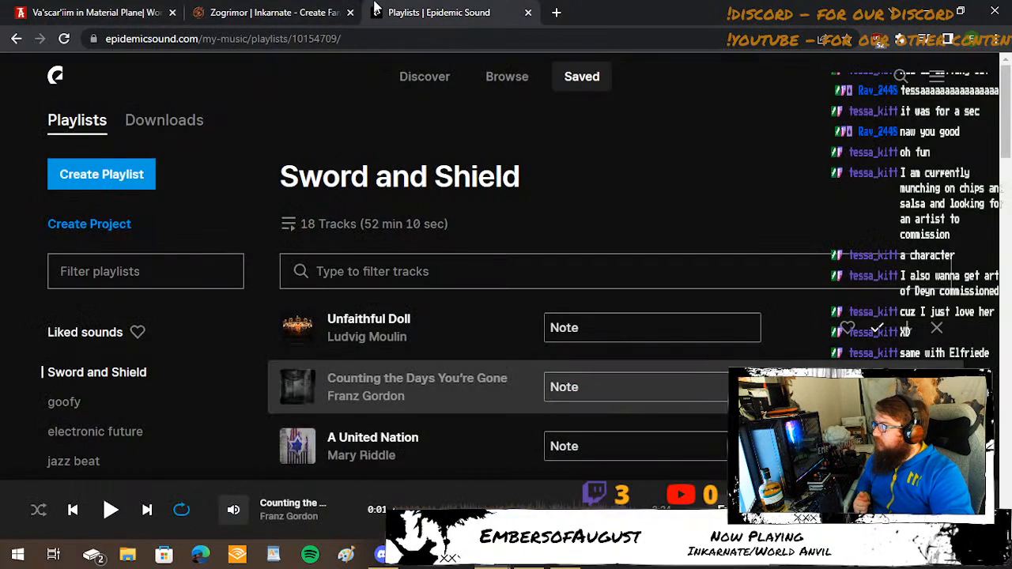
scroll(178, 371, down, 1)
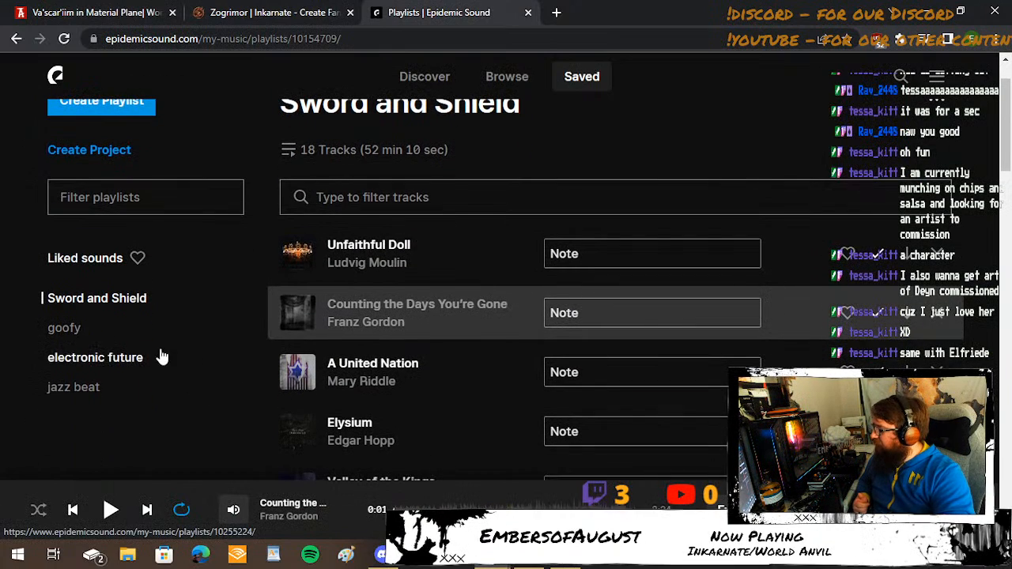
click(79, 395)
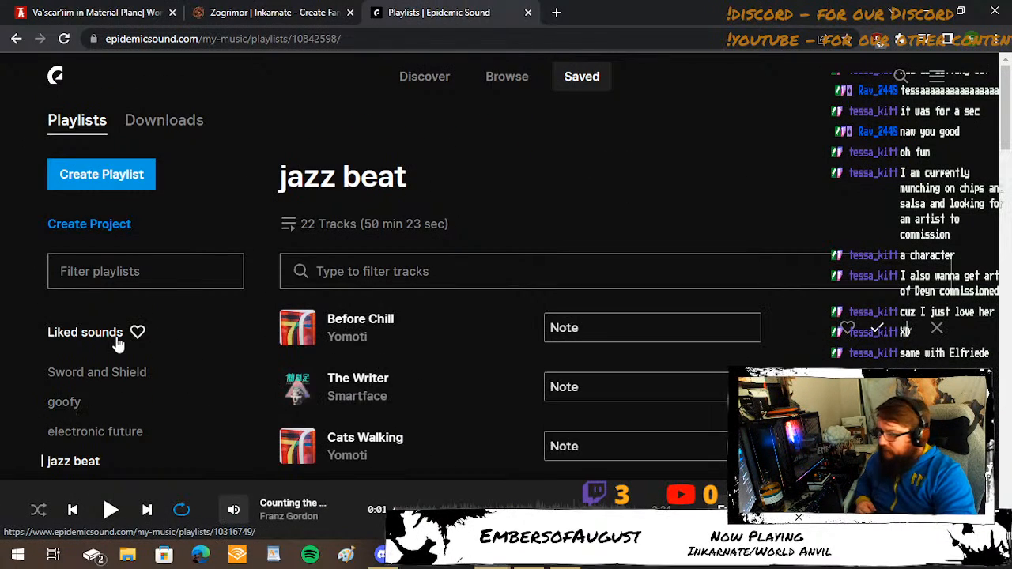
click(297, 347)
Lower the music player's volume to a bit under half.
mouse_move(233, 510)
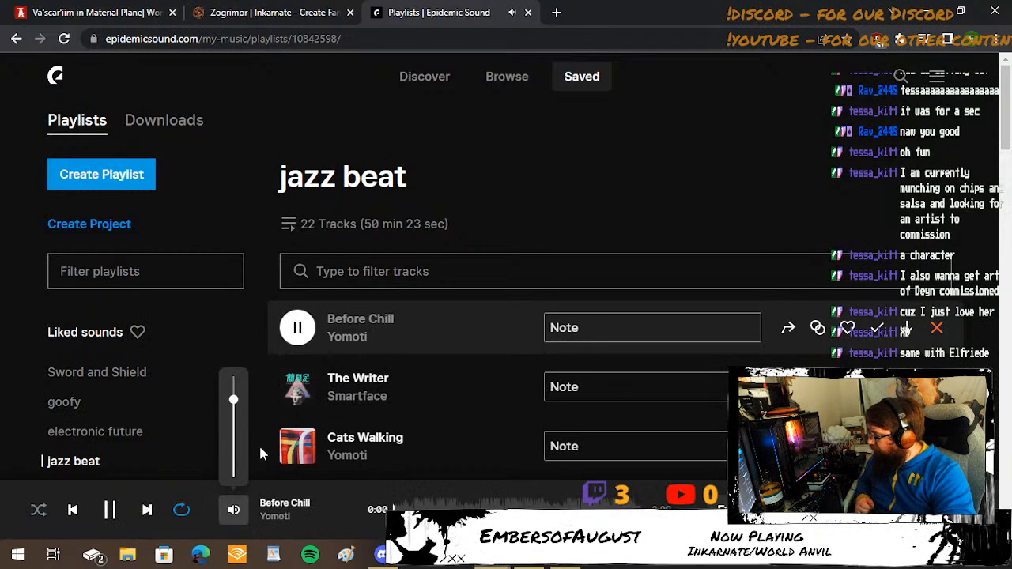
drag(233, 399, 233, 430)
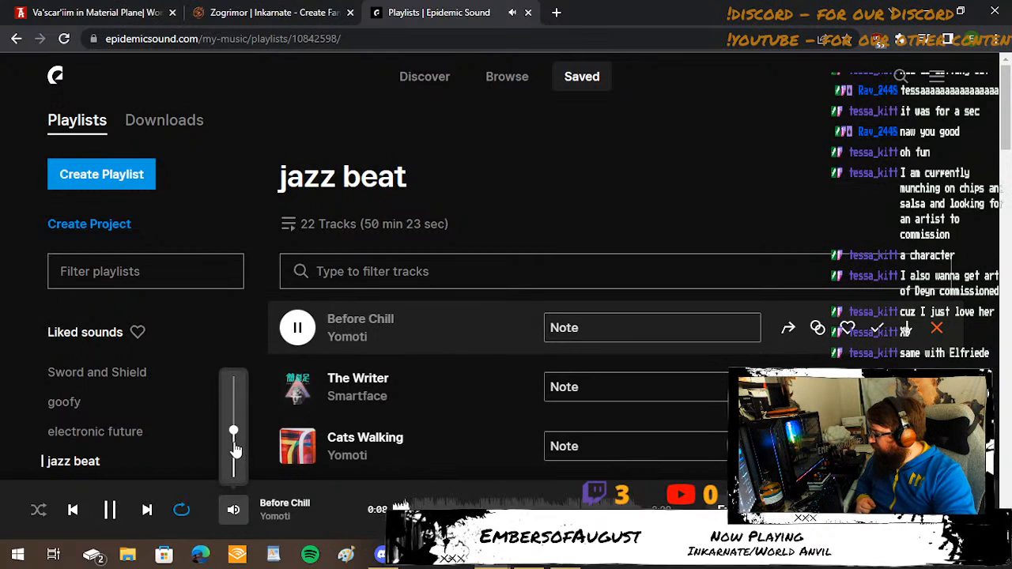
click(234, 440)
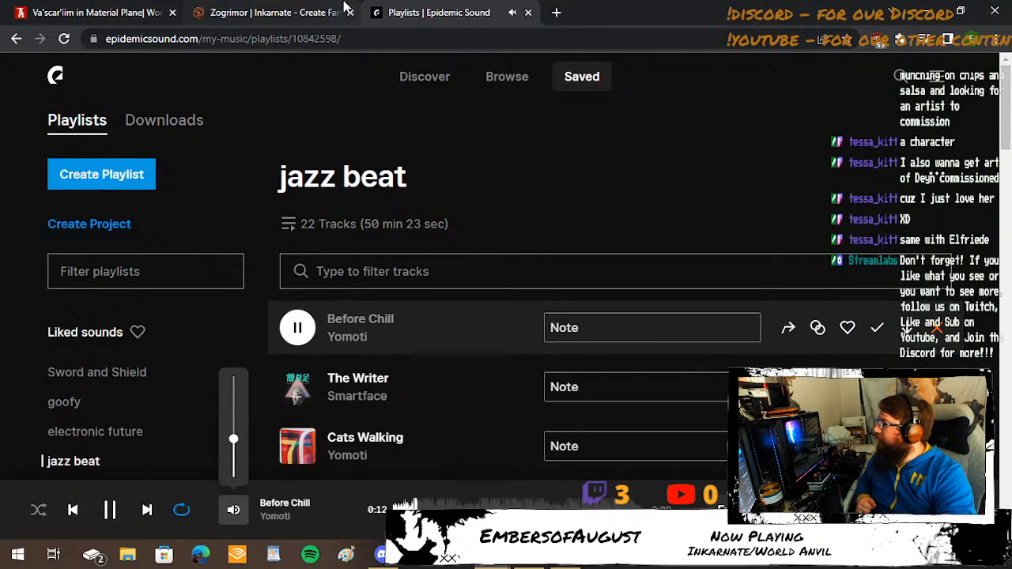
Return to the Va'scar'iim map and examine its southern half around the green swamp, the volcanoes and the Seitaal Crater marker.
click(320, 9)
click(124, 8)
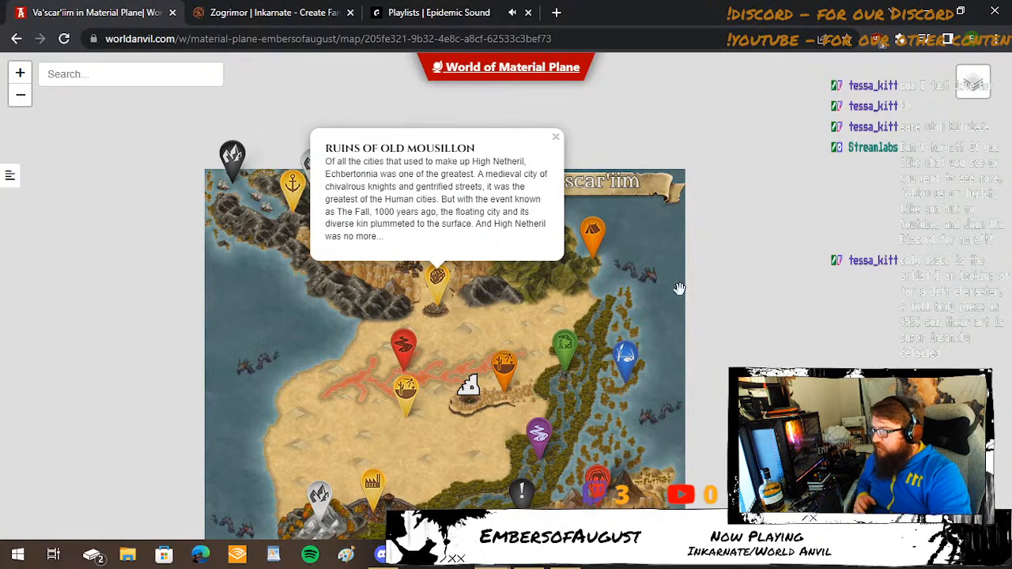
drag(656, 279, 638, 72)
mouse_move(414, 394)
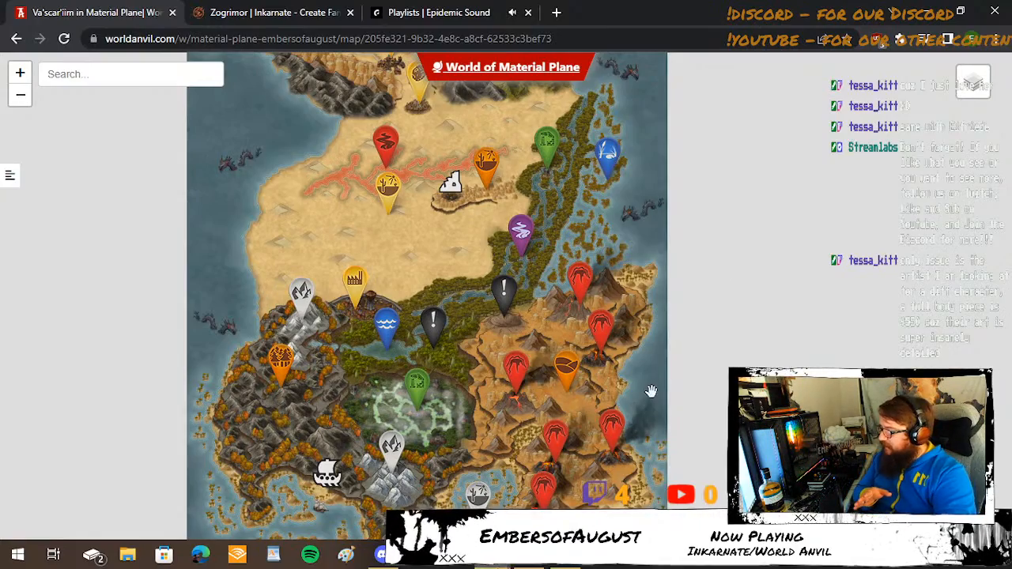
click(514, 370)
scroll(498, 357, up, 2)
drag(413, 437, 511, 378)
drag(512, 415, 528, 364)
click(528, 363)
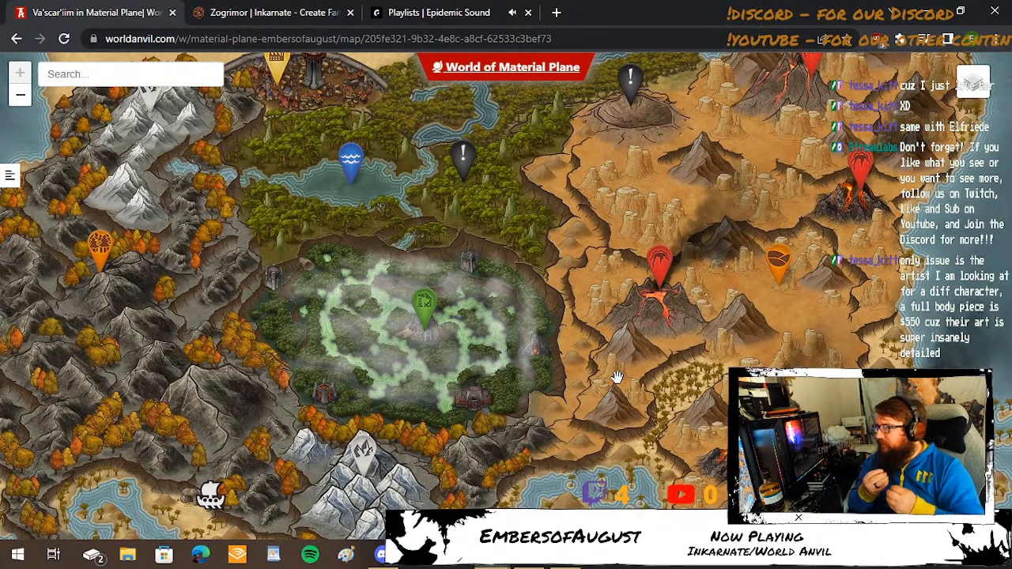
click(631, 79)
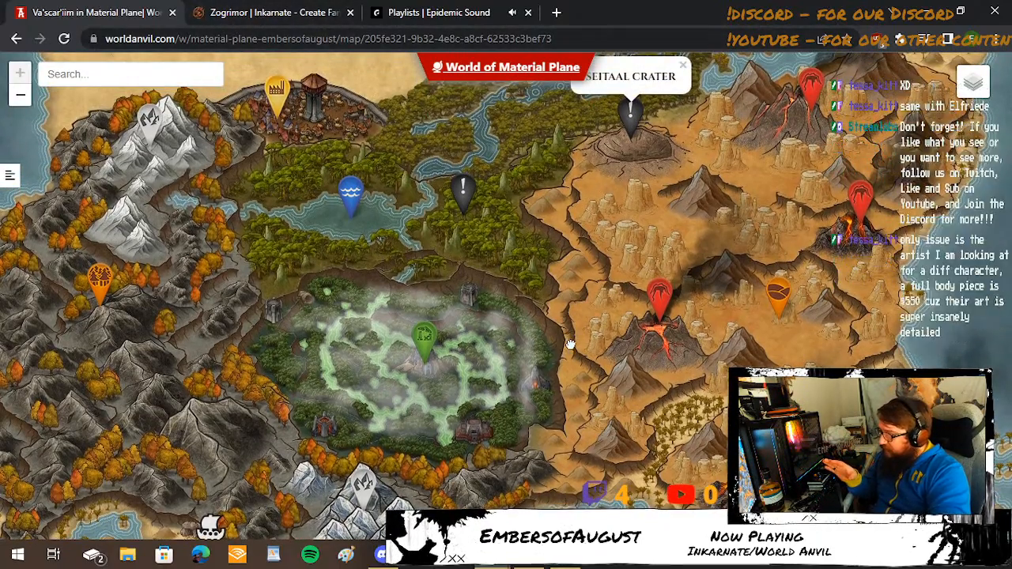
drag(570, 343, 597, 303)
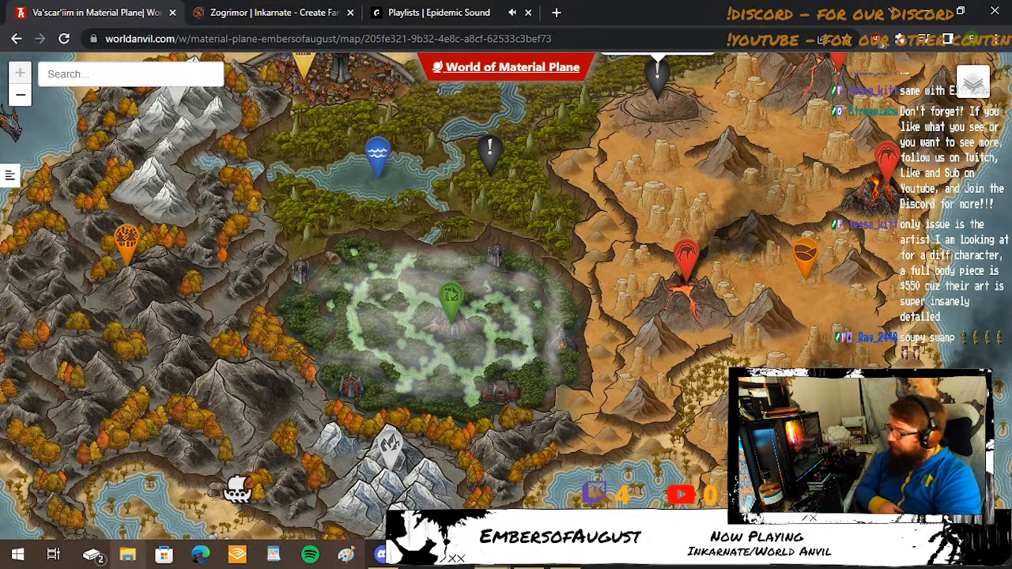
Switch to Paint and draw a black ellipse about 98 × 68 px near the canvas's upper edge as a figure's head.
click(340, 564)
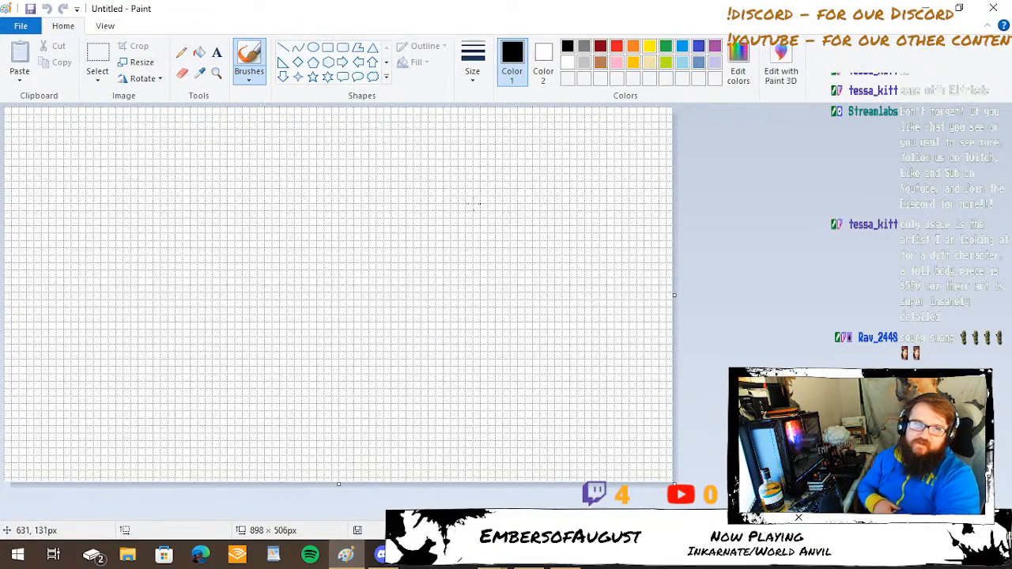
click(313, 47)
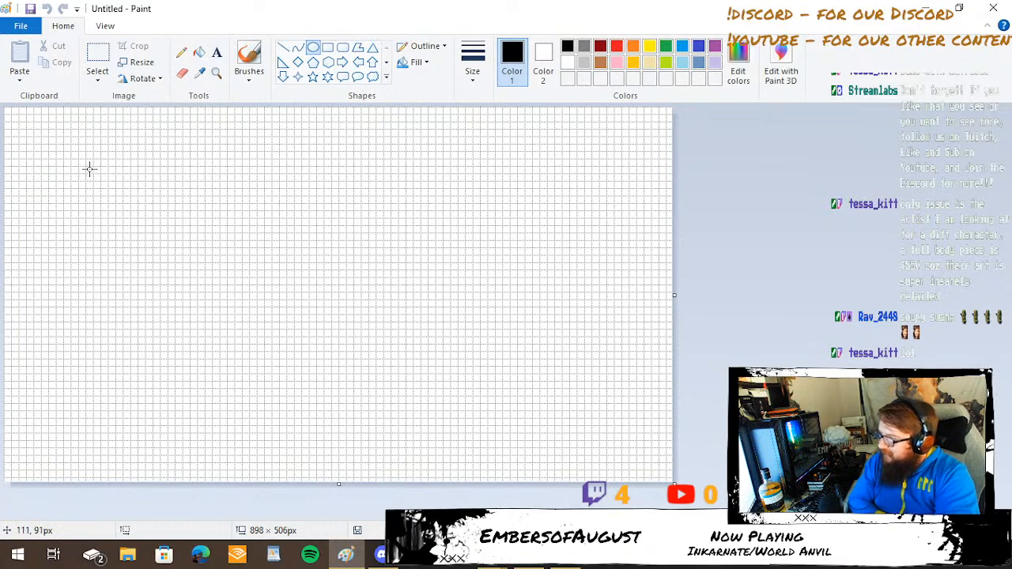
drag(226, 139, 301, 193)
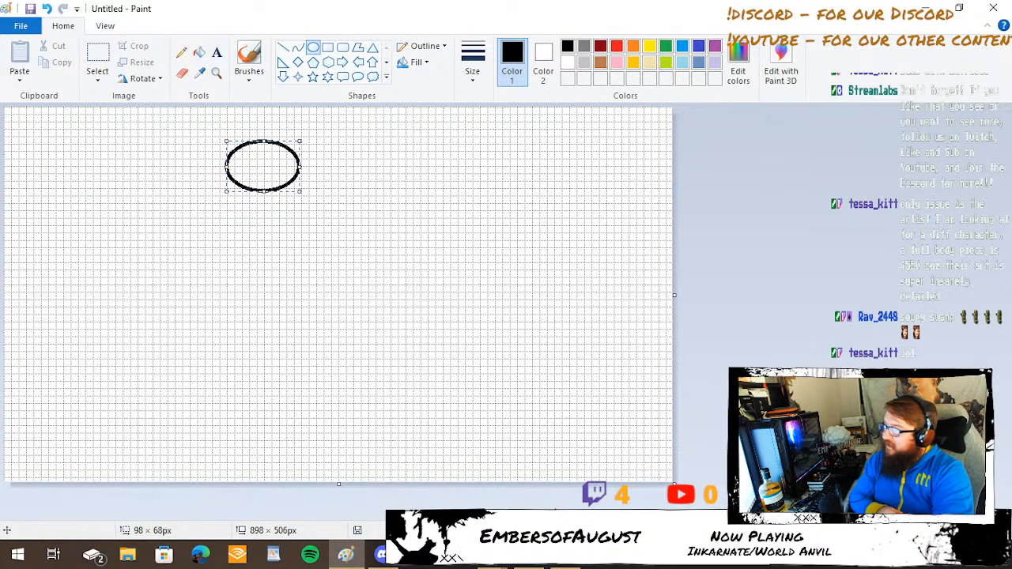
Draw the figure's body as a curve about 191 px tall running down from the head and bulging to the right.
click(297, 47)
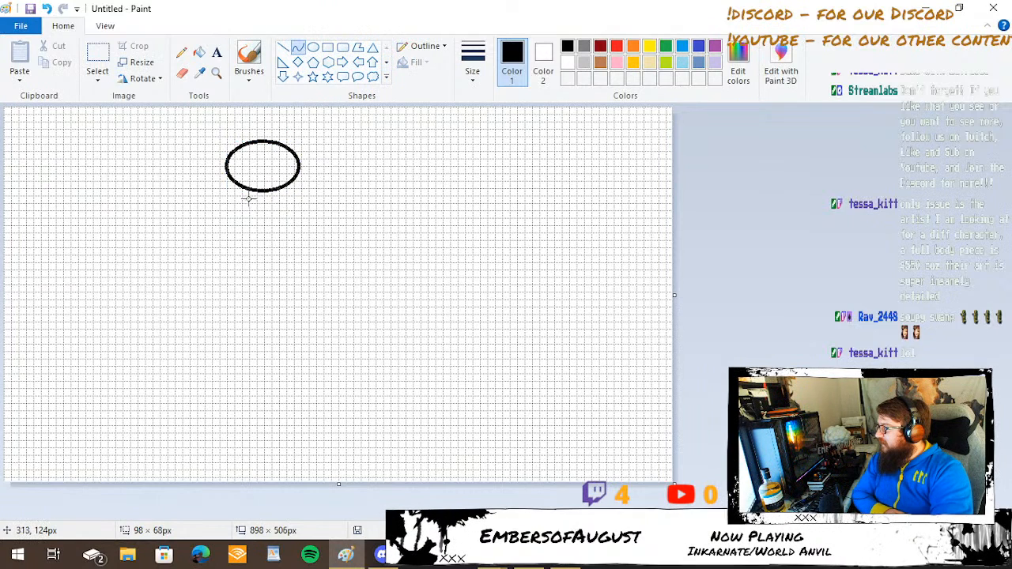
drag(262, 189, 257, 323)
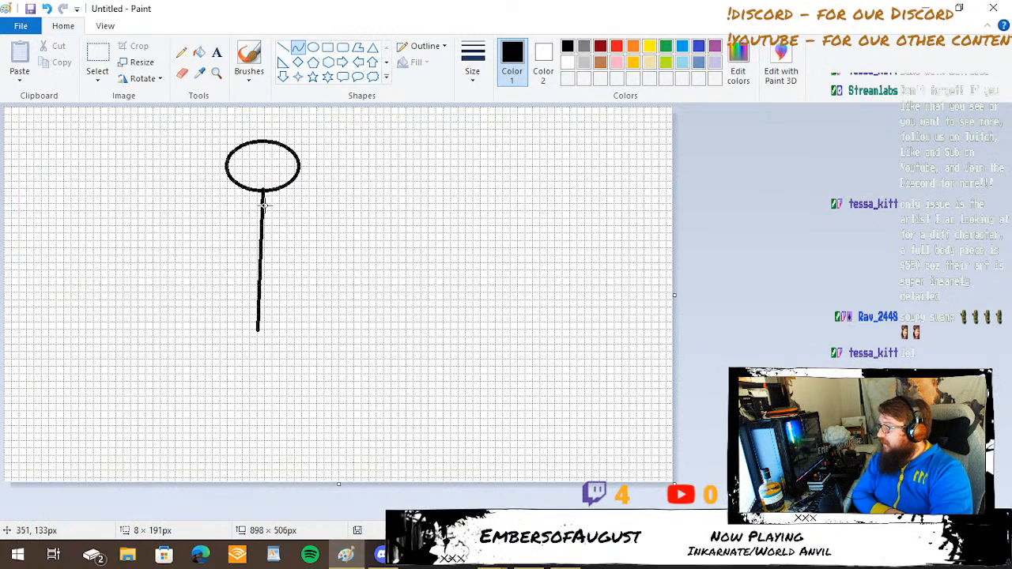
mouse_move(263, 204)
mouse_down()
mouse_move(305, 280)
mouse_move(311, 341)
mouse_move(296, 293)
mouse_up()
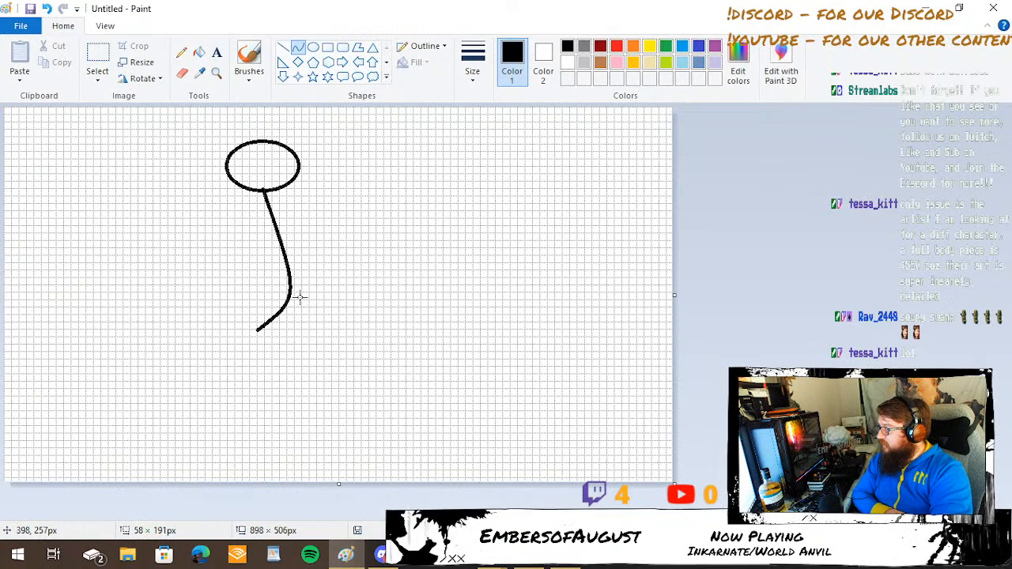
mouse_move(278, 204)
mouse_down()
mouse_move(280, 244)
mouse_move(308, 294)
mouse_move(337, 305)
mouse_move(381, 285)
mouse_up()
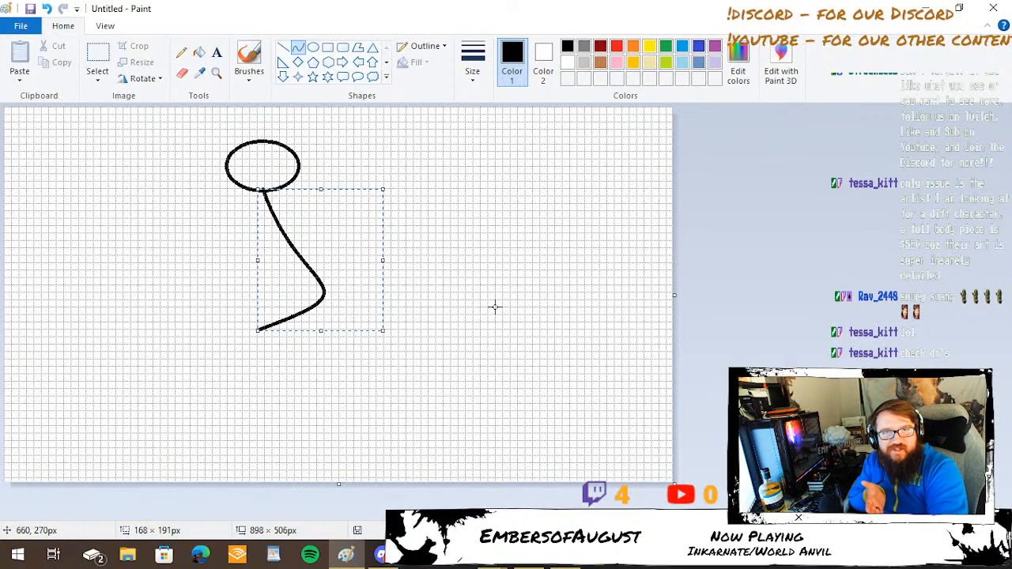
mouse_move(345, 555)
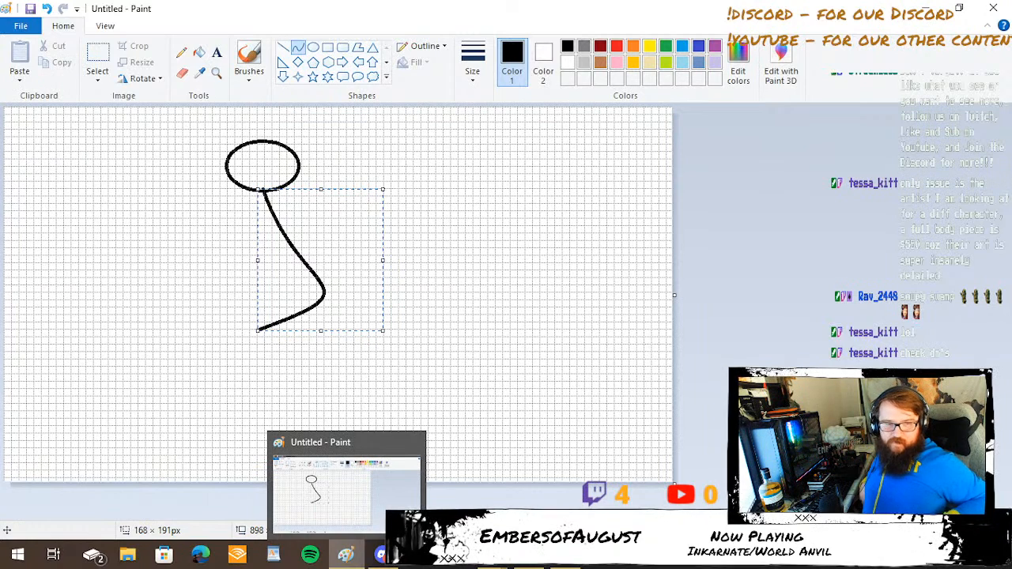
click(594, 223)
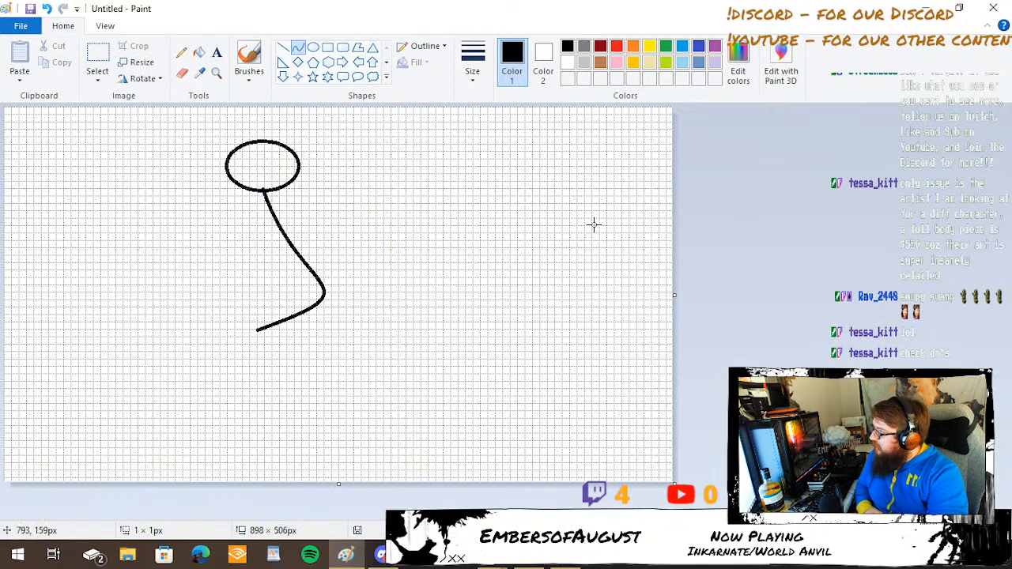
Draw two straight legs spreading downward from the lower end of the body curve.
click(282, 47)
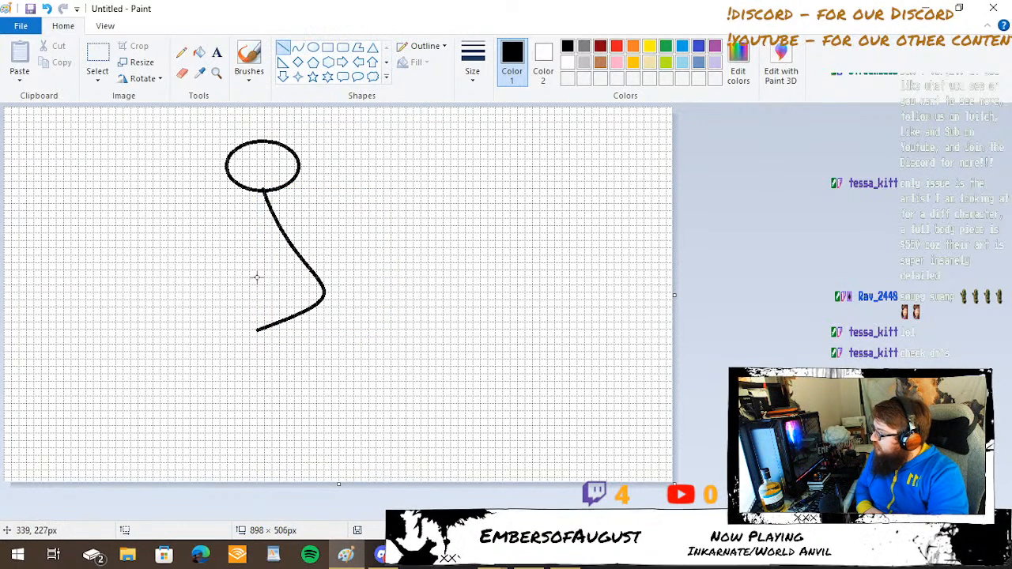
drag(256, 329, 207, 427)
drag(256, 329, 292, 411)
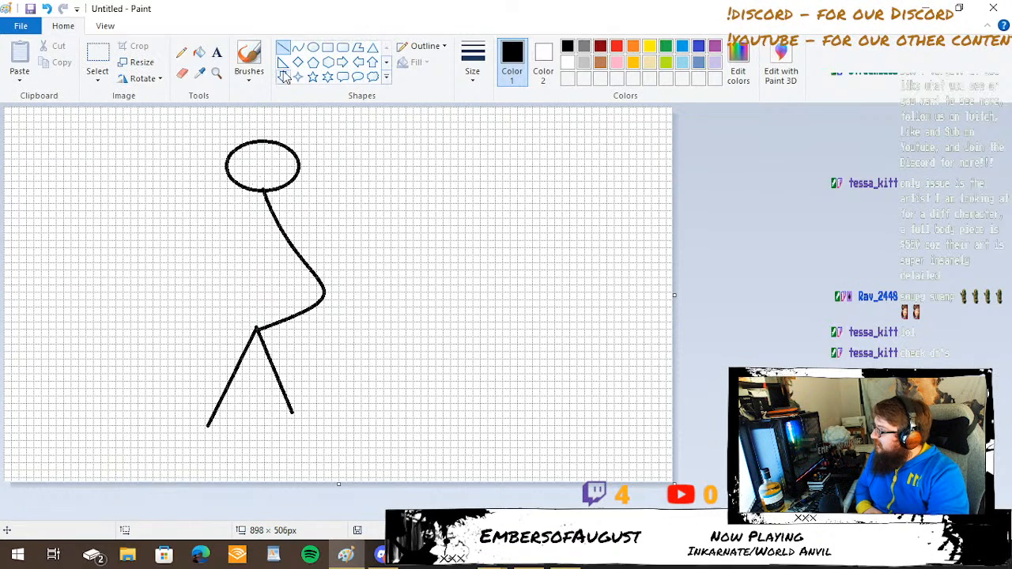
Draw two curved arms reaching left from the upper body and close Paint without saving the drawing.
click(298, 48)
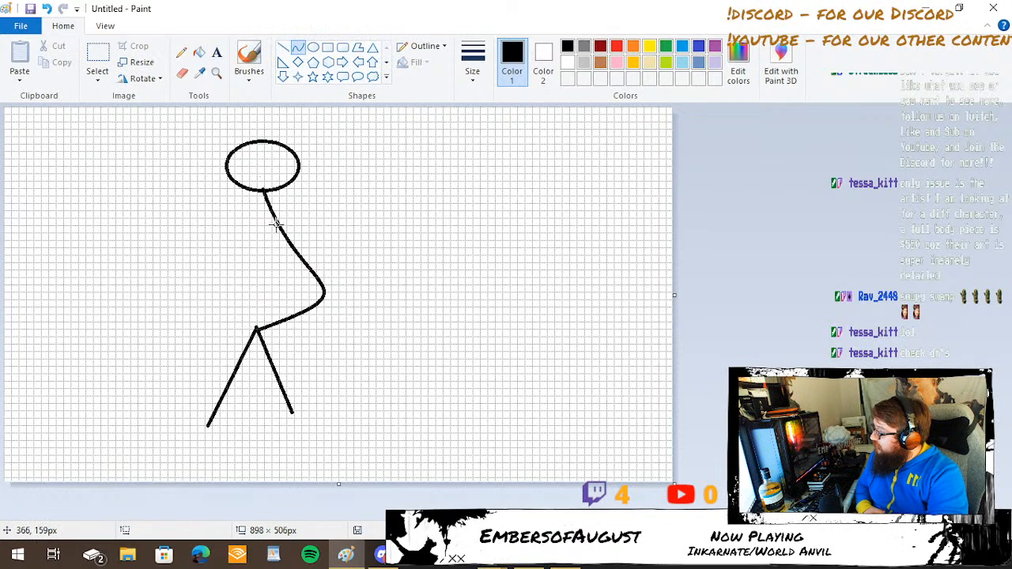
drag(277, 224, 216, 283)
drag(259, 245, 119, 299)
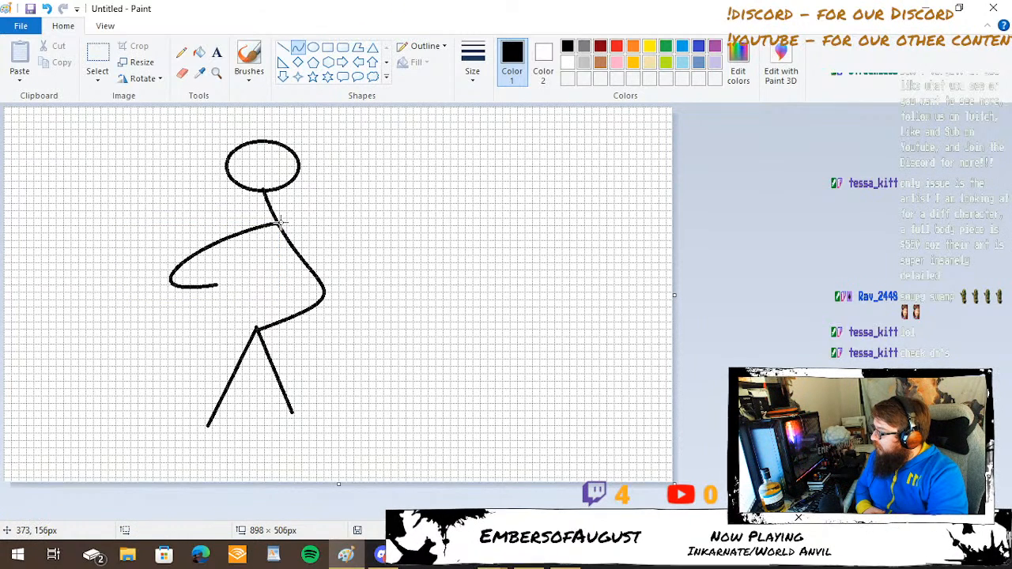
mouse_move(280, 223)
mouse_down()
mouse_move(224, 269)
mouse_move(241, 283)
mouse_up()
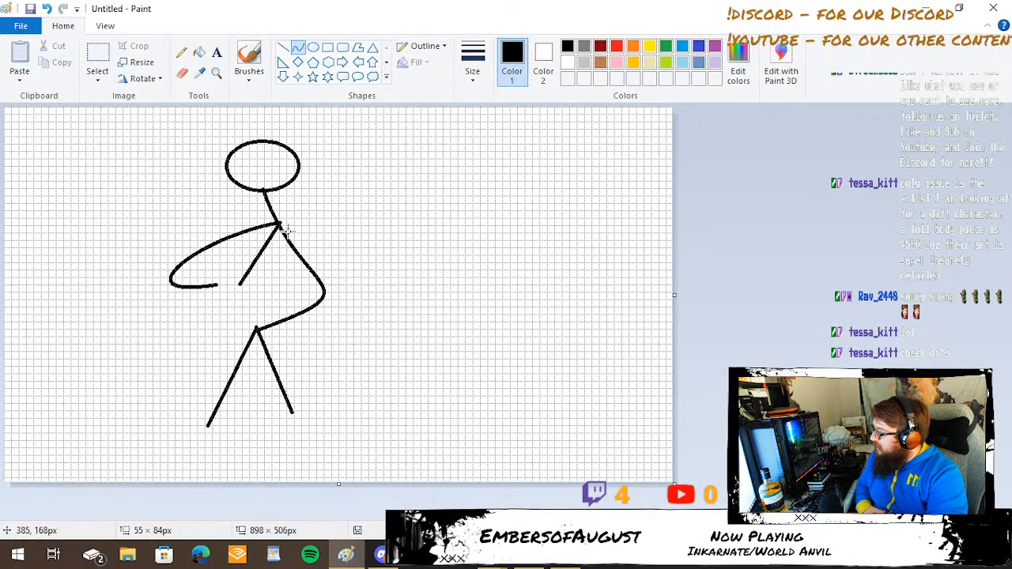
mouse_move(285, 226)
mouse_down()
mouse_move(192, 282)
mouse_move(177, 271)
mouse_move(226, 262)
mouse_move(217, 253)
mouse_move(181, 286)
mouse_move(180, 276)
mouse_move(188, 281)
mouse_up()
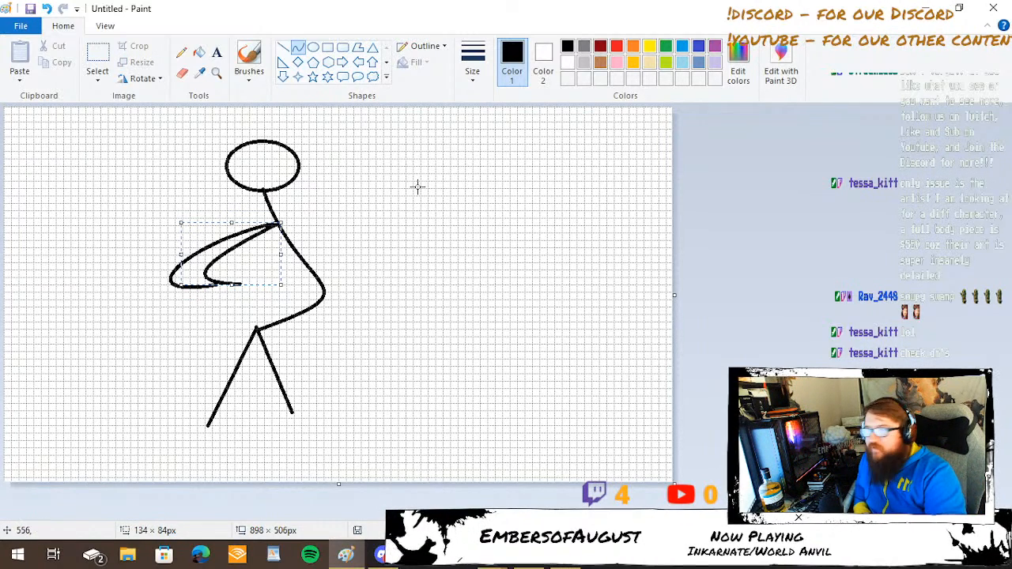
click(993, 7)
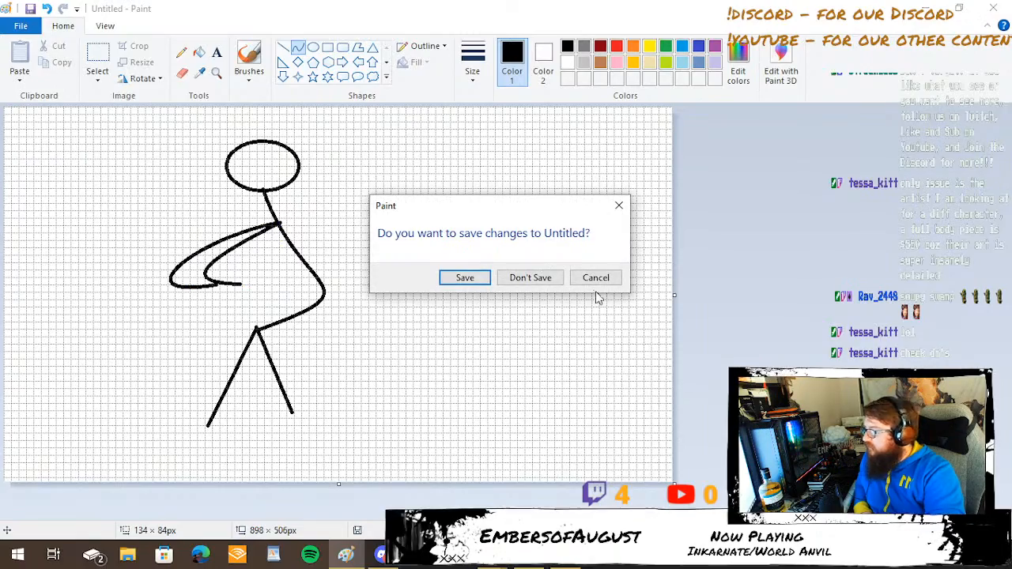
click(540, 278)
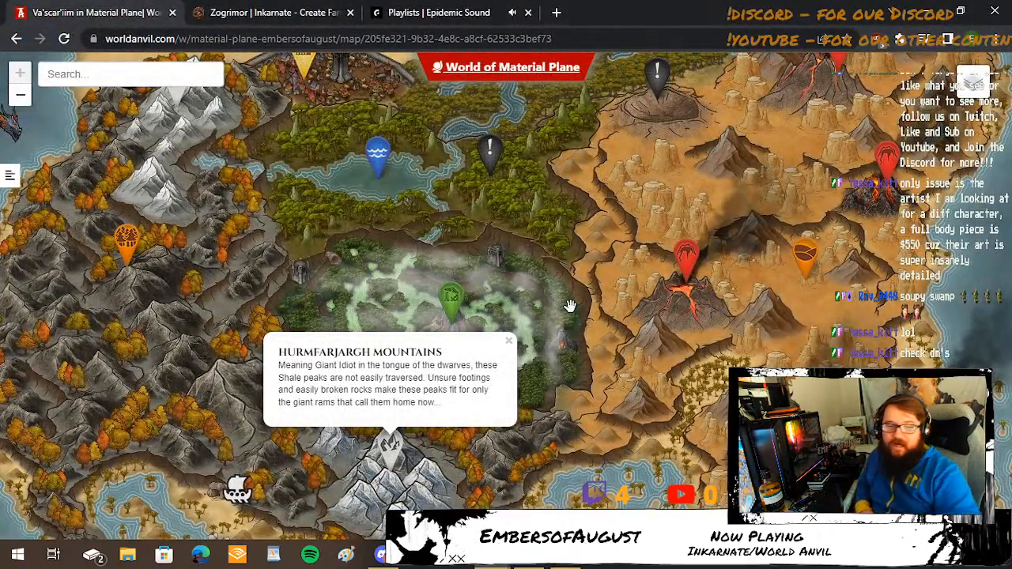
View the map entries for Valleys of the Six Suns and The Fifth Sun, and switch to Discord.
click(805, 253)
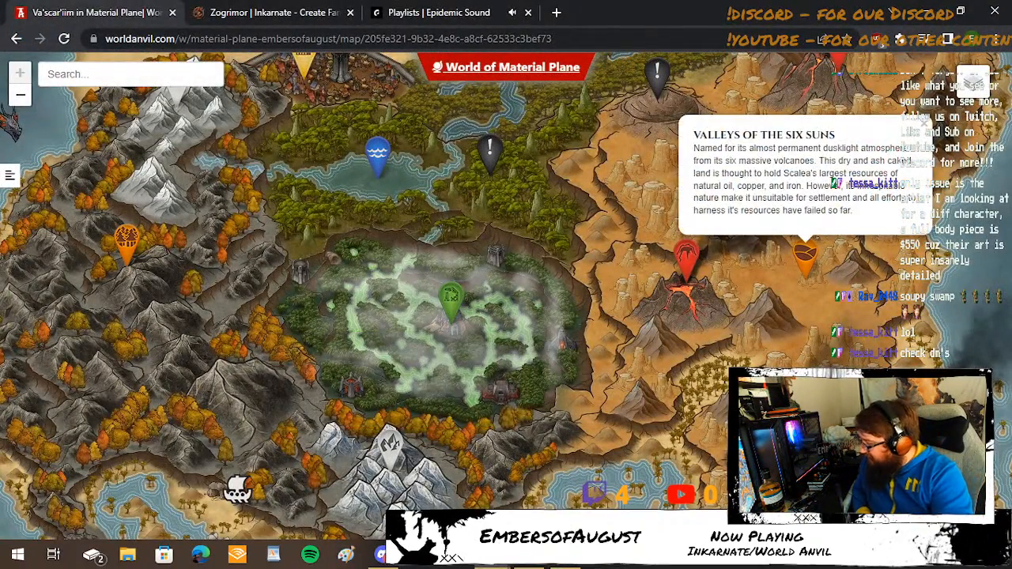
click(780, 420)
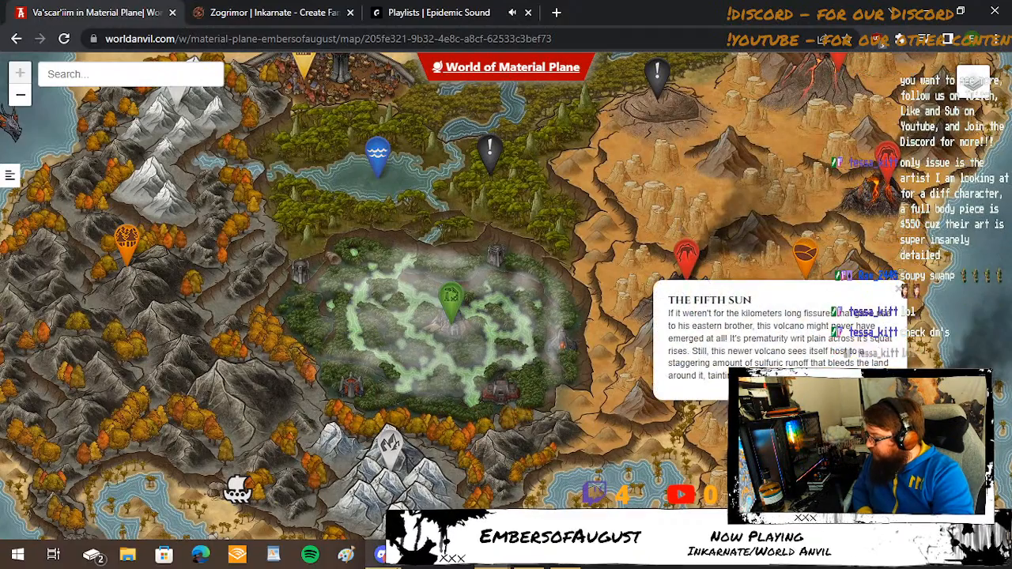
mouse_move(383, 554)
click(382, 497)
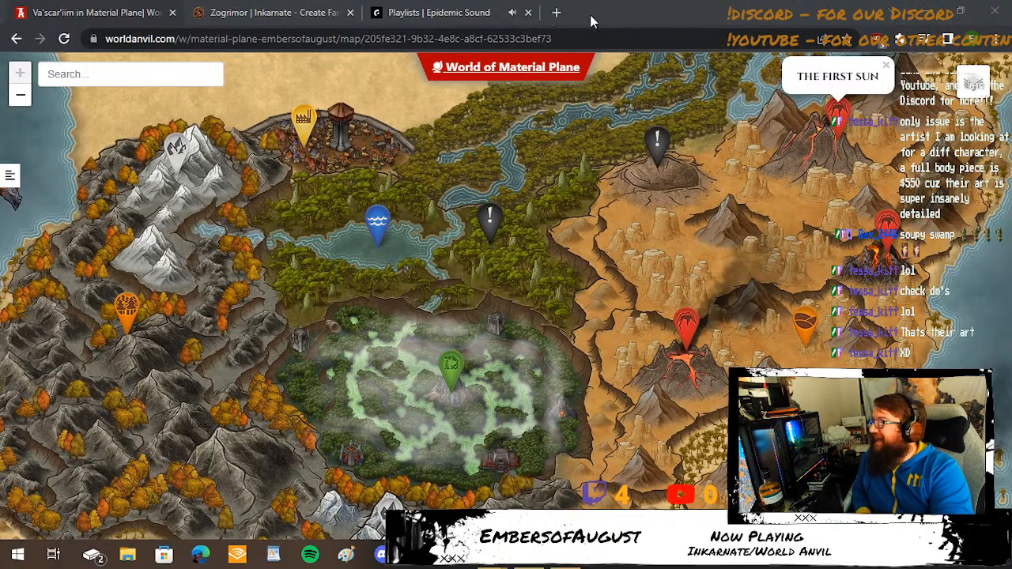
Switch to the Zogrimor map in Inkarnate and bring the entire map into view at zoom 94.
click(252, 21)
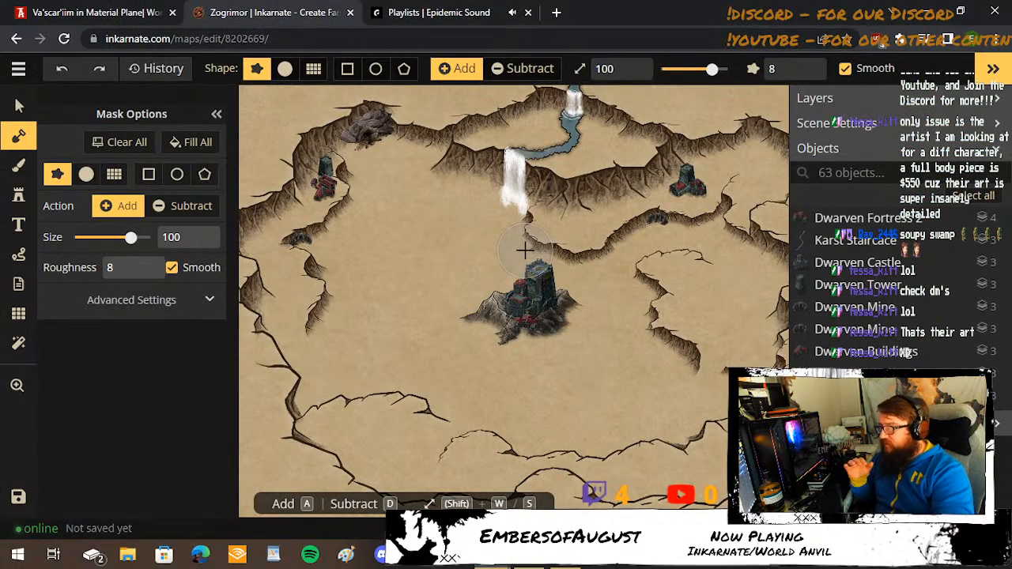
click(18, 385)
scroll(545, 389, down, 1)
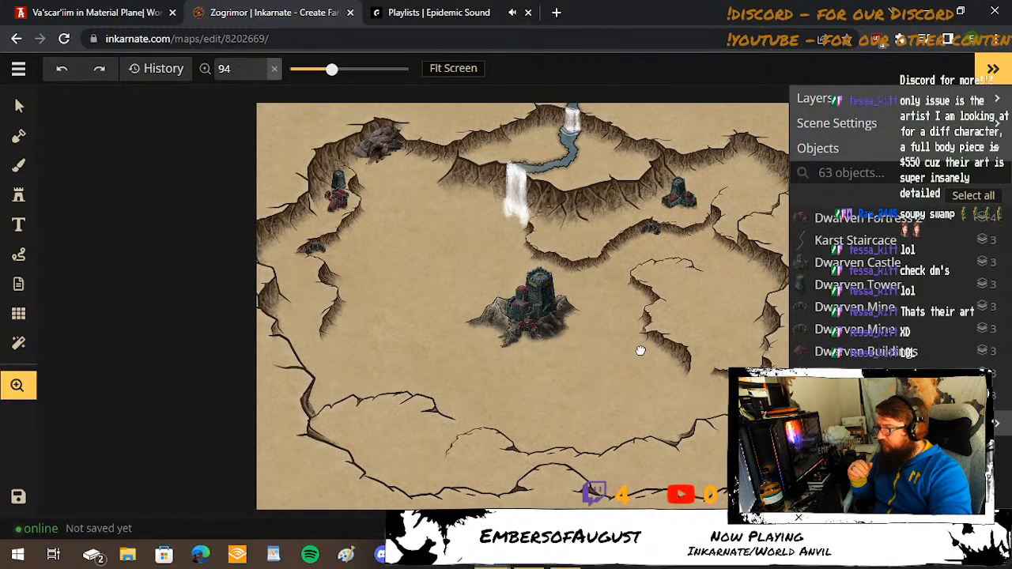
drag(642, 351, 493, 351)
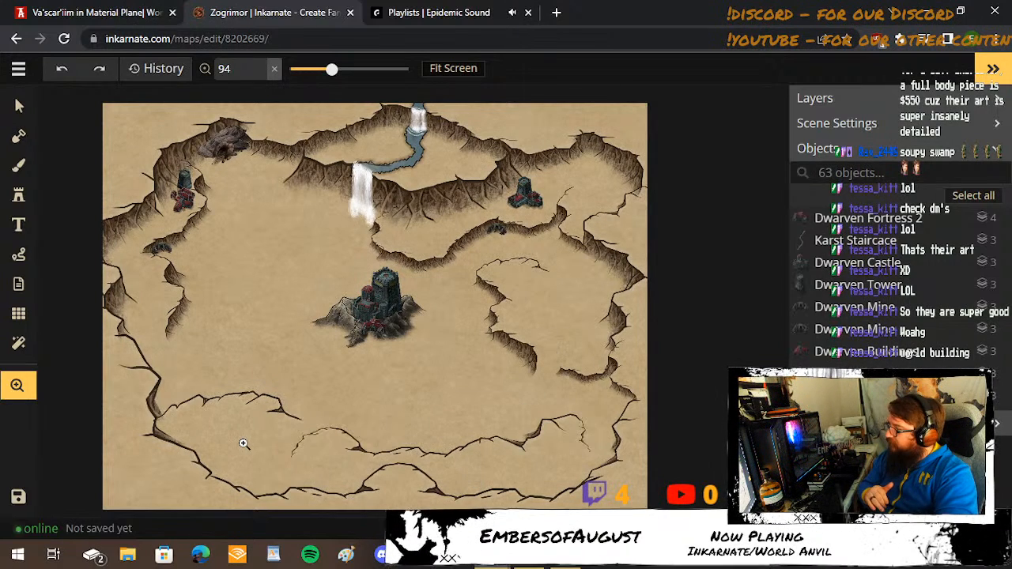
View the [CLASSIFIED] and Primordial Lake area on the World Anvil map, checking the Zogrimor map in Inkarnate in between.
click(84, 9)
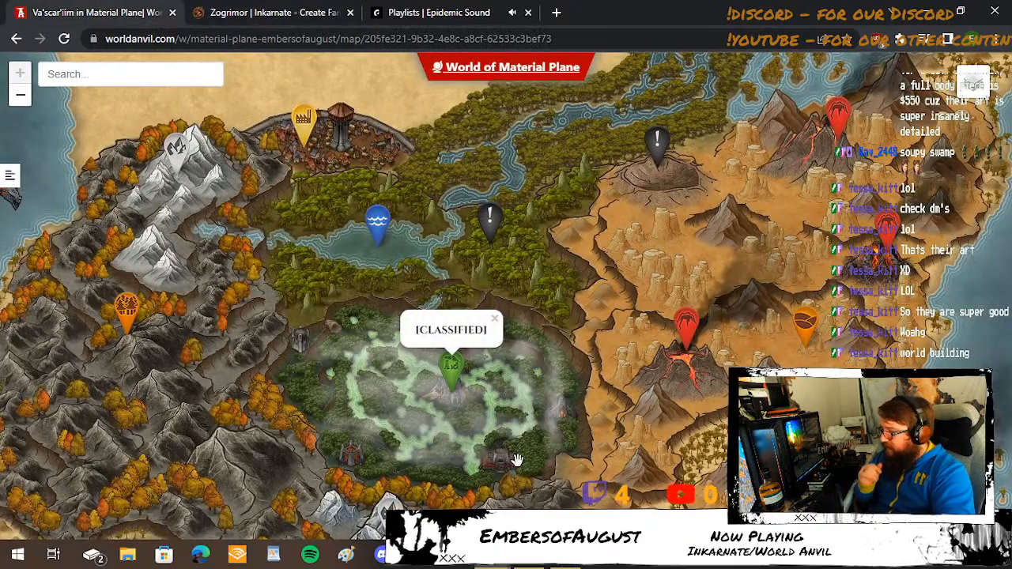
drag(683, 445, 674, 356)
click(668, 357)
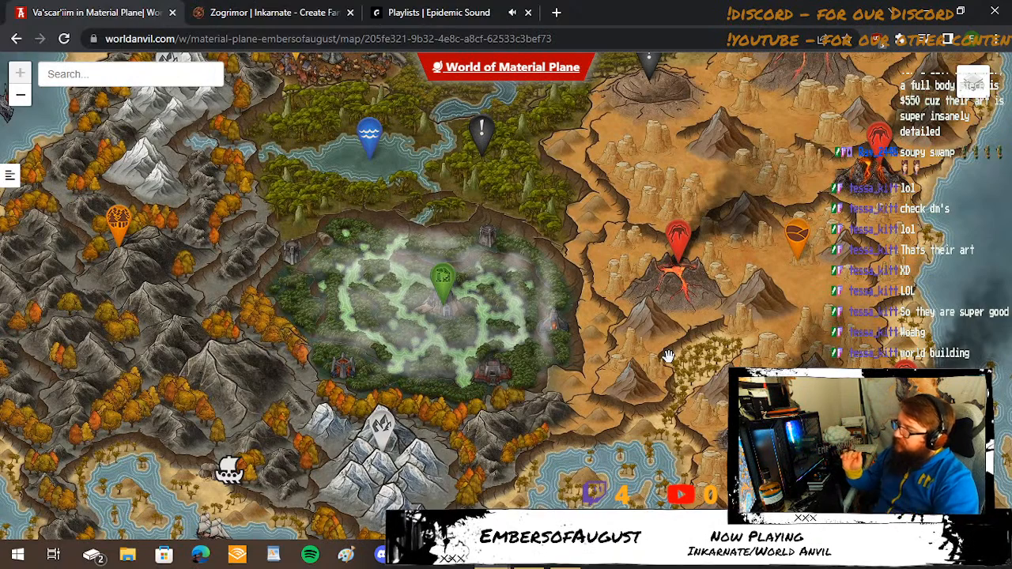
click(233, 10)
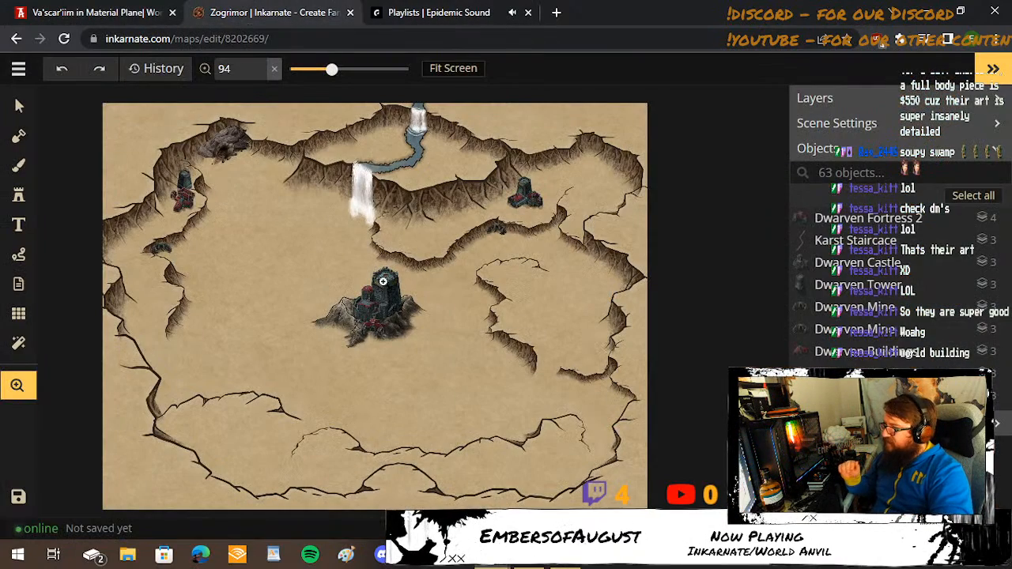
click(96, 6)
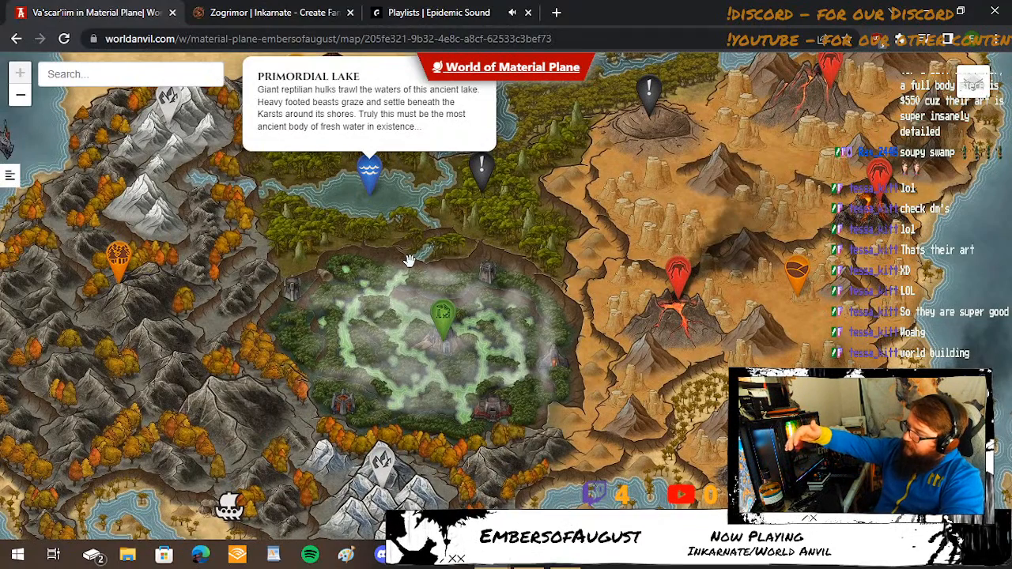
Activate the Brush tool on Inkarnate's Zogrimor map, glance again at the World Anvil map, and collapse the brush options.
click(311, 20)
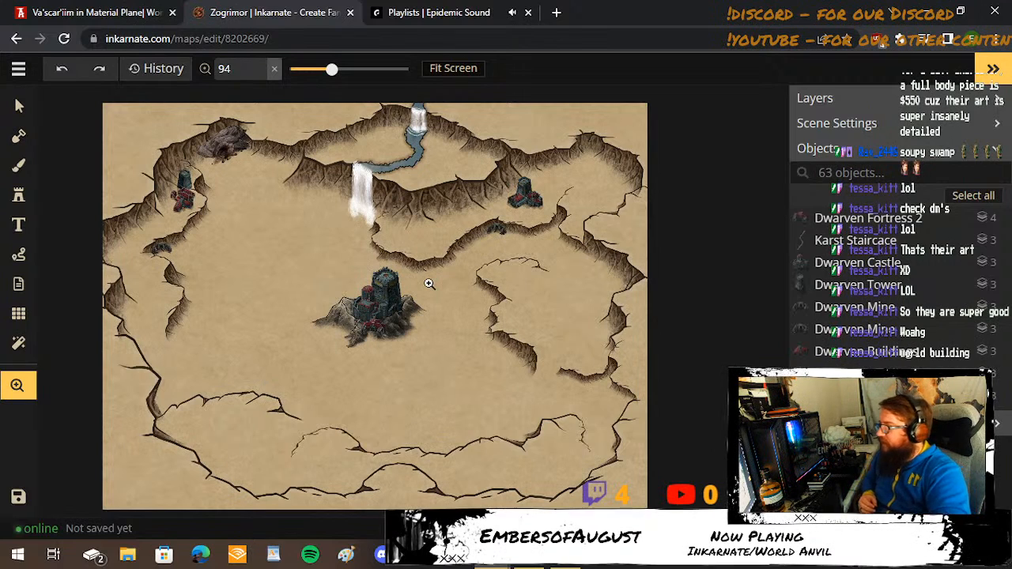
click(24, 168)
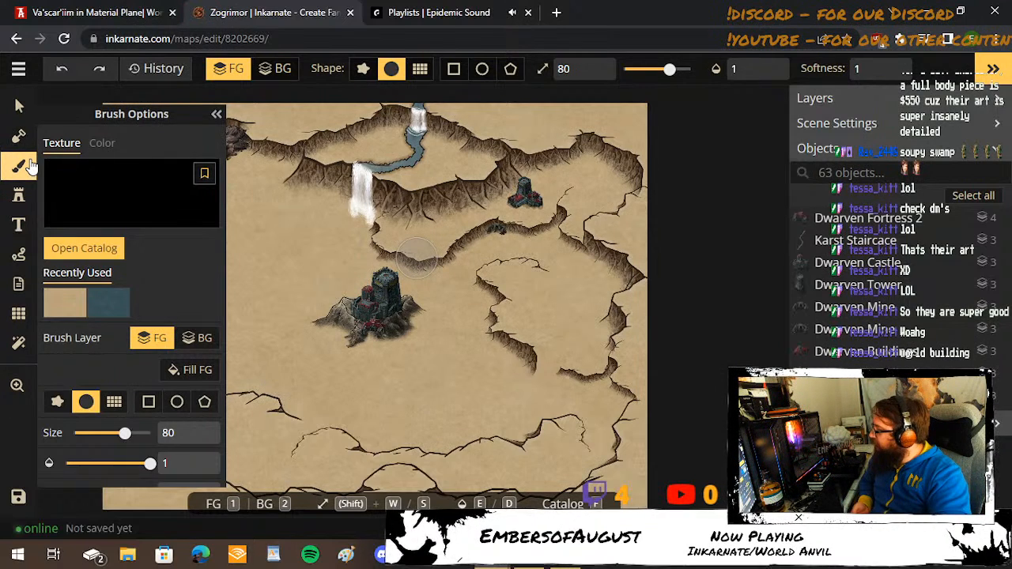
click(44, 8)
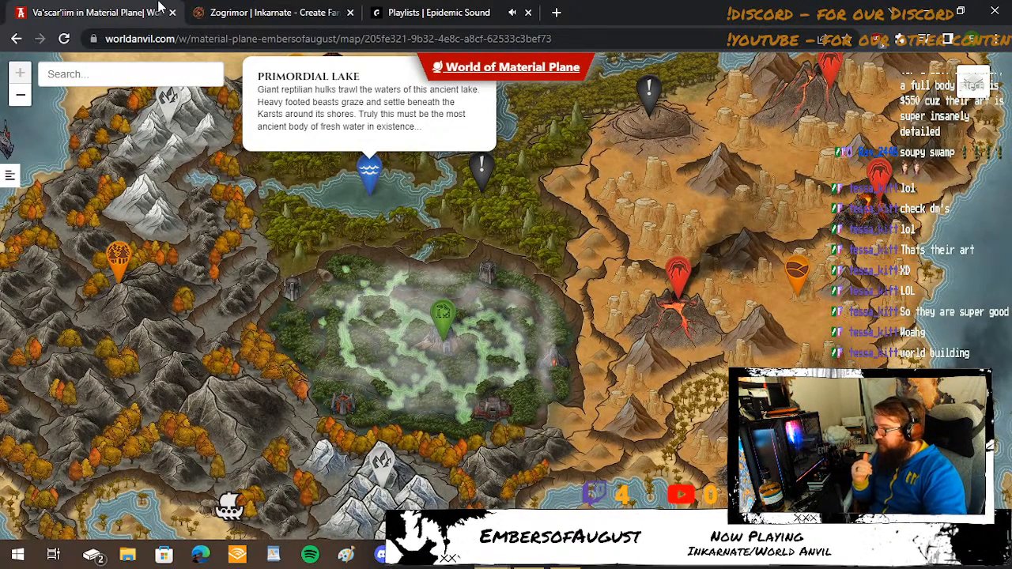
click(310, 8)
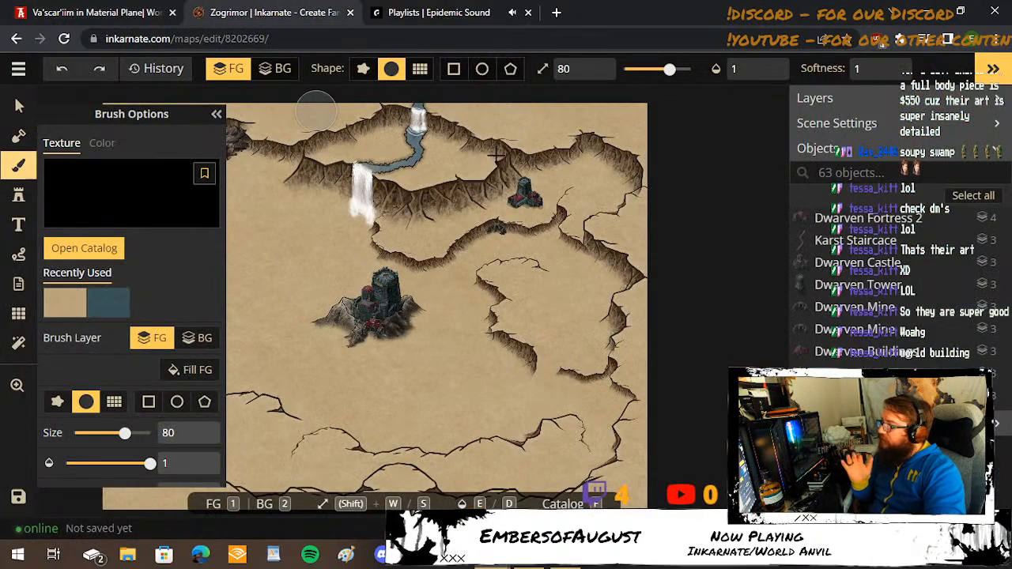
click(215, 115)
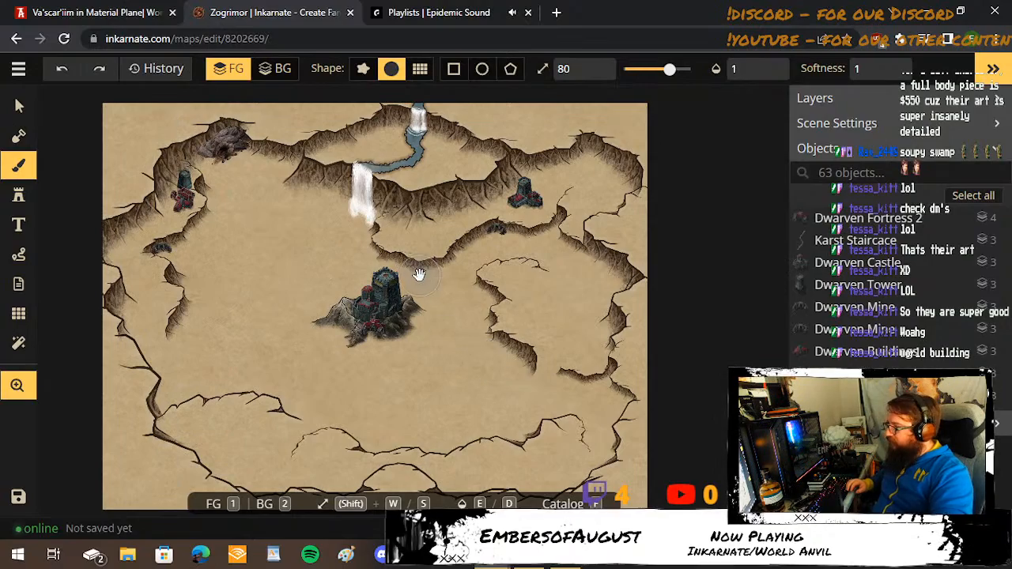
Examine the central dwarven fortress up close, along with the cliffs, waterfall and outposts northwest of it.
scroll(417, 274, up, 2)
scroll(418, 274, up, 5)
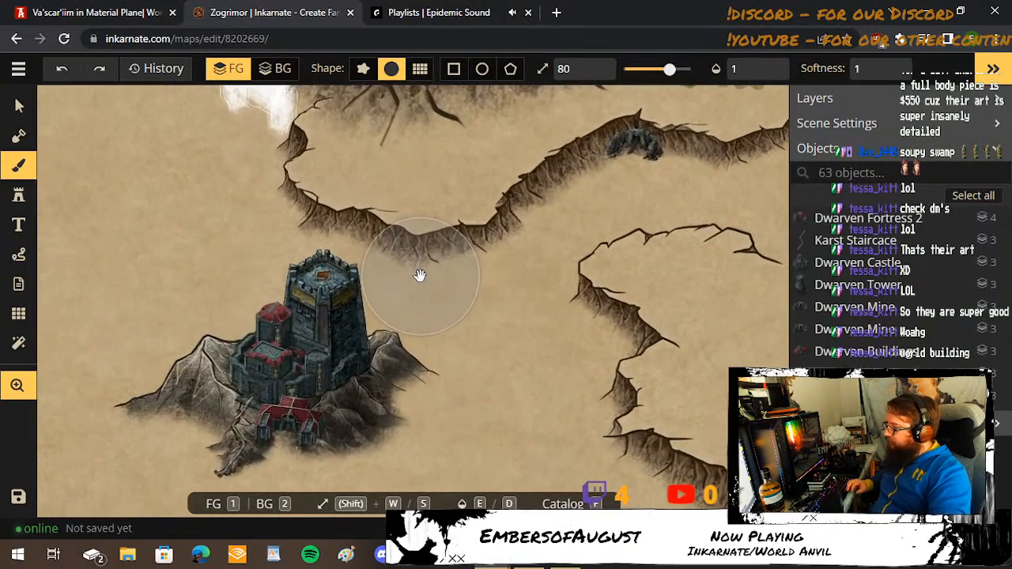
drag(452, 373, 497, 232)
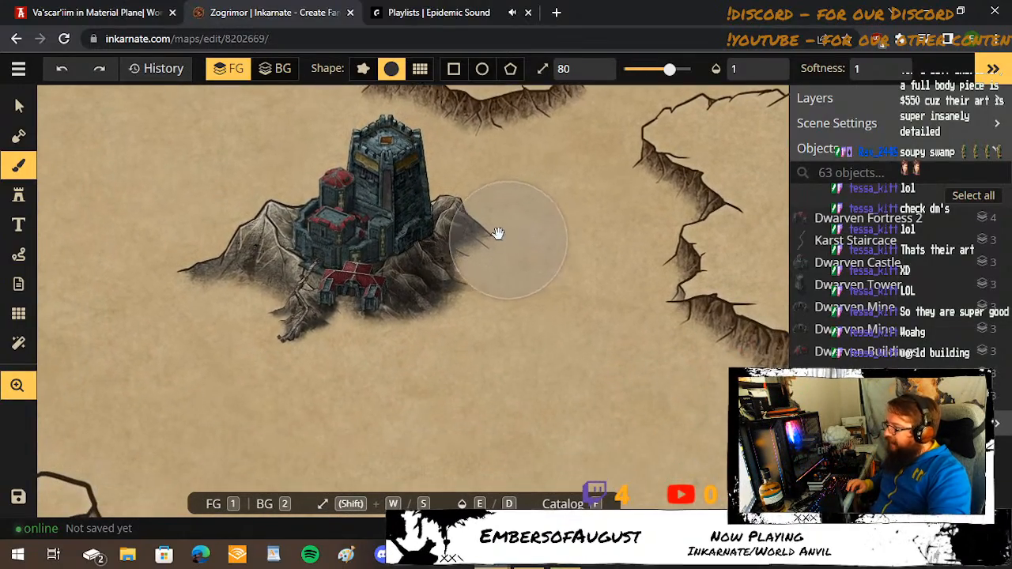
scroll(496, 231, up, 2)
scroll(498, 232, up, 2)
scroll(609, 253, up, 2)
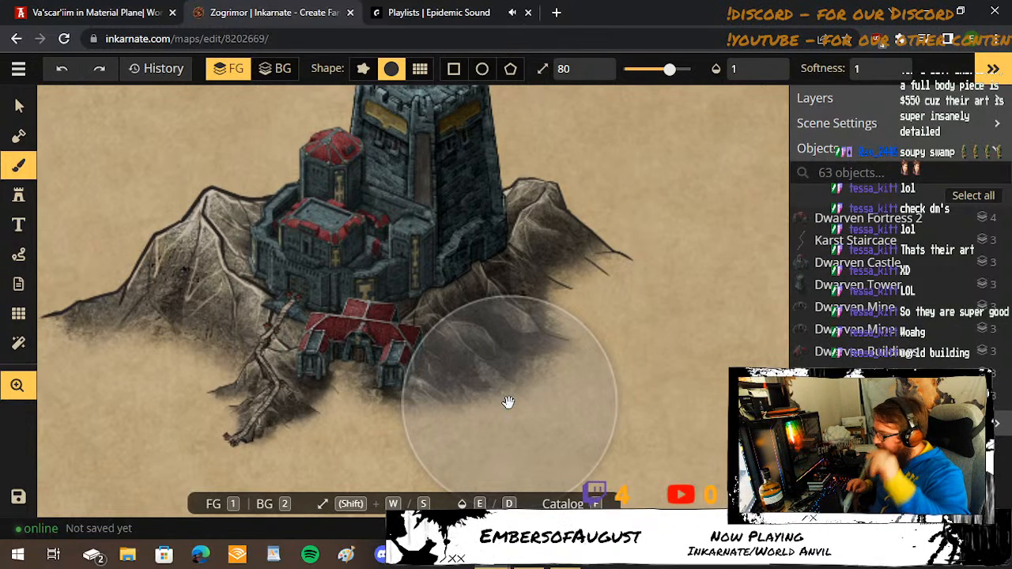
scroll(507, 402, down, 5)
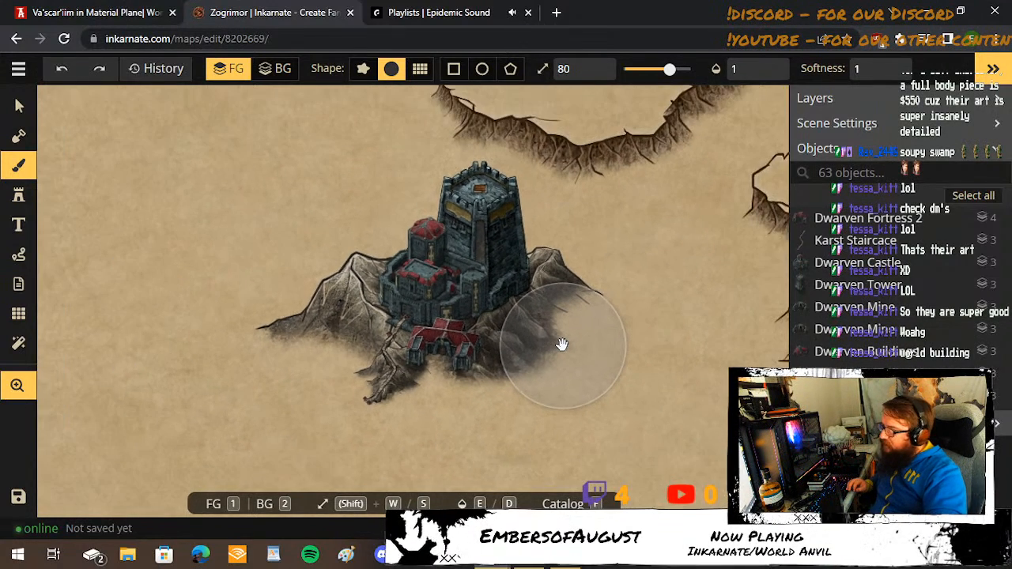
scroll(562, 344, down, 2)
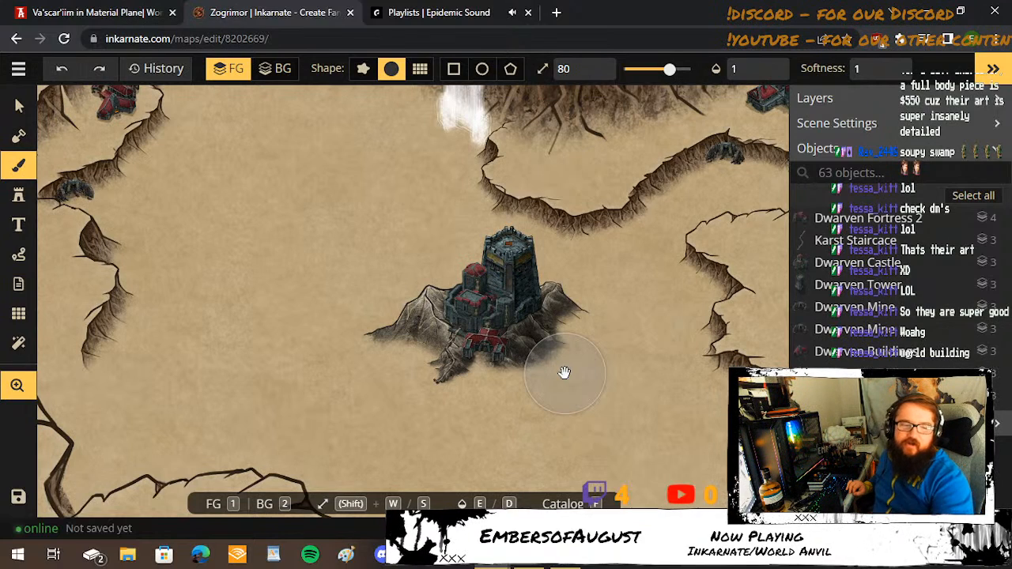
drag(283, 120, 373, 261)
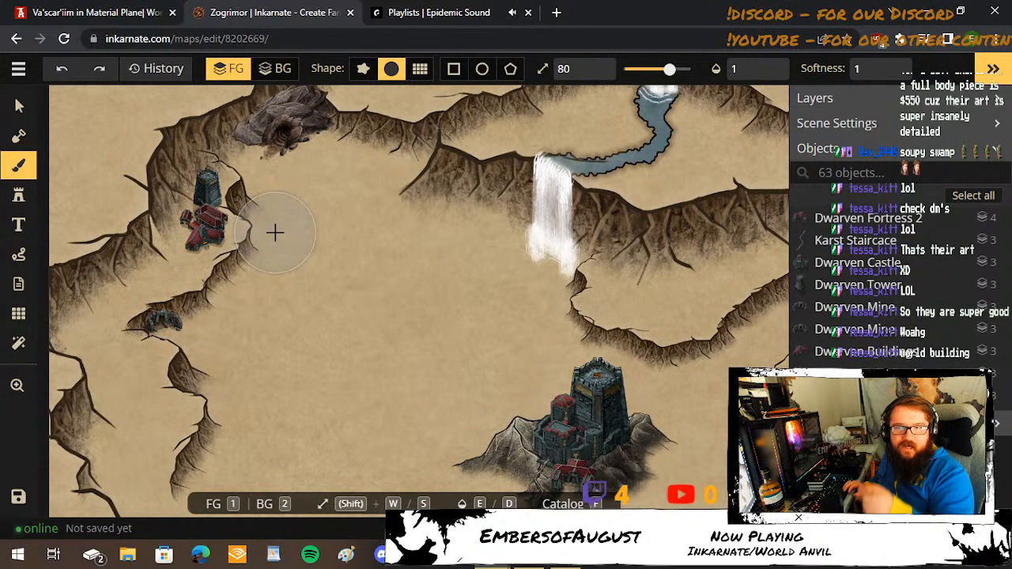
Place a recently used red-roofed dwarven buildings stamp at size 100 on the open ground northwest of the fortress.
click(19, 194)
click(132, 308)
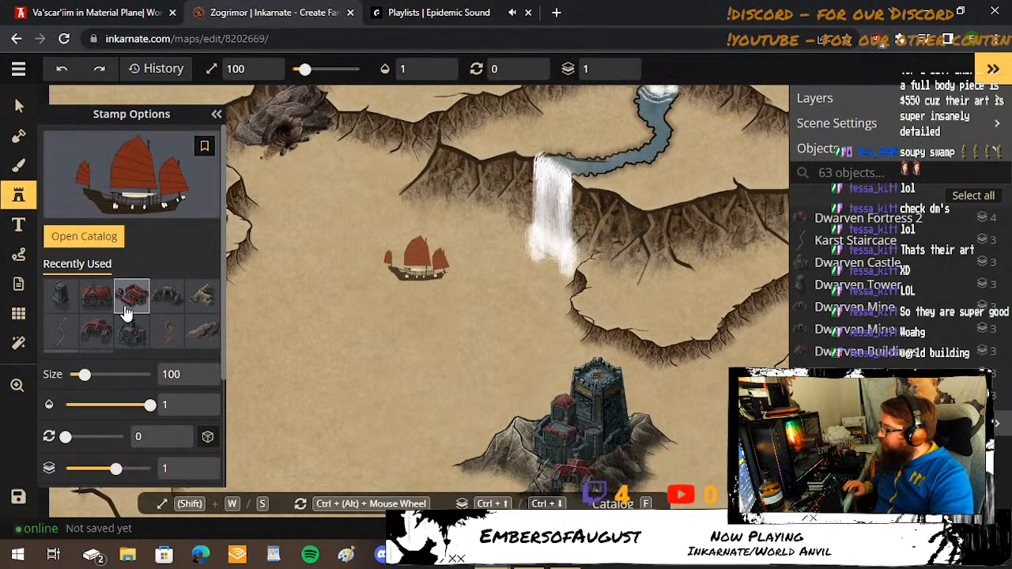
scroll(177, 299, down, 1)
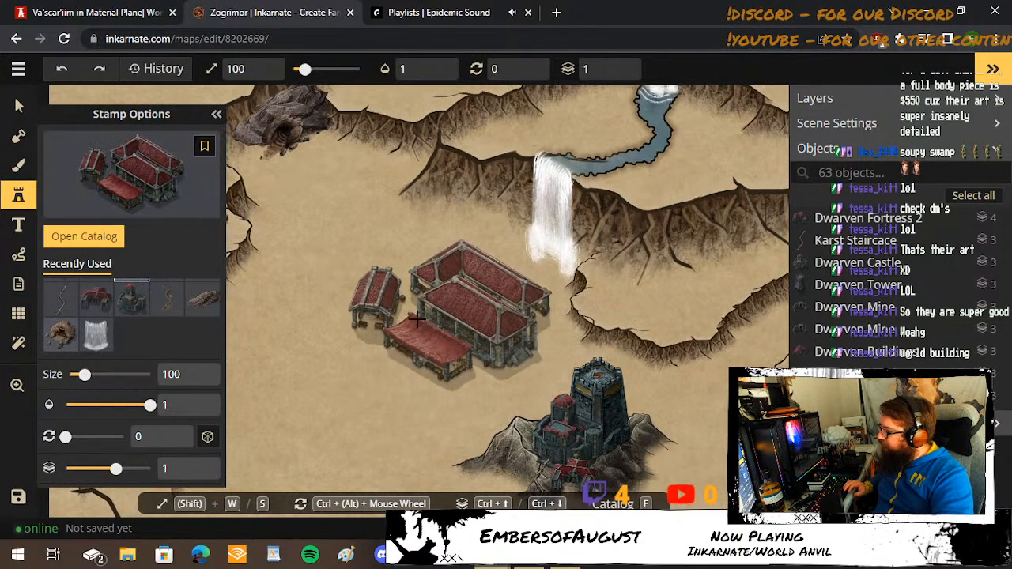
click(406, 310)
Review the Placement, Transform and Filters options in the buildings stamp's advanced settings.
scroll(87, 378, down, 2)
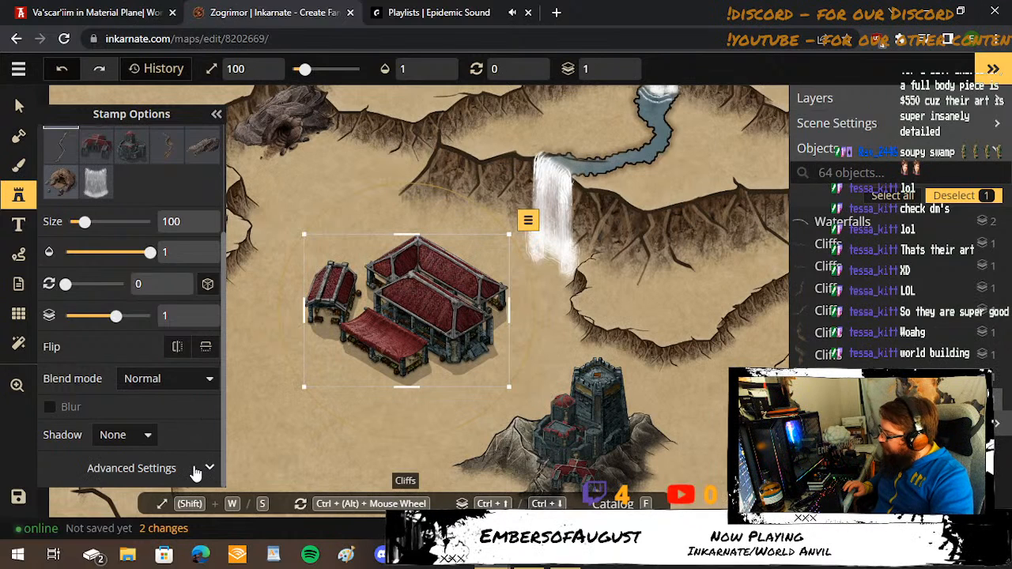
click(208, 468)
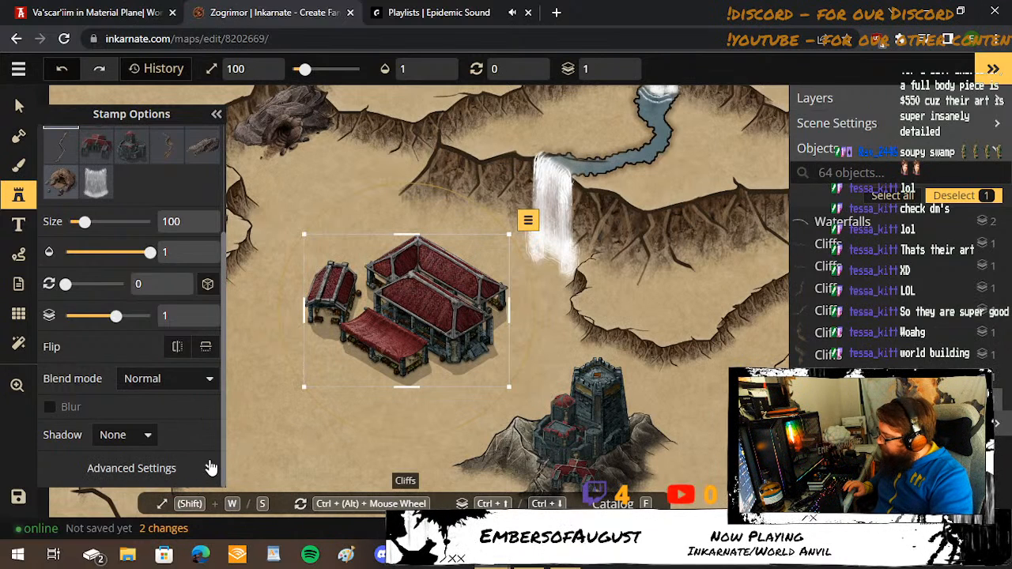
scroll(208, 443, down, 2)
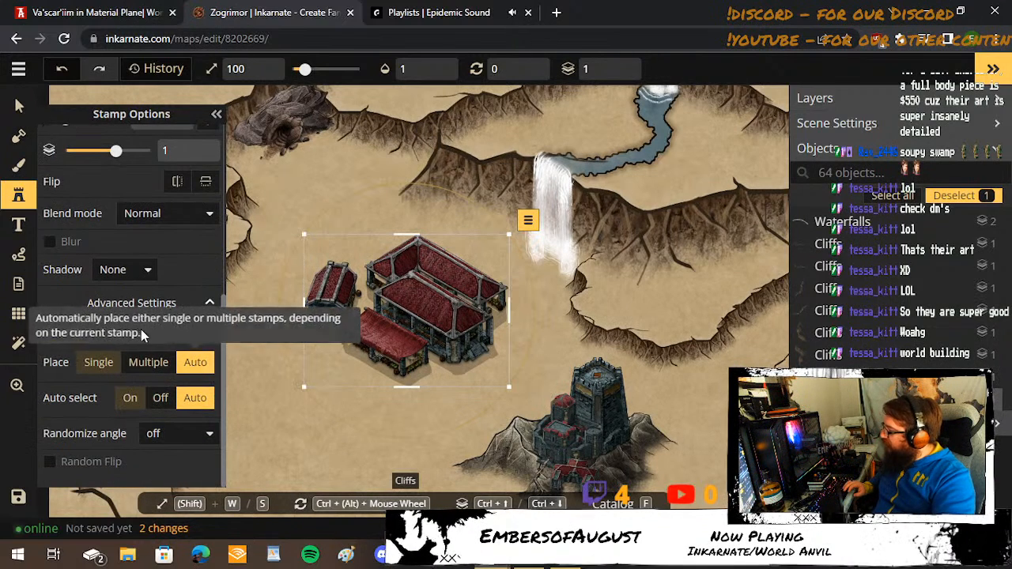
click(169, 339)
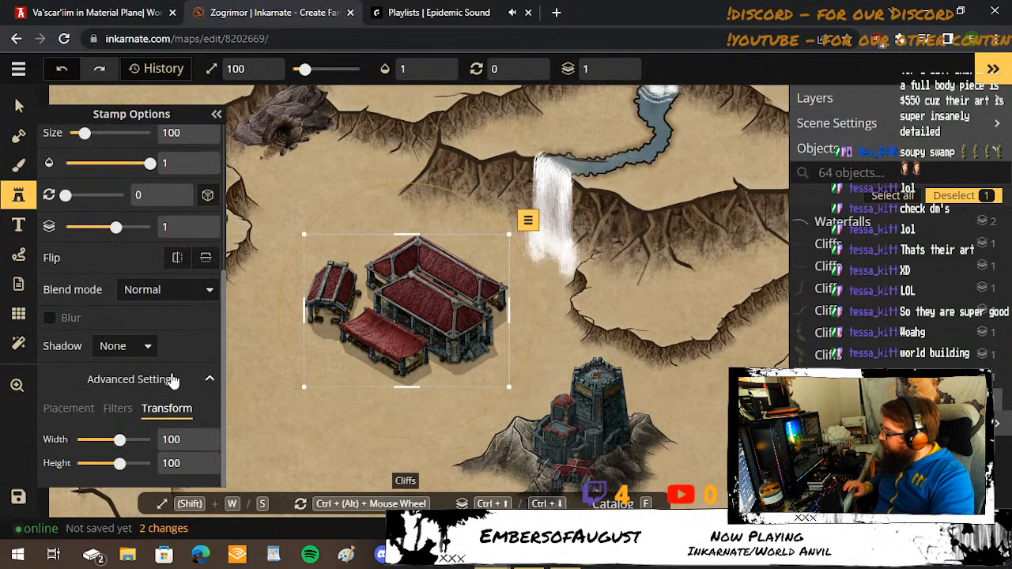
click(116, 411)
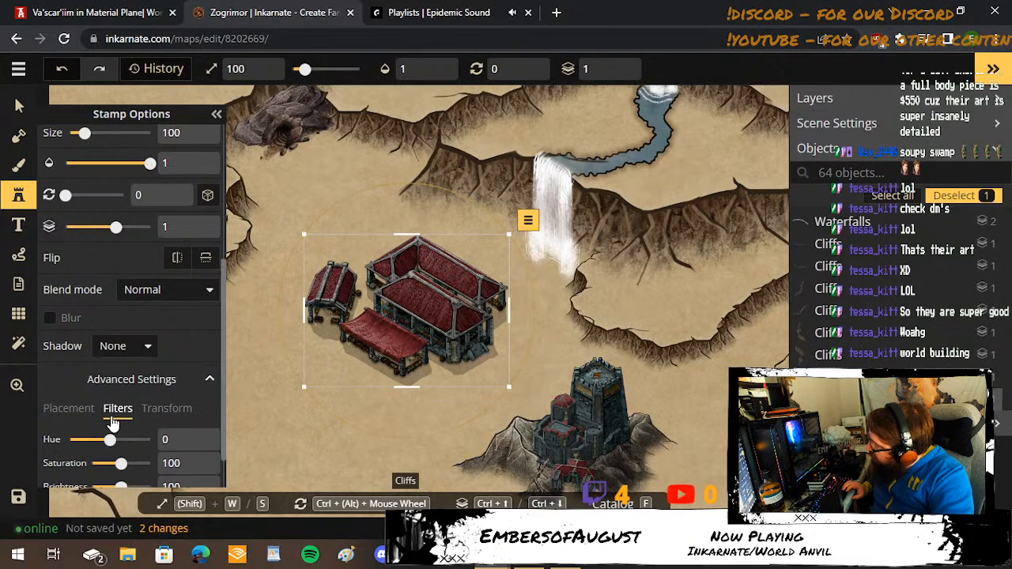
scroll(113, 425, down, 1)
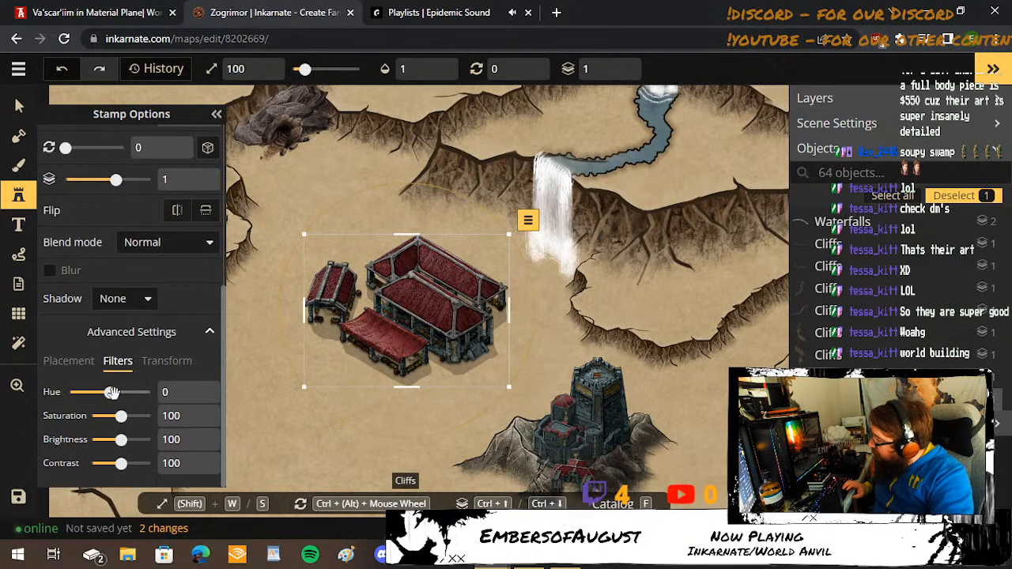
Try a hue of -26 on the buildings stamp, reset the hue, and delete the stamp.
drag(110, 393, 109, 425)
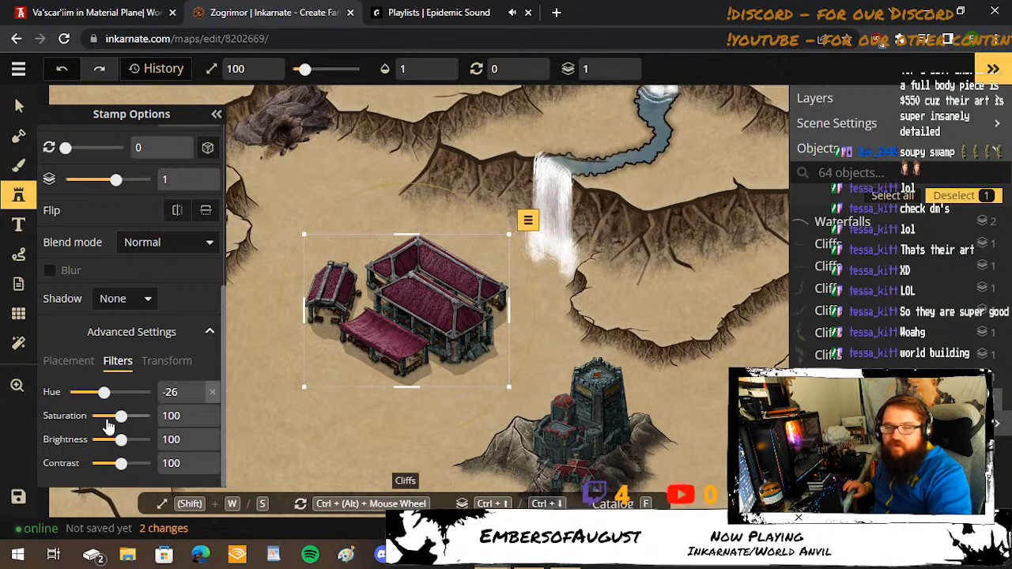
click(212, 393)
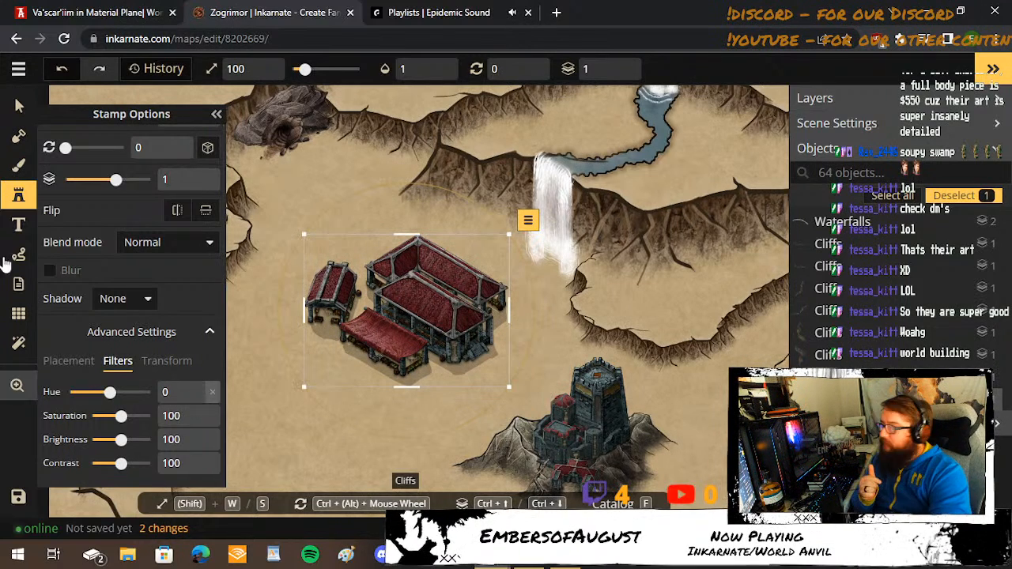
key(Delete)
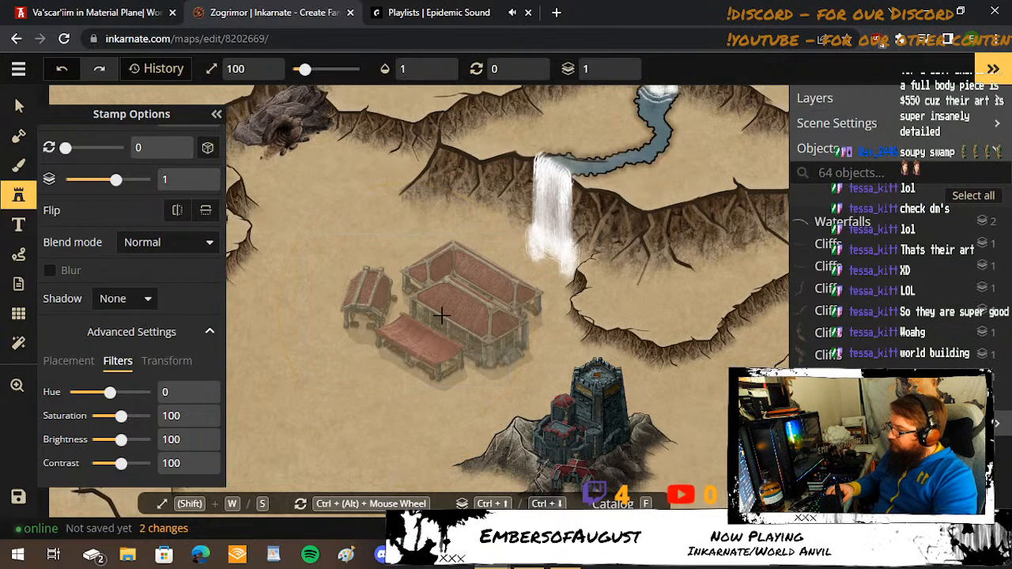
Activate the Mask tool and set its action to Subtract.
click(18, 162)
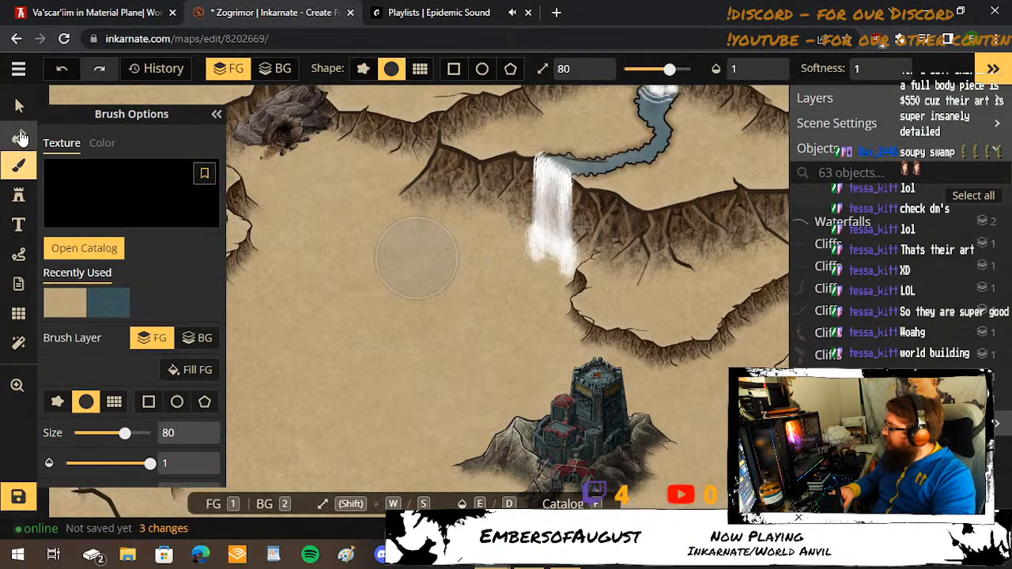
click(18, 135)
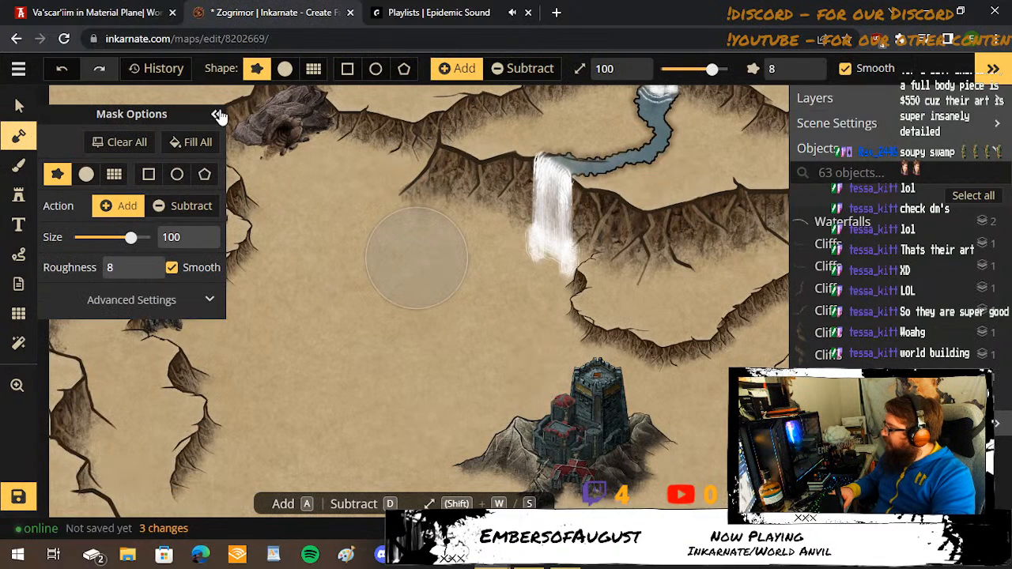
click(176, 206)
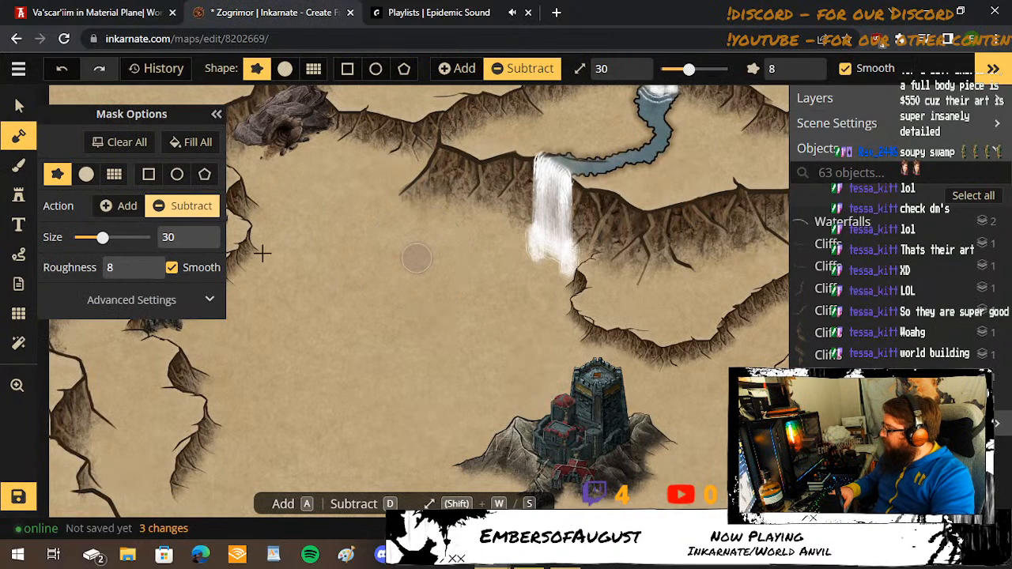
Carve a diagonal water channel southwest of the waterfall with the size 30 mask brush, and undo it.
mouse_move(493, 255)
mouse_down()
mouse_move(325, 343)
mouse_move(483, 285)
mouse_up()
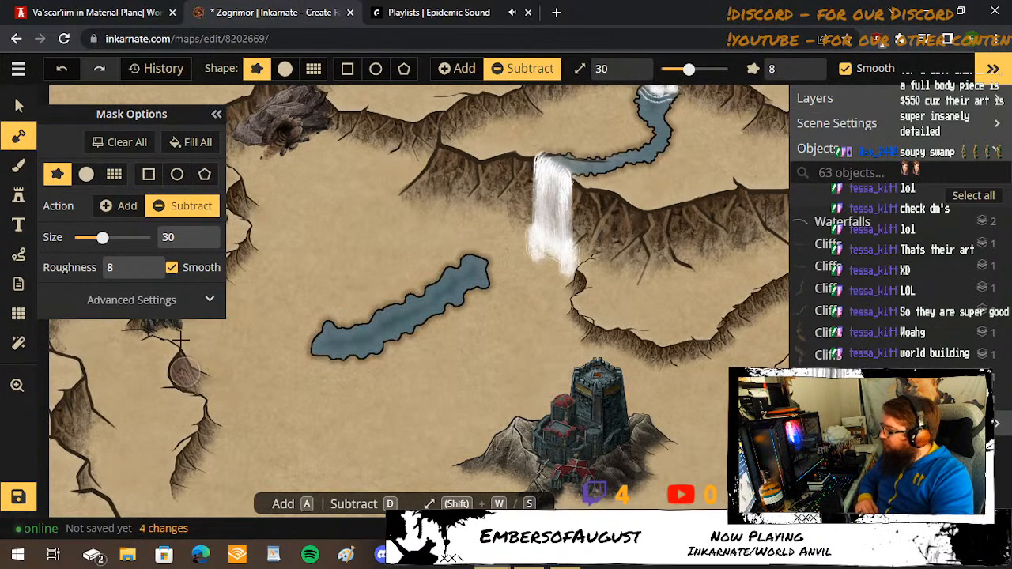
click(63, 76)
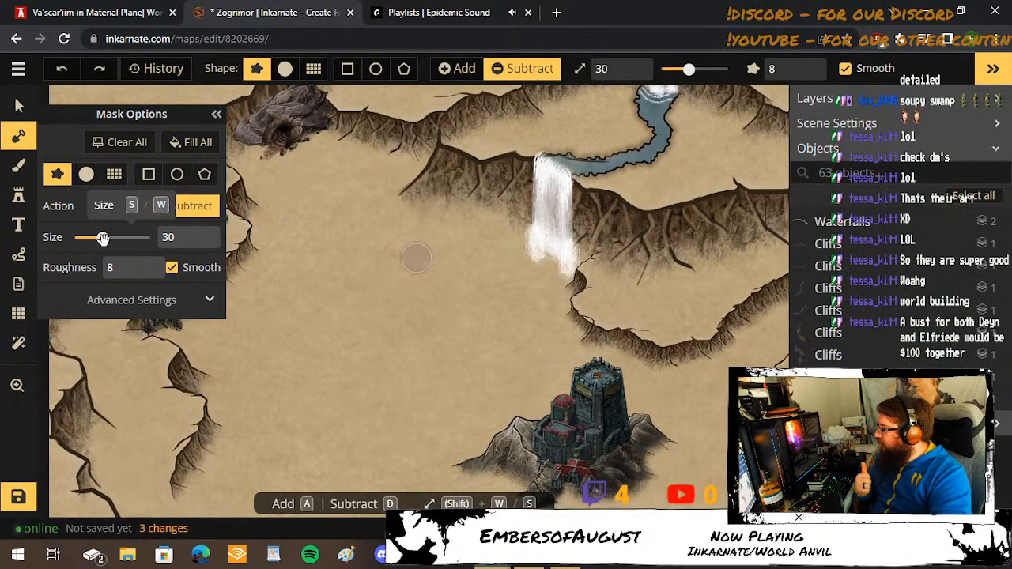
Set the mask brush to size 16 and roughness 3, try a bent water channel southwest of the waterfall, and undo it.
drag(103, 238, 92, 239)
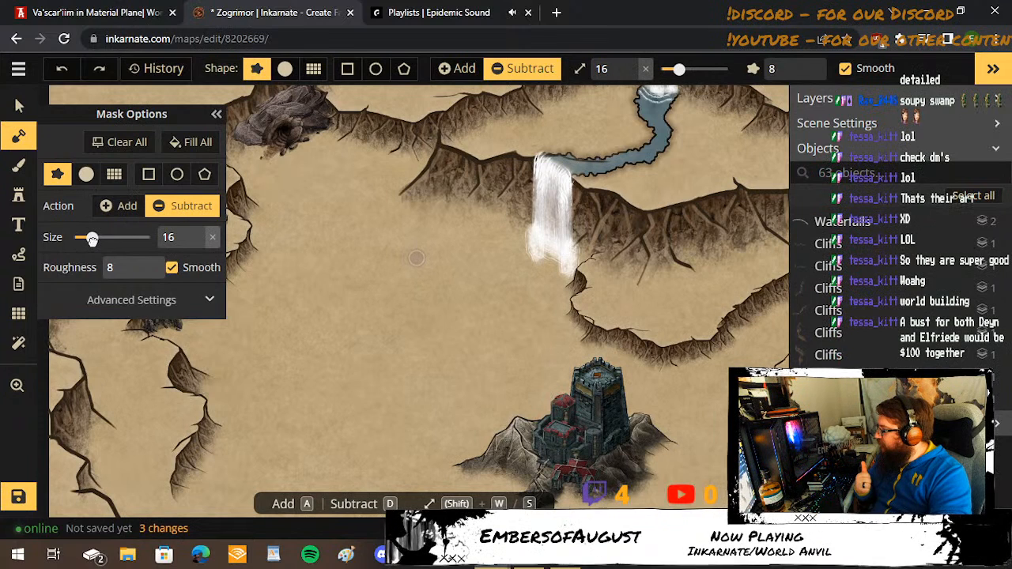
click(144, 273)
click(143, 273)
click(143, 274)
click(143, 274)
click(144, 273)
click(447, 271)
mouse_move(422, 324)
mouse_down()
mouse_move(321, 337)
mouse_move(327, 366)
mouse_up()
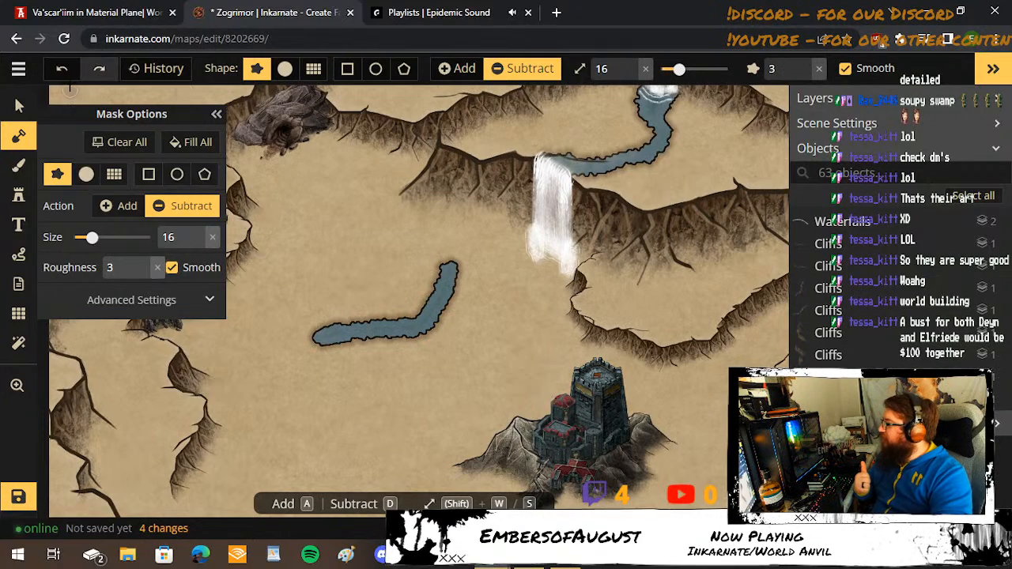
click(61, 69)
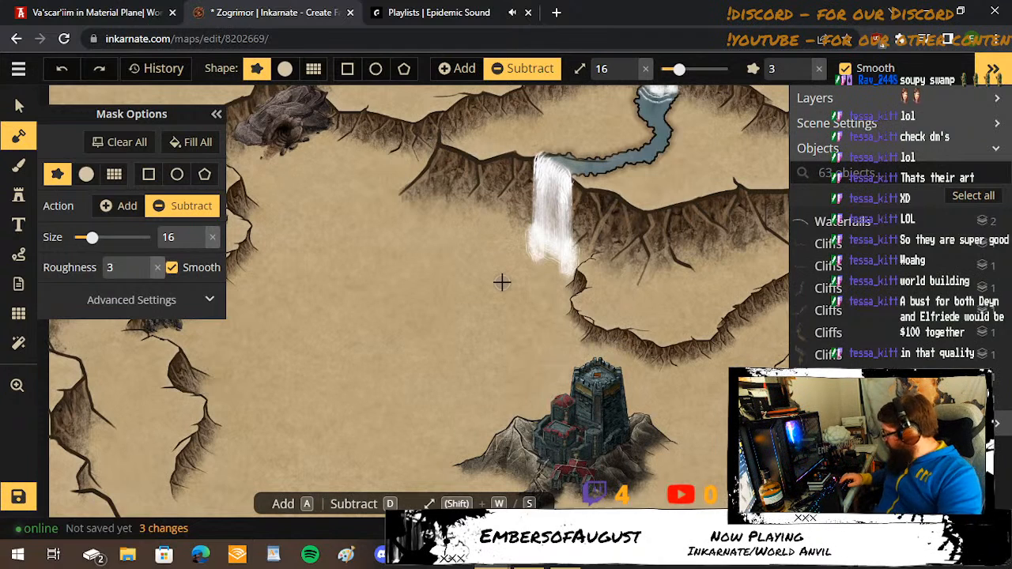
Carve a small pool at the foot of the waterfall with the mask brush at size 30.
key(w)
key(w)
key(w)
key(w)
key(w)
key(w)
key(w)
key(w)
key(w)
key(w)
key(w)
key(w)
key(w)
key(w)
key(w)
key(w)
key(w)
key(w)
key(w)
key(w)
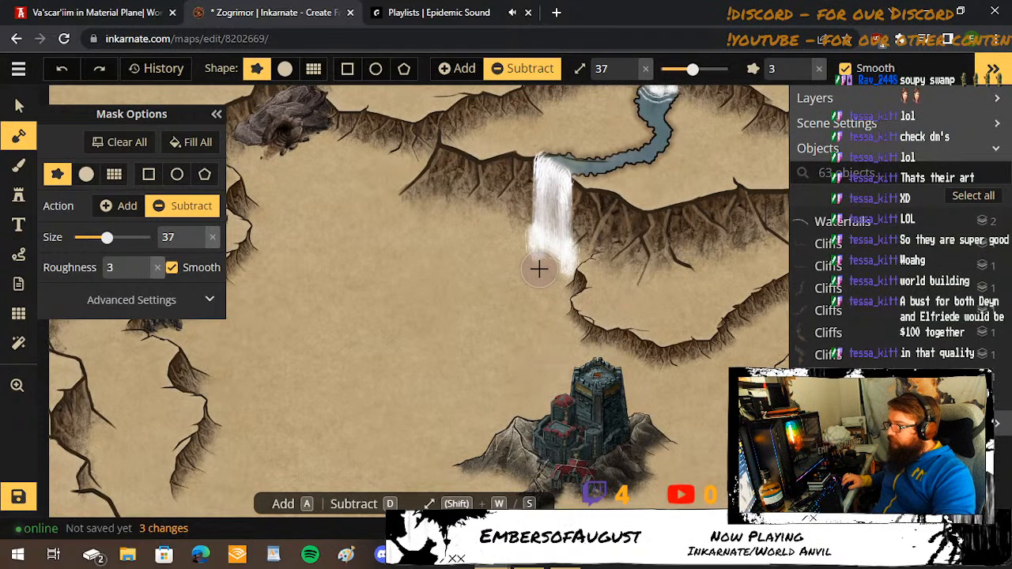
key(s)
key(s)
key(s)
key(s)
key(s)
key(s)
key(s)
mouse_move(540, 259)
mouse_down()
mouse_move(512, 277)
mouse_move(560, 246)
mouse_up()
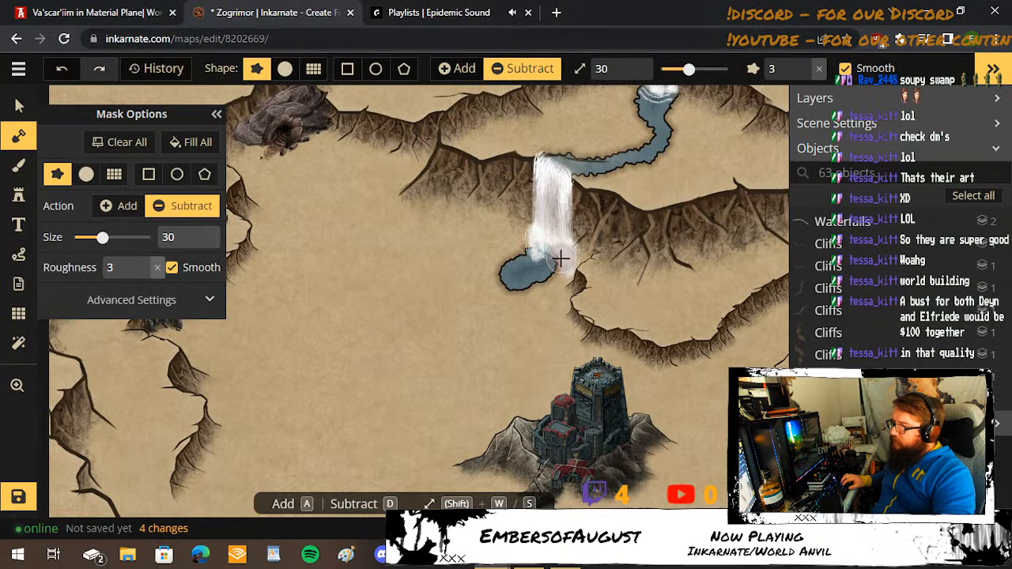
Extend the pool's edges around both sides of the waterfall's base with the mask brush at size 16.
key(w)
key(w)
key(w)
key(w)
key(s)
key(s)
key(s)
key(s)
key(s)
key(s)
key(s)
key(s)
key(s)
key(s)
key(s)
key(s)
key(s)
key(s)
key(s)
key(s)
key(s)
key(s)
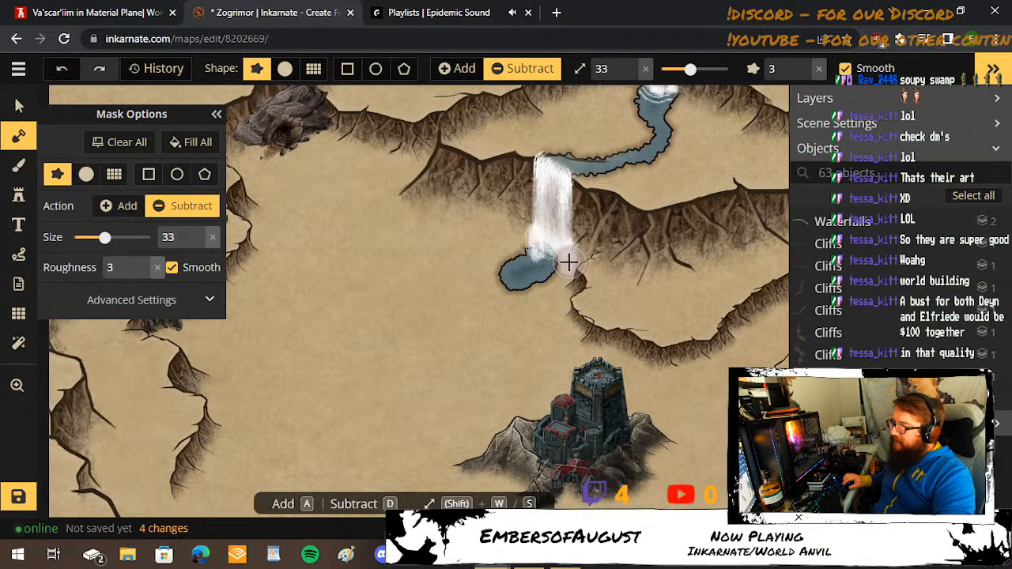
scroll(569, 262, up, 2)
scroll(569, 262, up, 1)
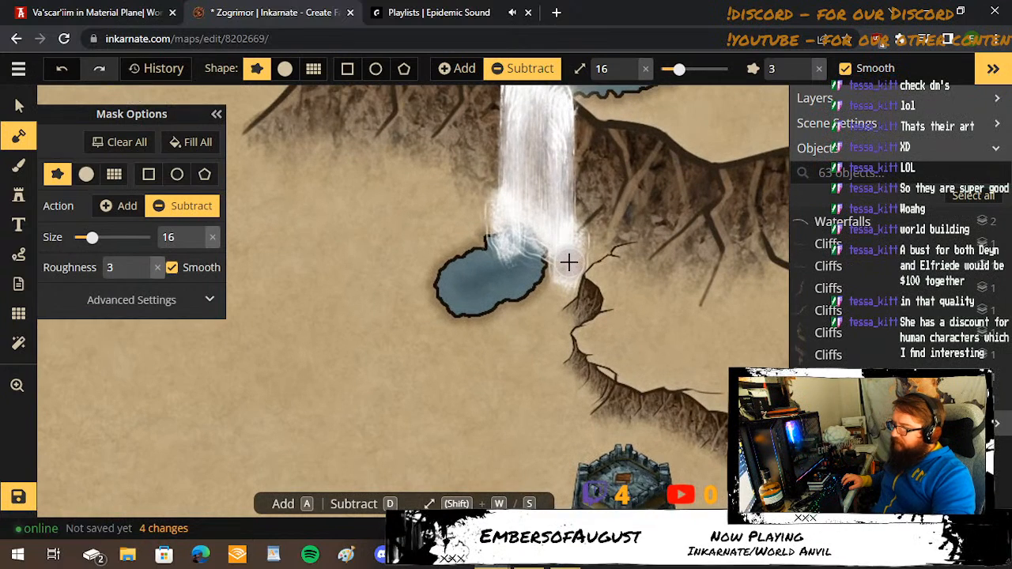
mouse_move(573, 262)
mouse_down()
mouse_move(517, 273)
mouse_move(553, 256)
mouse_move(546, 239)
mouse_move(526, 246)
mouse_move(488, 227)
mouse_move(491, 237)
mouse_up()
scroll(549, 229, down, 1)
scroll(550, 228, down, 2)
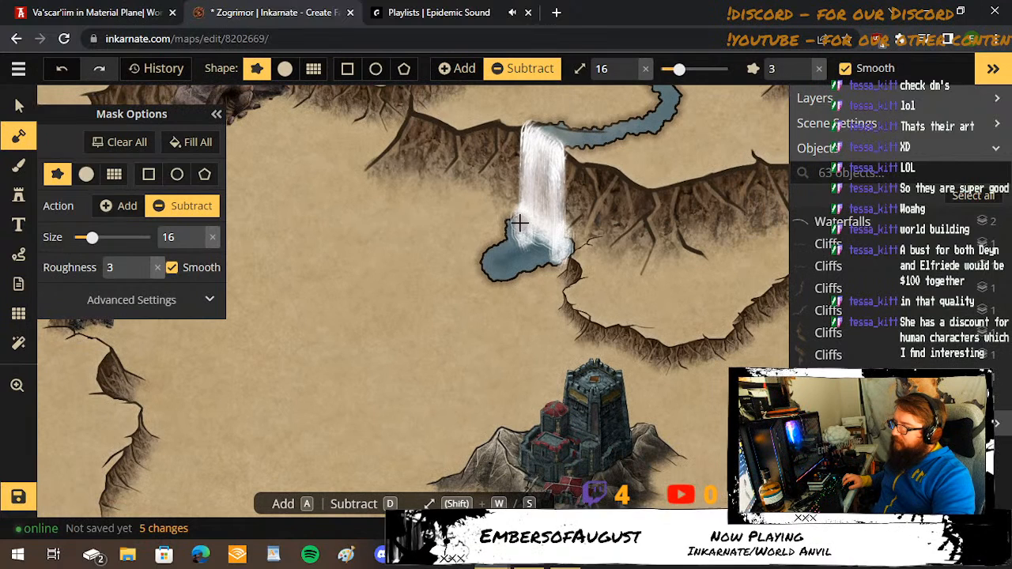
Try a small touch-up mask stroke under the waterfall's base and undo it.
drag(551, 230, 562, 235)
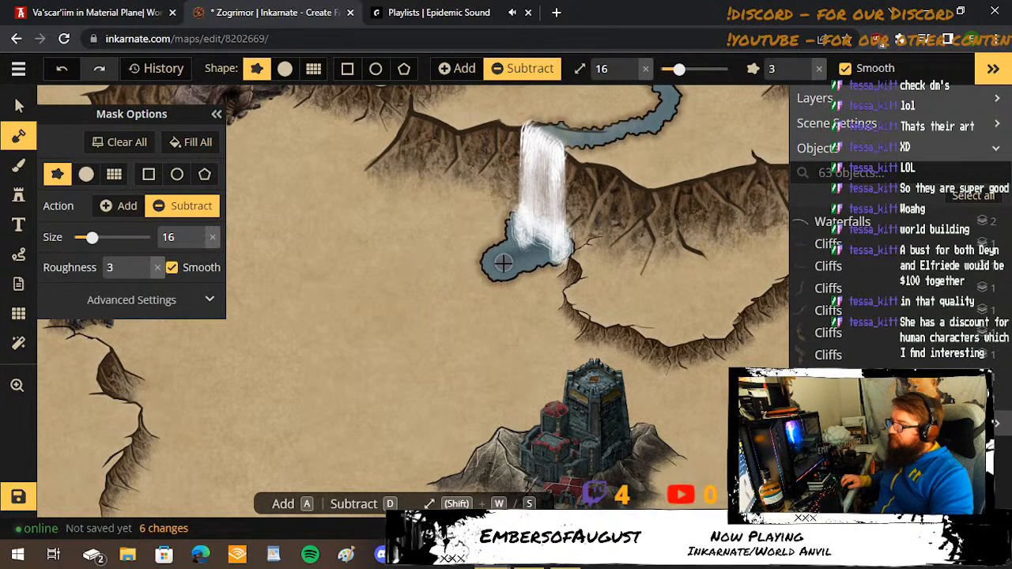
click(216, 114)
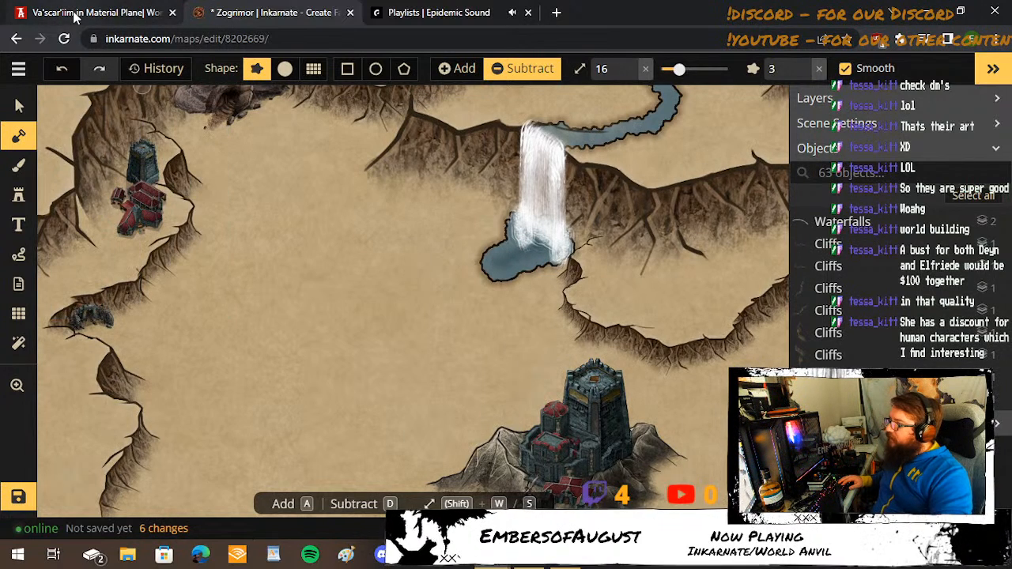
mouse_move(490, 555)
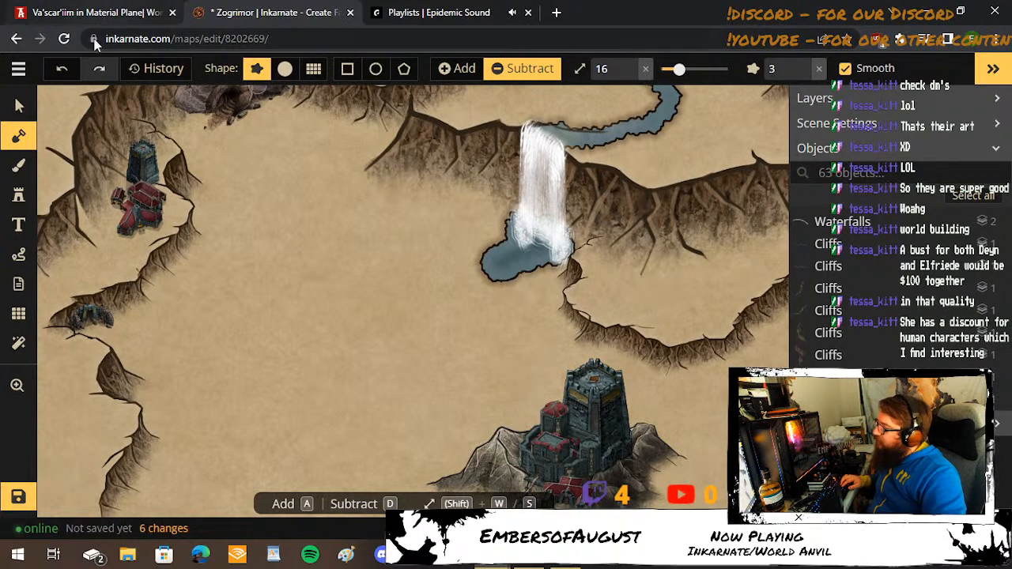
click(75, 68)
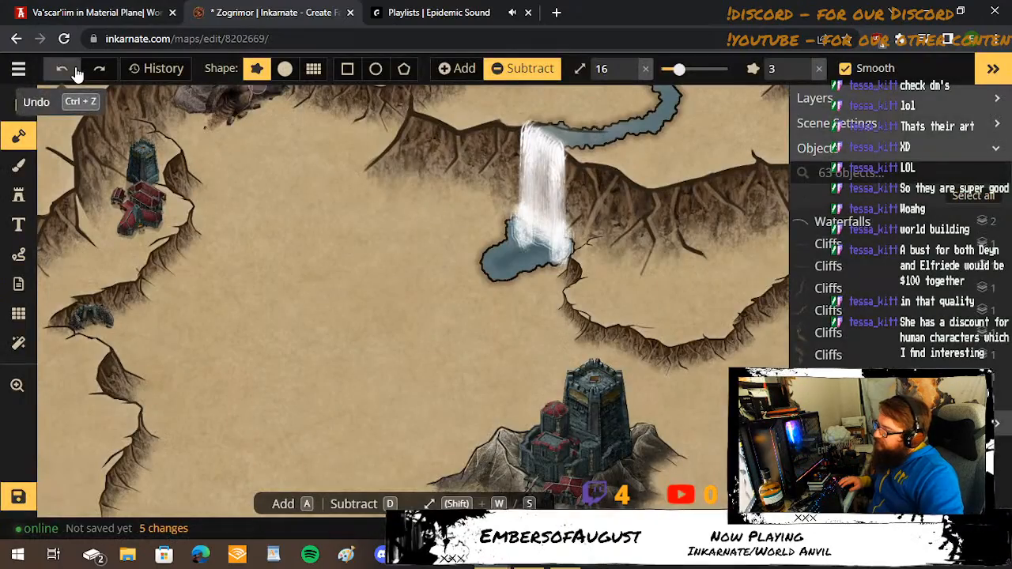
Consult the World Anvil map, set Inkarnate's mask brush to size 22, try a straight channel west from the waterfall pool, and undo it.
click(76, 24)
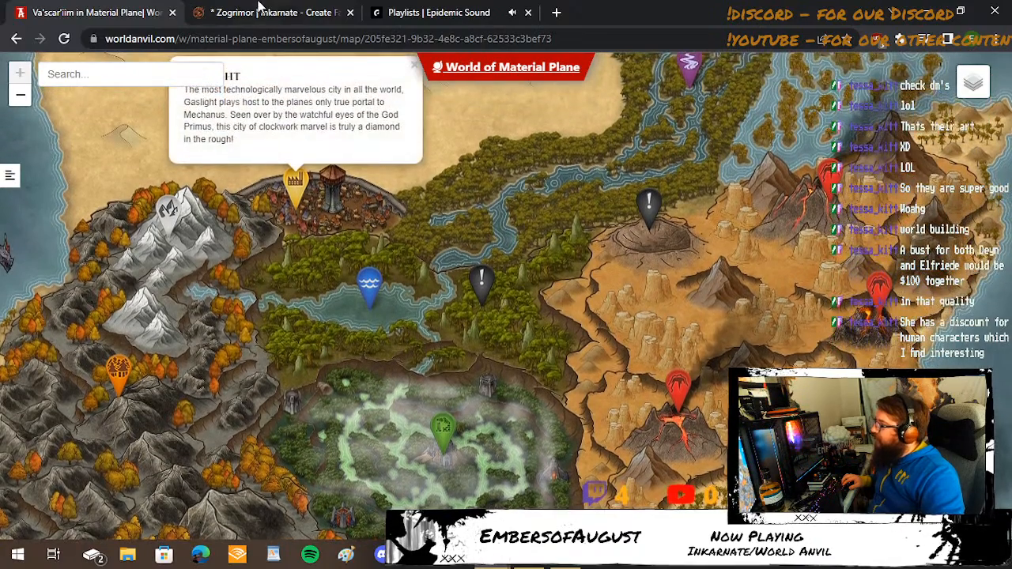
click(259, 12)
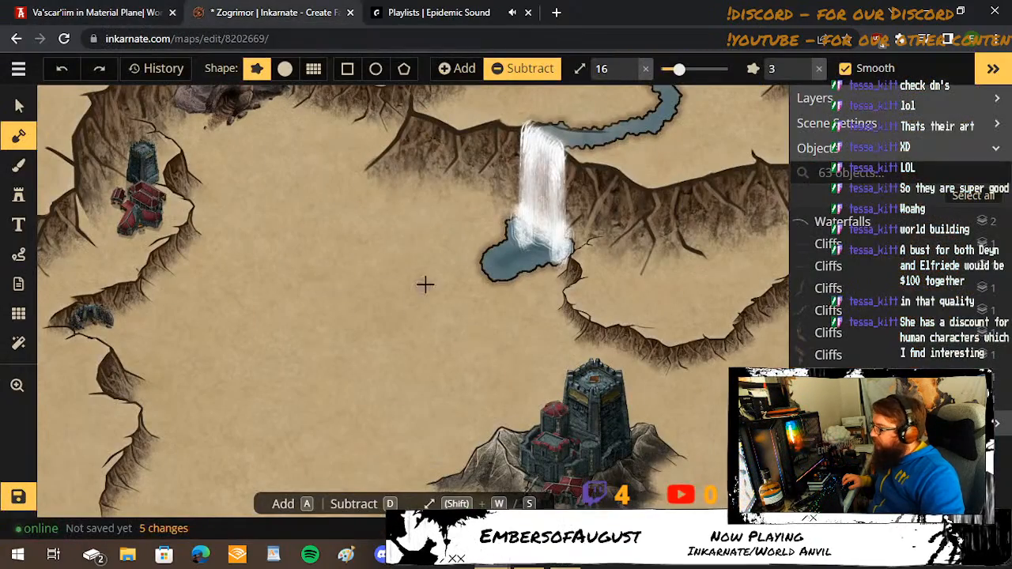
key(w)
key(w)
key(w)
key(w)
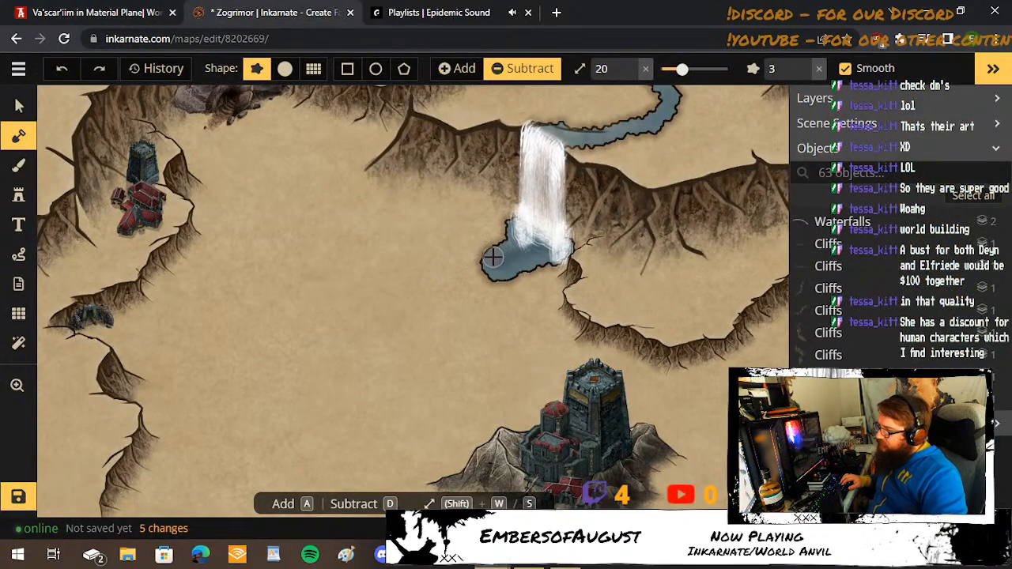
key(w)
key(w)
key(w)
key(w)
key(s)
key(s)
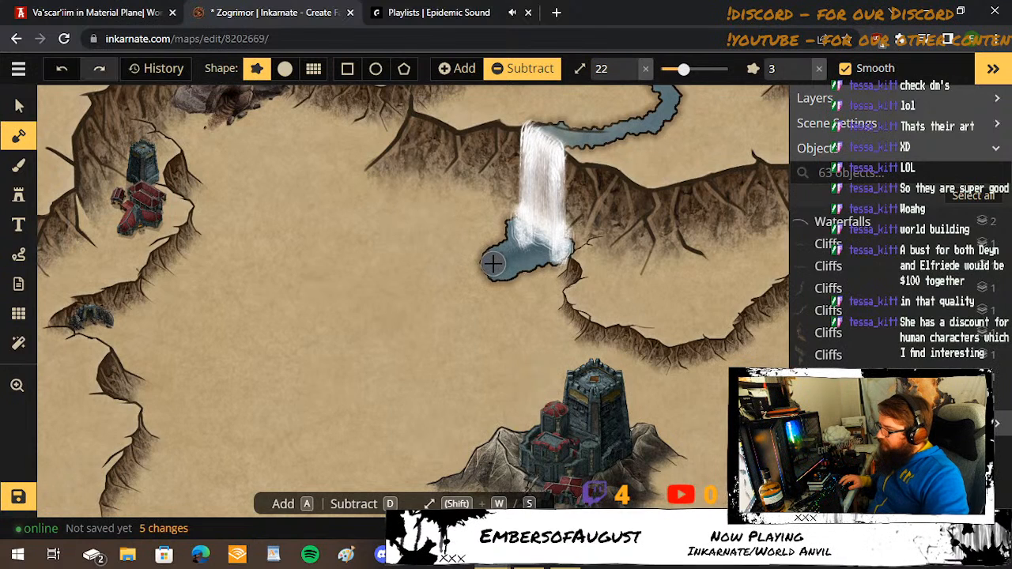
mouse_move(486, 265)
mouse_down()
mouse_move(332, 269)
mouse_move(320, 285)
mouse_up()
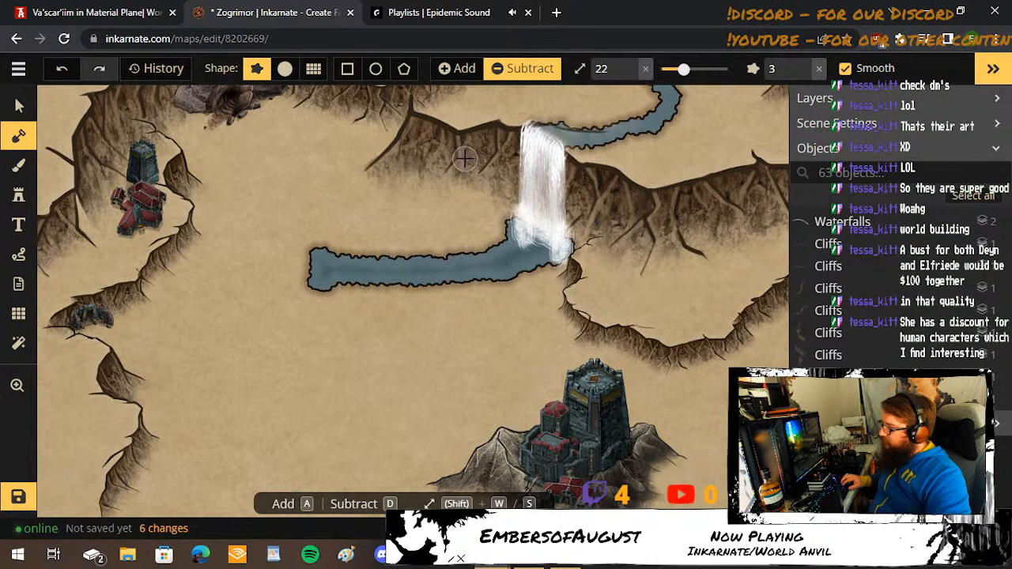
click(69, 68)
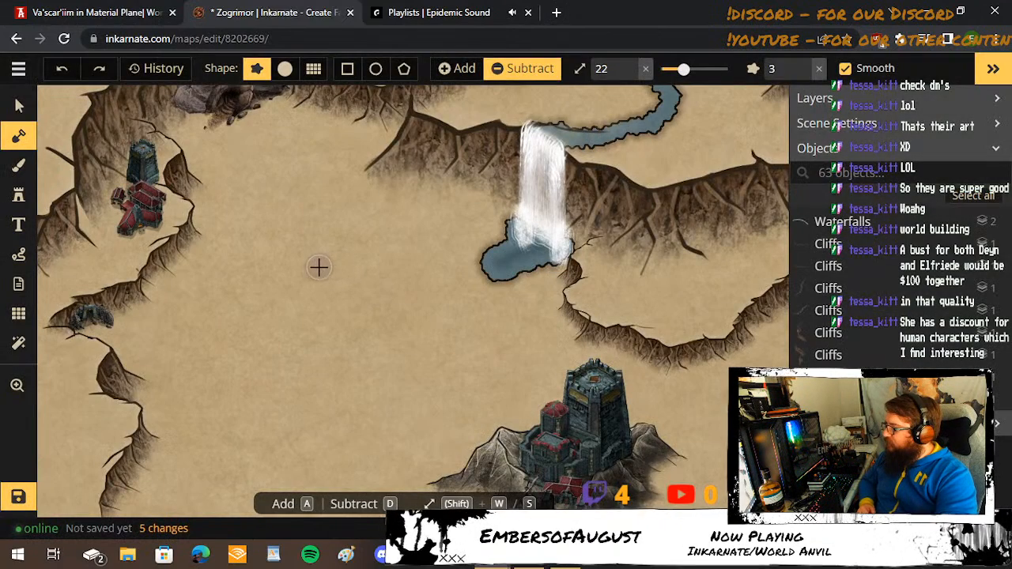
Carve a small lake west of the waterfall pool, join them with a curved channel, and compare with the World Anvil map.
mouse_move(319, 268)
mouse_down()
mouse_move(328, 291)
mouse_move(309, 289)
mouse_move(305, 270)
mouse_up()
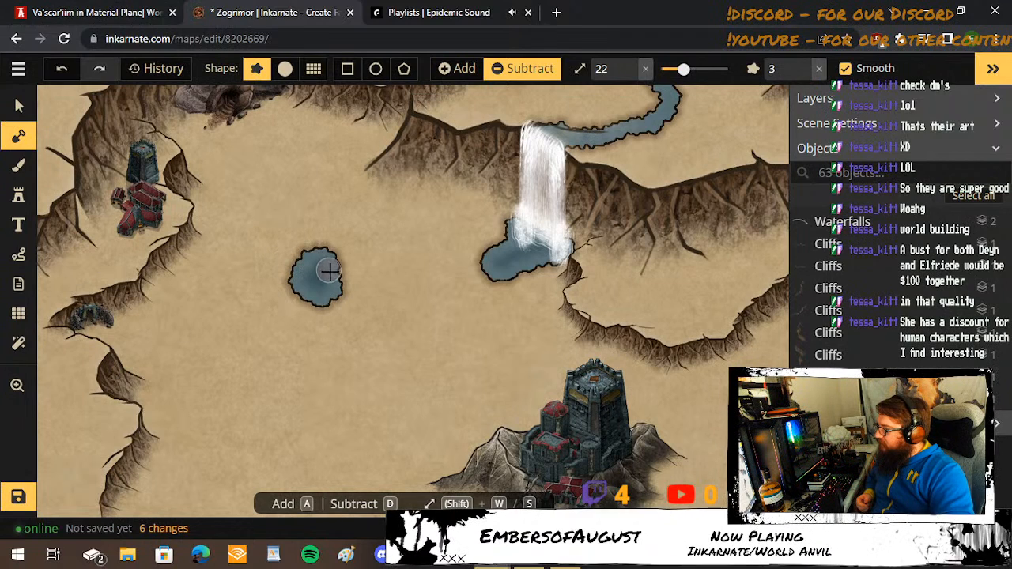
mouse_move(345, 281)
mouse_down()
mouse_move(384, 294)
mouse_move(437, 294)
mouse_move(505, 269)
mouse_up()
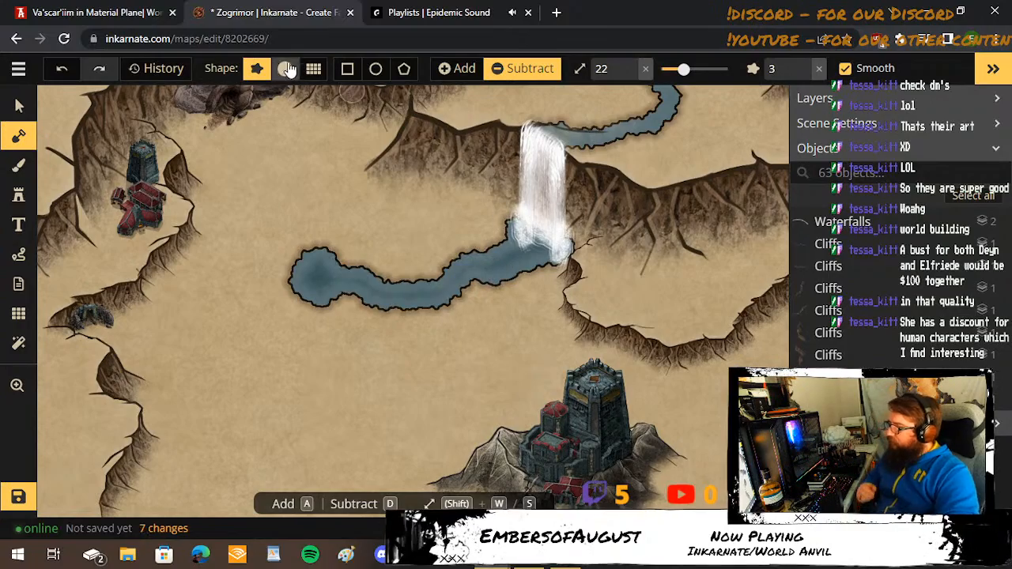
click(147, 11)
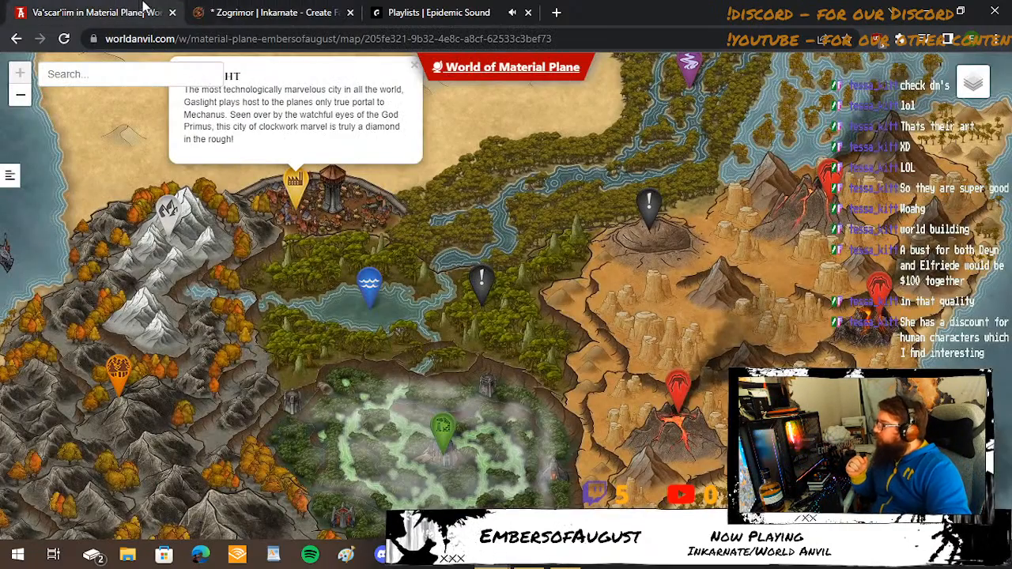
click(287, 19)
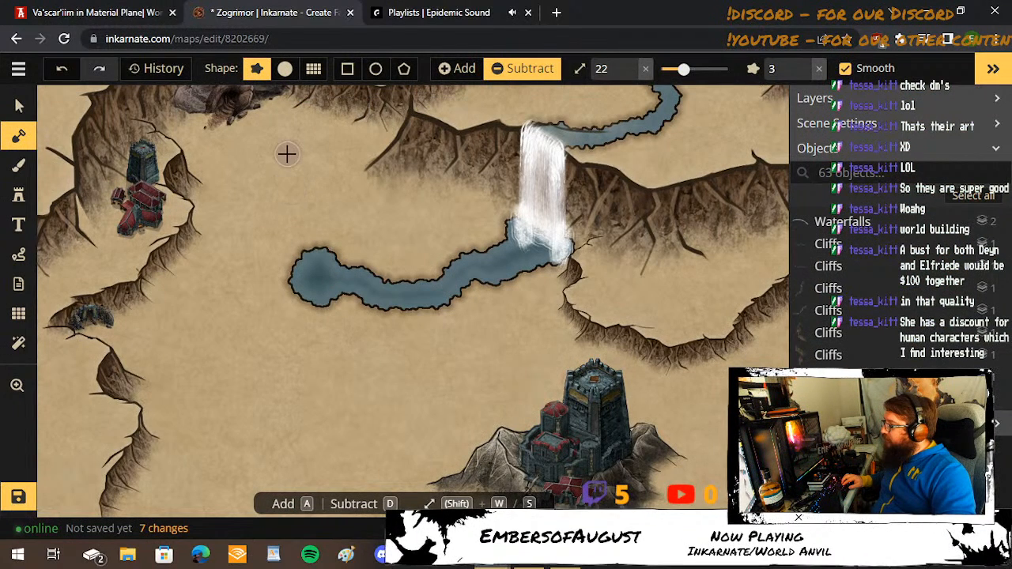
Carve two small pools northwest of the lake at brush size 22 and link them to the lake at size 12.
mouse_move(287, 167)
mouse_down()
mouse_move(259, 190)
mouse_move(323, 225)
mouse_up()
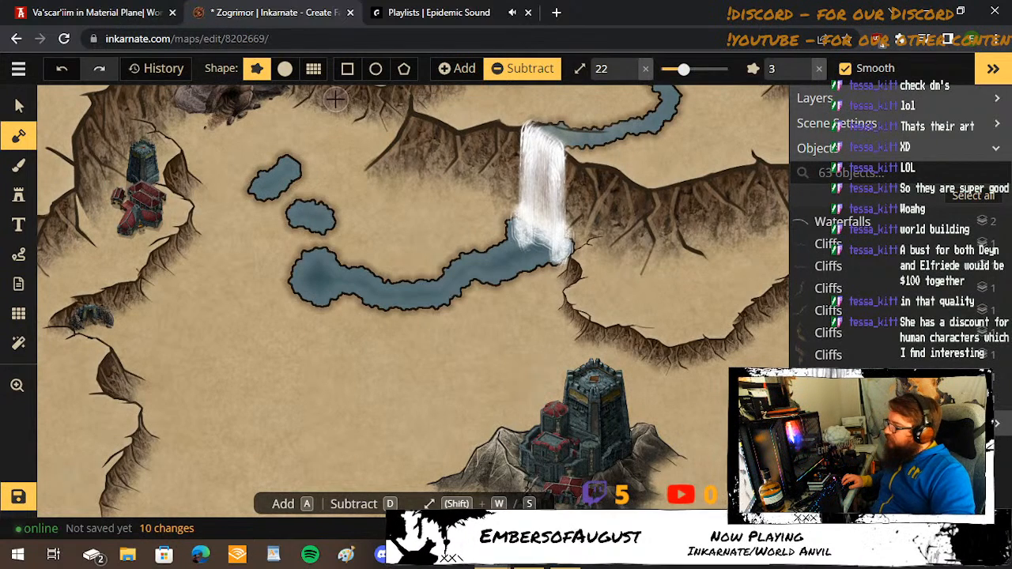
key(s)
key(s)
key(s)
key(s)
key(s)
key(s)
key(s)
key(s)
key(s)
key(s)
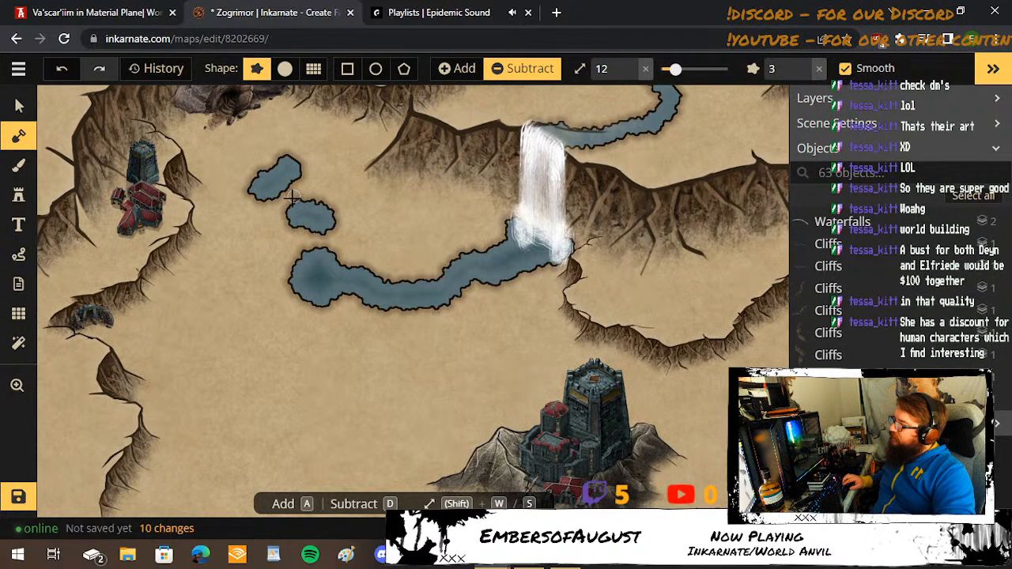
drag(268, 191, 320, 263)
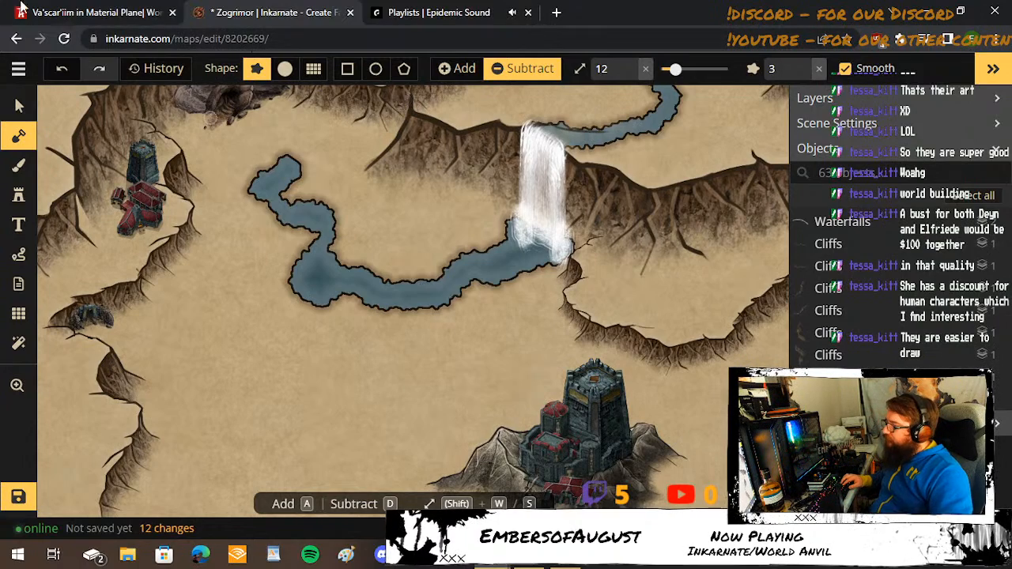
Switch to World Anvil, examine the green swamp rivers around the [CLASSIFIED] marker, and return to Inkarnate.
click(117, 12)
click(427, 437)
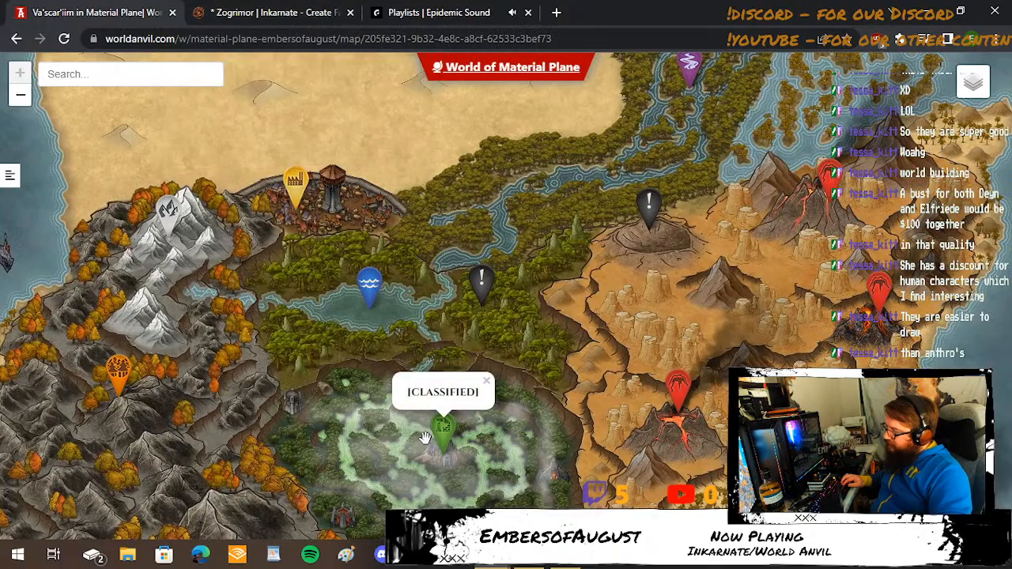
drag(386, 481, 369, 332)
click(369, 332)
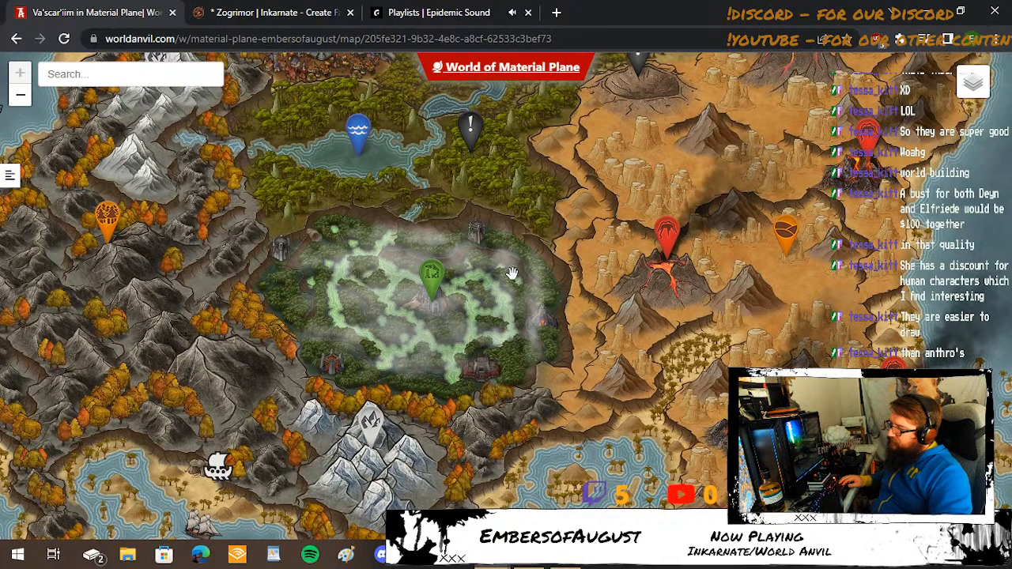
click(439, 268)
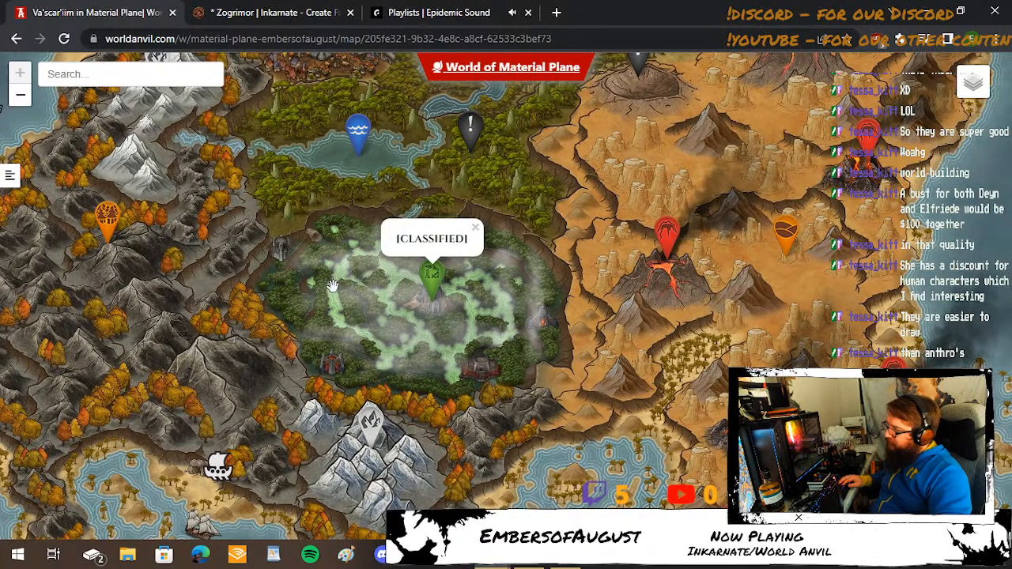
click(275, 14)
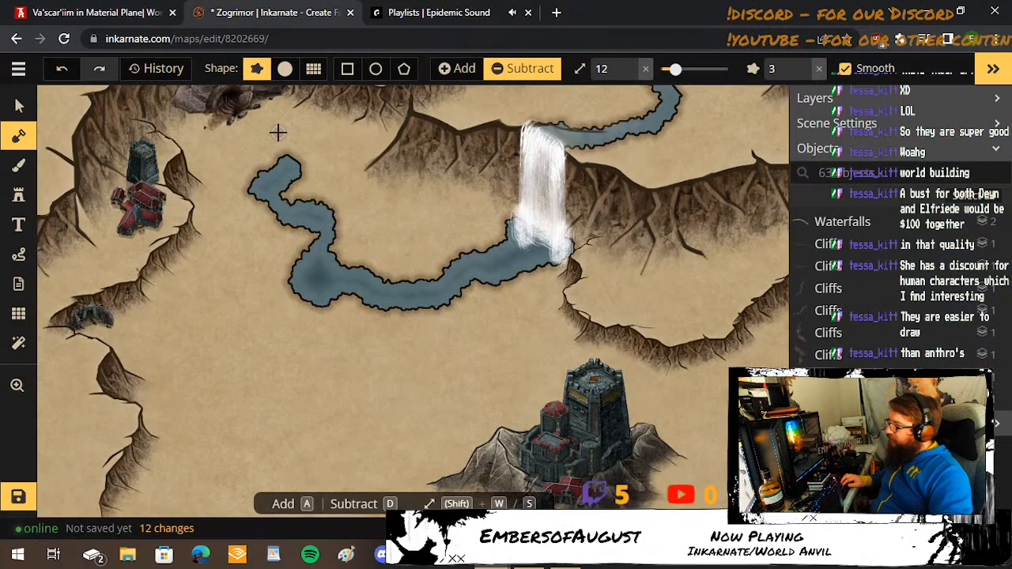
Carve a round pool north of the river's end at brush size 29 and connect it to the river at size 14.
key(w)
key(w)
key(w)
key(w)
key(w)
key(w)
key(w)
key(w)
key(w)
key(w)
key(w)
key(w)
key(w)
key(w)
key(w)
key(w)
key(w)
key(s)
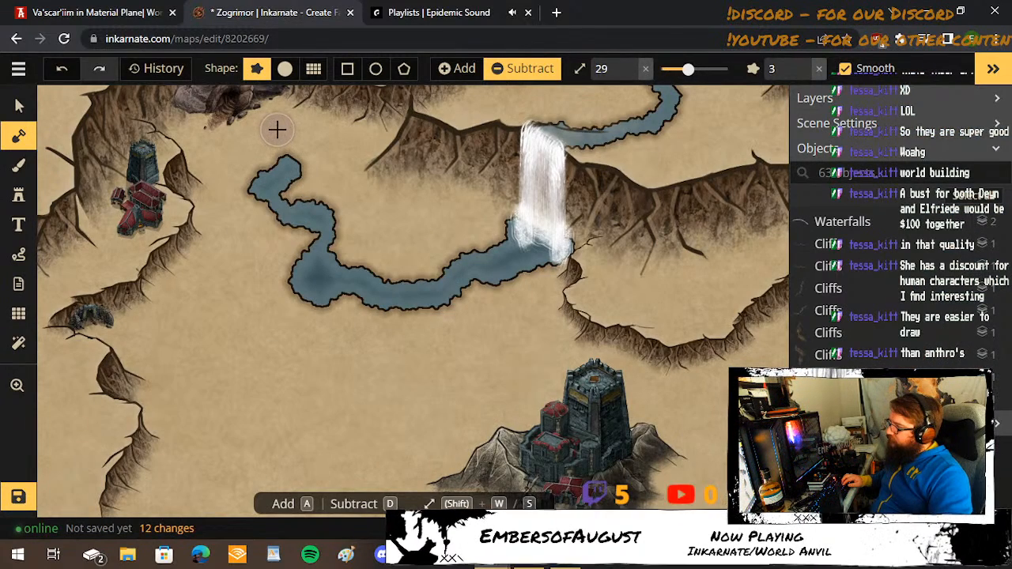
click(277, 132)
key(s)
key(s)
key(s)
key(s)
key(s)
key(s)
key(s)
key(s)
key(s)
key(s)
key(s)
key(s)
key(s)
key(s)
key(s)
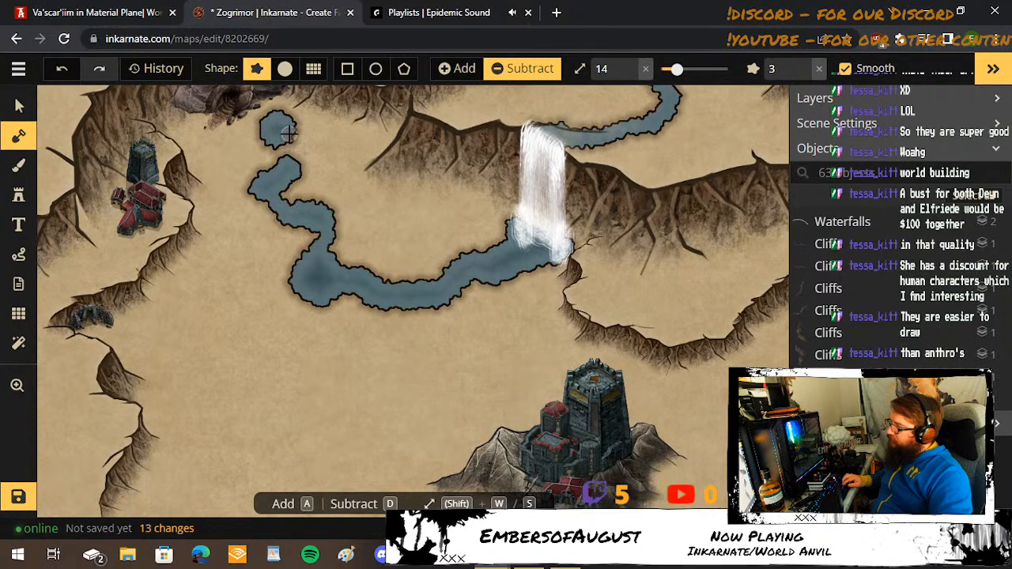
click(290, 147)
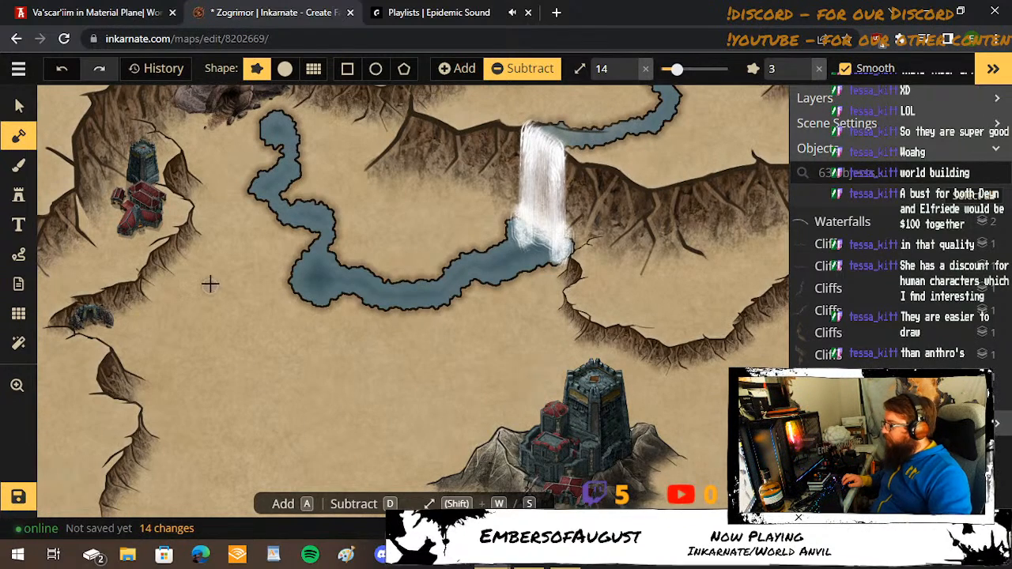
Check the World Anvil map again and carve a separate round pool west of the lake in Inkarnate at brush size 36.
key(w)
click(53, 8)
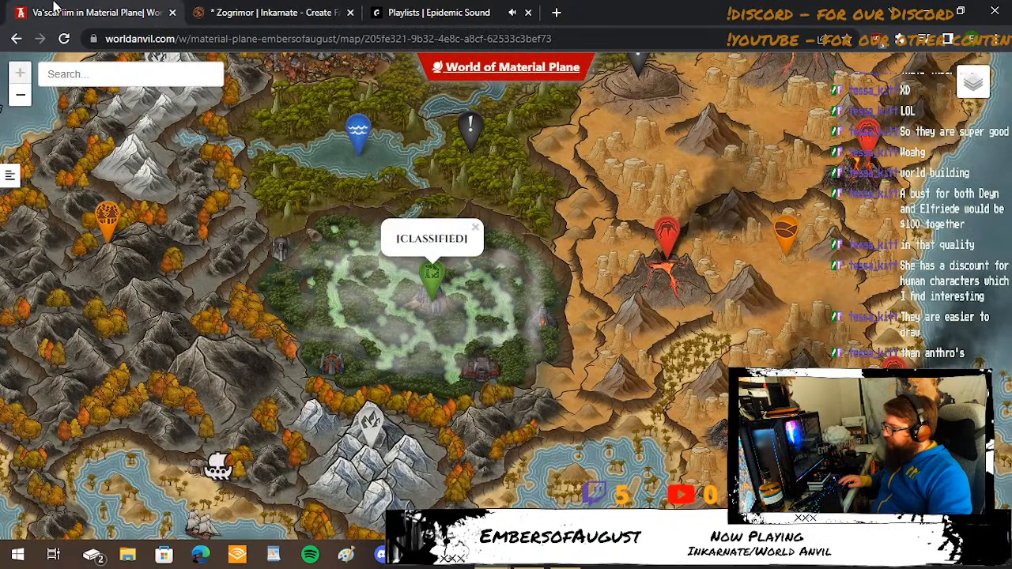
click(312, 6)
key(w)
key(w)
key(w)
key(w)
key(w)
key(w)
key(w)
key(w)
key(w)
key(w)
key(w)
key(w)
key(w)
key(w)
key(w)
key(w)
key(w)
key(w)
key(w)
key(w)
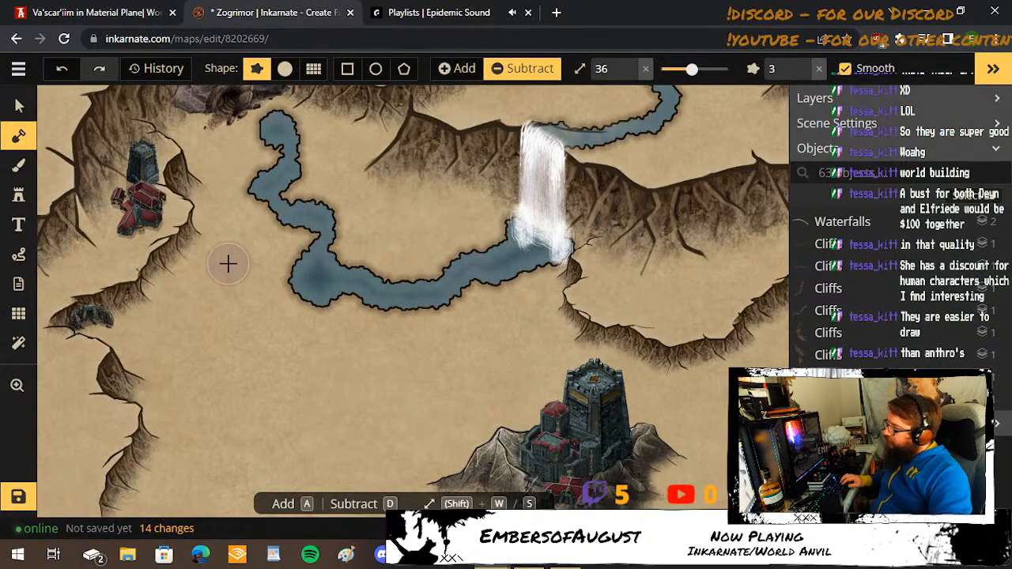
click(227, 264)
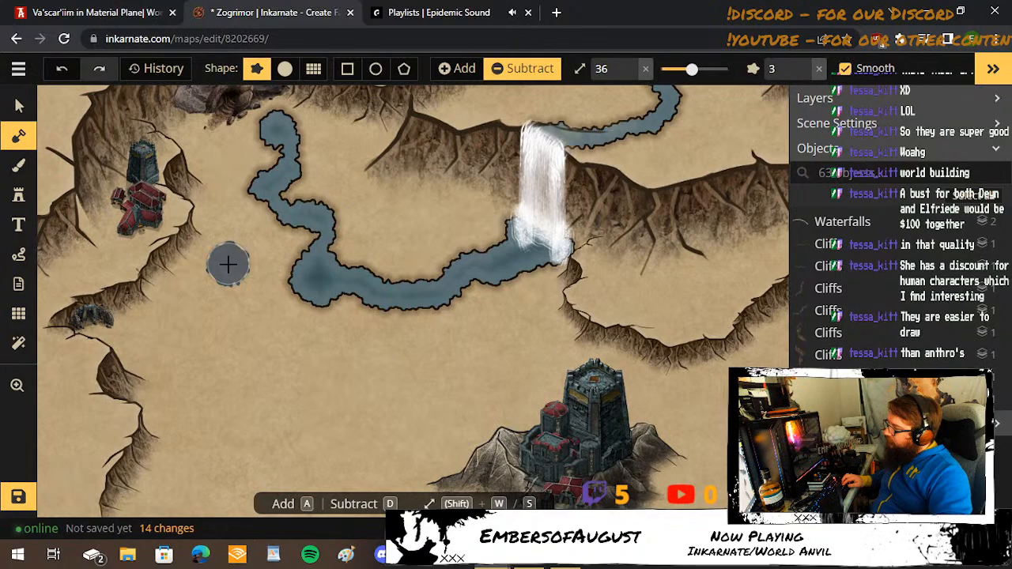
Carve a round pool southwest of the lake at brush size 36 and bring up the World Anvil reference map.
click(176, 365)
click(184, 362)
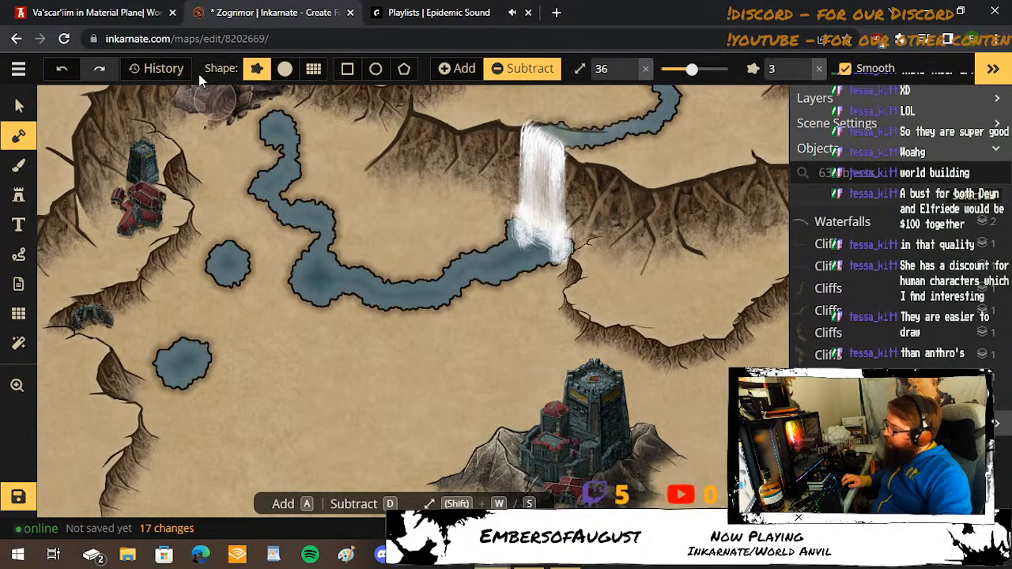
click(119, 12)
Compare with the World Anvil map and carve an oval pool south of the castle in Inkarnate at brush size 36.
drag(468, 348, 358, 115)
scroll(447, 323, down, 2)
click(295, 6)
click(95, 9)
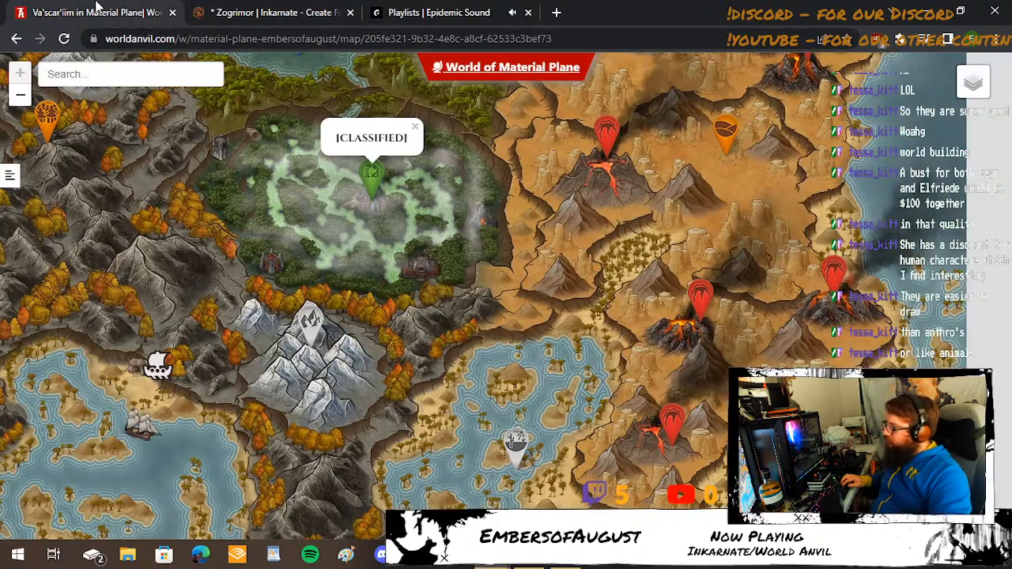
click(265, 8)
mouse_move(454, 380)
mouse_down()
mouse_move(422, 242)
mouse_move(384, 285)
mouse_move(412, 294)
mouse_up()
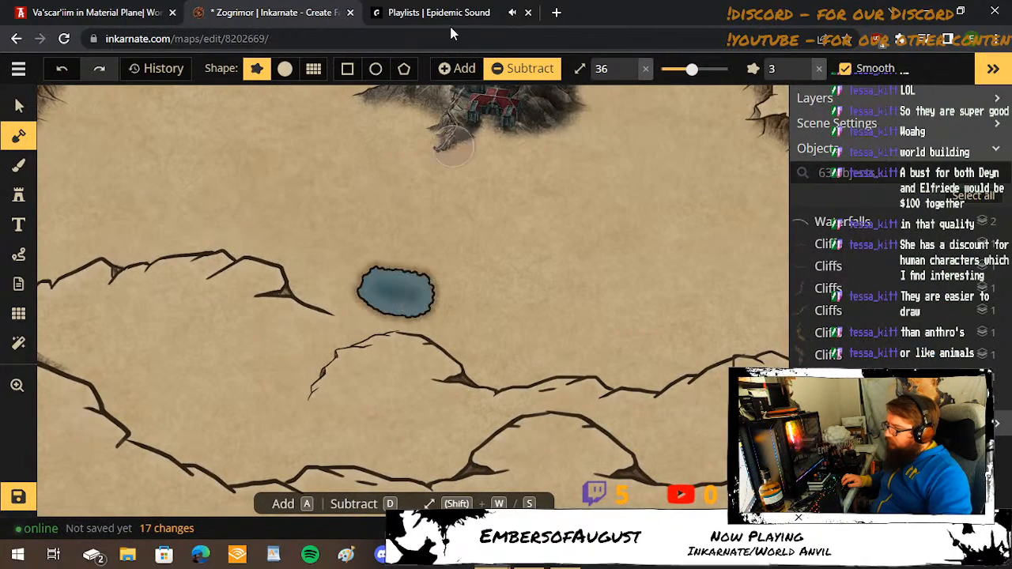
Check the World Anvil map again and carve a pool southwest of the castle at brush size 36, widening it westward.
click(139, 10)
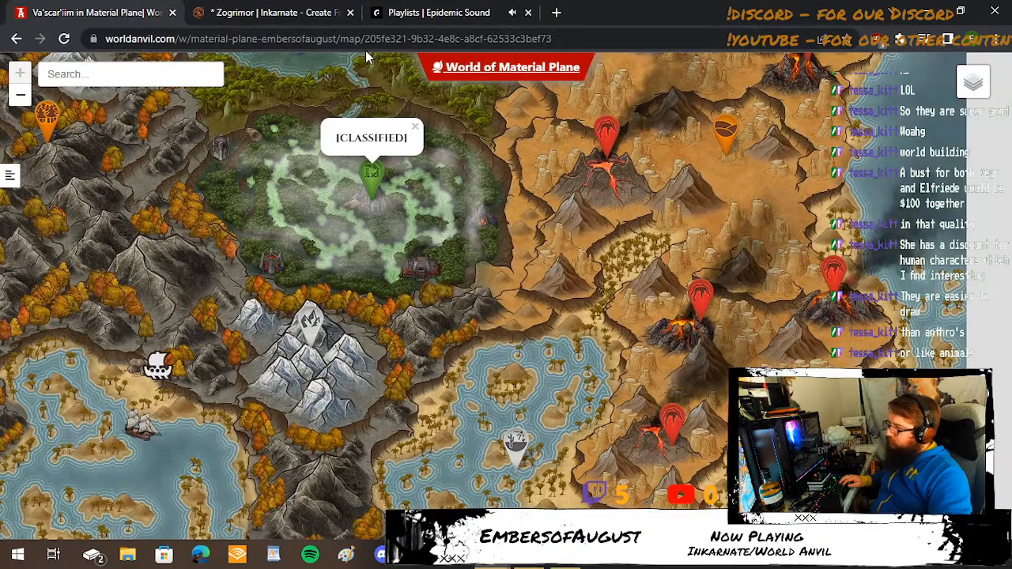
click(301, 11)
click(114, 10)
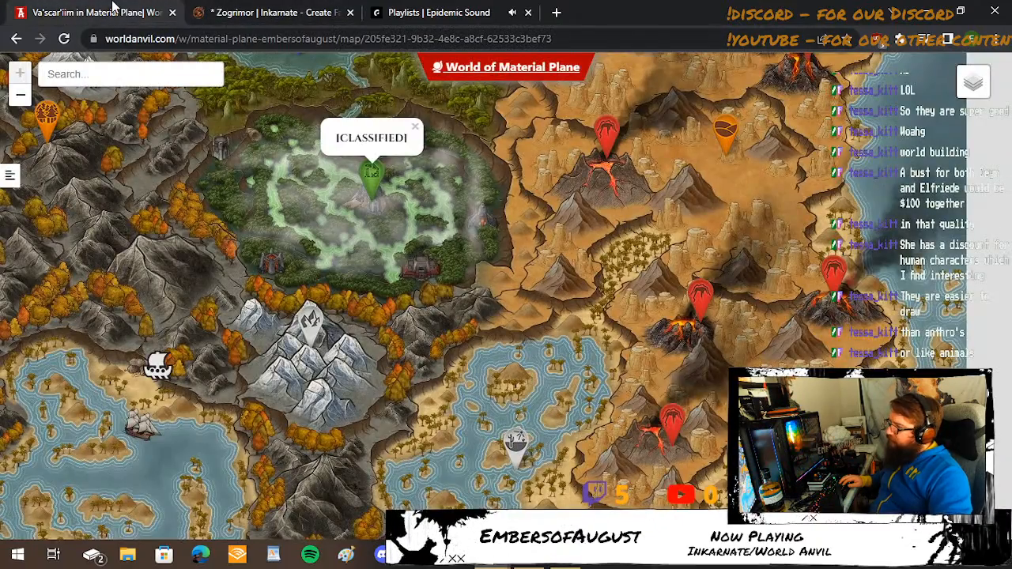
click(255, 10)
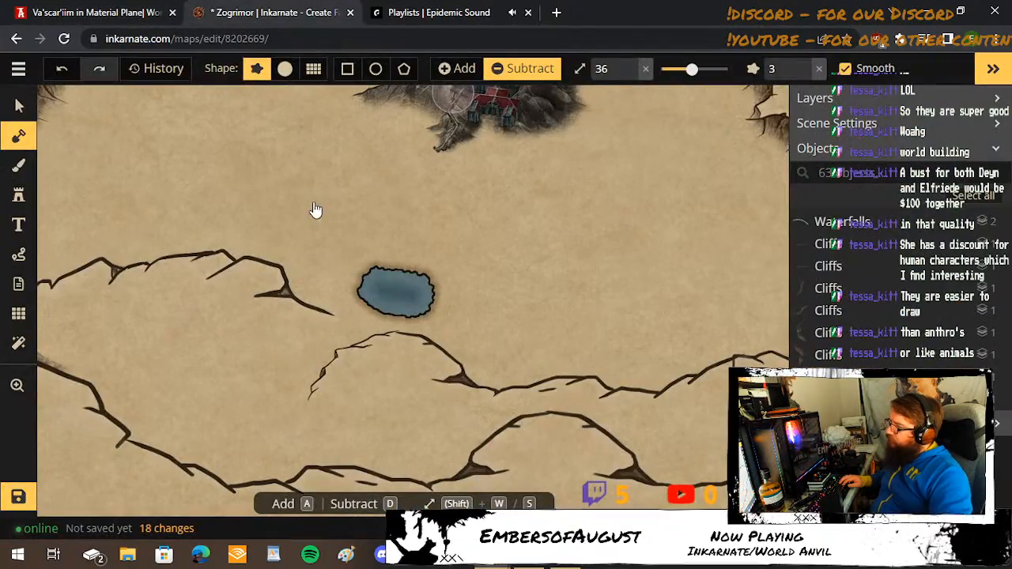
drag(346, 269, 335, 244)
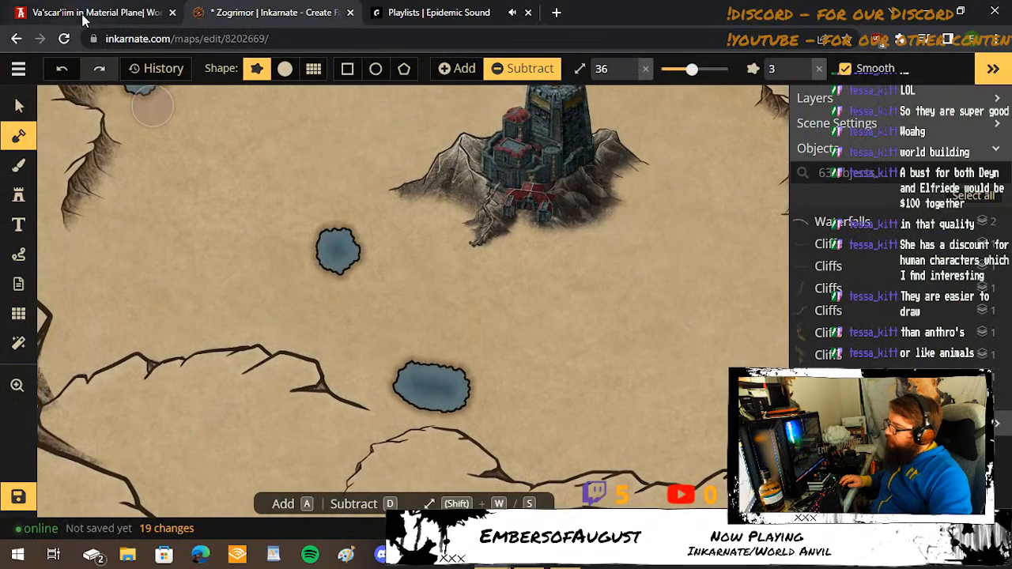
click(321, 251)
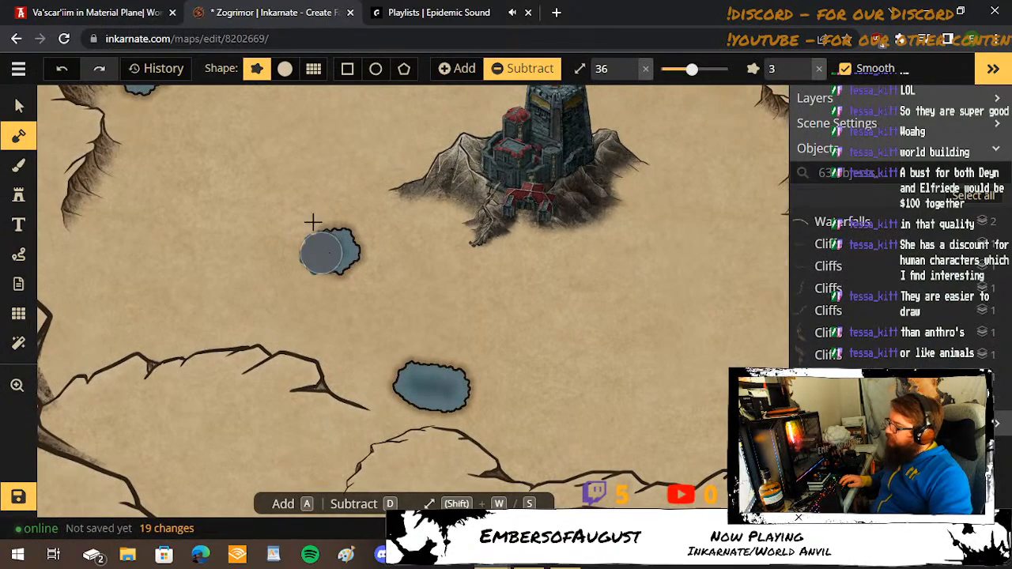
Compare the World Anvil swamp with the open ground southeast of the new pools in Inkarnate.
click(128, 4)
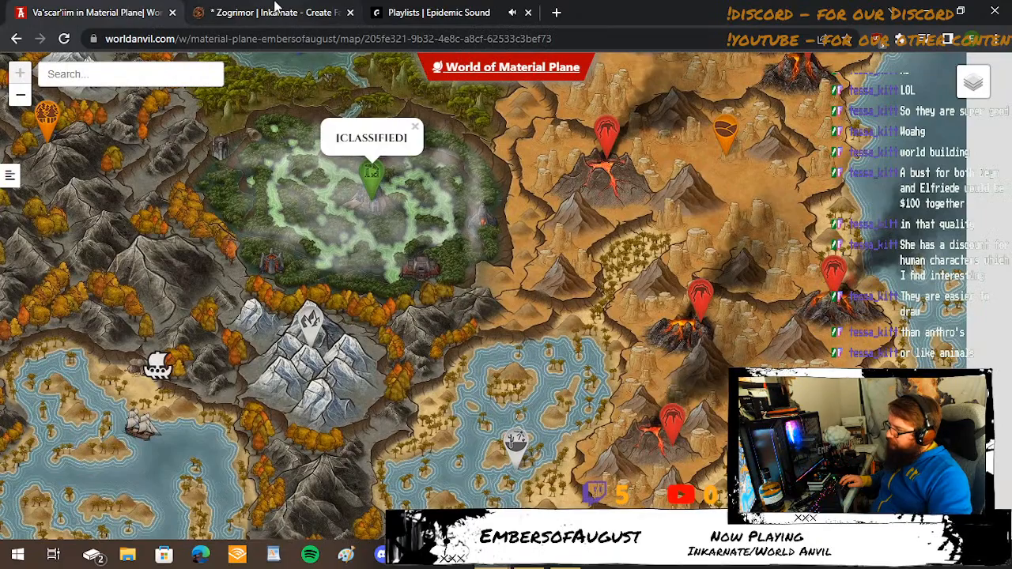
click(275, 6)
drag(559, 369, 318, 248)
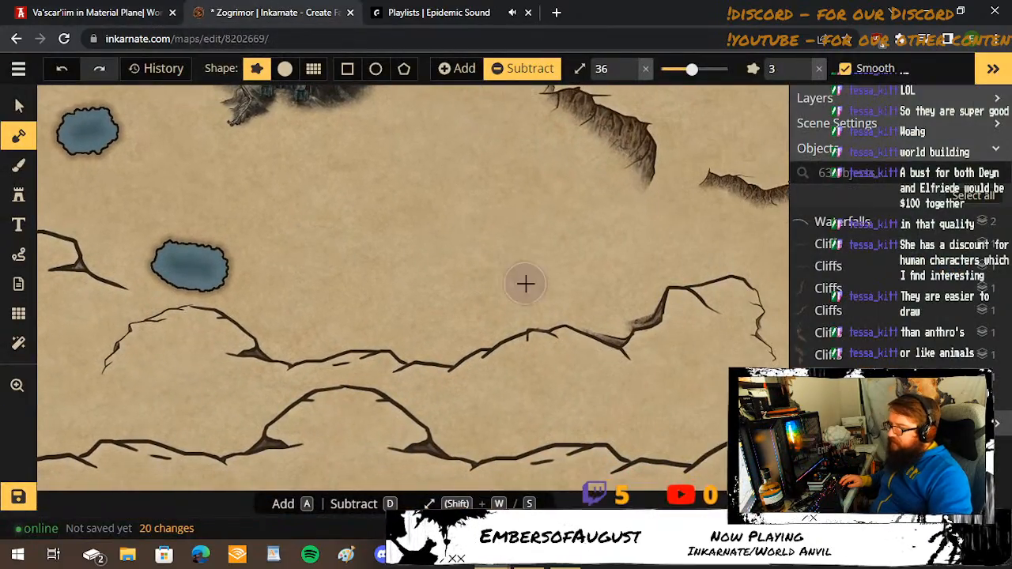
click(100, 8)
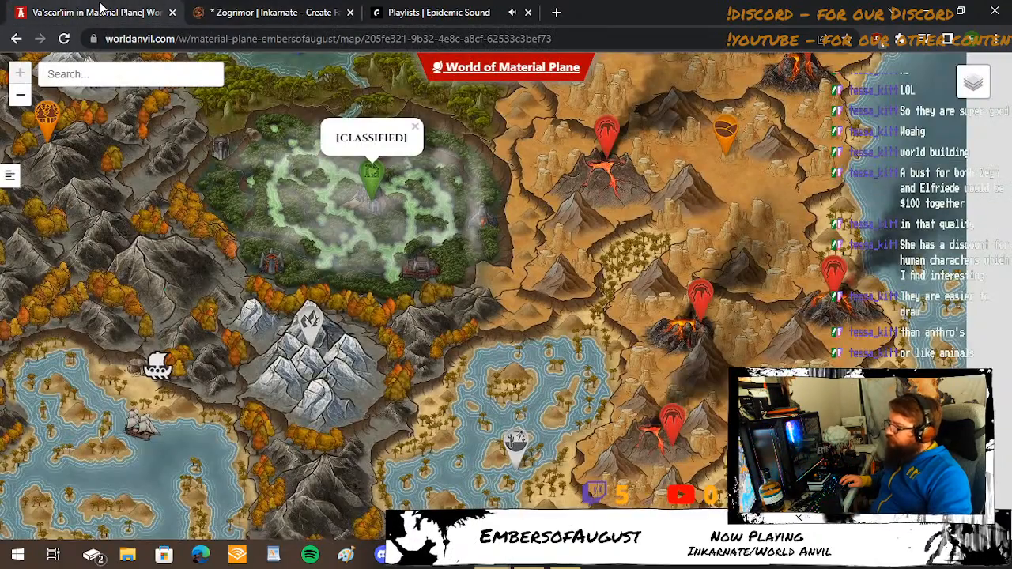
click(212, 9)
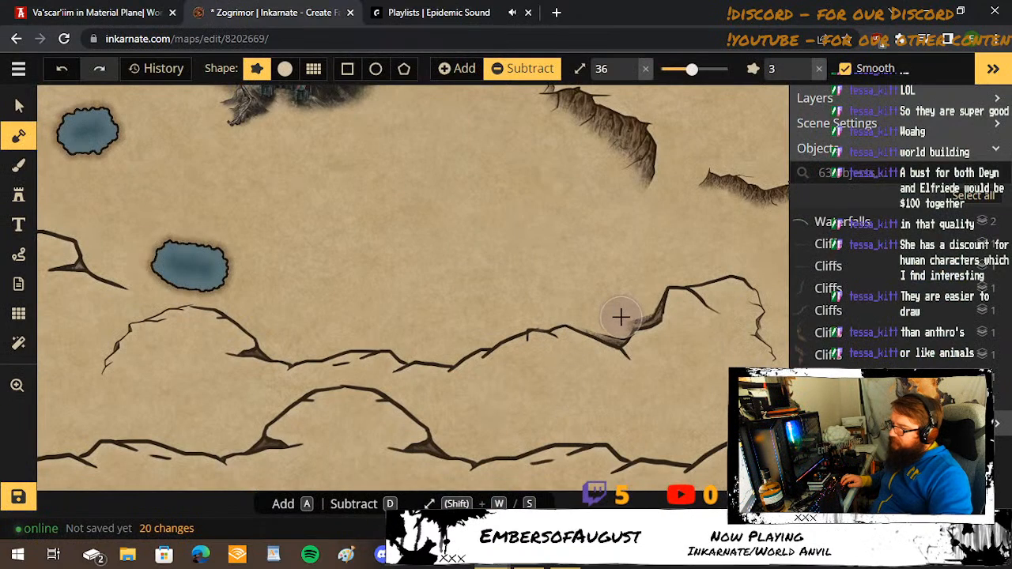
key(s)
key(s)
key(s)
key(s)
key(s)
mouse_move(611, 323)
mouse_down()
mouse_move(592, 303)
mouse_move(589, 325)
mouse_up()
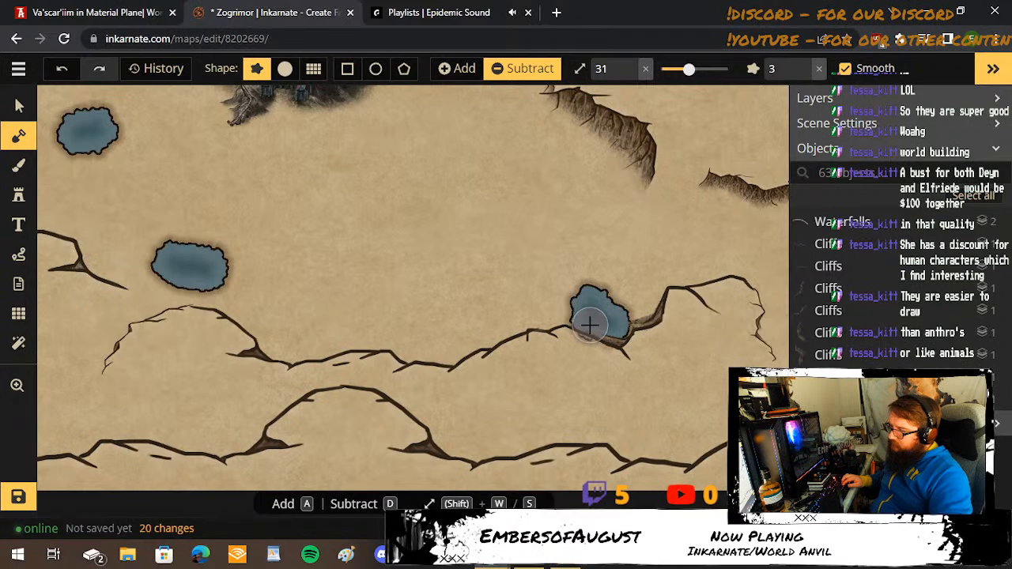
click(62, 73)
Carve a small pool against the cliff notch southeast of the castle at brush size 16.
key(s)
key(s)
key(s)
key(s)
key(s)
key(s)
key(s)
key(s)
key(s)
key(s)
key(s)
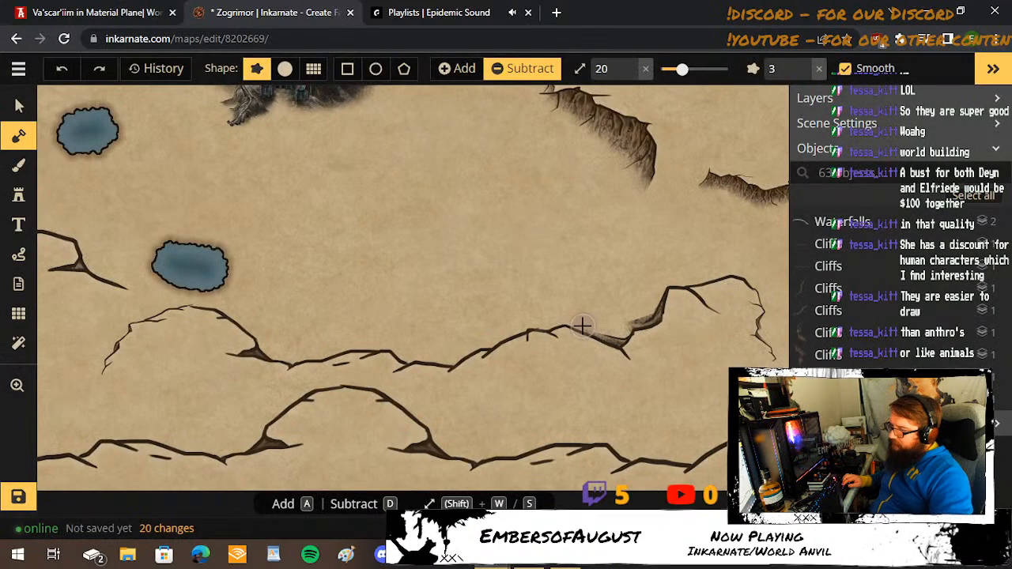
key(s)
key(s)
key(s)
key(s)
mouse_move(583, 325)
mouse_down()
mouse_move(616, 333)
mouse_move(629, 318)
mouse_move(592, 315)
mouse_up()
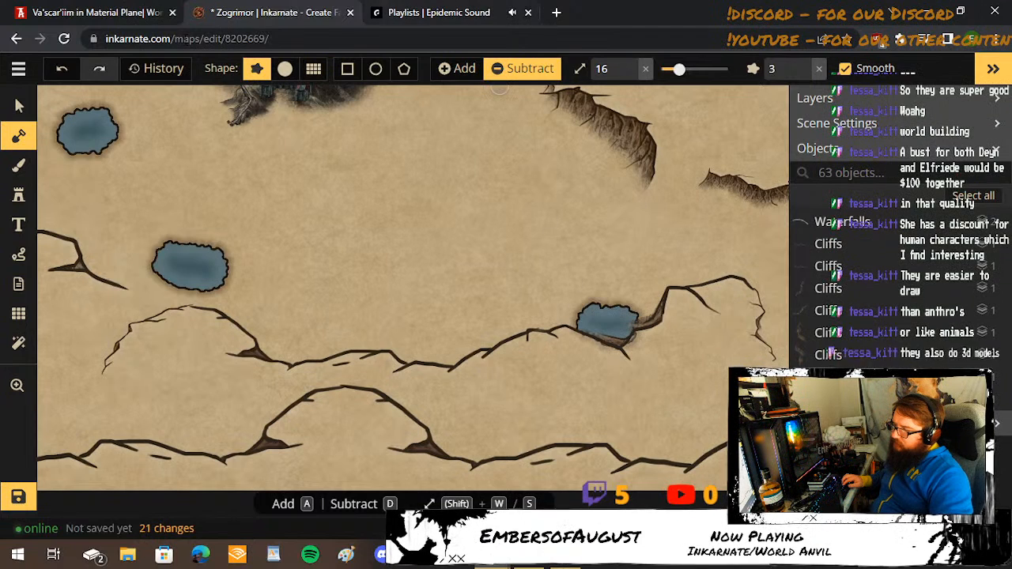
Restore land along the pool's cliff-side edge with the mask in Add mode at brush size 49, and return the mask to Subtract.
click(26, 135)
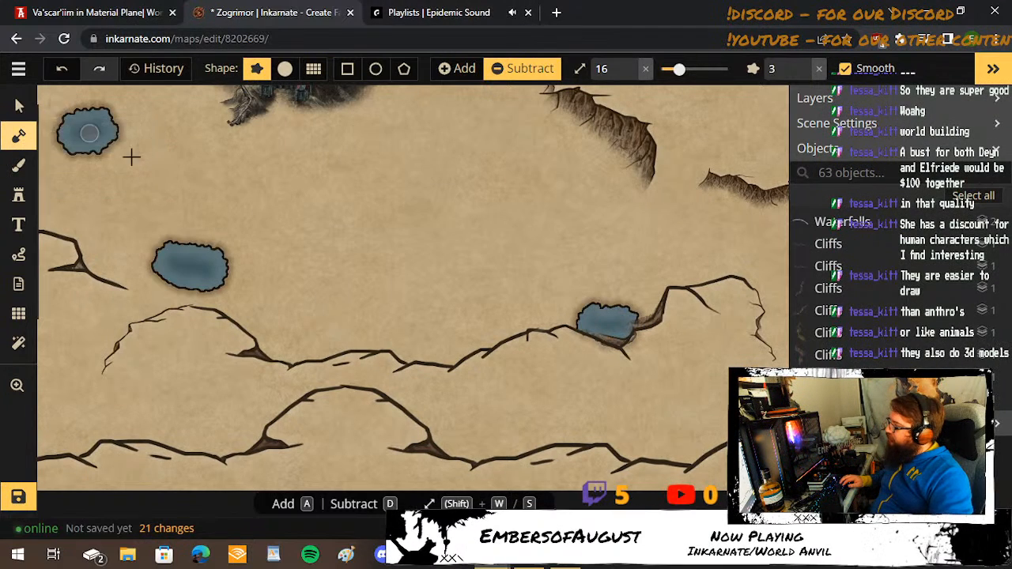
click(120, 206)
key(shift+s)
key(shift+s)
key(shift+s)
key(shift+s)
key(shift+s)
key(shift+s)
key(shift+s)
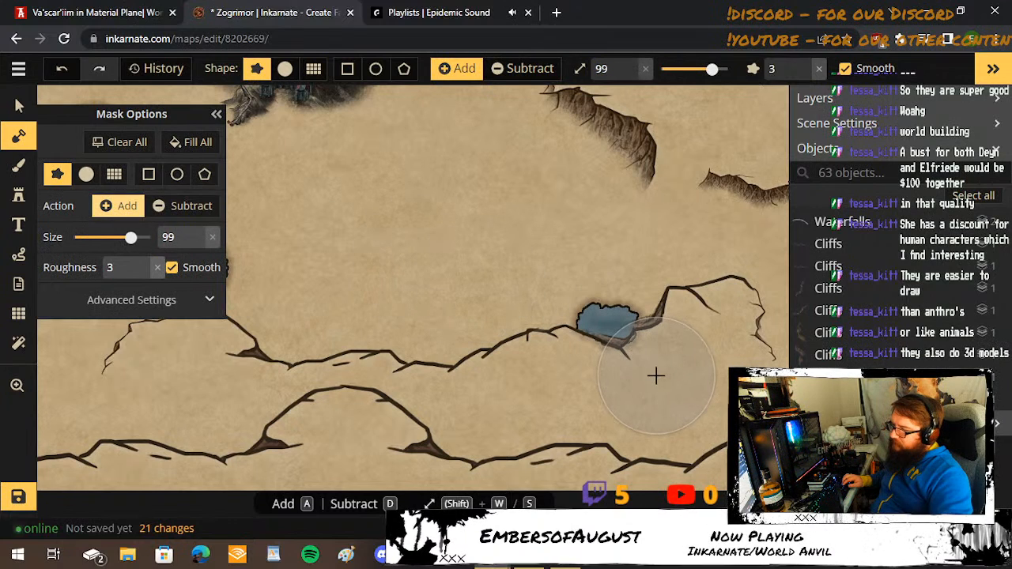
key(shift+s)
key(shift+s)
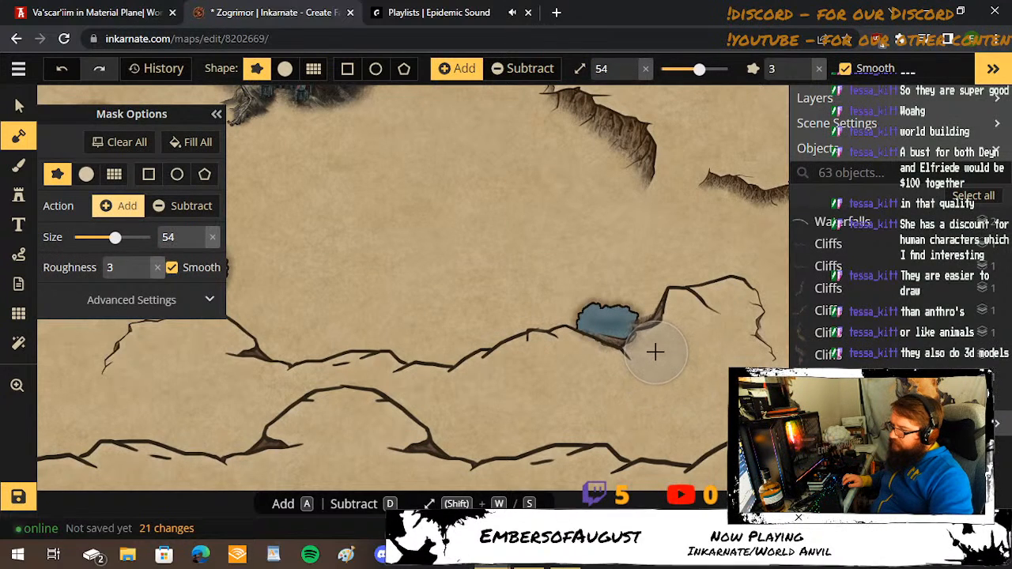
key(shift+s)
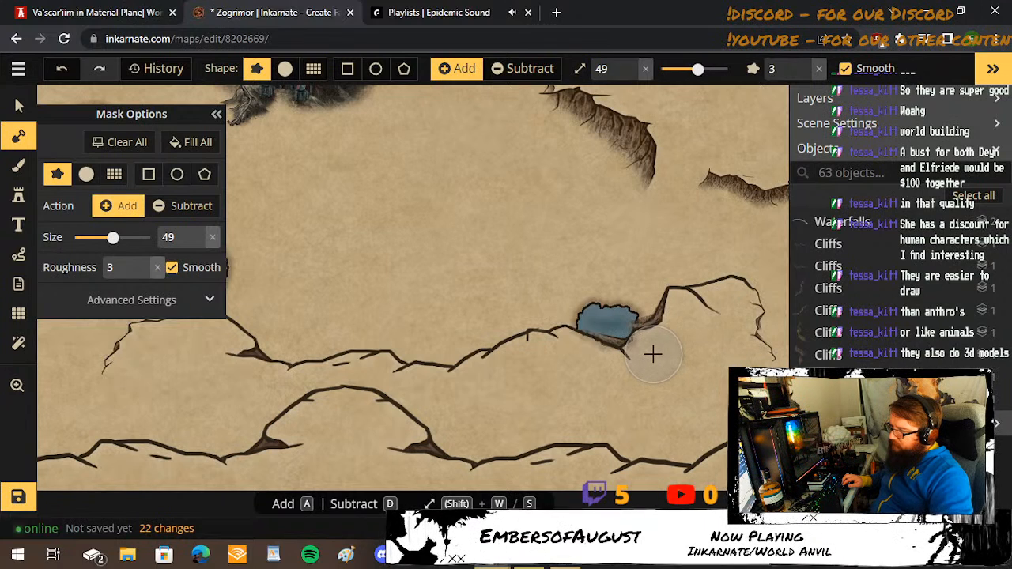
click(652, 352)
click(646, 350)
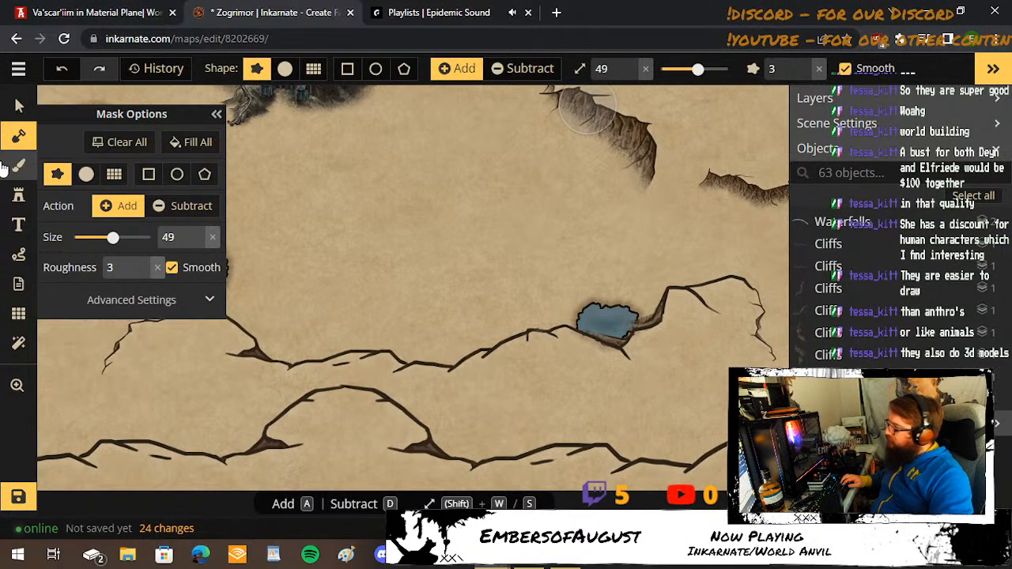
click(181, 206)
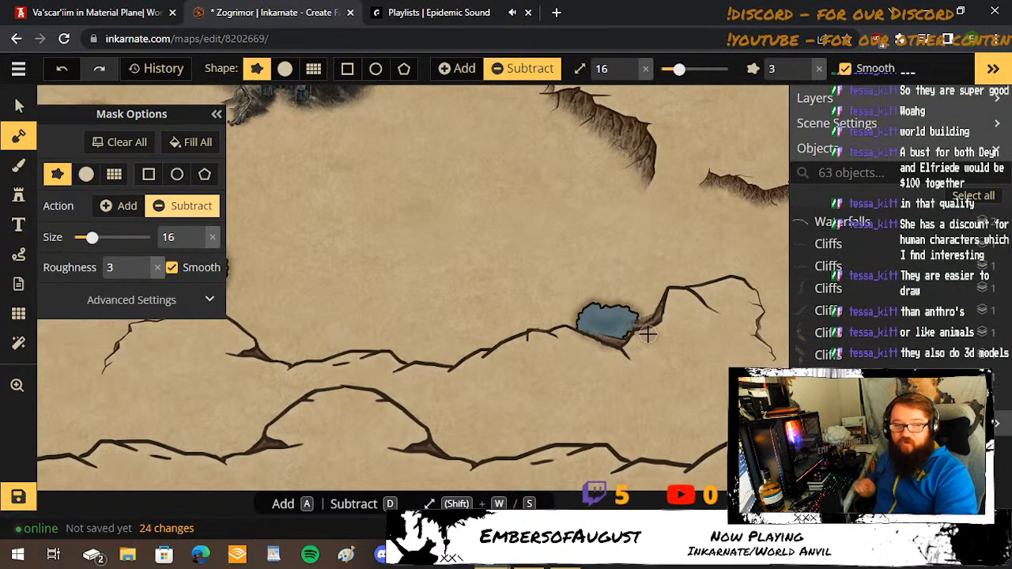
drag(646, 333, 631, 351)
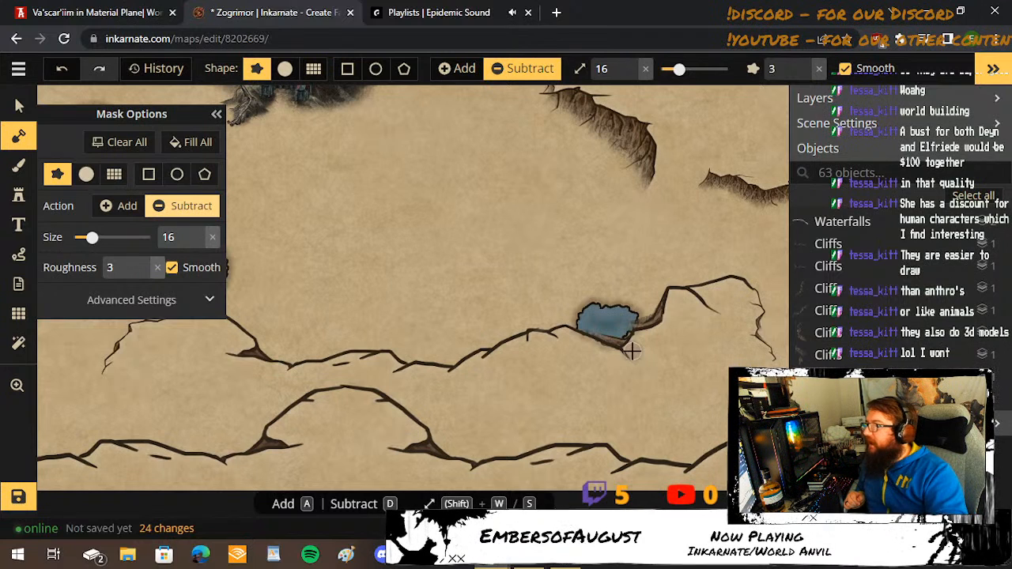
Search Google for heroforge in a new browser tab and open the HeroForge 2.0 result.
click(557, 17)
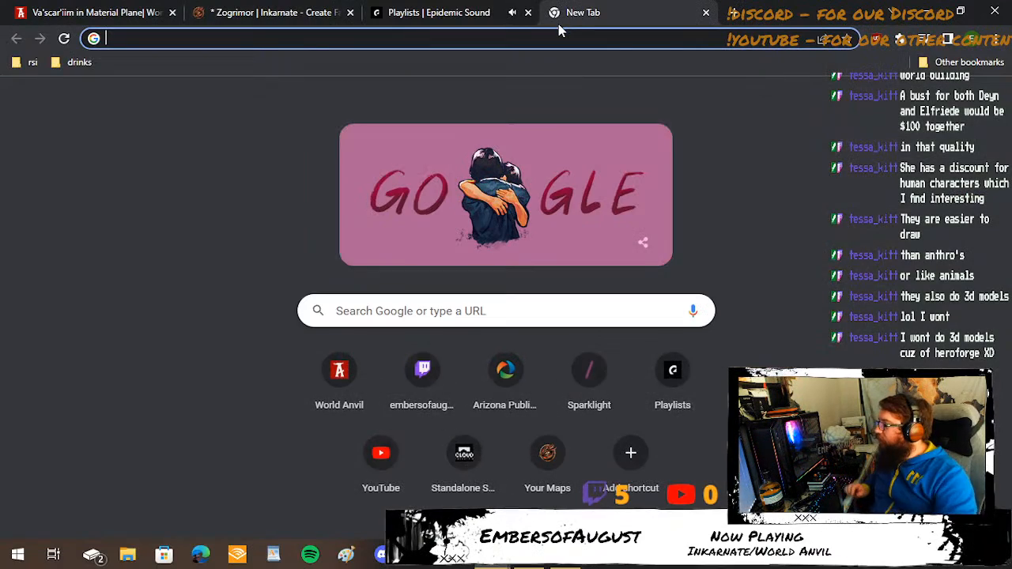
text(hero)
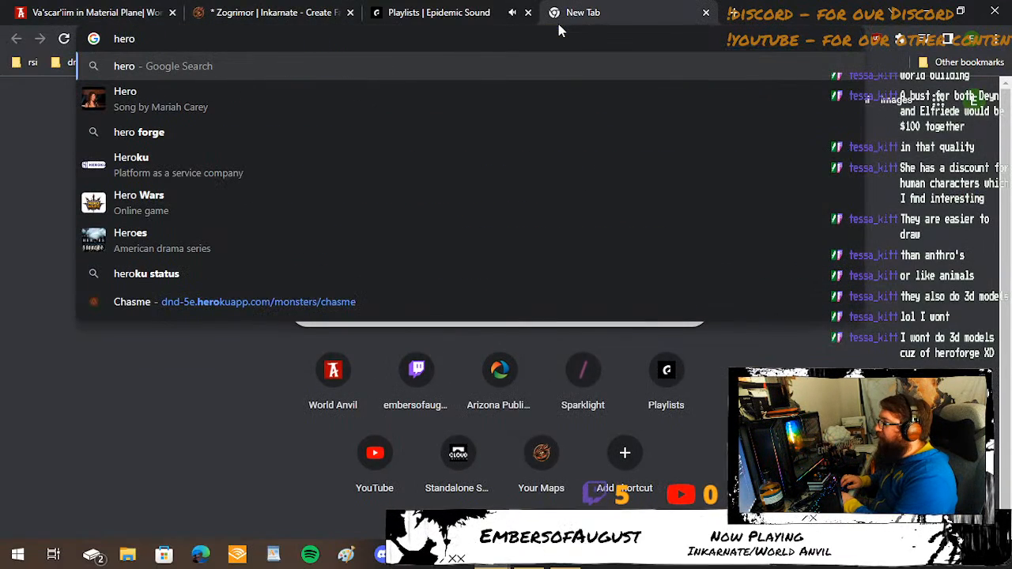
text(forge)
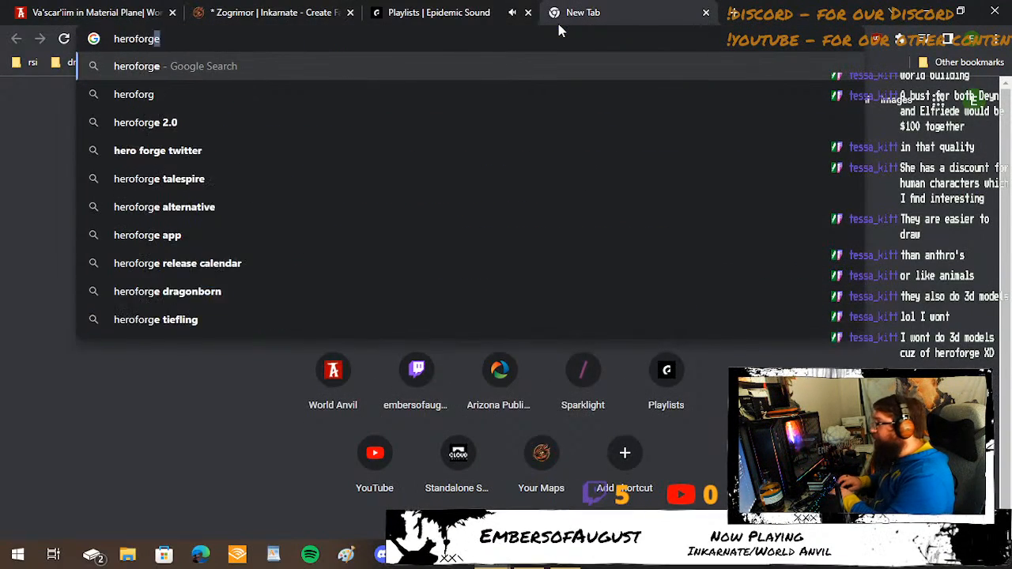
key(Return)
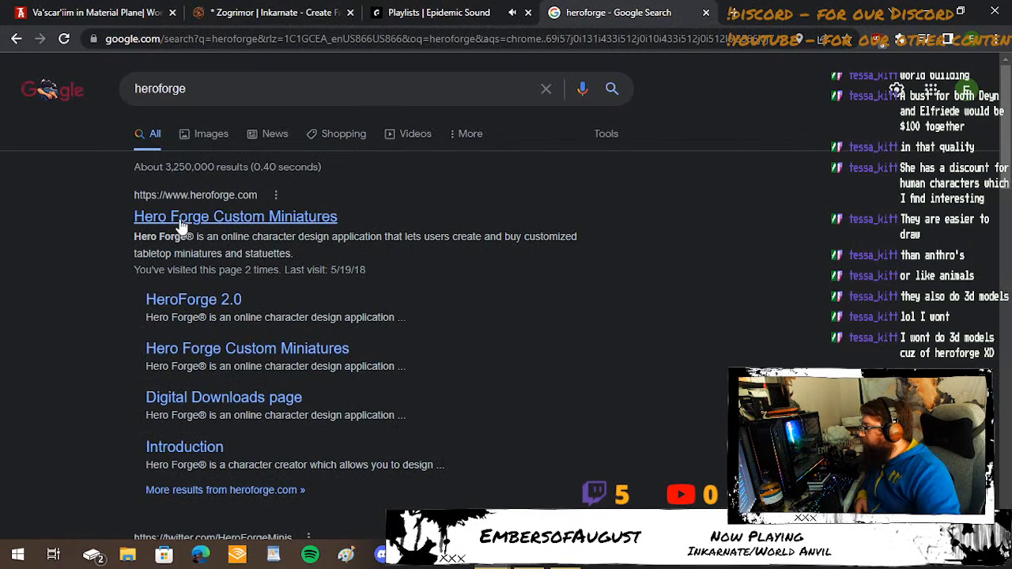
click(203, 301)
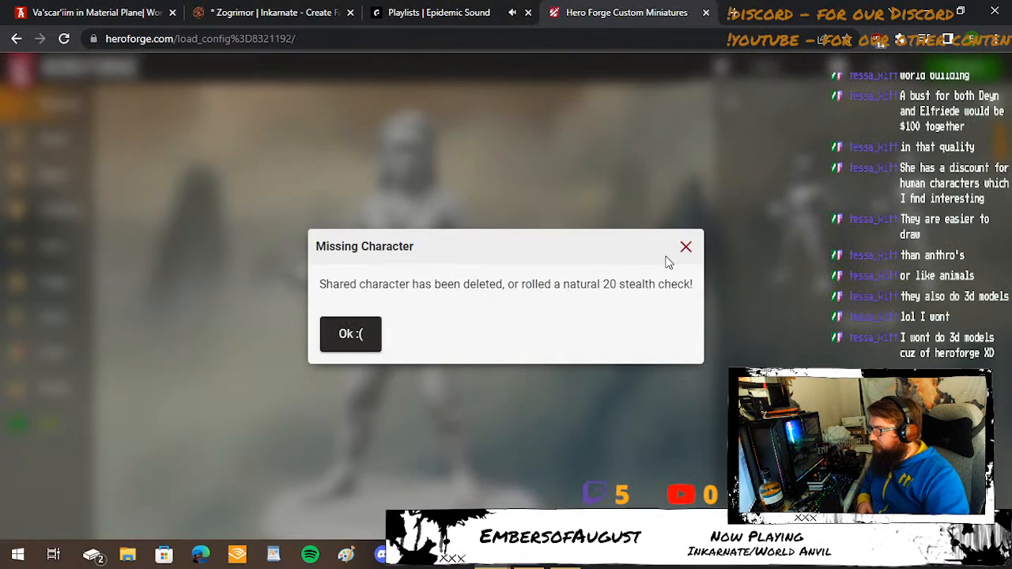
Dismiss the Missing Character message and sign in to Hero Forge as a registered customer with the saved credentials.
click(688, 249)
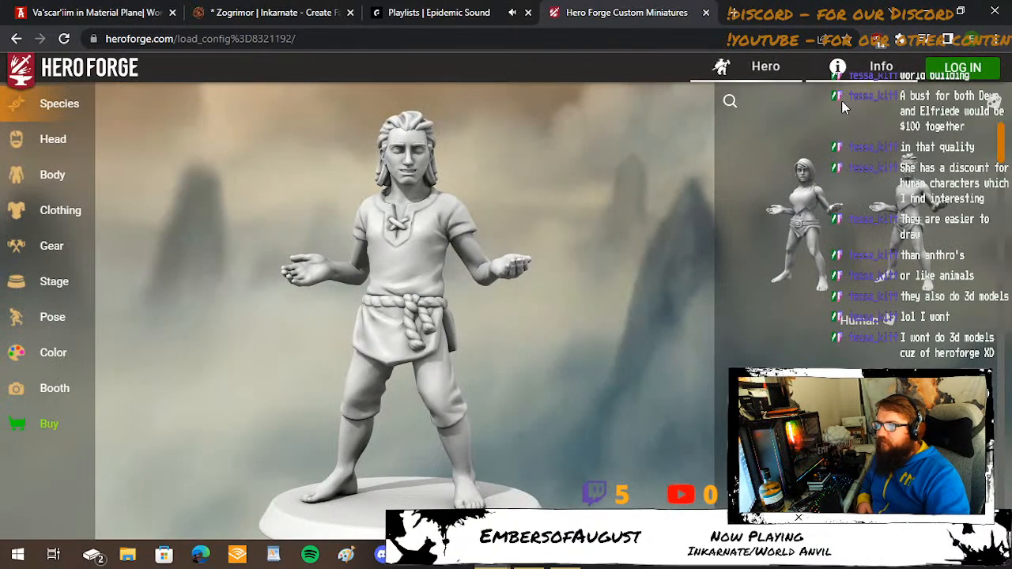
click(945, 69)
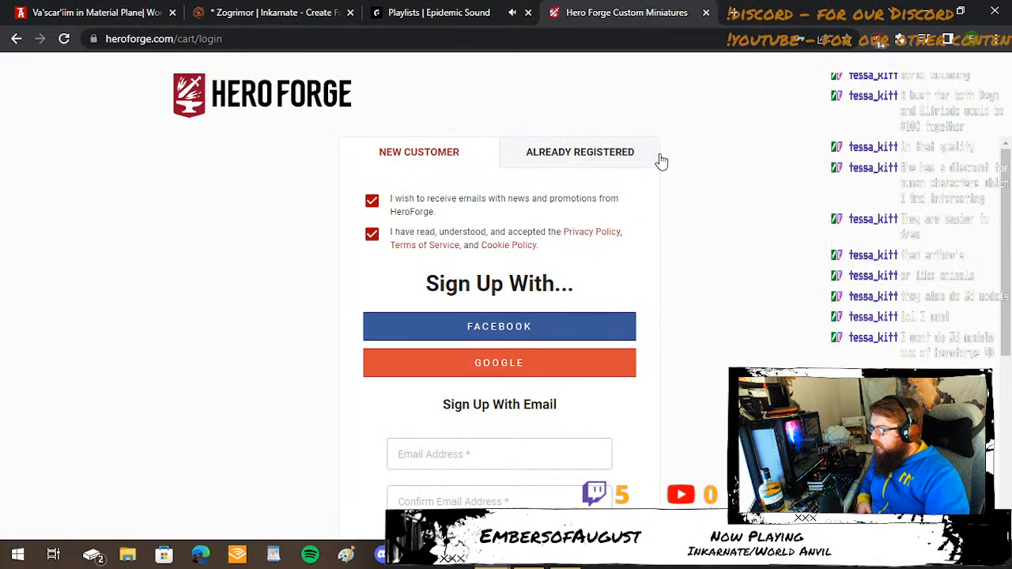
click(613, 155)
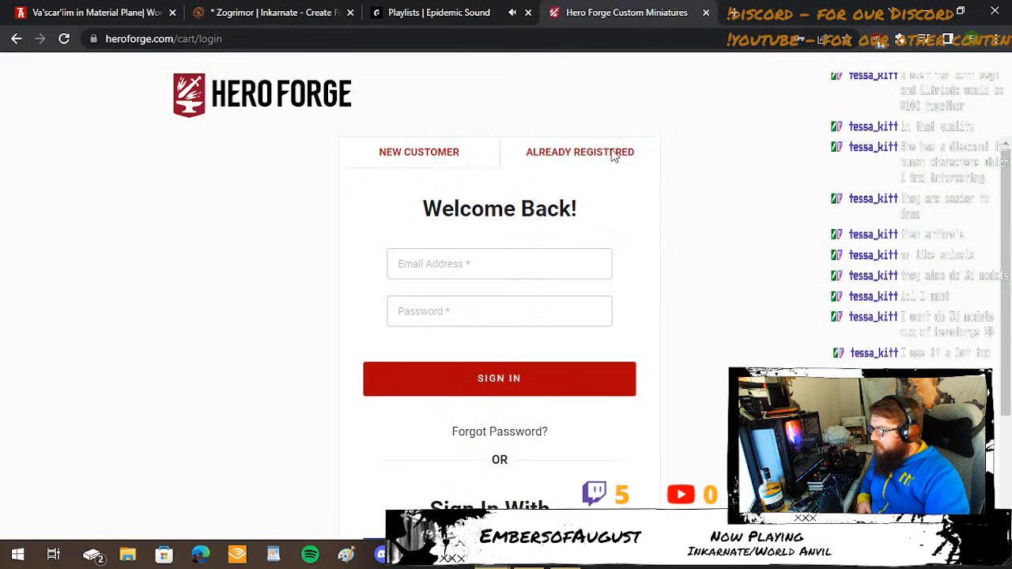
click(497, 379)
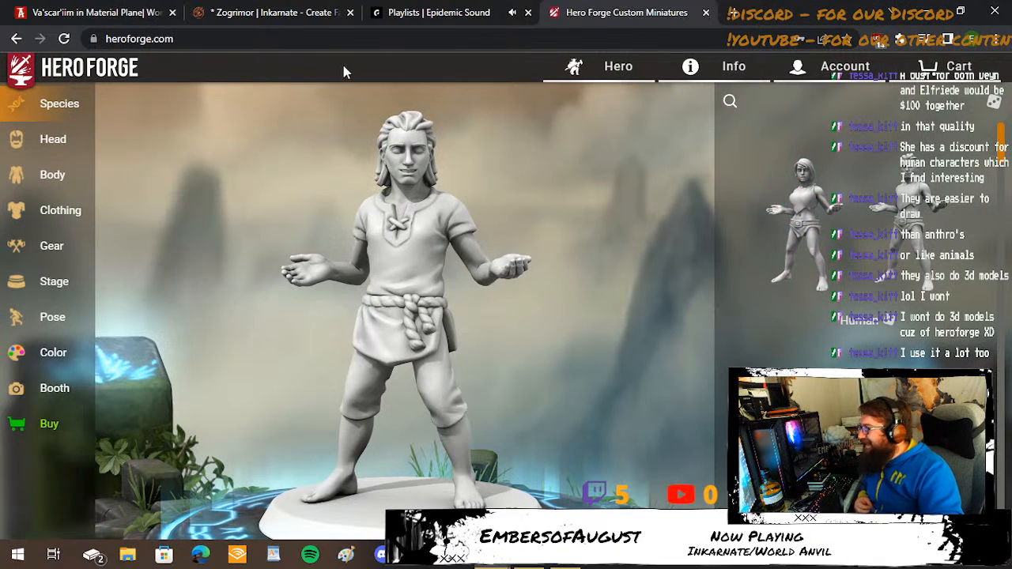
Browse the saved heroes in Hero Forge and open the Captain character.
click(619, 62)
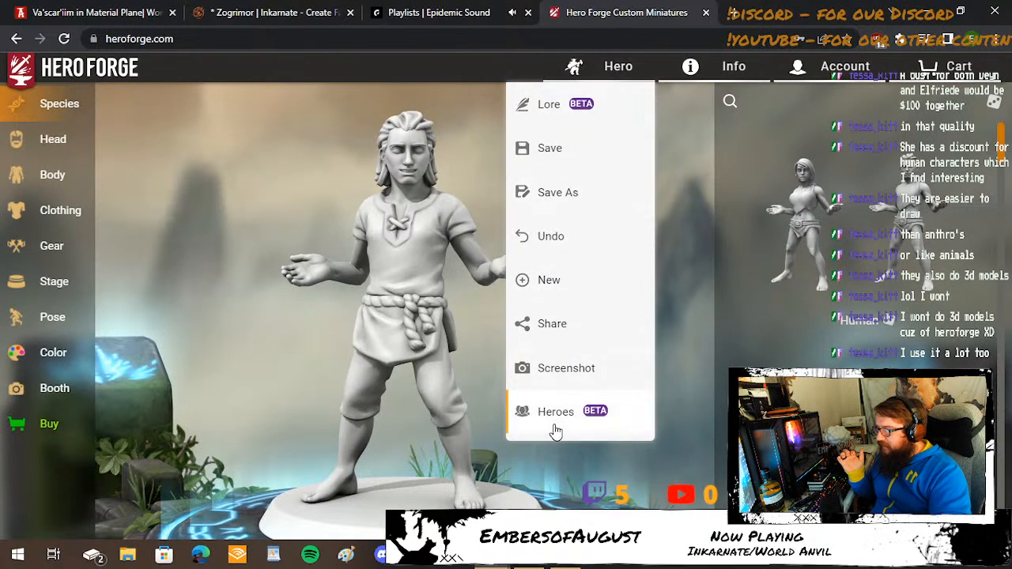
click(555, 426)
scroll(486, 219, down, 1)
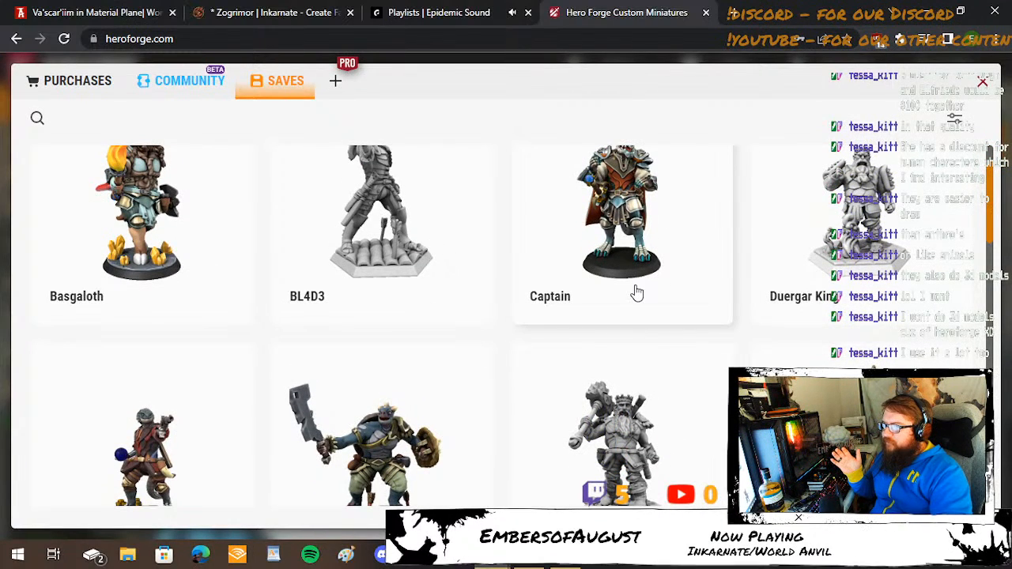
scroll(632, 294, up, 1)
click(649, 307)
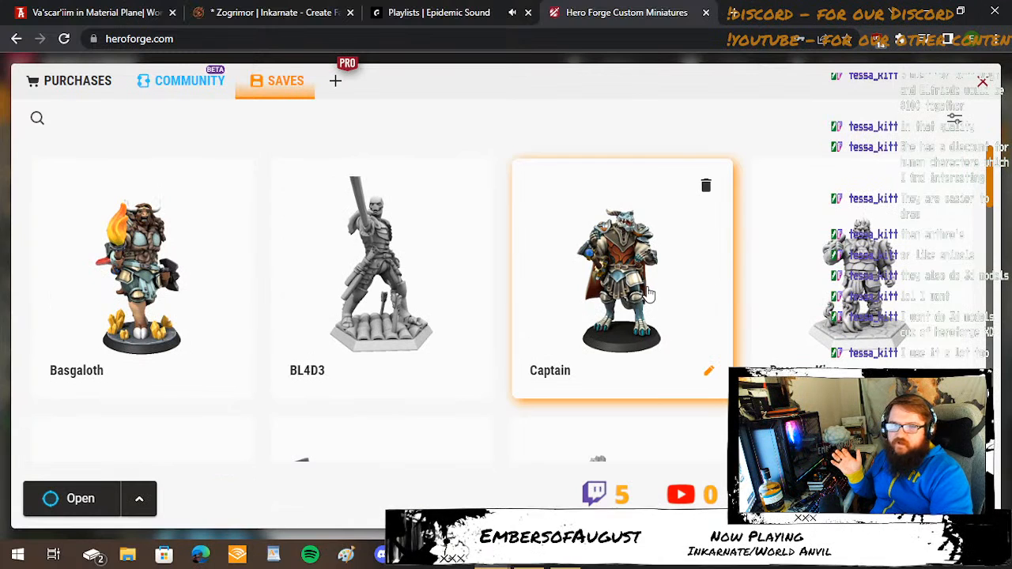
double_click(649, 293)
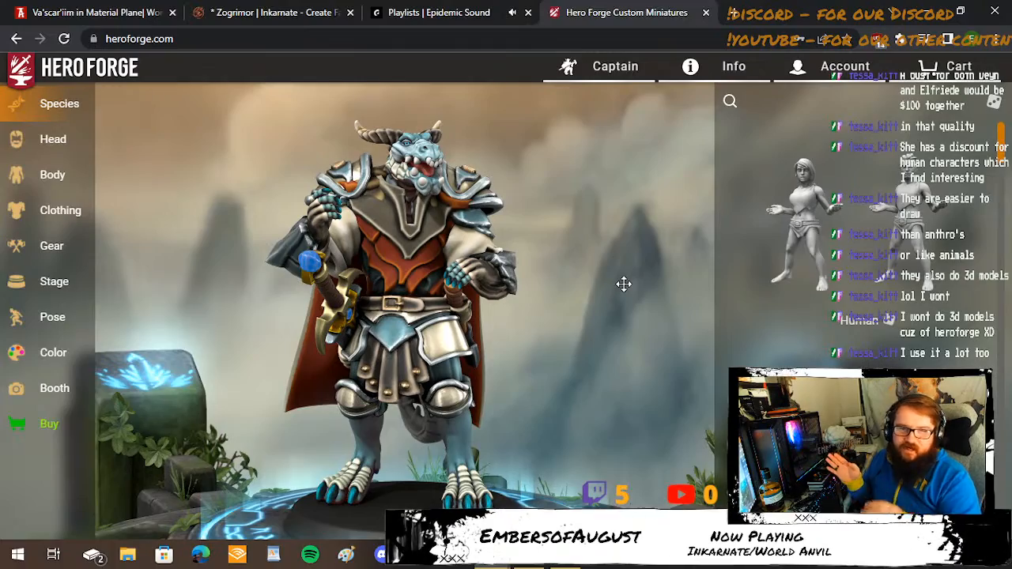
View the Captain from another angle, and open the saved hero Fdoruhn and rotate the model.
drag(623, 283, 510, 303)
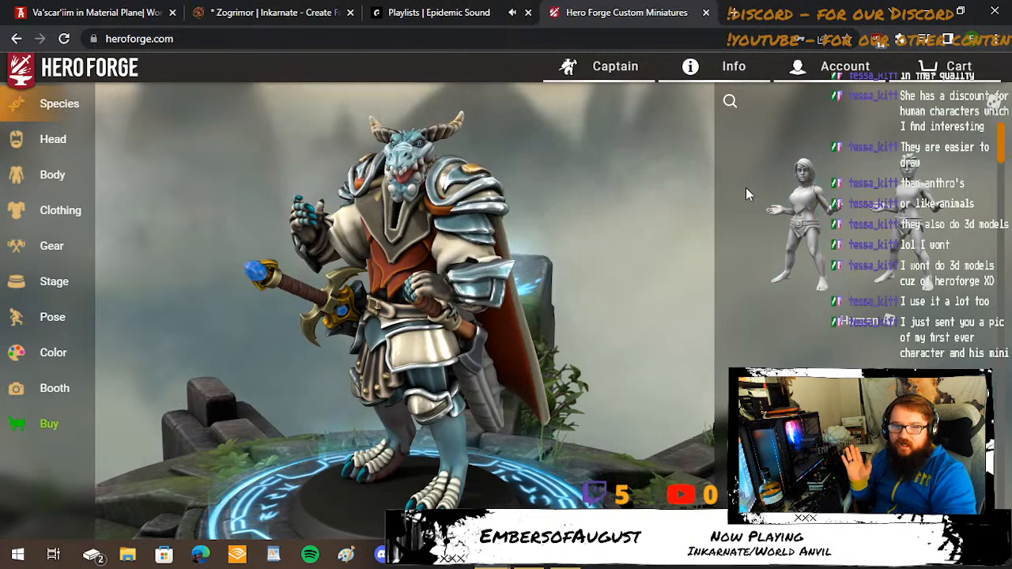
click(629, 68)
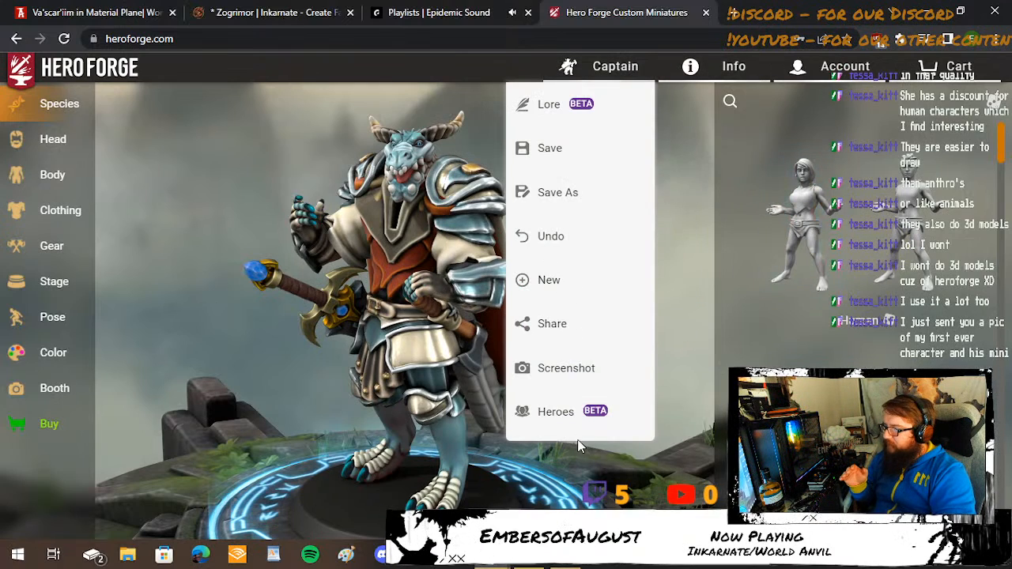
click(557, 412)
scroll(554, 325, down, 2)
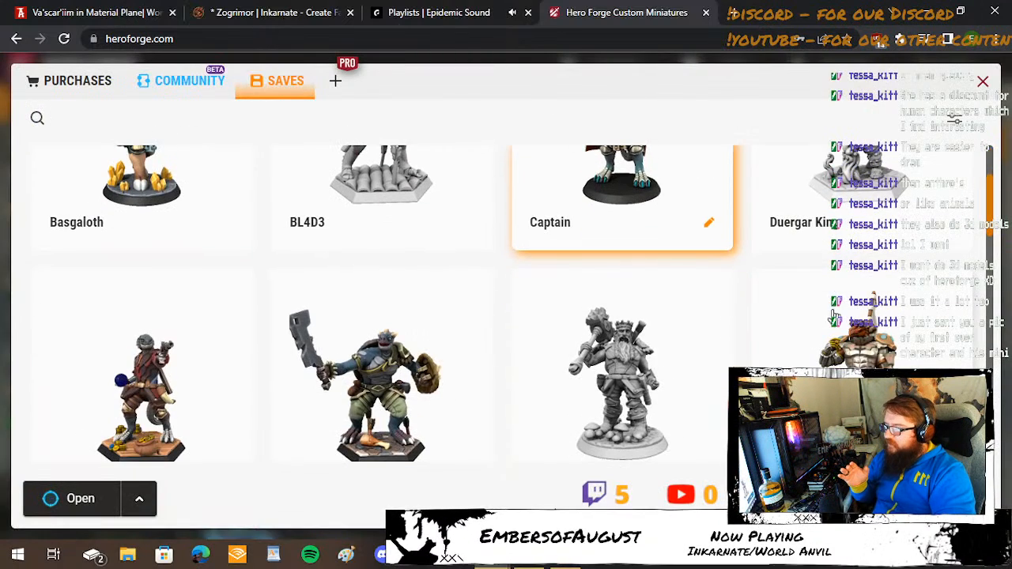
scroll(467, 323, down, 1)
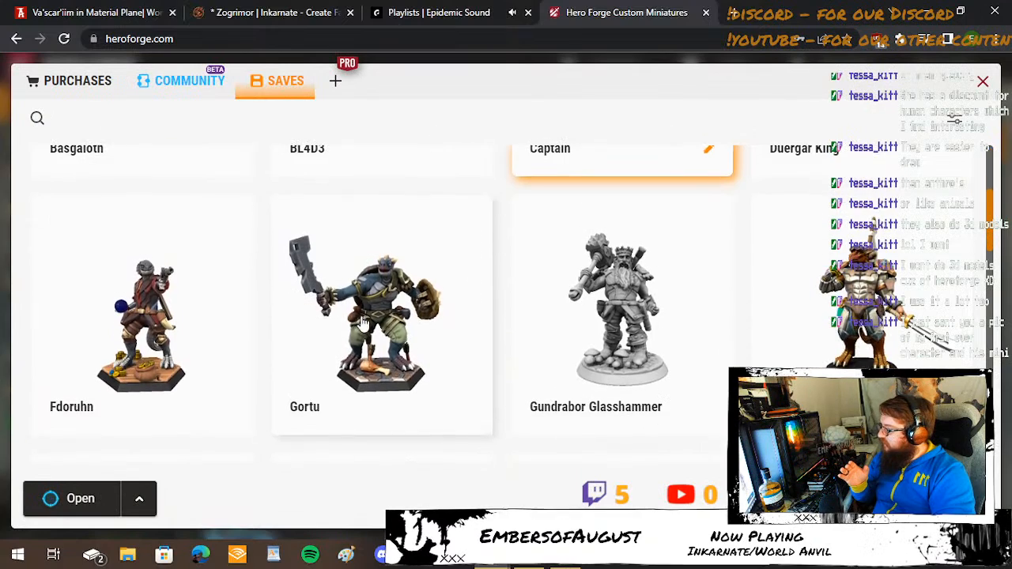
click(166, 305)
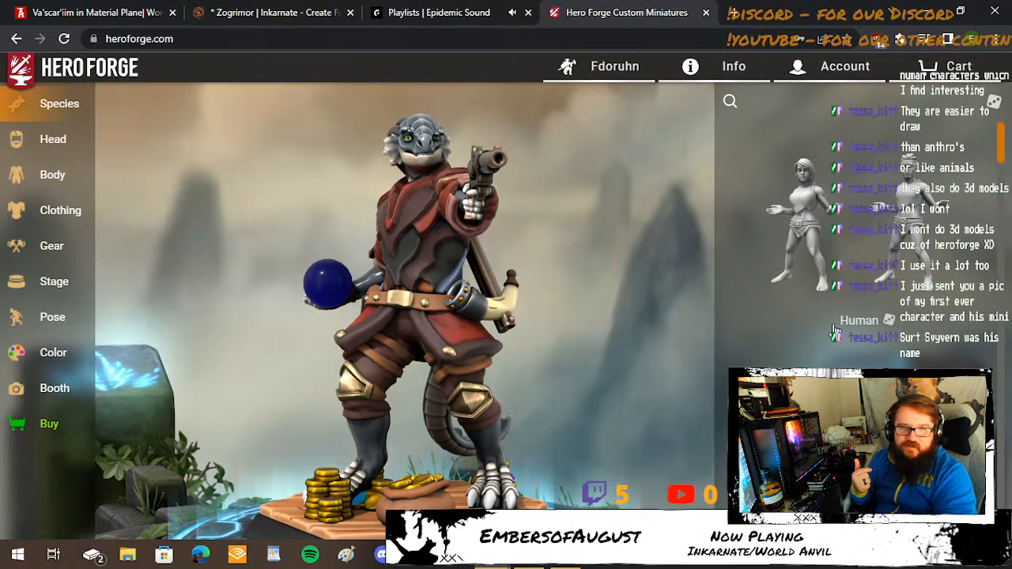
mouse_move(818, 300)
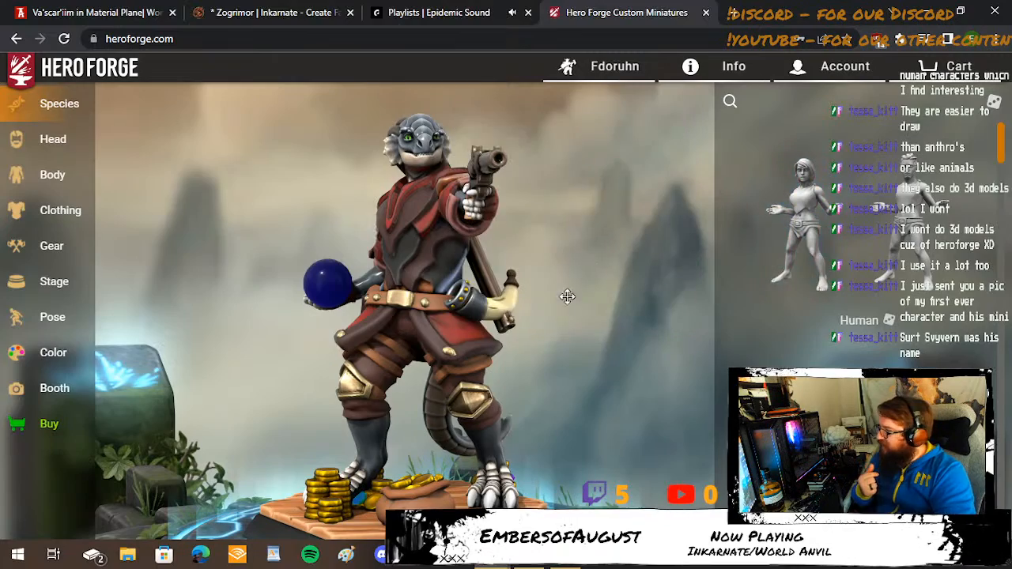
drag(520, 339, 558, 307)
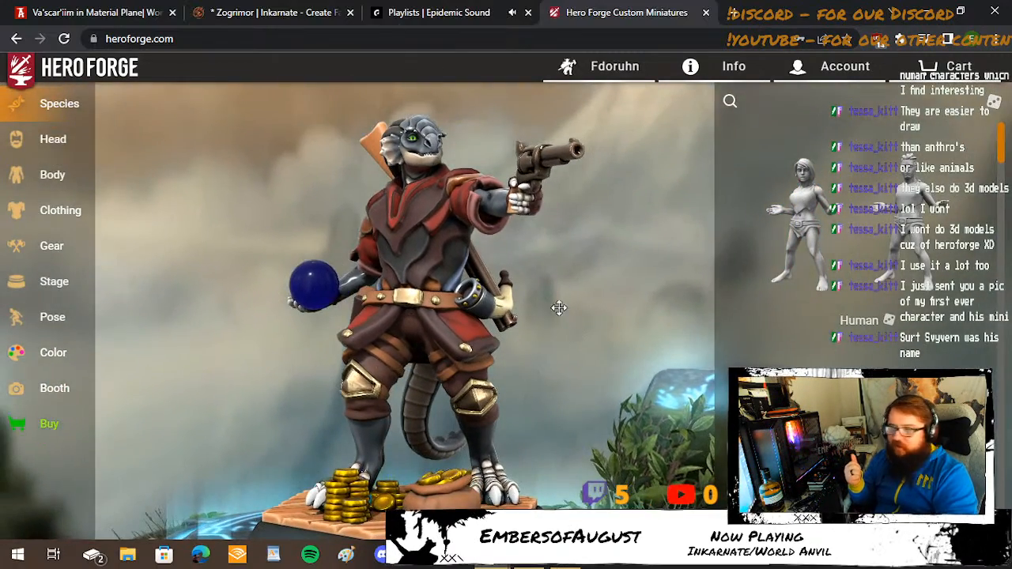
Open the saved hero Hasseg Khan and rotate the model to view it from another side.
click(554, 79)
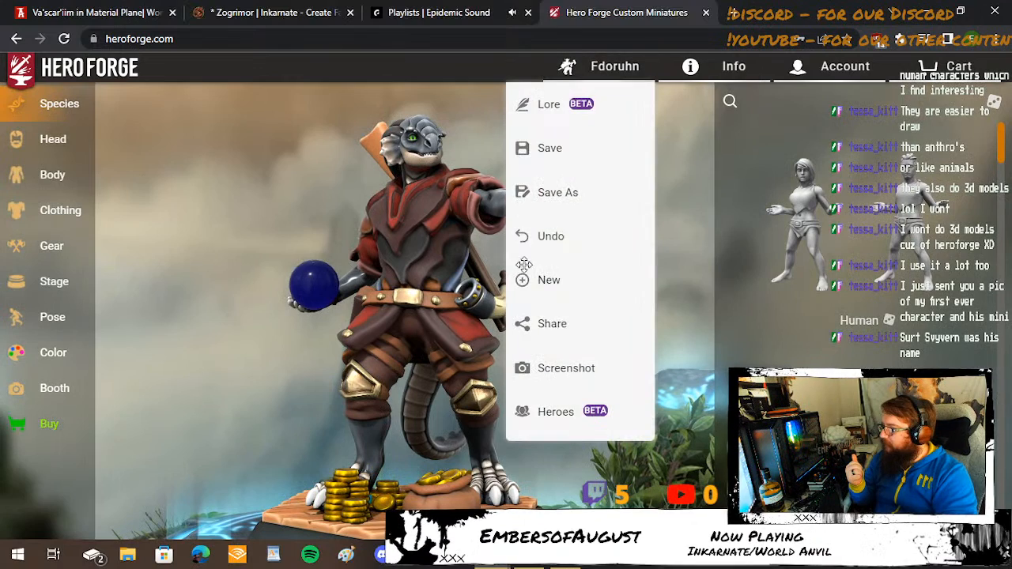
click(567, 410)
scroll(544, 311, down, 3)
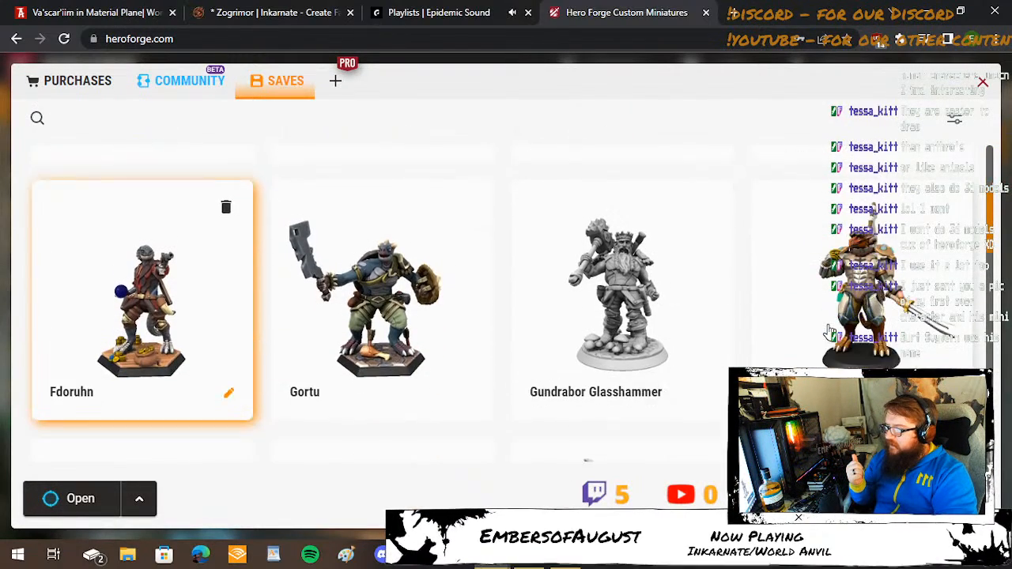
click(854, 258)
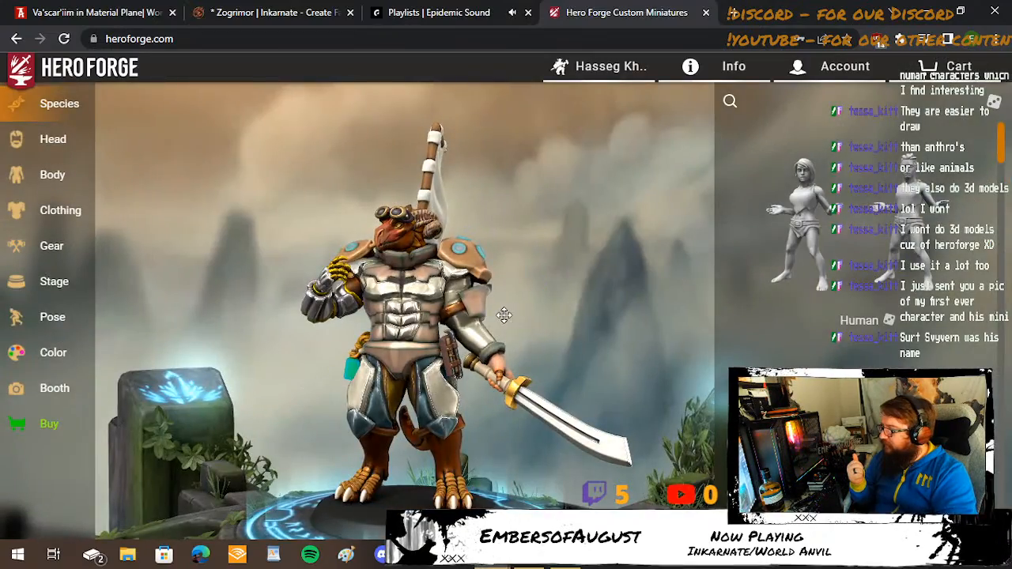
drag(503, 316, 677, 335)
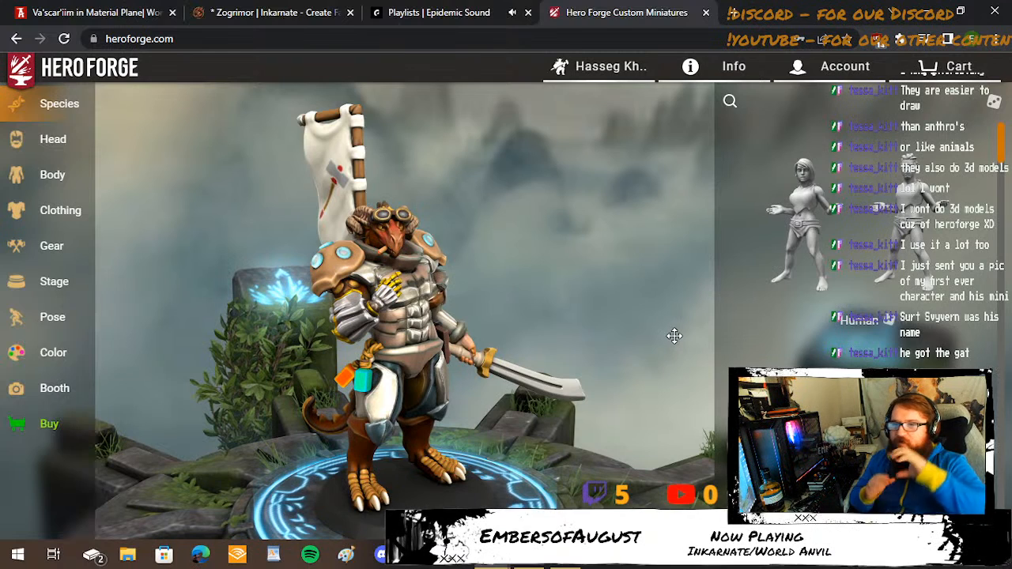
Browse the saved heroes and open the Gortu character.
mouse_move(780, 282)
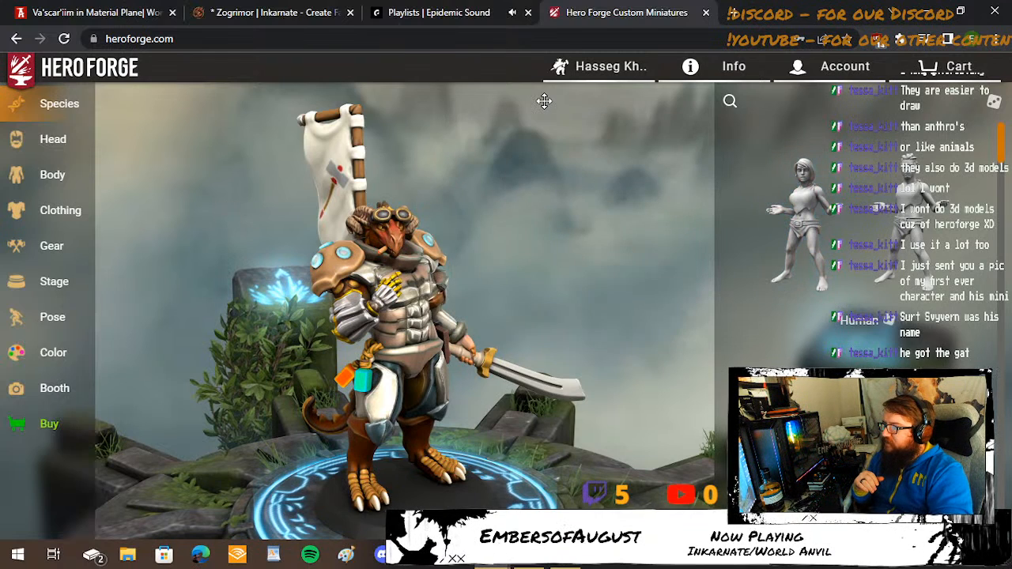
click(558, 67)
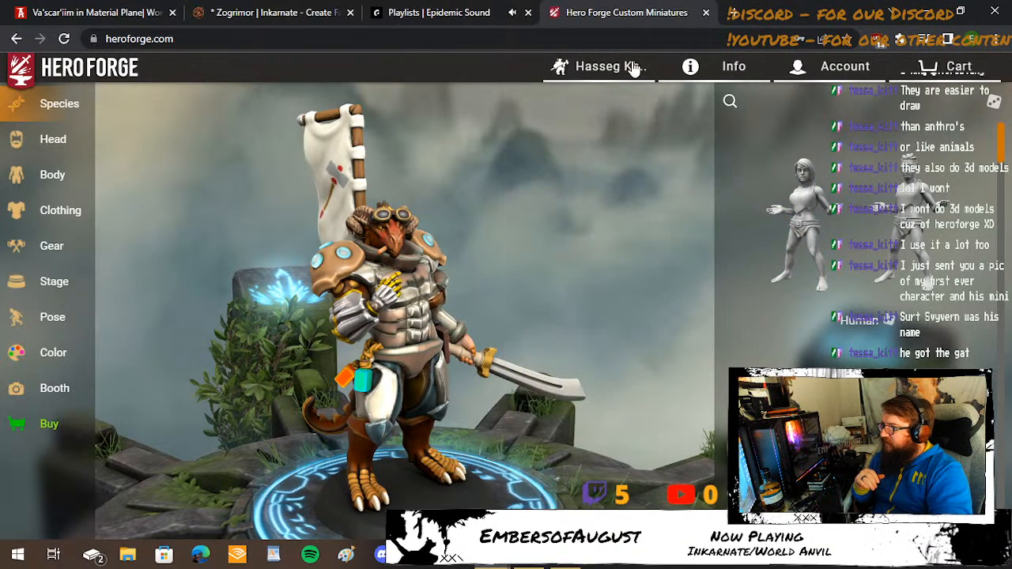
mouse_move(634, 68)
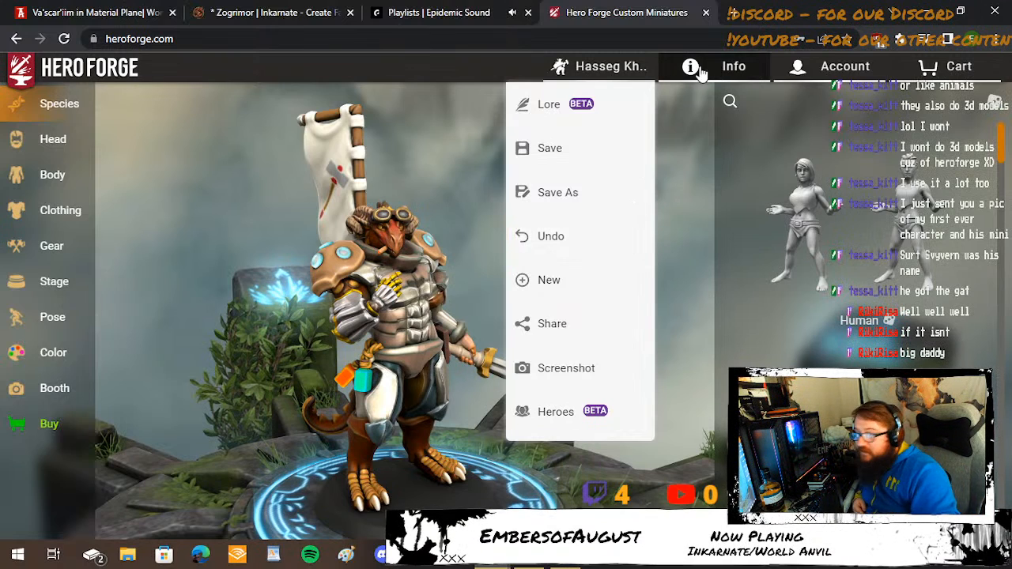
click(465, 176)
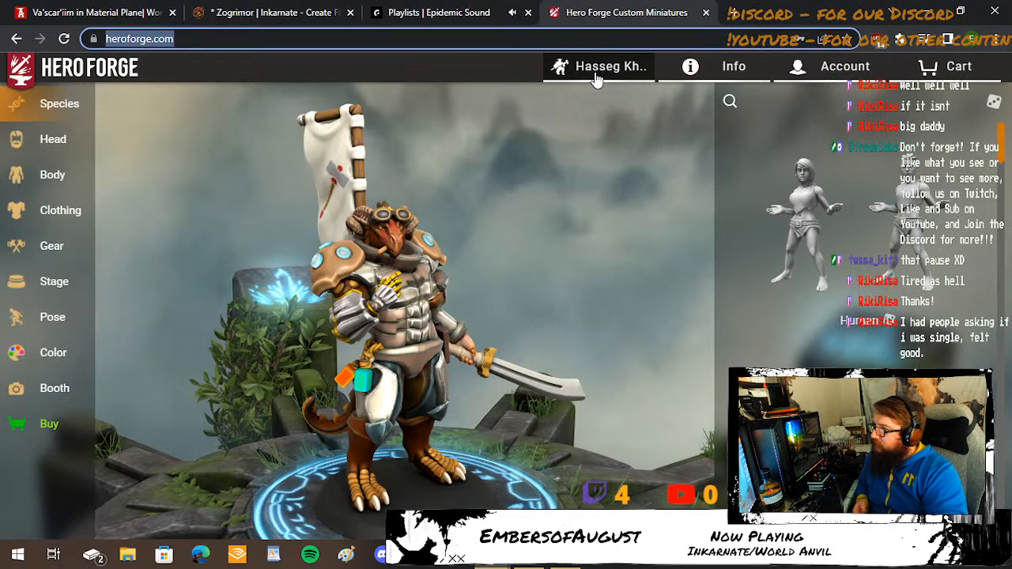
mouse_move(601, 66)
click(553, 412)
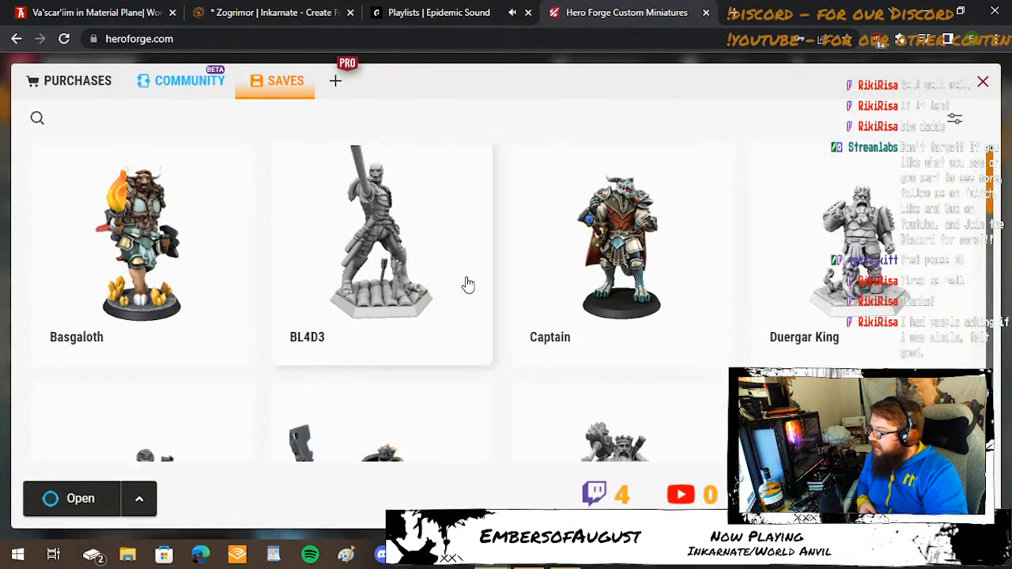
scroll(467, 285, down, 5)
scroll(468, 284, up, 5)
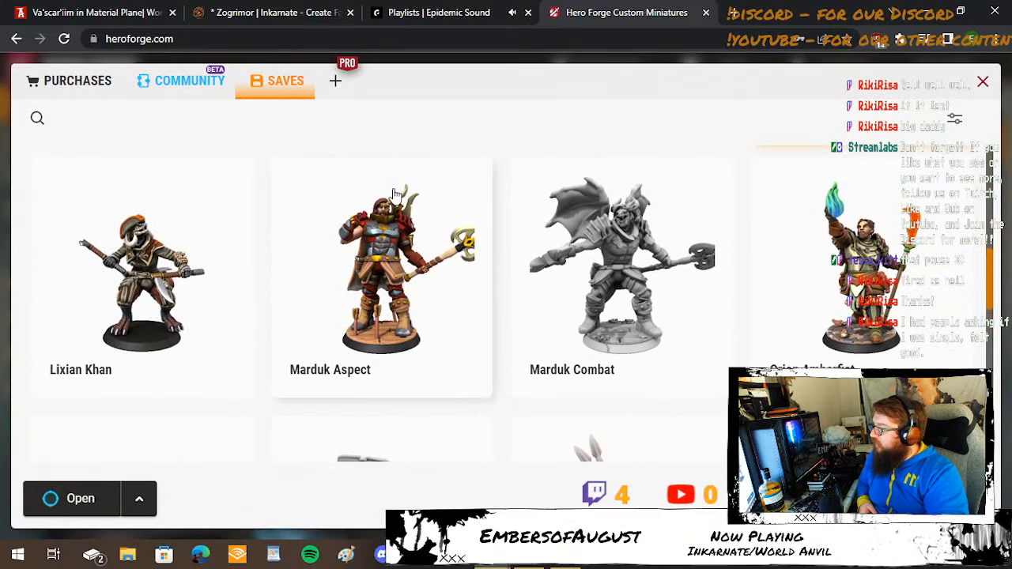
click(395, 261)
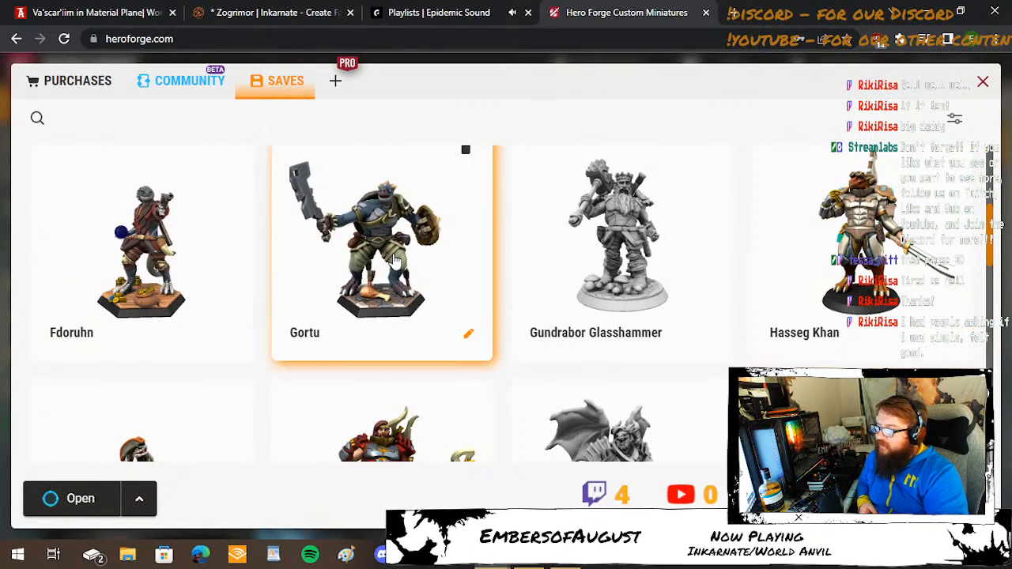
double_click(395, 261)
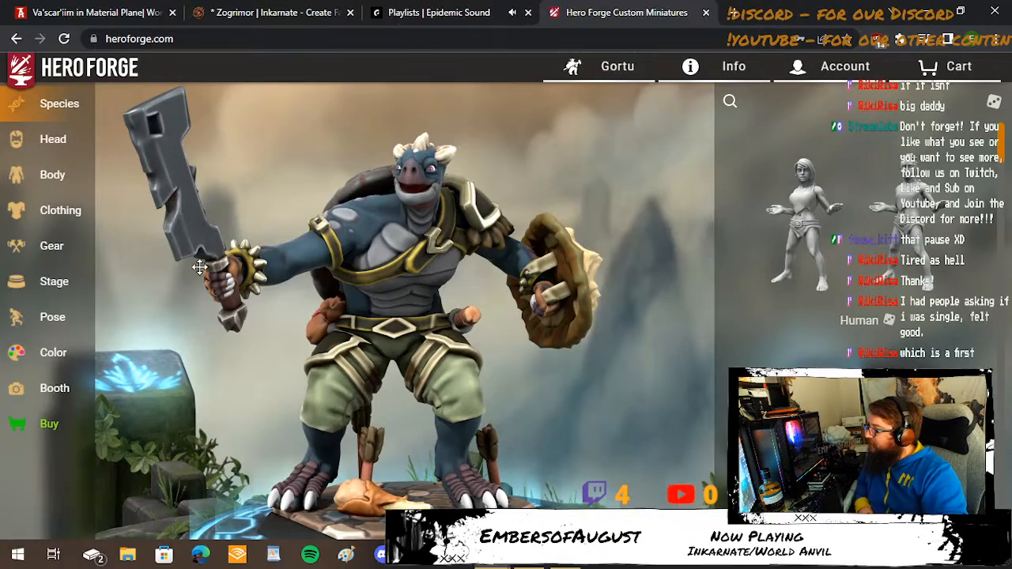
Examine the Gortu model from several angles, including from above and below.
drag(279, 363, 325, 385)
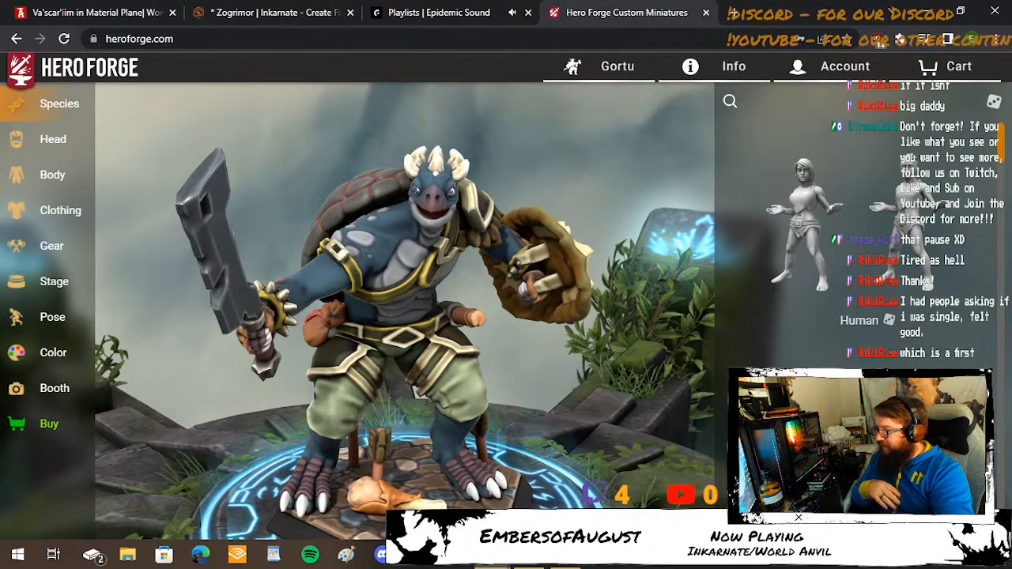
drag(418, 479, 404, 434)
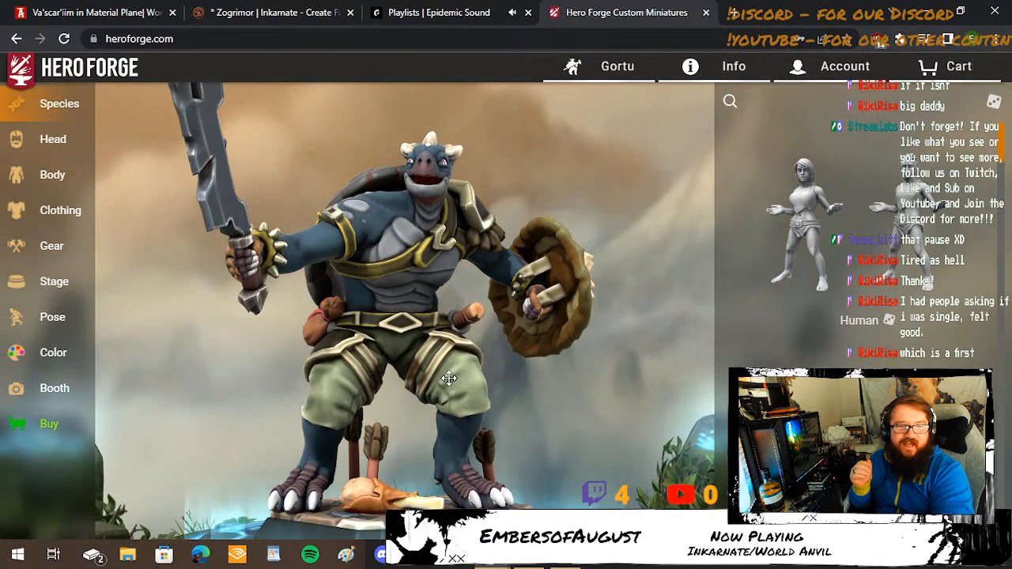
drag(500, 365, 502, 377)
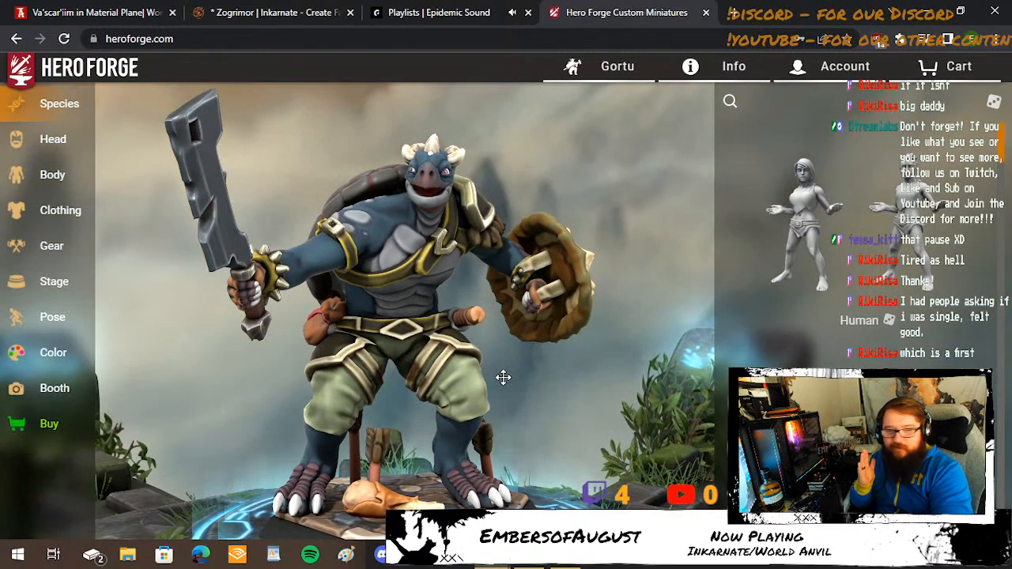
Close Hero Forge, return to the Zogrimor map in Inkarnate, and compare its layout with the World Anvil swamp map.
click(706, 13)
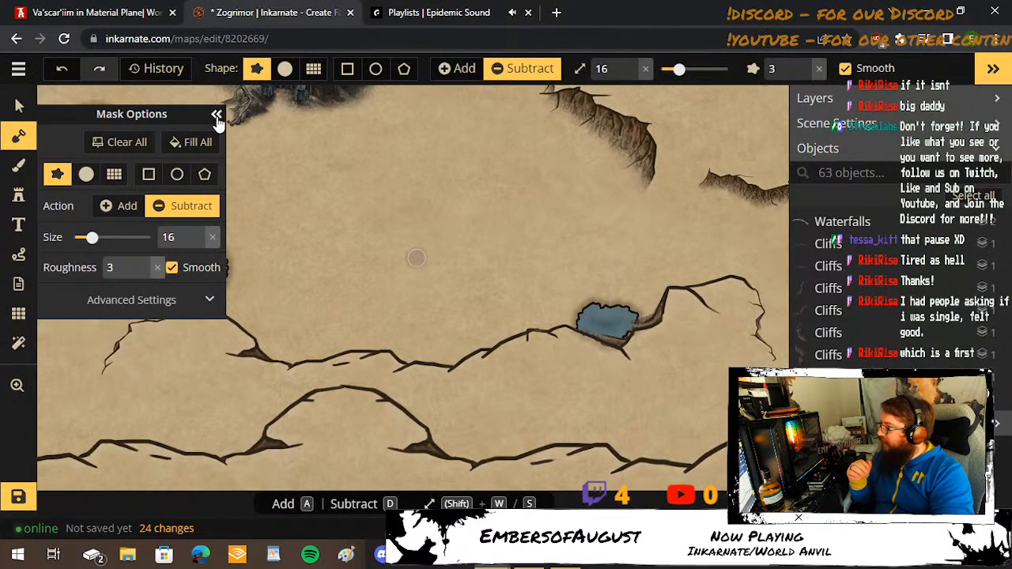
click(215, 114)
scroll(451, 248, down, 1)
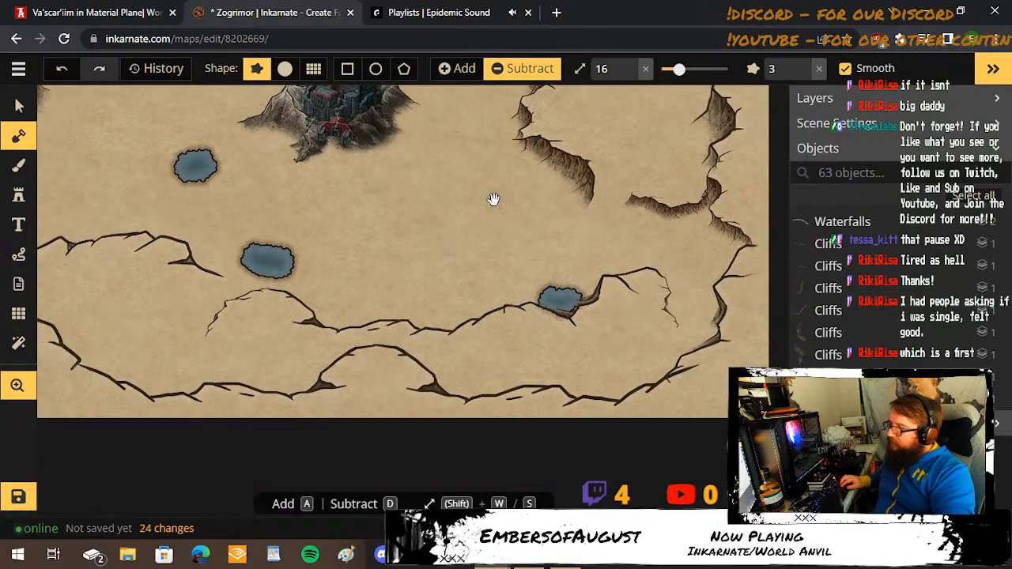
drag(495, 200, 495, 265)
click(151, 8)
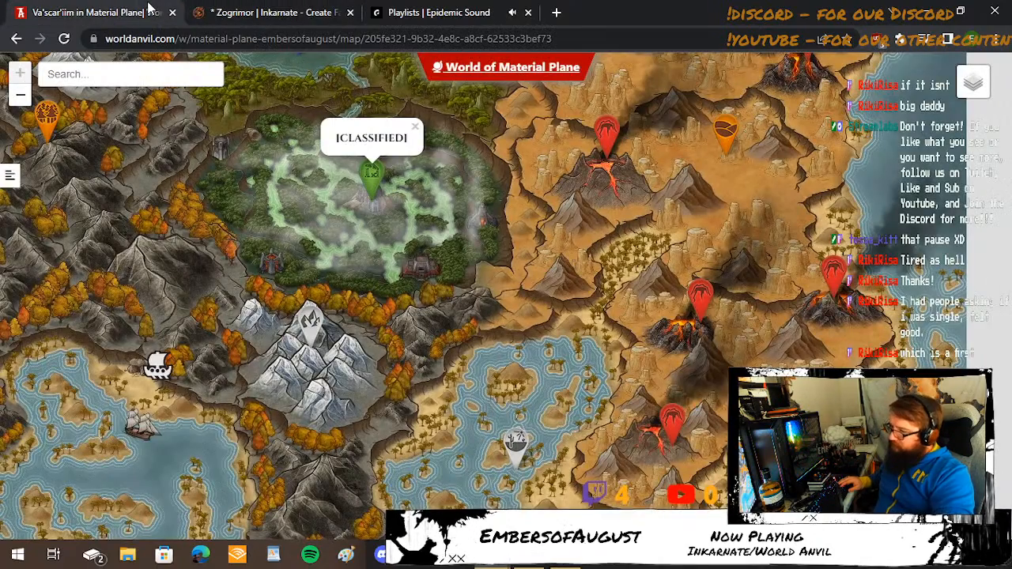
click(213, 6)
drag(623, 196, 606, 273)
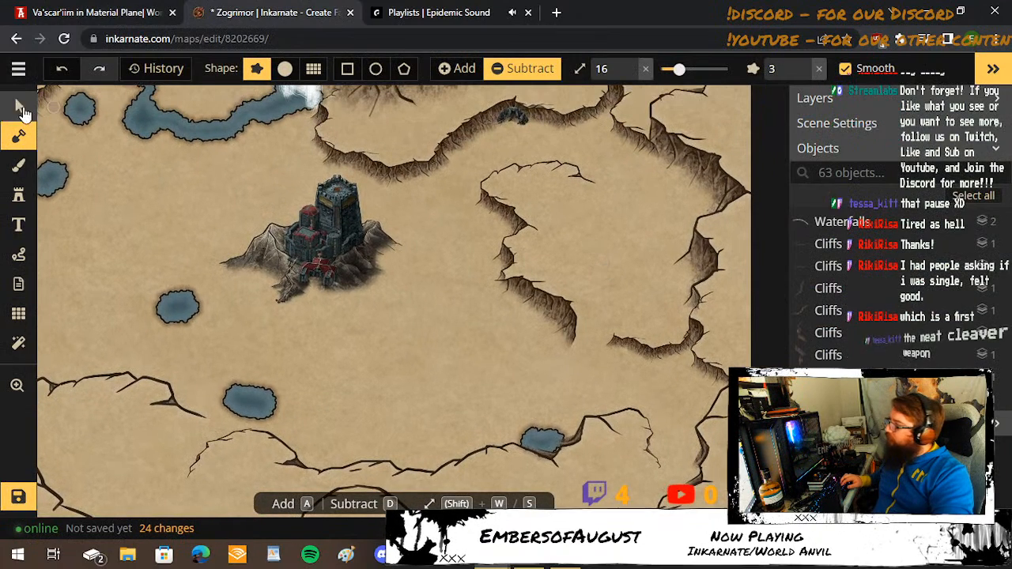
Carve two pools below the cliffs northeast of the castle with the mask in Subtract mode at brush size 31.
click(19, 165)
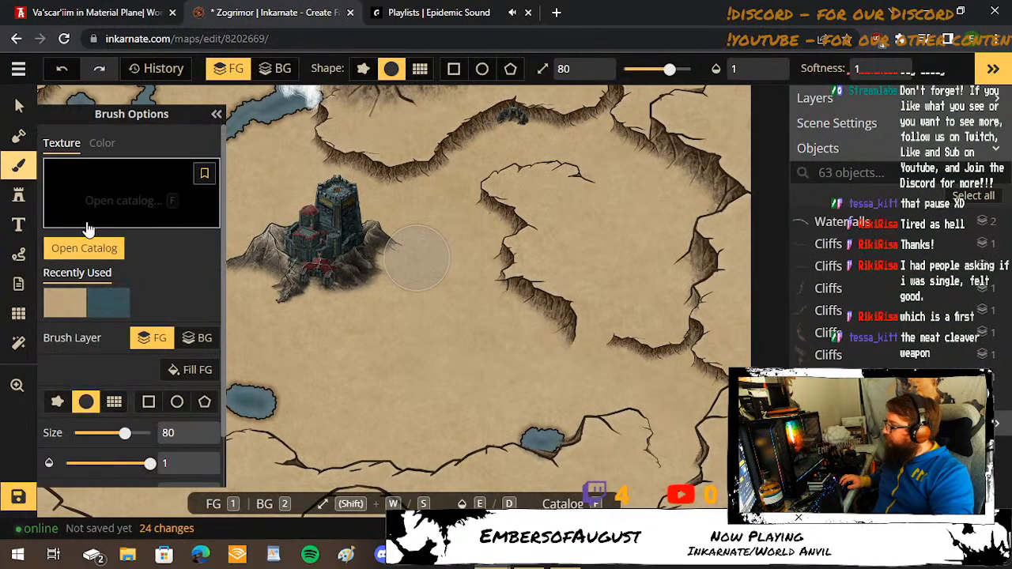
click(19, 136)
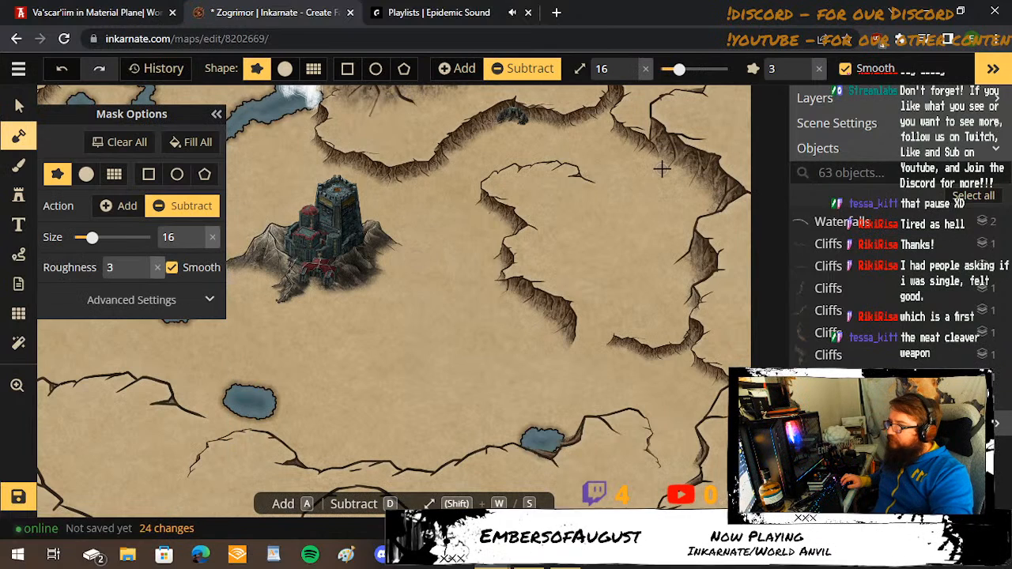
key(w)
key(w)
key(w)
key(w)
key(w)
key(w)
key(w)
key(w)
key(w)
key(w)
key(w)
key(w)
key(w)
key(w)
key(w)
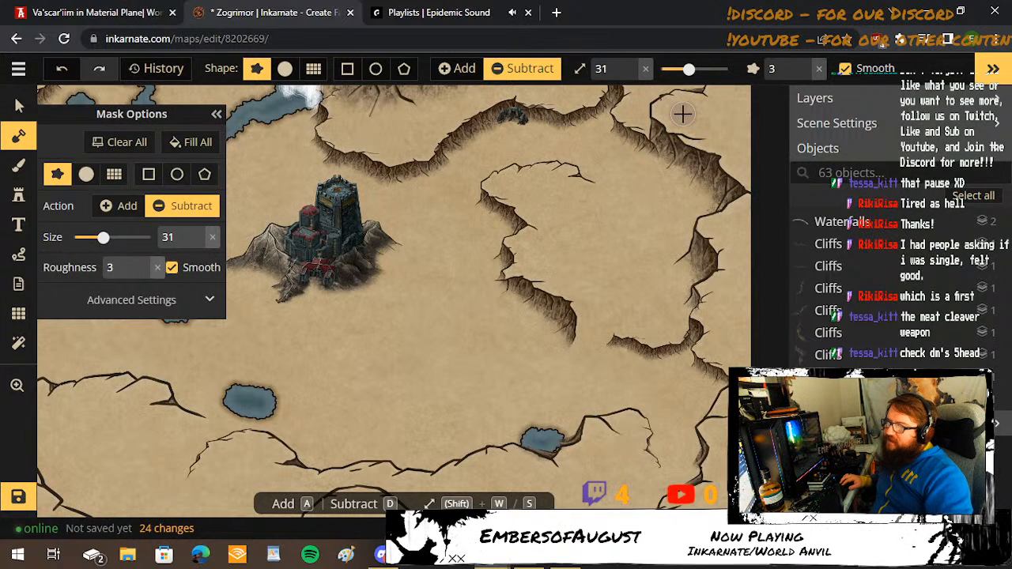
mouse_move(616, 159)
mouse_down()
mouse_move(605, 163)
mouse_move(615, 158)
mouse_up()
mouse_move(547, 143)
mouse_down()
mouse_move(542, 133)
mouse_move(553, 146)
mouse_up()
click(62, 68)
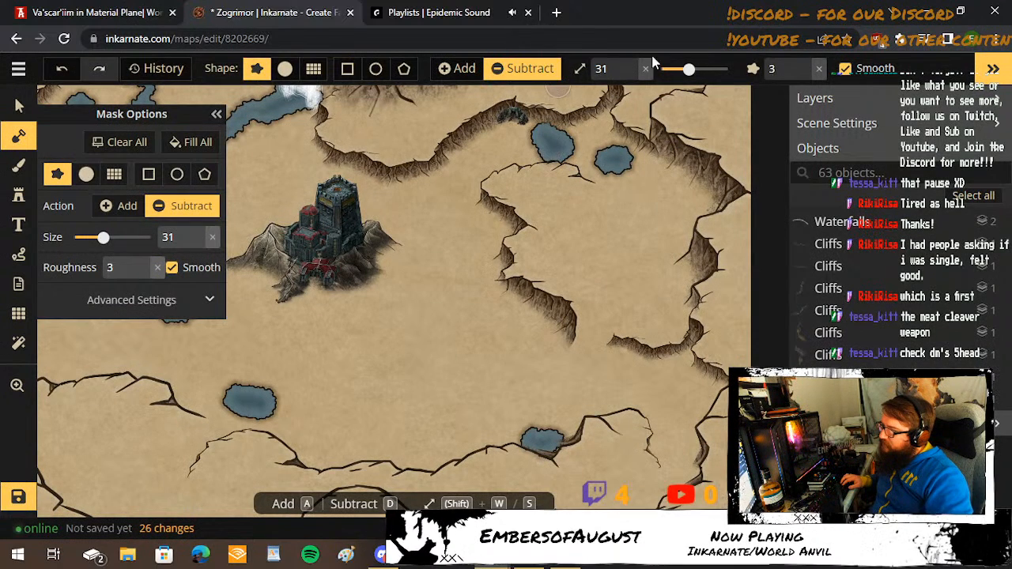
Carve another pool beside the cliff west of the two new ones at mask brush size 31, consulting the World Anvil swamp map.
key(shift+s)
key(shift+s)
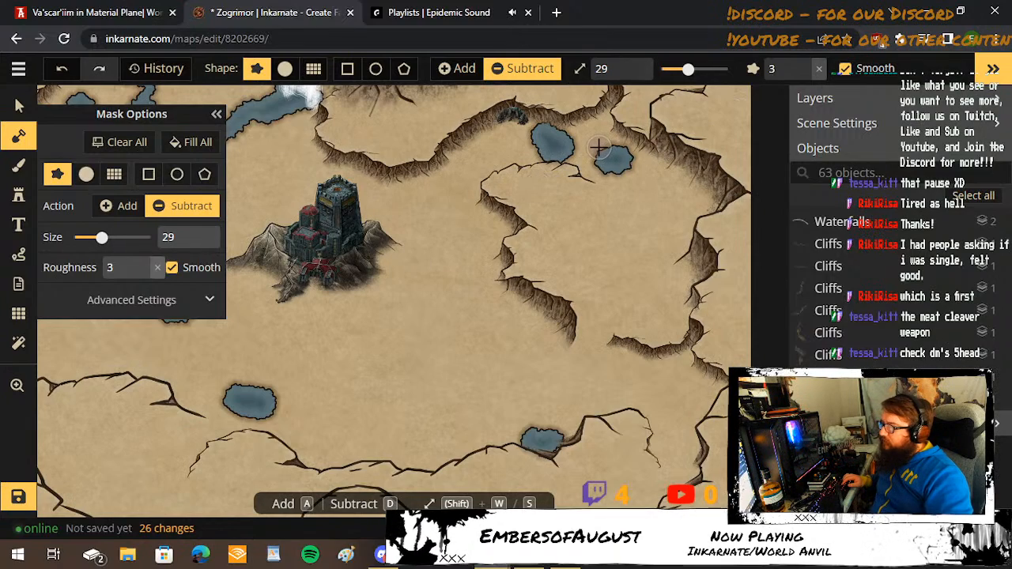
click(128, 17)
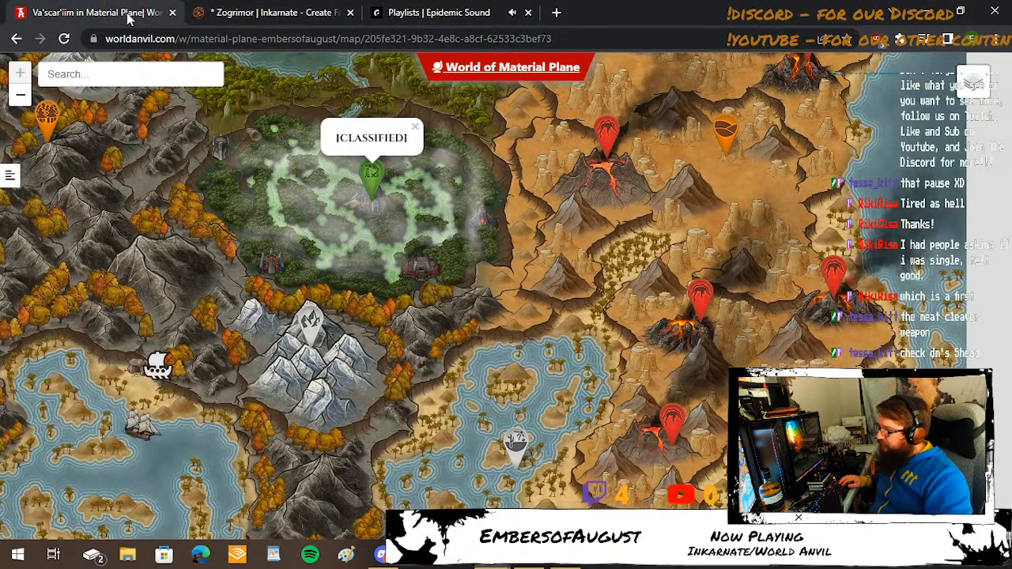
click(445, 11)
click(287, 15)
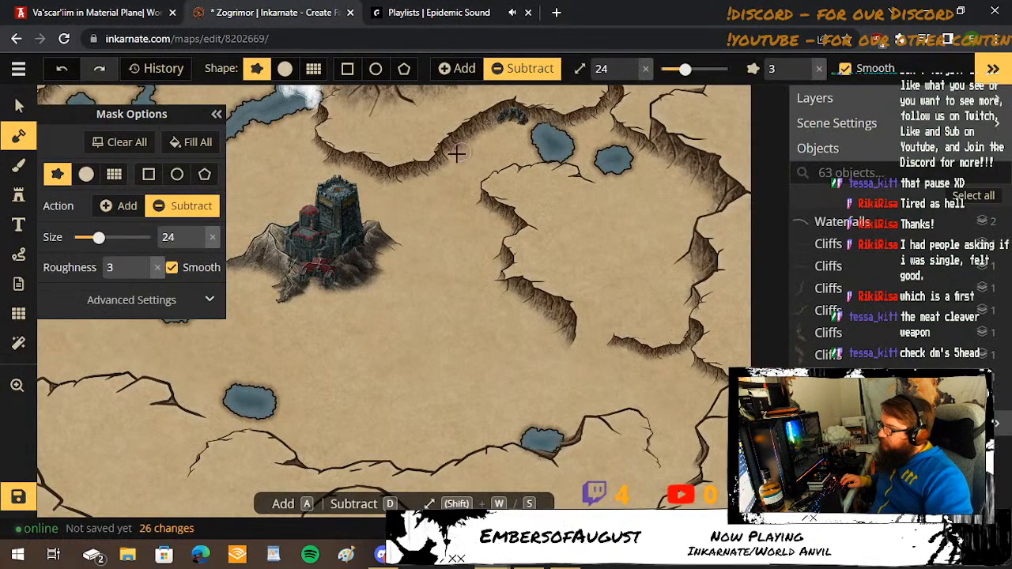
key(shift+w)
key(shift+w)
key(shift+w)
key(shift+w)
key(shift+w)
key(shift+w)
key(shift+w)
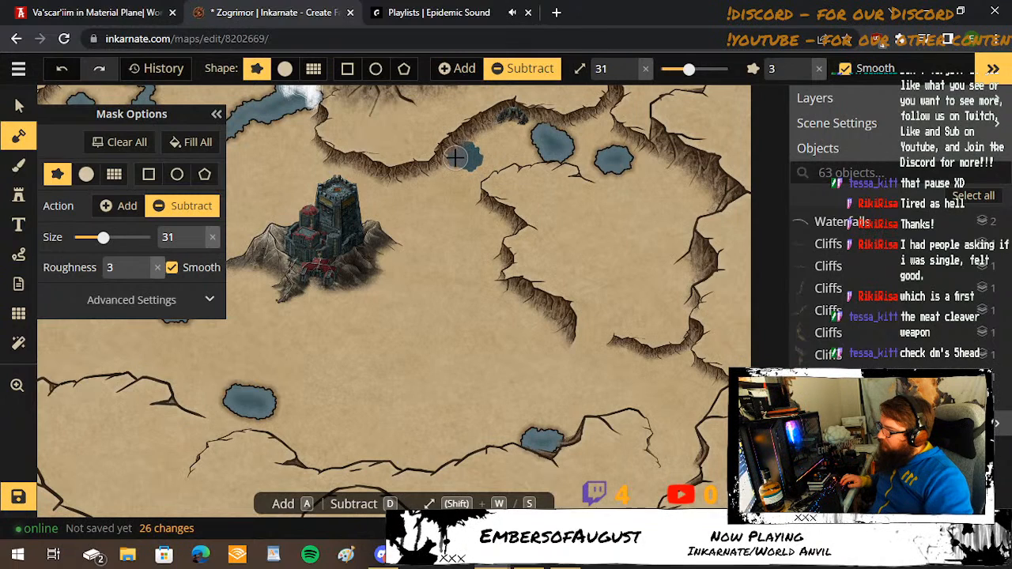
click(461, 156)
click(113, 9)
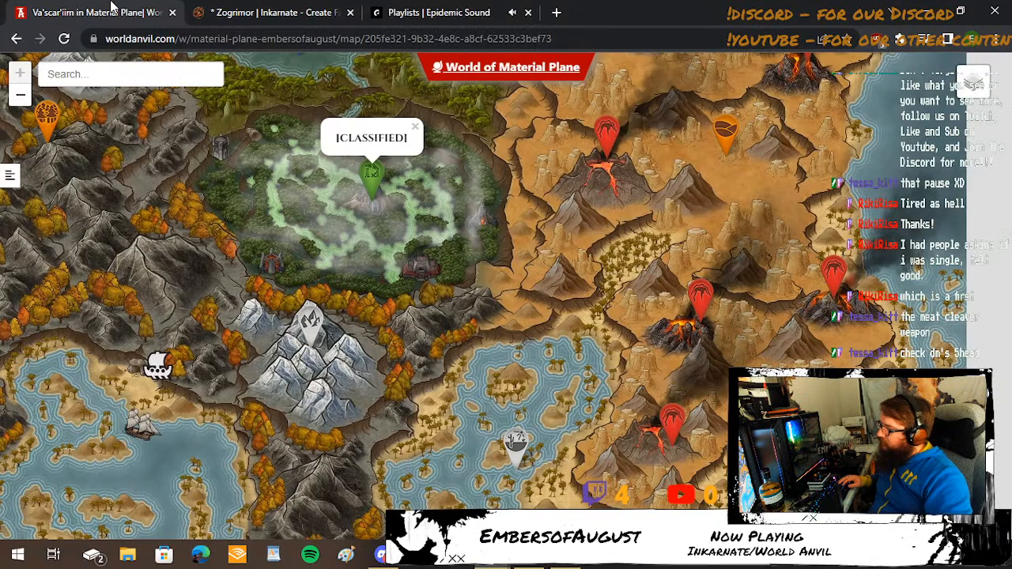
Return to the Zogrimor map in Inkarnate and carve a pool between the two pools southwest of the castle at mask brush size 40.
click(261, 9)
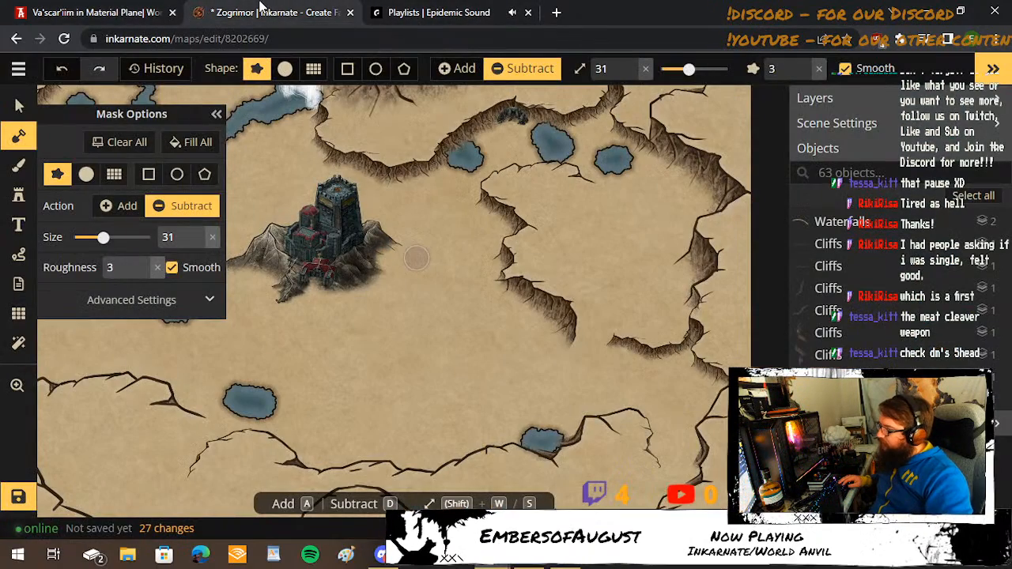
drag(277, 350, 377, 379)
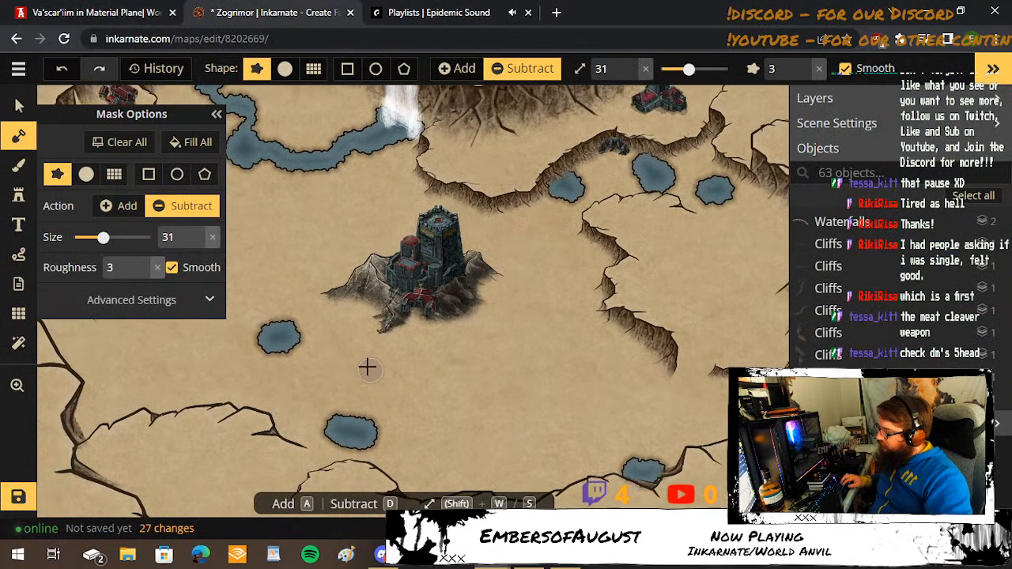
key(w)
key(w)
key(w)
key(w)
key(w)
key(w)
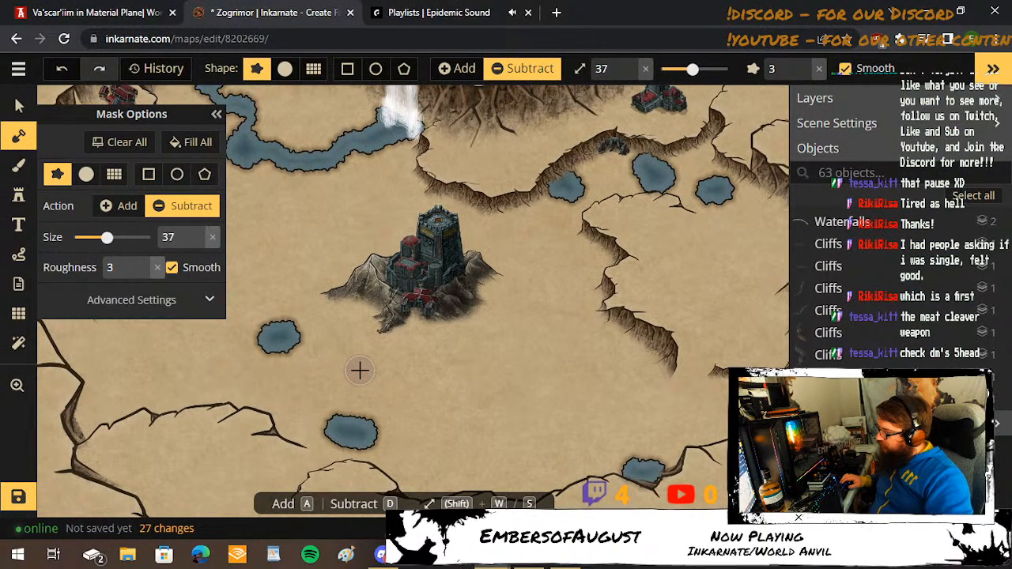
key(w)
key(w)
key(w)
click(360, 370)
drag(355, 368, 340, 370)
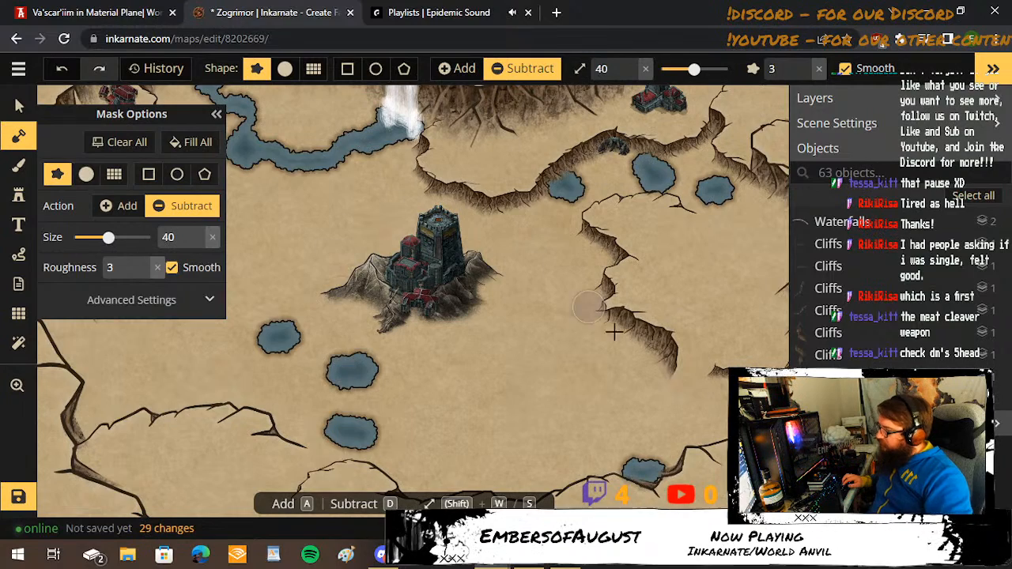
Consult the World Anvil swamp map, then carve a larger round pool west of the castle at mask brush size 54.
key(s)
key(s)
key(s)
key(s)
key(s)
key(s)
key(s)
key(s)
key(s)
key(s)
key(s)
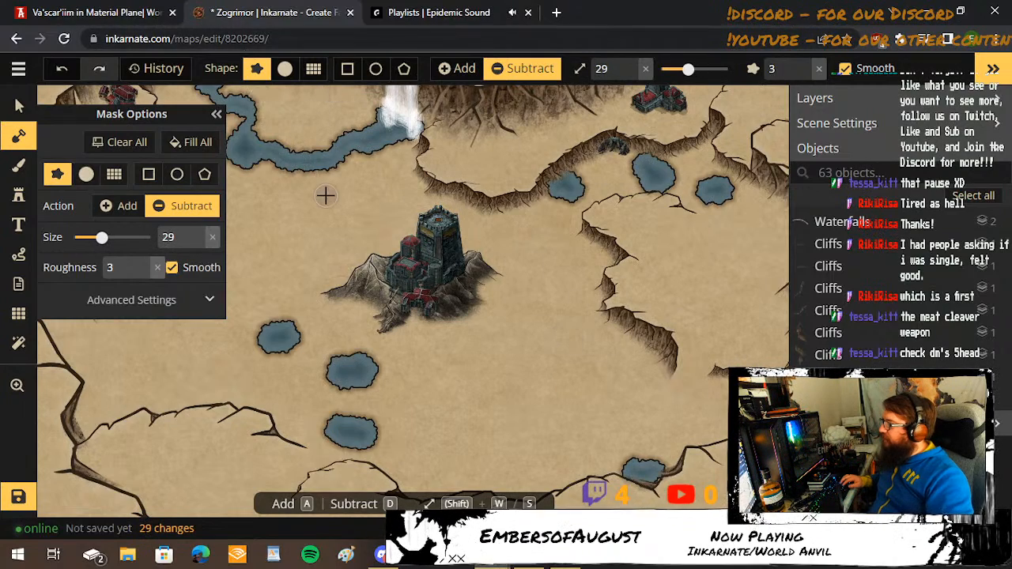
drag(325, 189, 456, 197)
scroll(421, 249, down, 2)
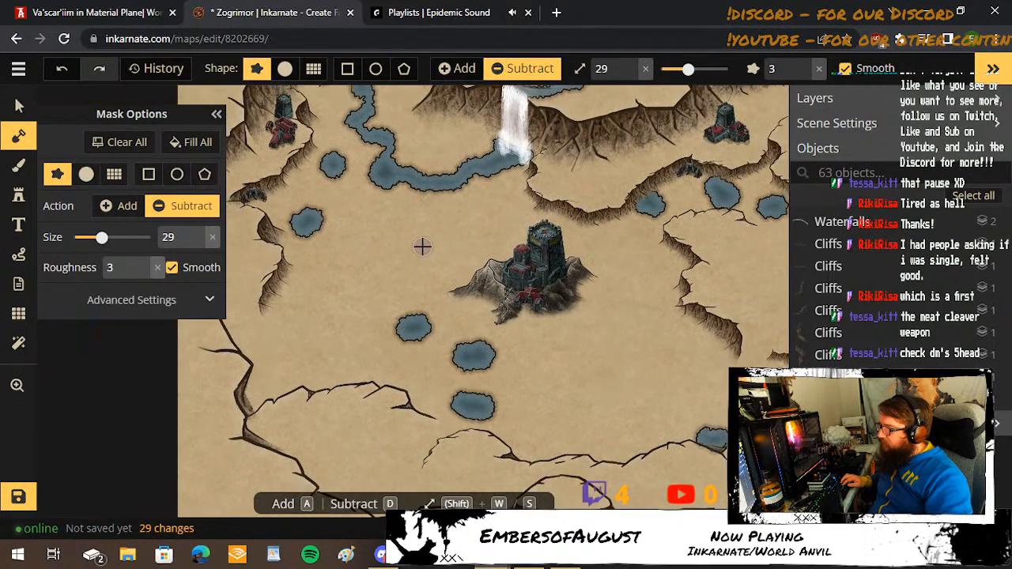
scroll(422, 246, down, 2)
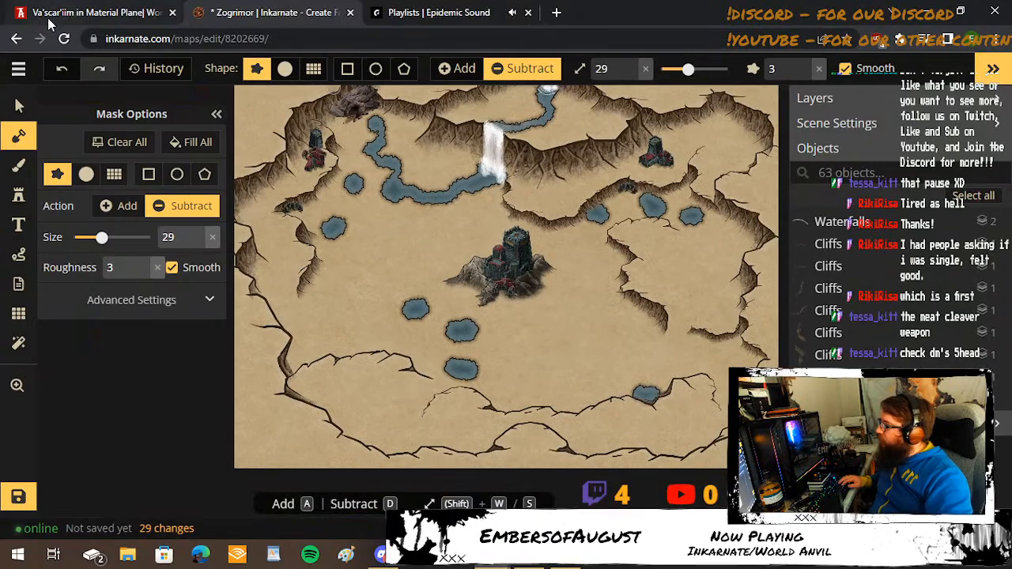
click(87, 13)
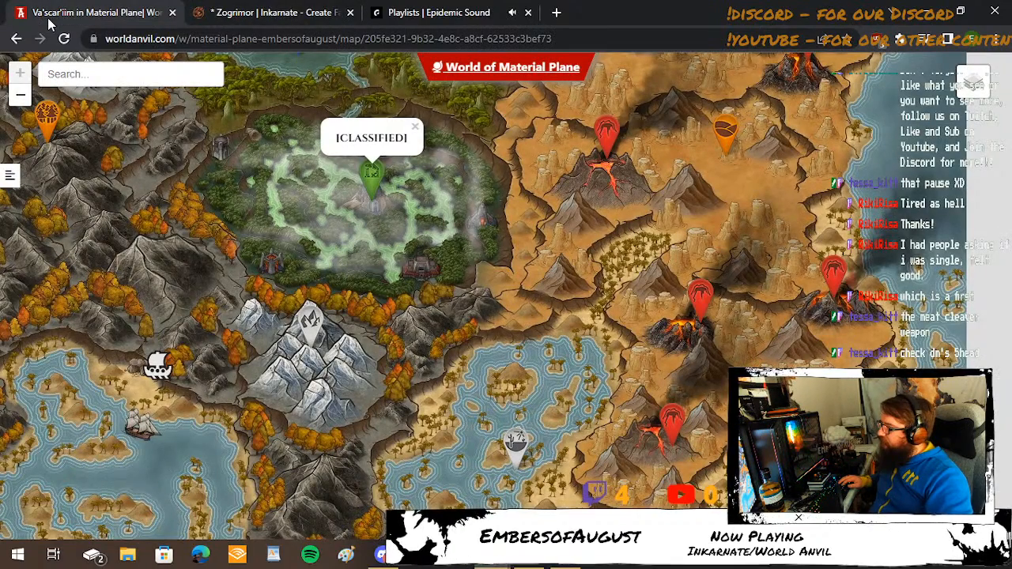
click(231, 11)
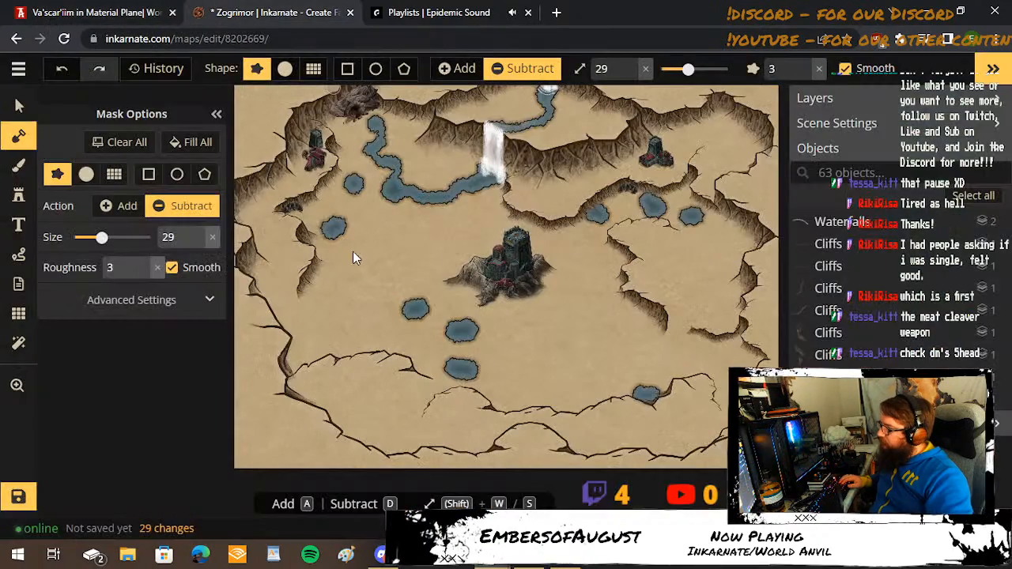
key(w)
key(w)
key(w)
key(w)
key(w)
key(w)
key(w)
key(w)
key(w)
key(w)
key(w)
key(w)
key(w)
key(w)
key(w)
key(w)
key(w)
key(w)
key(w)
key(w)
click(416, 232)
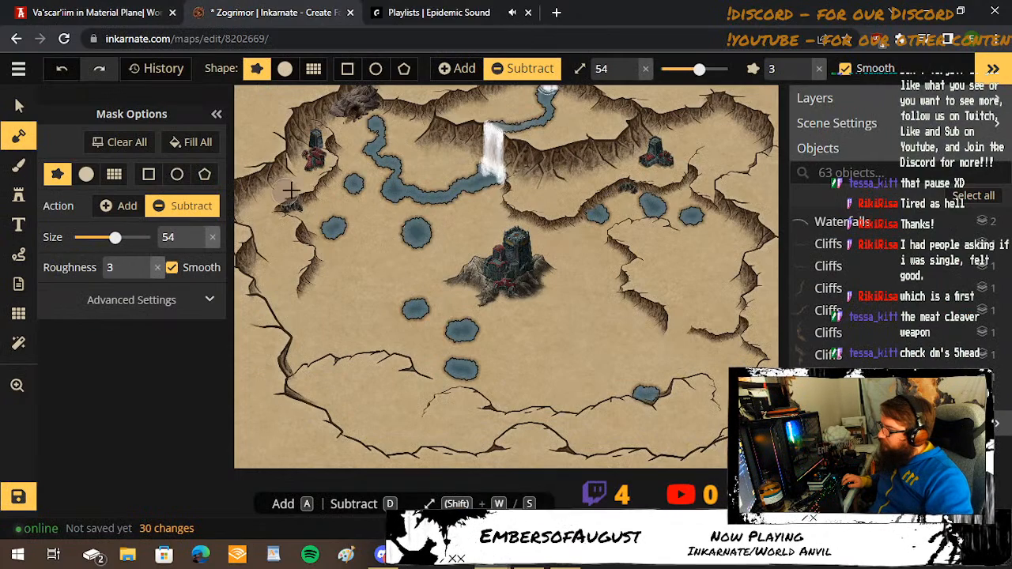
Check the World Anvil swamp map and carve a channel at brush size 27 from the river's western bend south through the two western pools.
key(s)
key(s)
key(s)
key(s)
key(s)
key(s)
key(s)
key(s)
key(s)
key(s)
key(s)
key(s)
key(s)
key(s)
key(s)
key(s)
key(s)
key(s)
key(s)
click(116, 8)
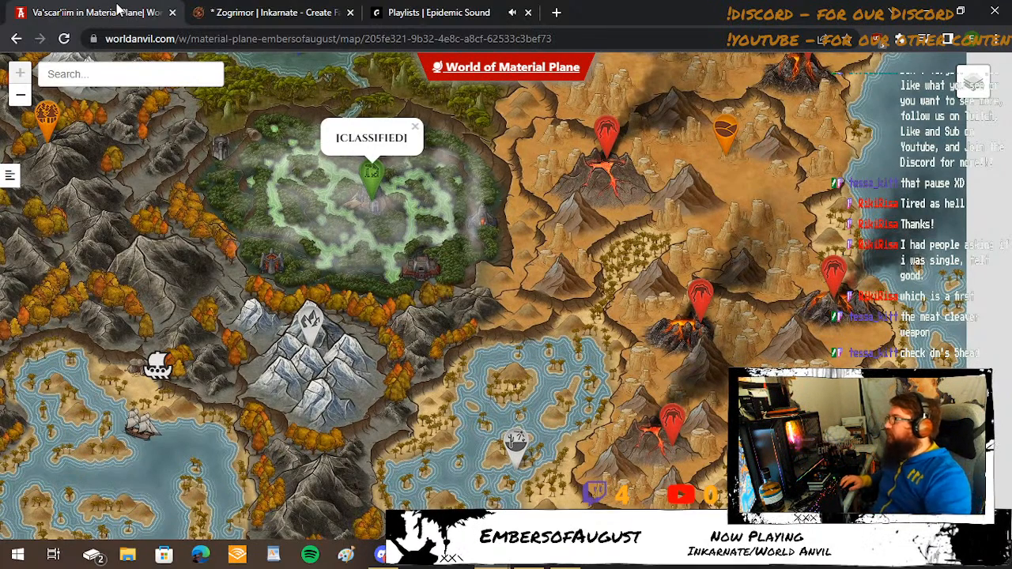
click(223, 10)
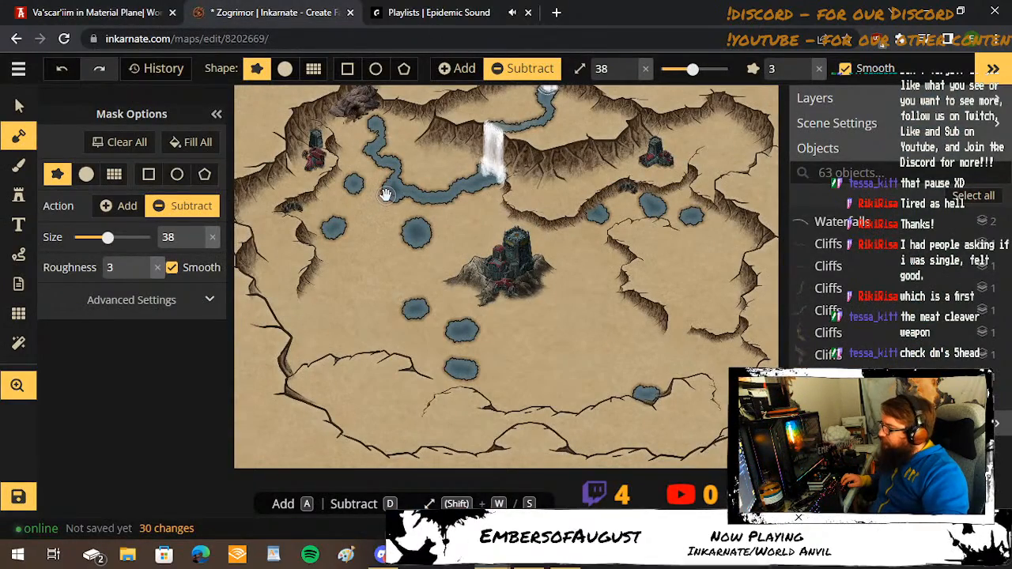
scroll(383, 198, up, 2)
scroll(419, 245, up, 4)
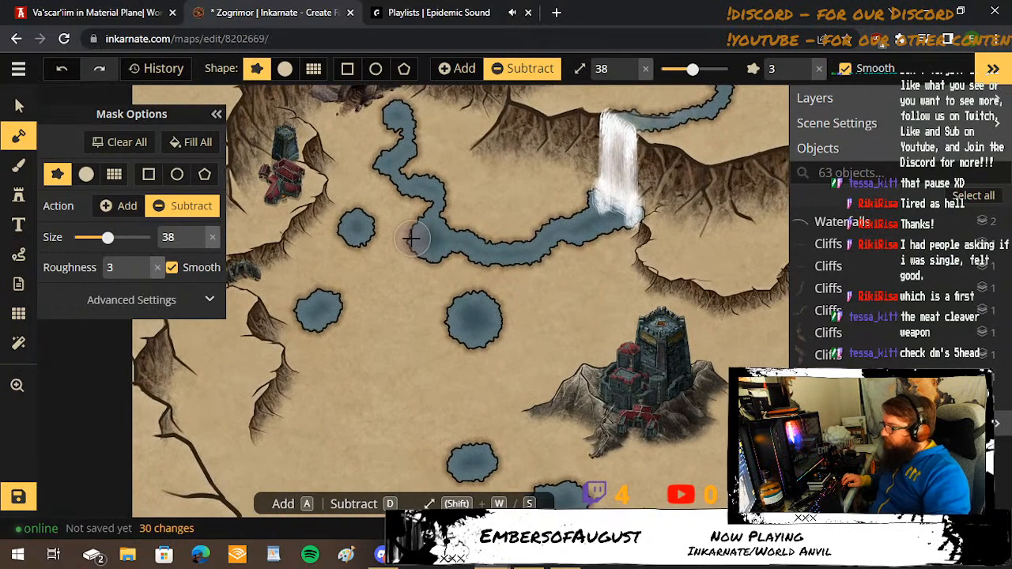
key(s)
key(s)
key(s)
key(s)
key(s)
key(s)
key(s)
key(s)
key(s)
key(s)
key(s)
mouse_move(408, 245)
mouse_down()
mouse_move(369, 245)
mouse_move(365, 286)
mouse_move(340, 333)
mouse_move(341, 396)
mouse_up()
Extend the western channel farther south at brush size 27 and end it in a wide, irregular pool.
drag(395, 372, 395, 229)
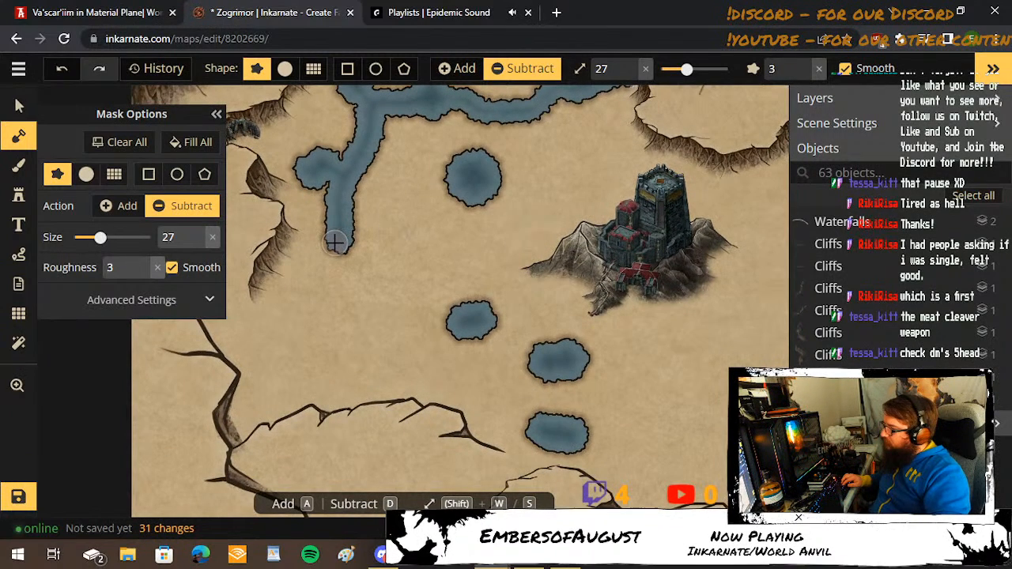
mouse_move(335, 239)
mouse_down()
mouse_move(300, 356)
mouse_move(324, 352)
mouse_move(339, 328)
mouse_move(321, 324)
mouse_up()
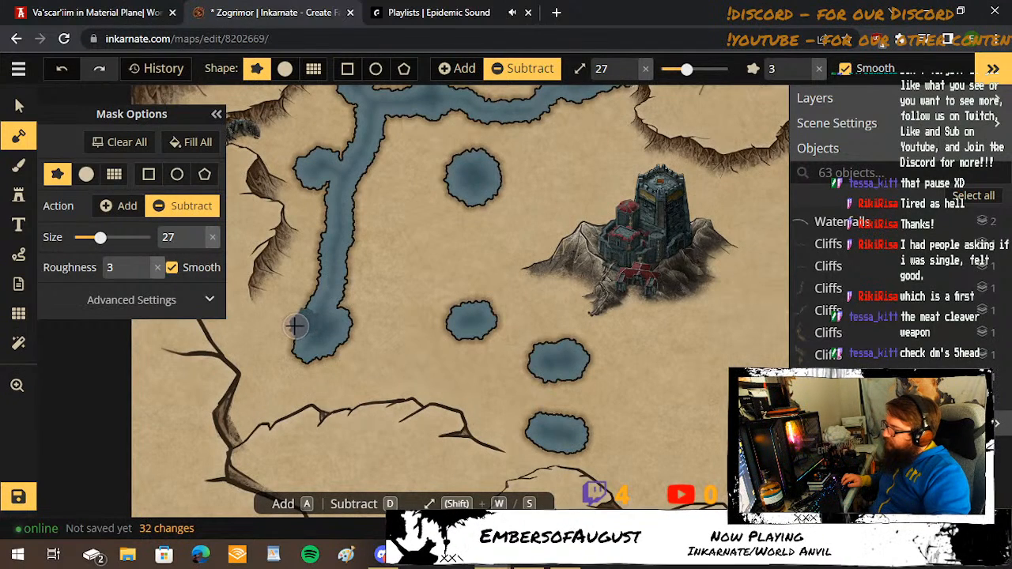
click(287, 321)
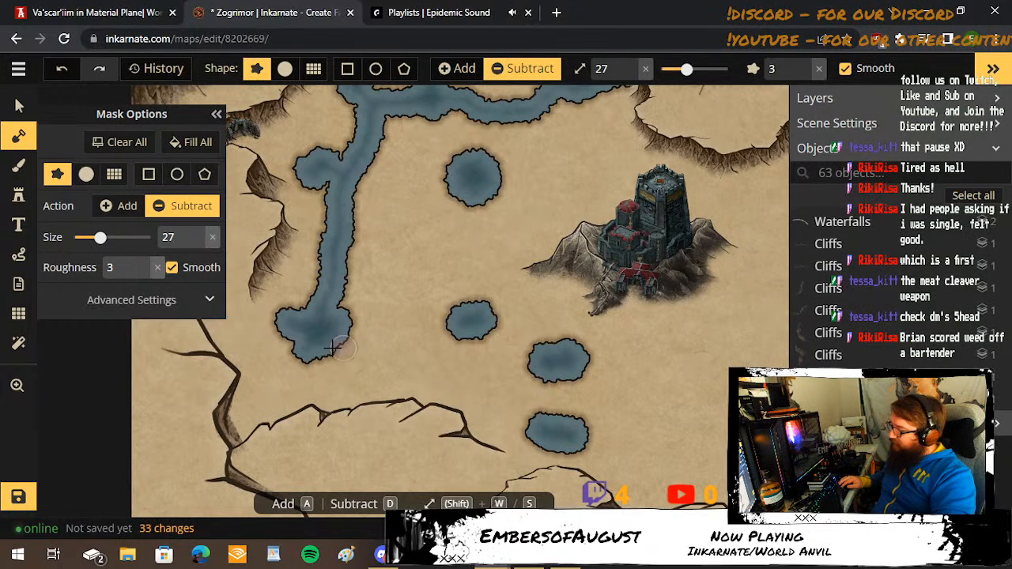
Carve three small lobes at brush size 20 around the southern and western edges of the pool ending the western channel.
key(s)
key(s)
key(s)
key(s)
key(s)
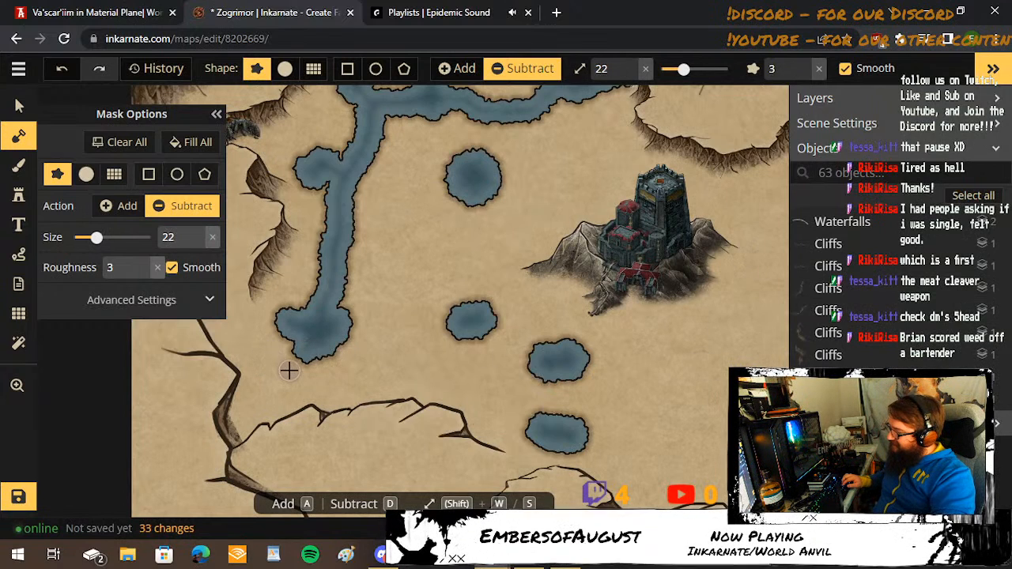
key(s)
key(s)
drag(289, 357, 346, 364)
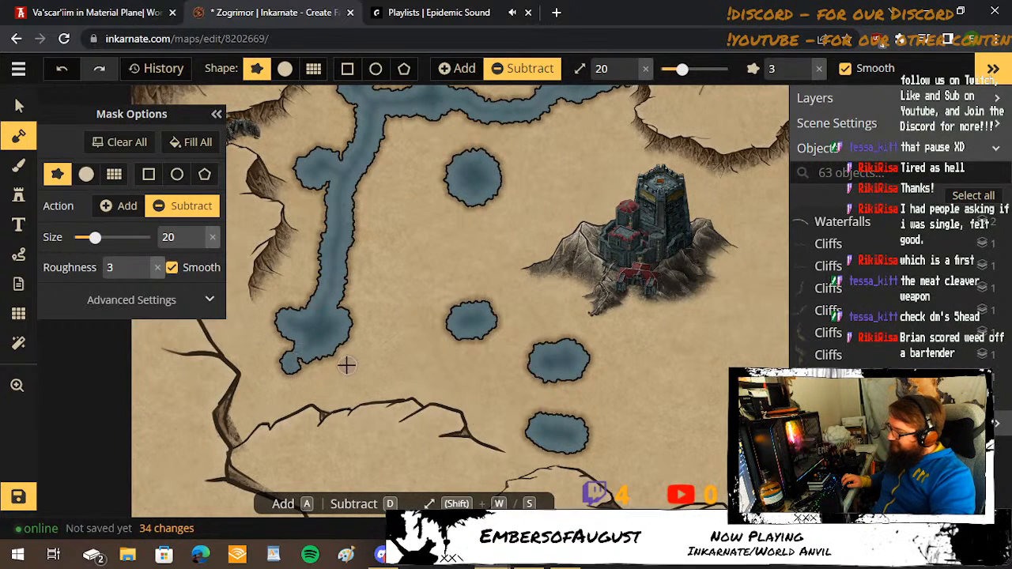
click(327, 363)
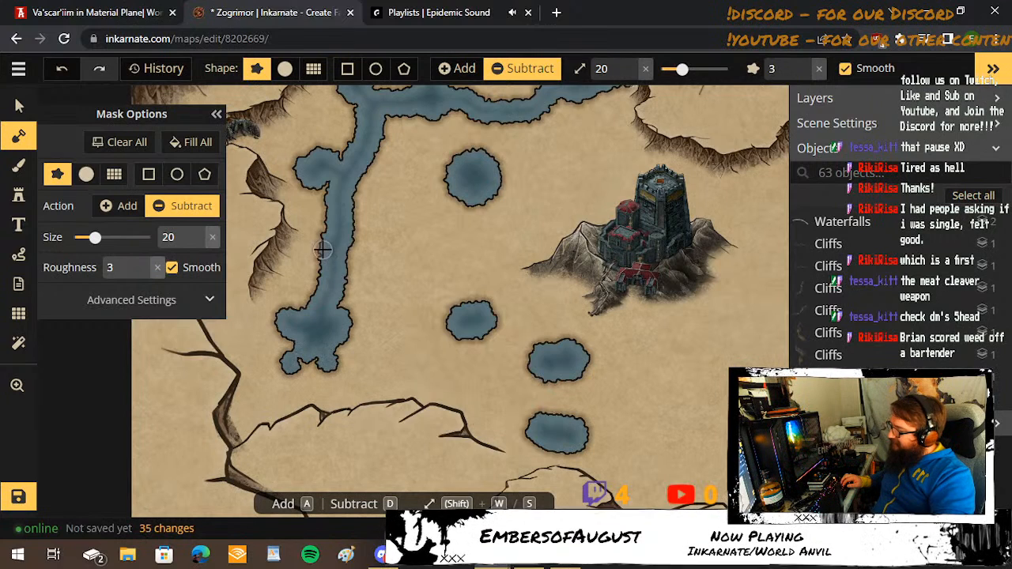
click(283, 308)
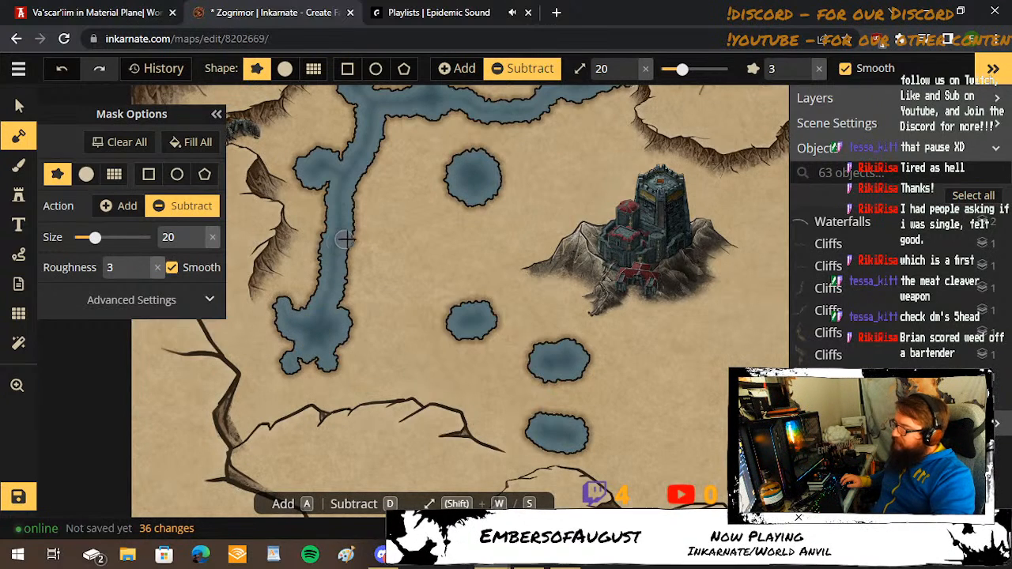
Carve small lobes at brush size 20 onto the western pools, the river's northern end and bend, and the round pool west of the castle.
key(space)
drag(350, 233, 351, 296)
click(328, 212)
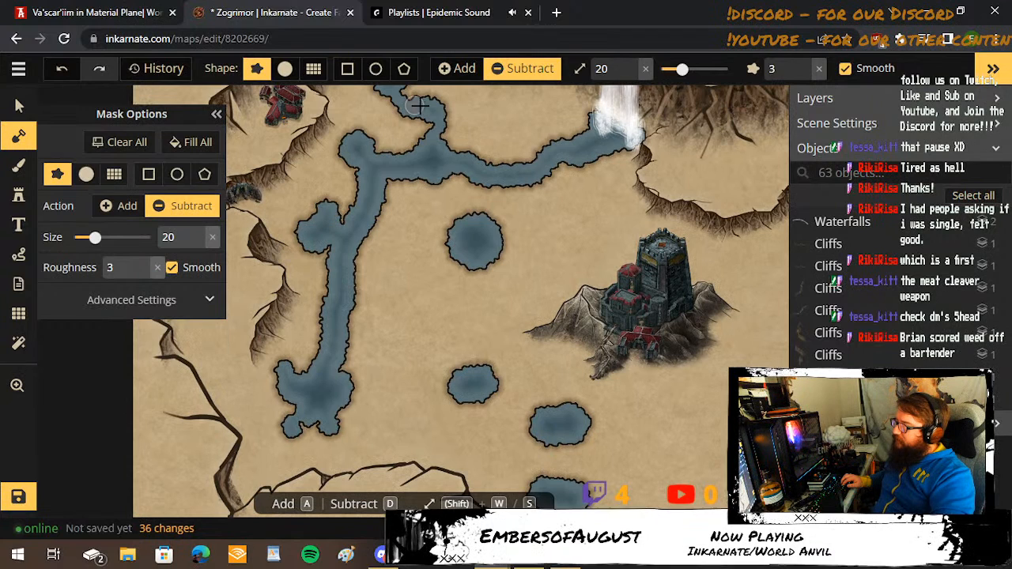
click(292, 219)
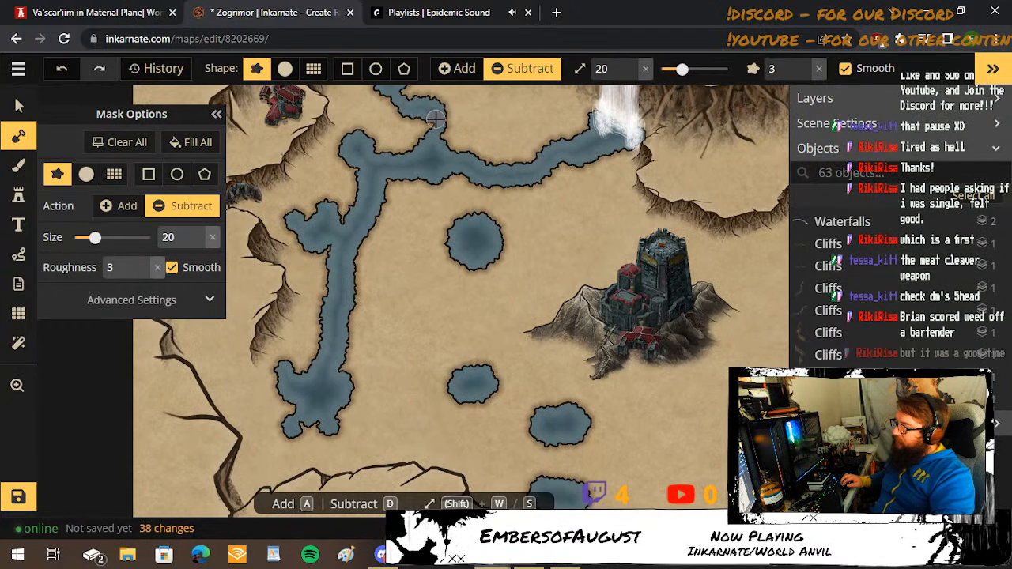
key(space)
drag(363, 127, 363, 250)
click(363, 250)
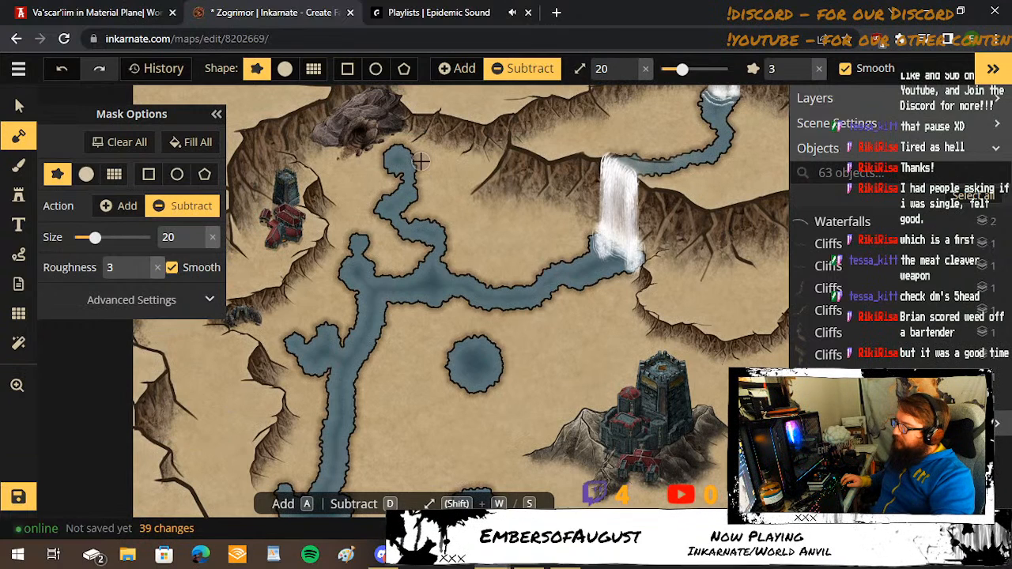
click(420, 162)
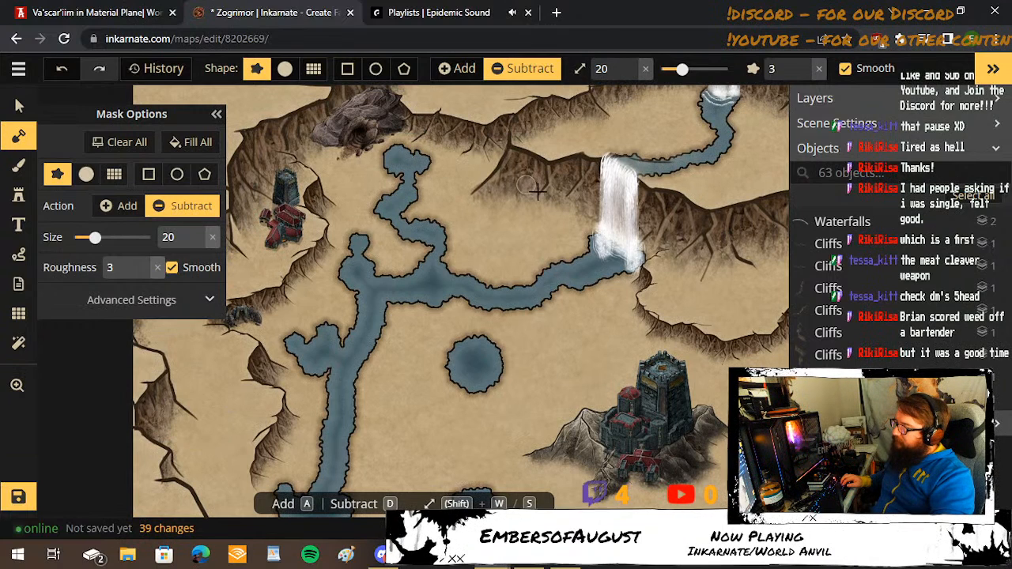
click(439, 225)
click(439, 224)
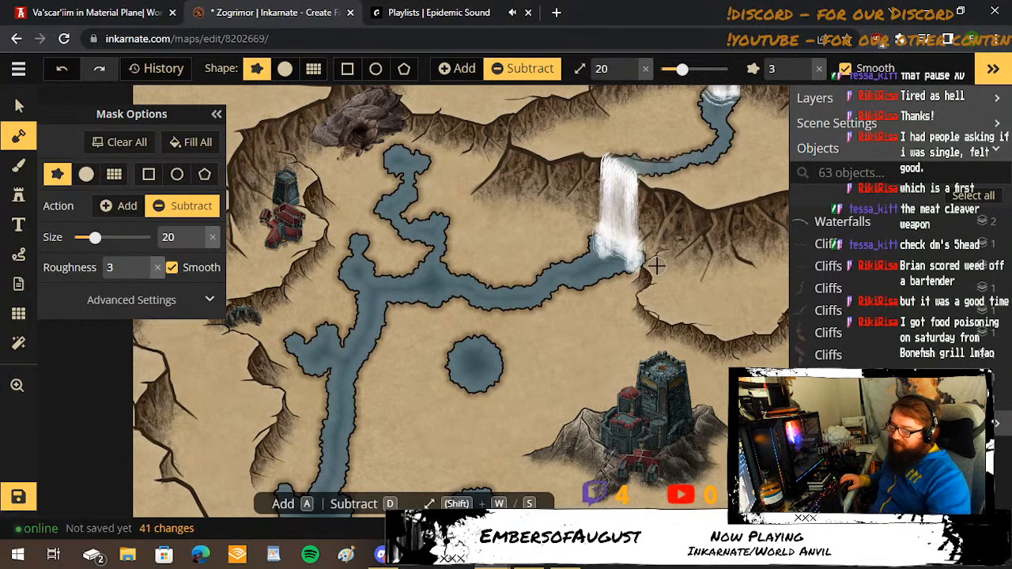
click(441, 346)
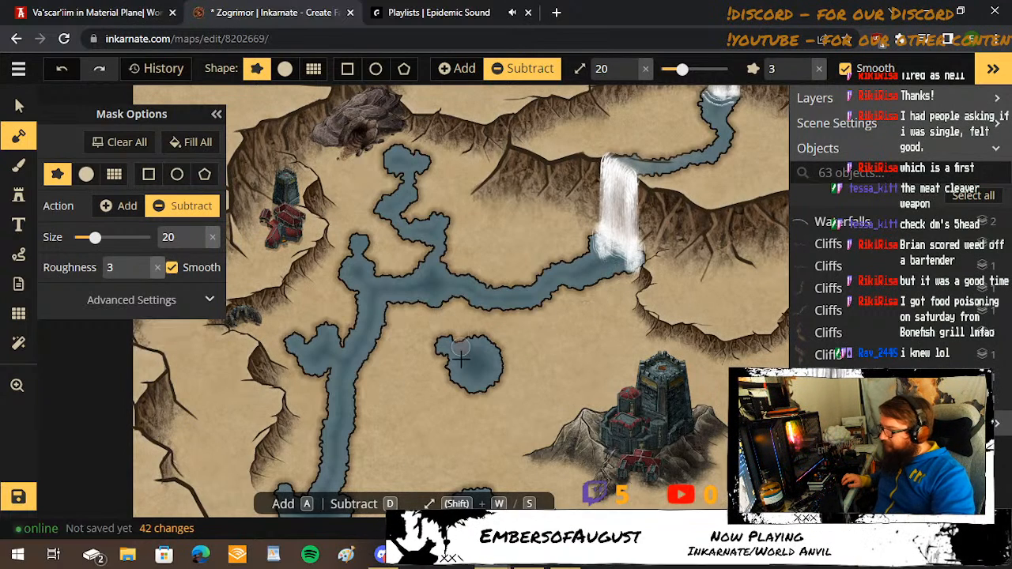
Consult the World Anvil swamp map and carve two river branches at brush size 20, one toward the castle and one into the round pool.
click(91, 13)
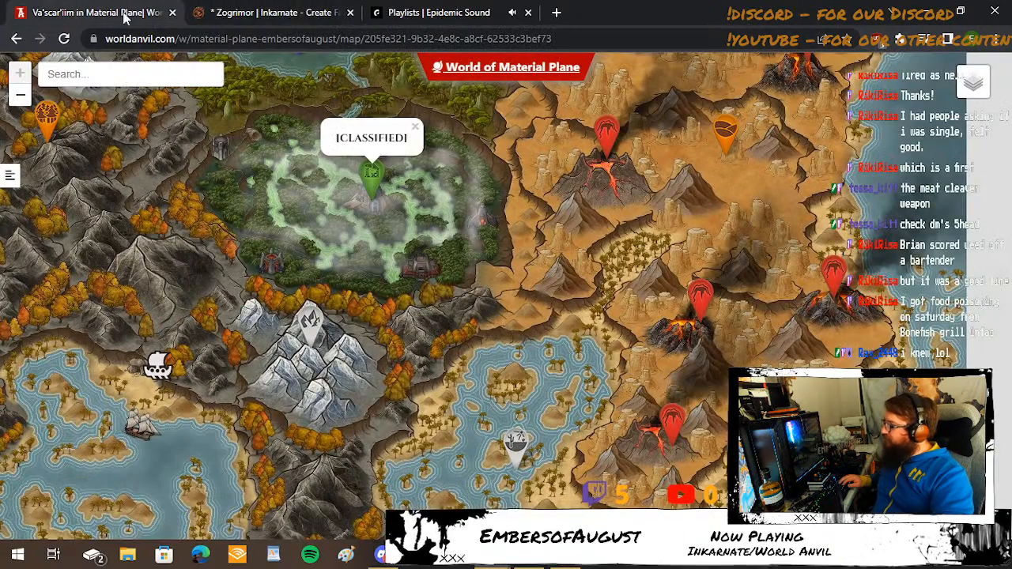
click(247, 15)
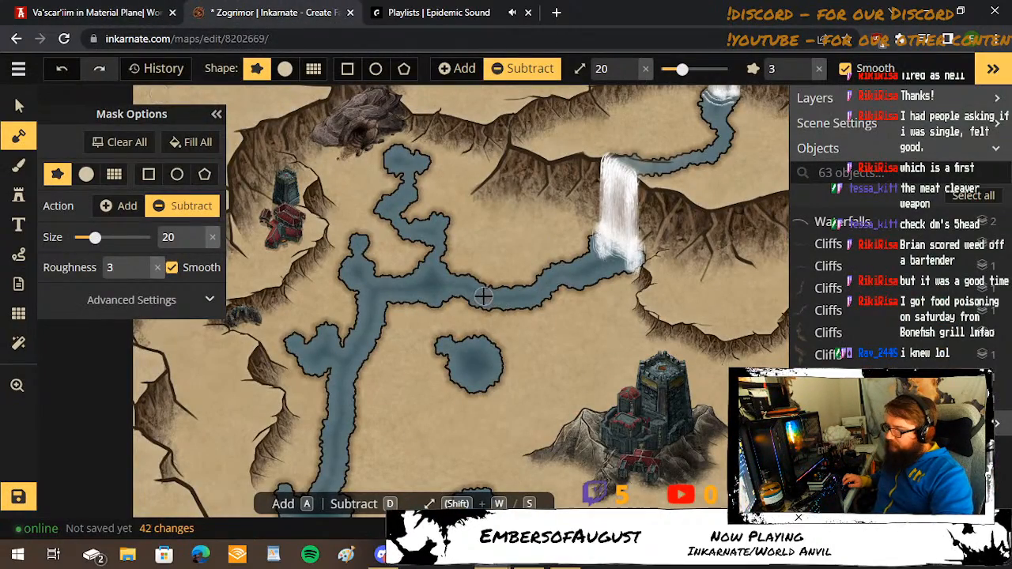
mouse_move(496, 304)
mouse_down()
mouse_move(543, 330)
mouse_move(617, 350)
mouse_up()
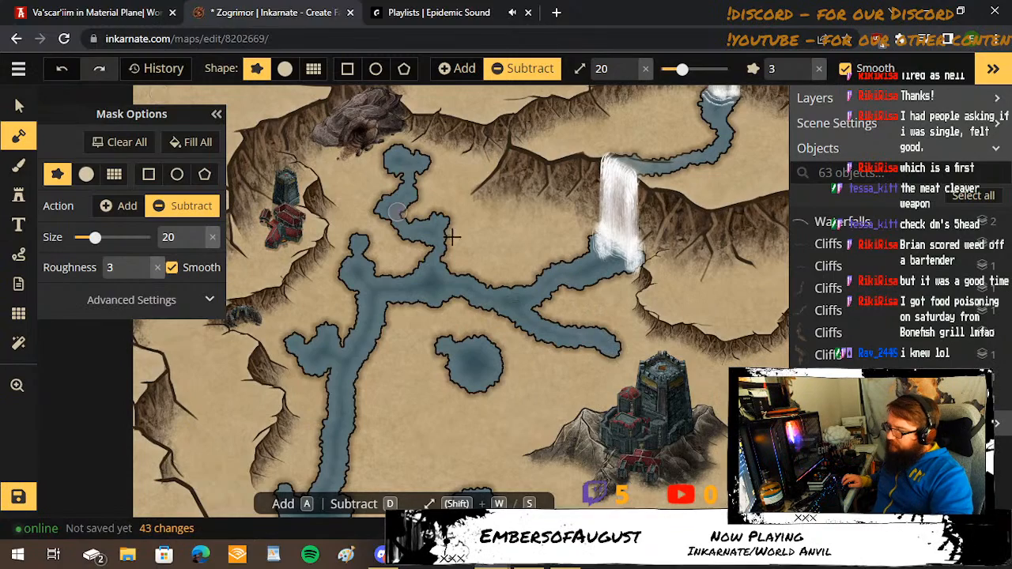
mouse_move(513, 323)
mouse_down()
mouse_move(514, 343)
mouse_move(494, 358)
mouse_up()
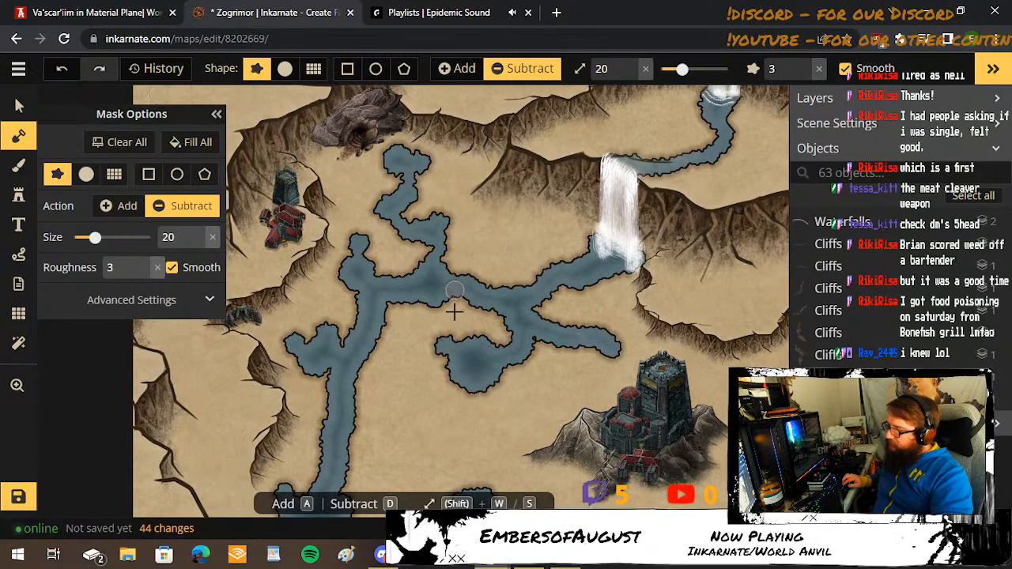
Carve a channel at brush size 20 from the western channel to the round pool's south side, consulting the World Anvil swamp map.
click(110, 11)
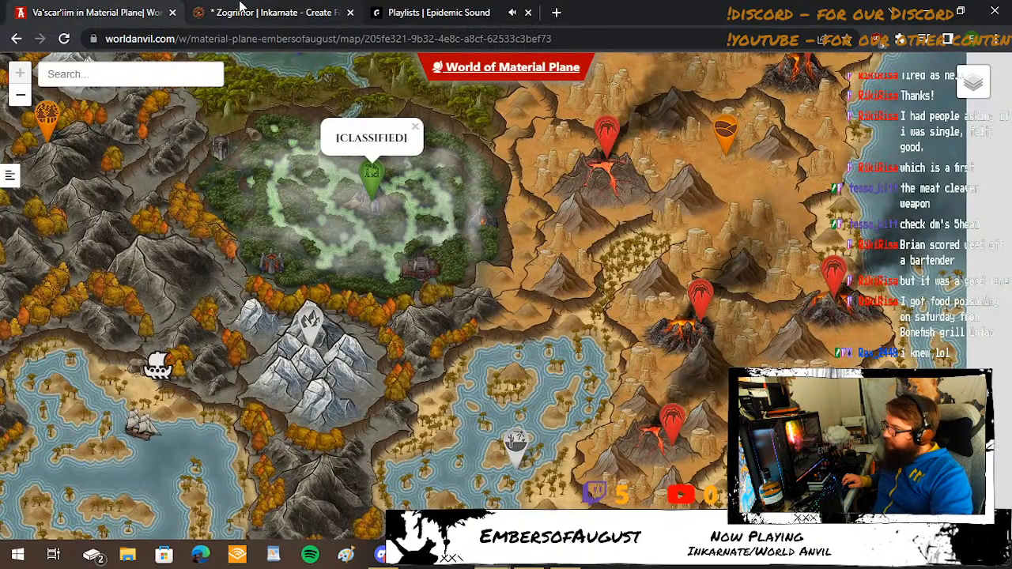
click(241, 10)
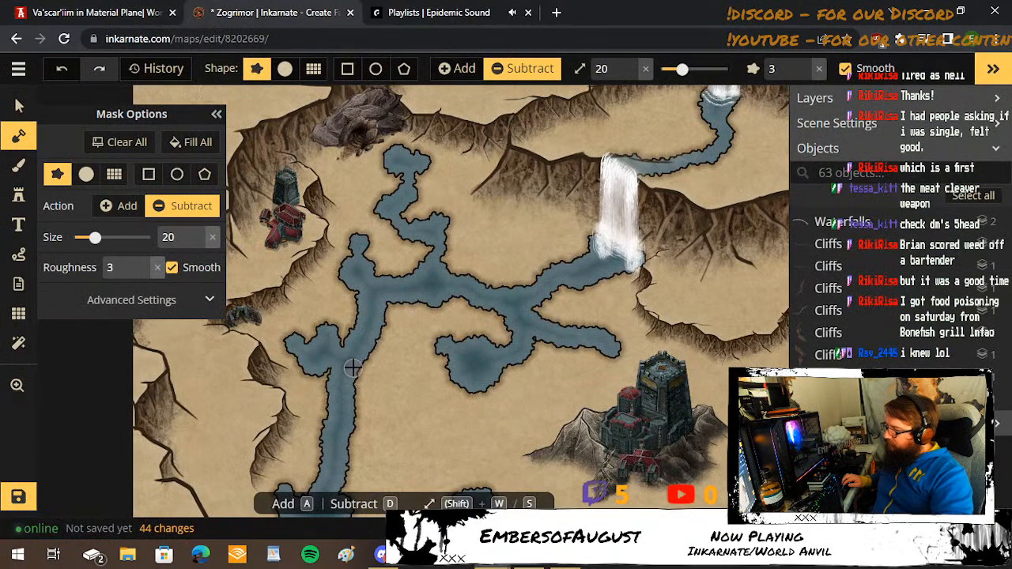
mouse_move(350, 363)
mouse_down()
mouse_move(429, 399)
mouse_move(490, 407)
mouse_up()
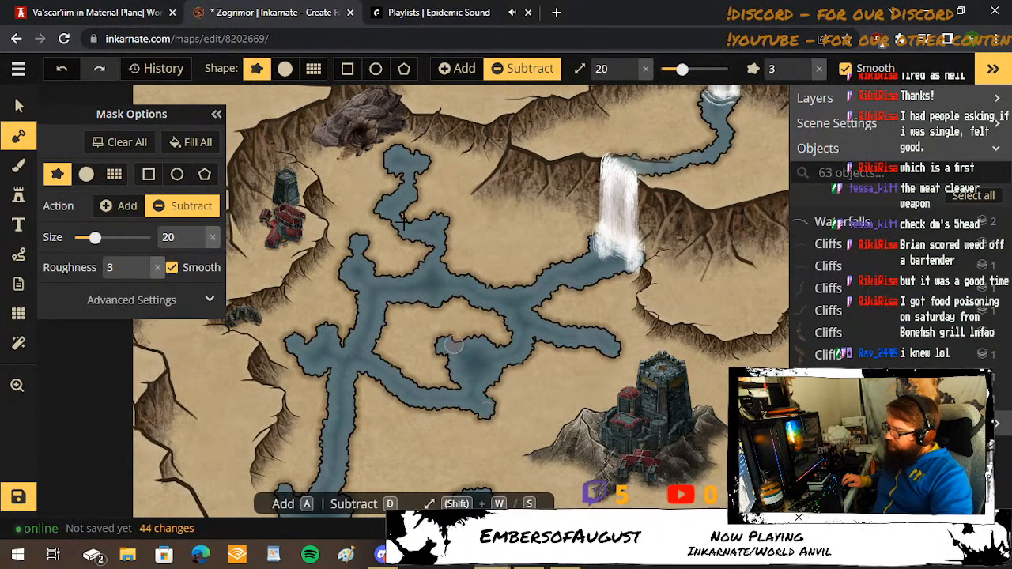
click(150, 15)
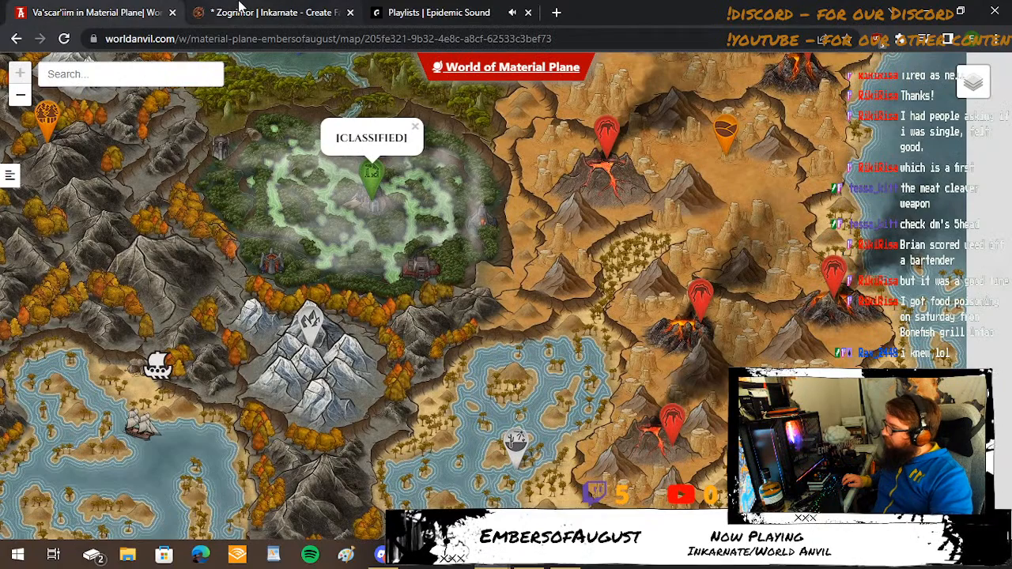
click(241, 11)
drag(457, 422, 470, 351)
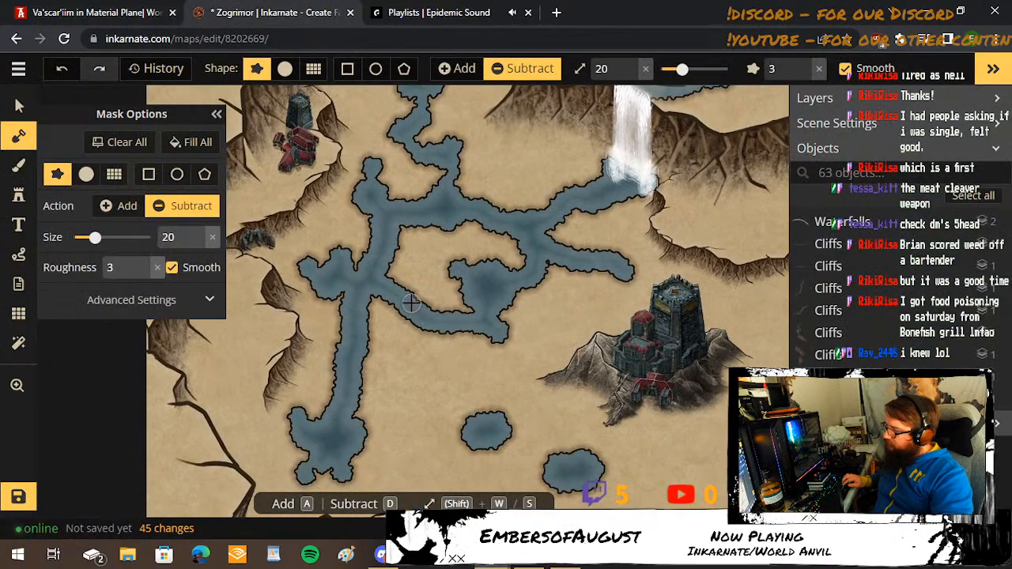
Carve small lobes along the channel southwest of the round pool, using brush size 20 and a finer size 13.
drag(423, 290, 420, 297)
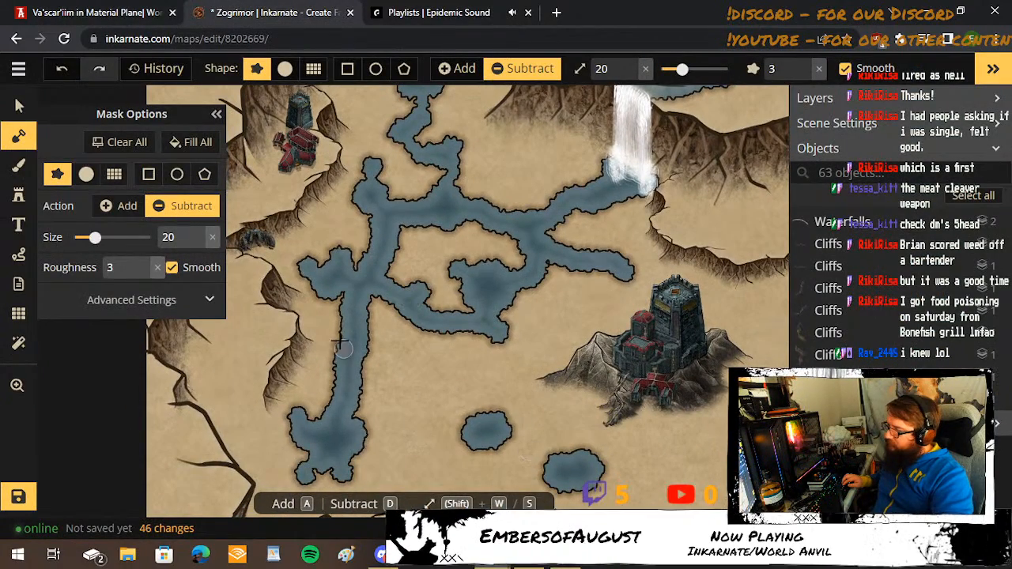
click(398, 313)
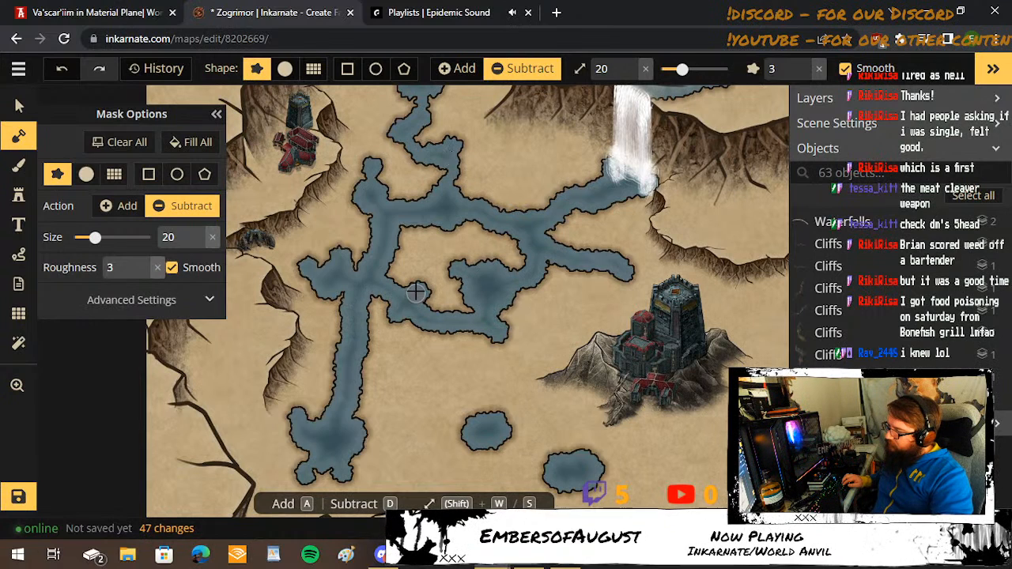
key(s)
key(s)
key(s)
key(s)
key(s)
key(s)
key(s)
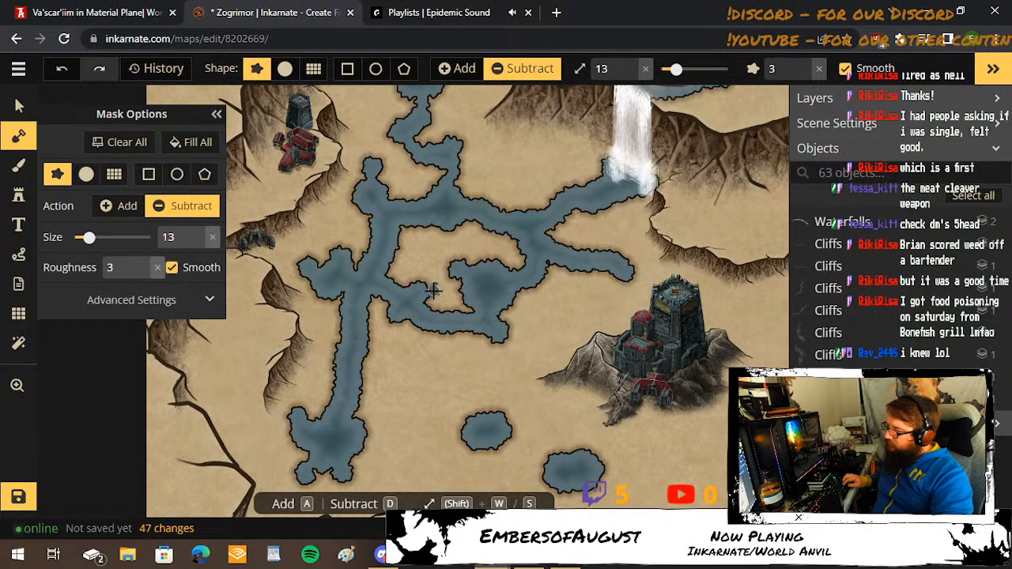
click(427, 288)
Consult the World Anvil swamp map and carve a channel at brush size 18 running southeast from the southwestern pool.
key(w)
key(w)
key(w)
key(w)
key(w)
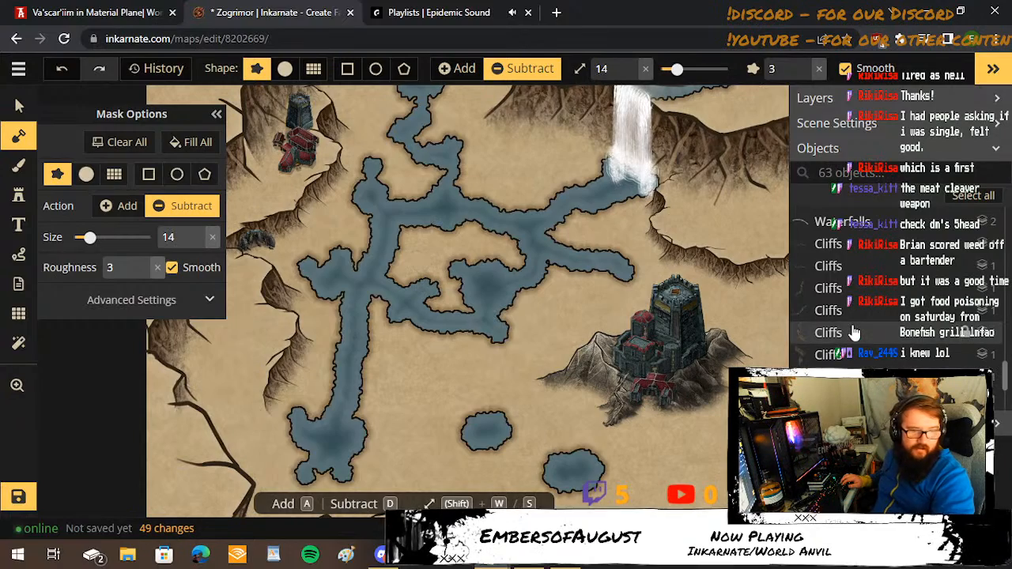
drag(499, 370, 501, 242)
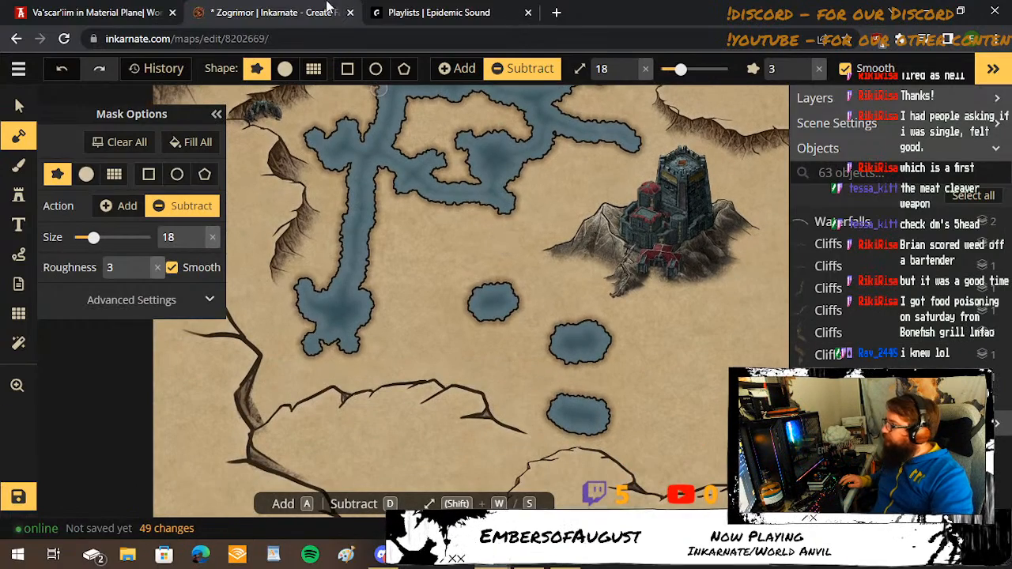
click(100, 9)
click(299, 8)
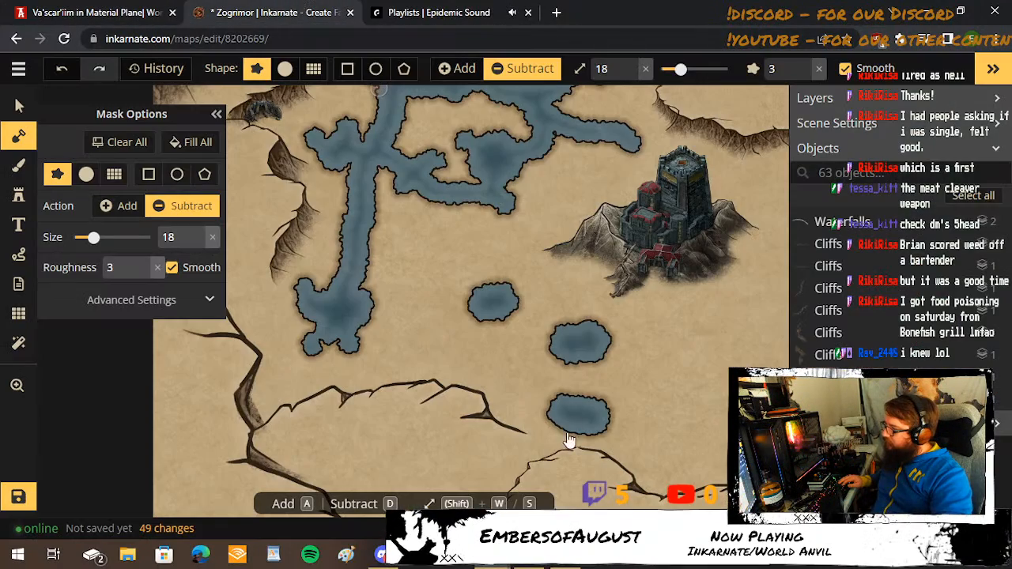
click(146, 6)
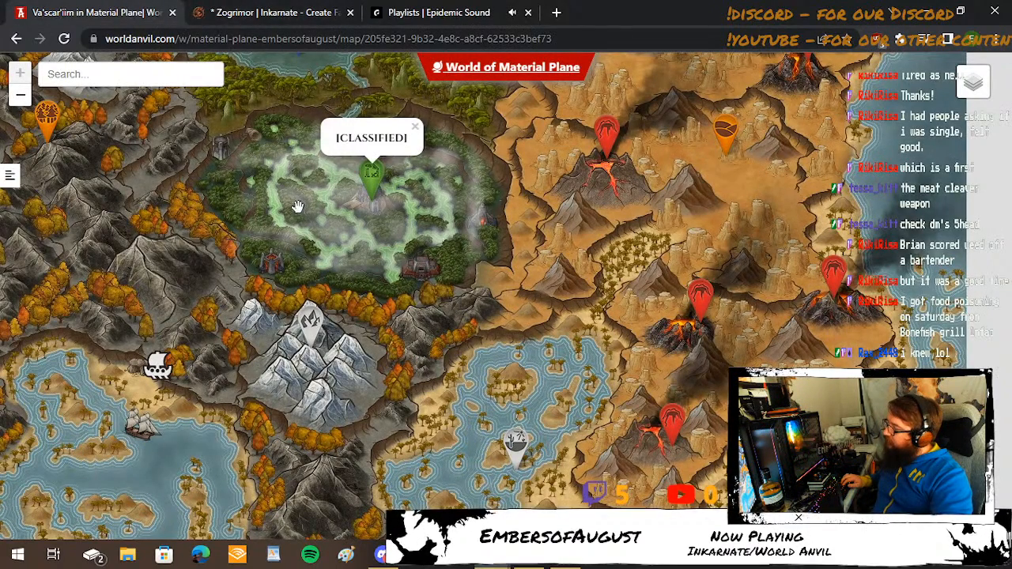
click(276, 6)
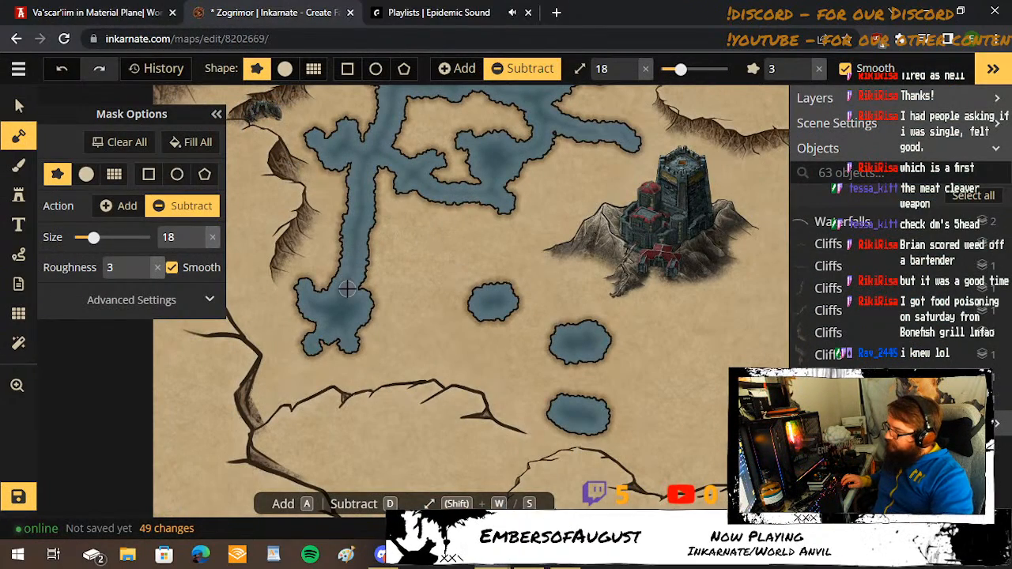
mouse_move(359, 297)
mouse_down()
mouse_move(418, 346)
mouse_move(473, 353)
mouse_up()
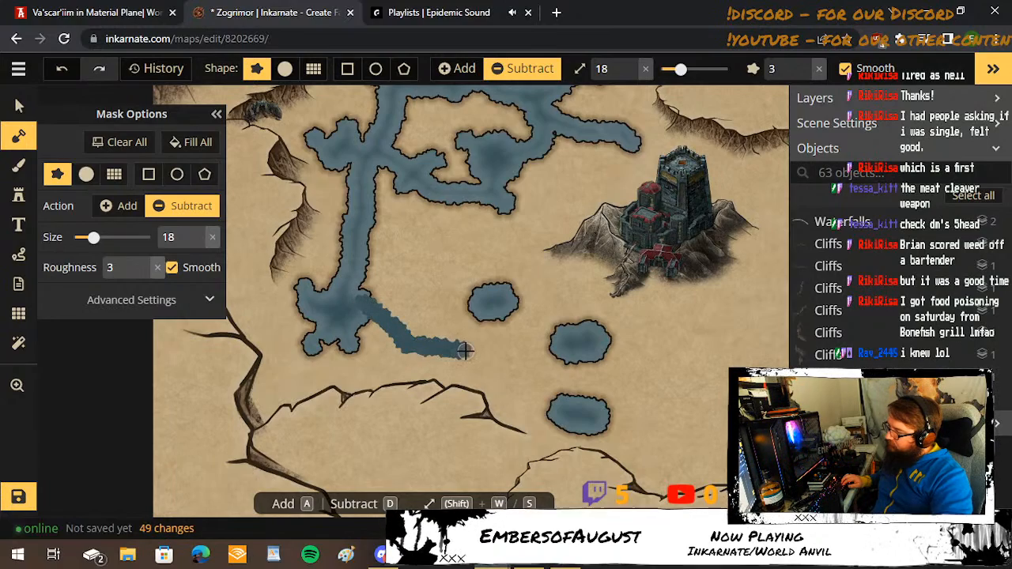
Check the World Anvil swamp map again, add lobes to the southern channel and extend it up to the small oval pool.
click(179, 11)
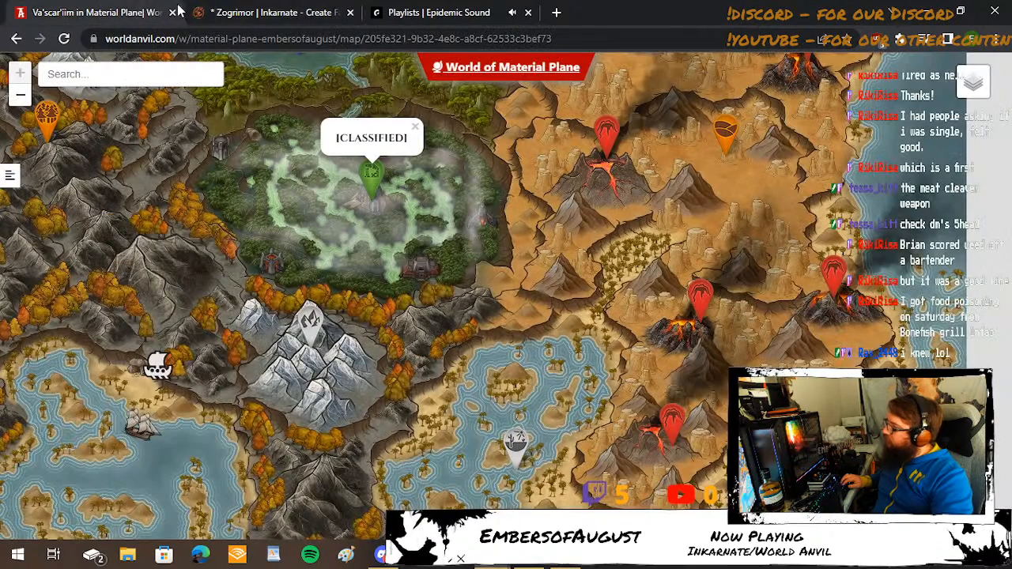
click(321, 8)
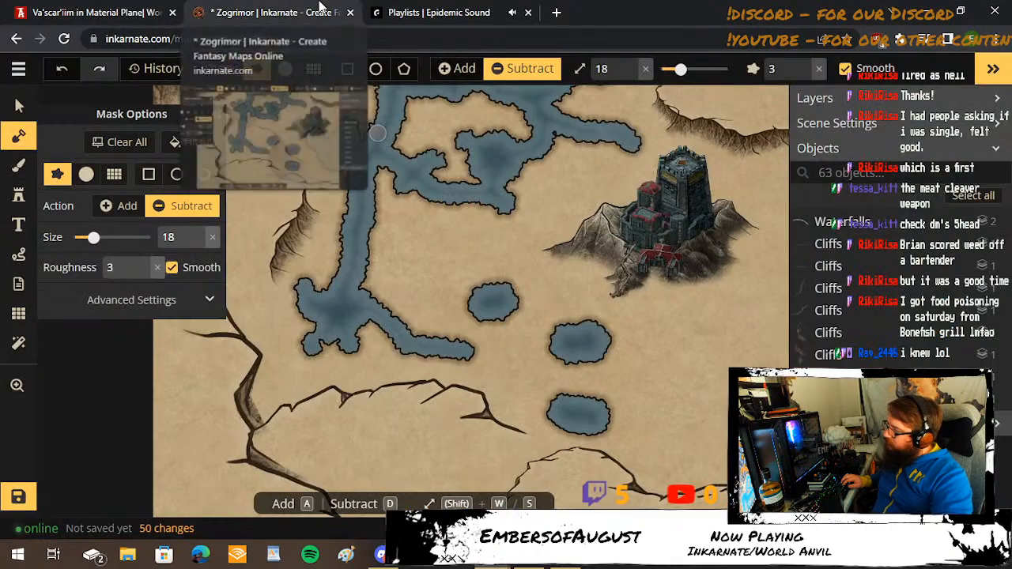
click(394, 314)
click(427, 339)
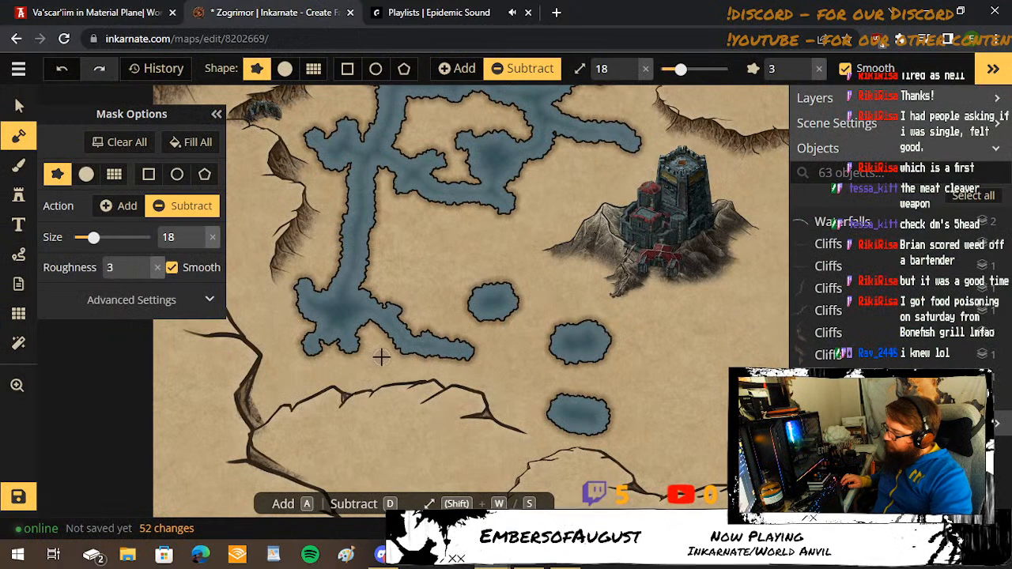
mouse_move(439, 337)
mouse_down()
mouse_move(500, 337)
mouse_move(502, 314)
mouse_move(501, 331)
mouse_up()
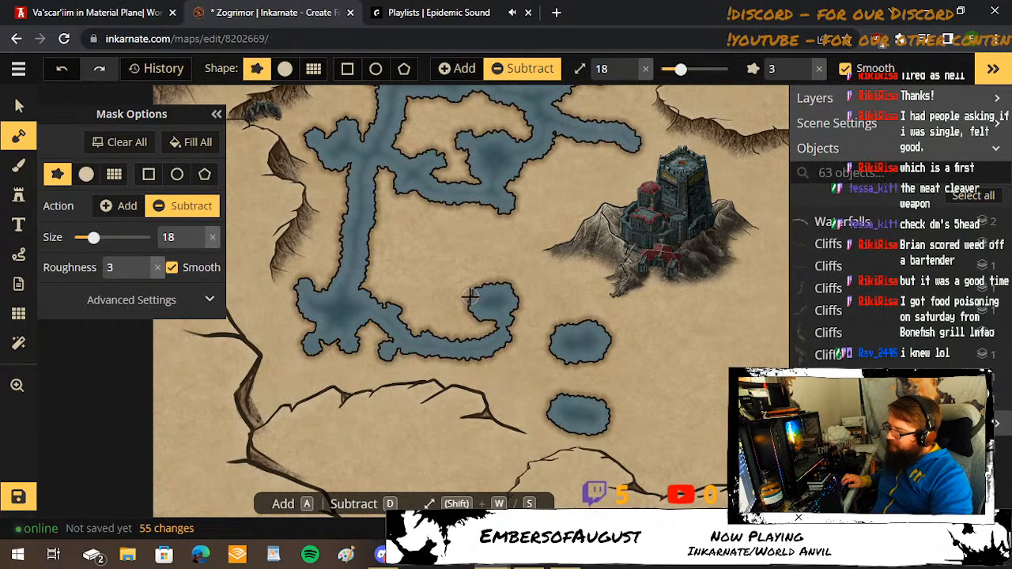
Carve three small lobes at brush size 18 on the southwestern, northern and eastern edges of the small oval pool.
click(465, 317)
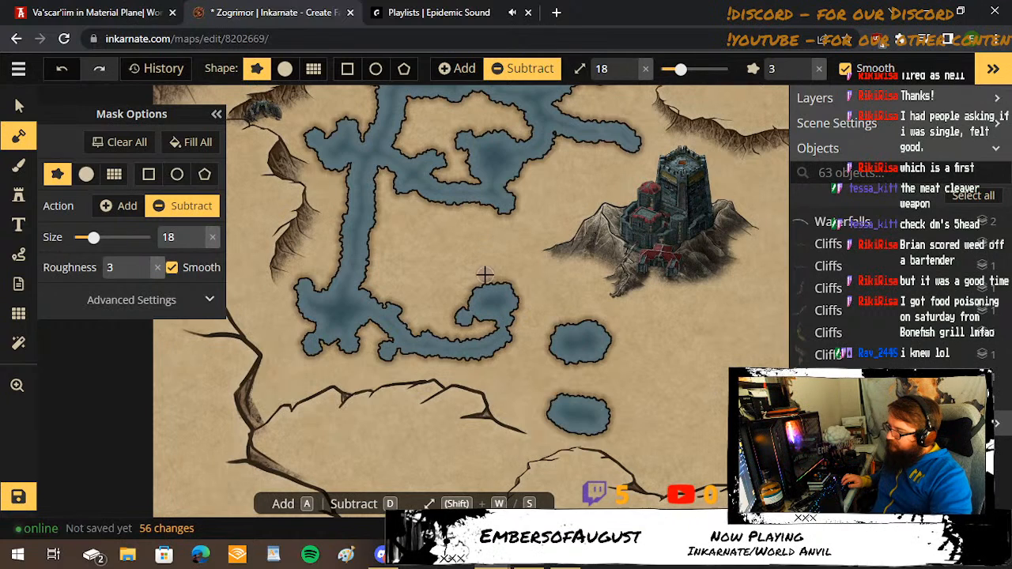
click(486, 280)
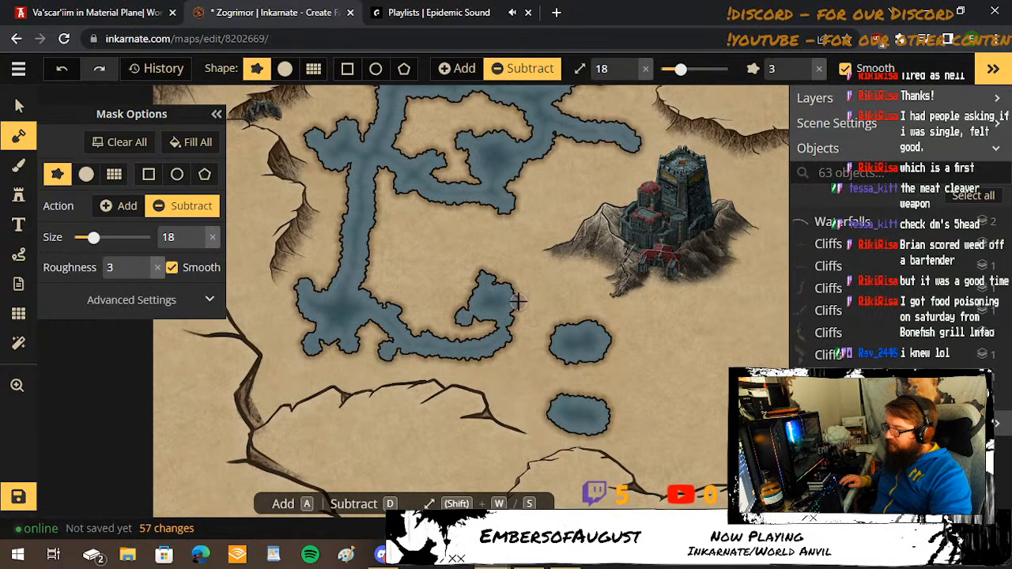
click(518, 302)
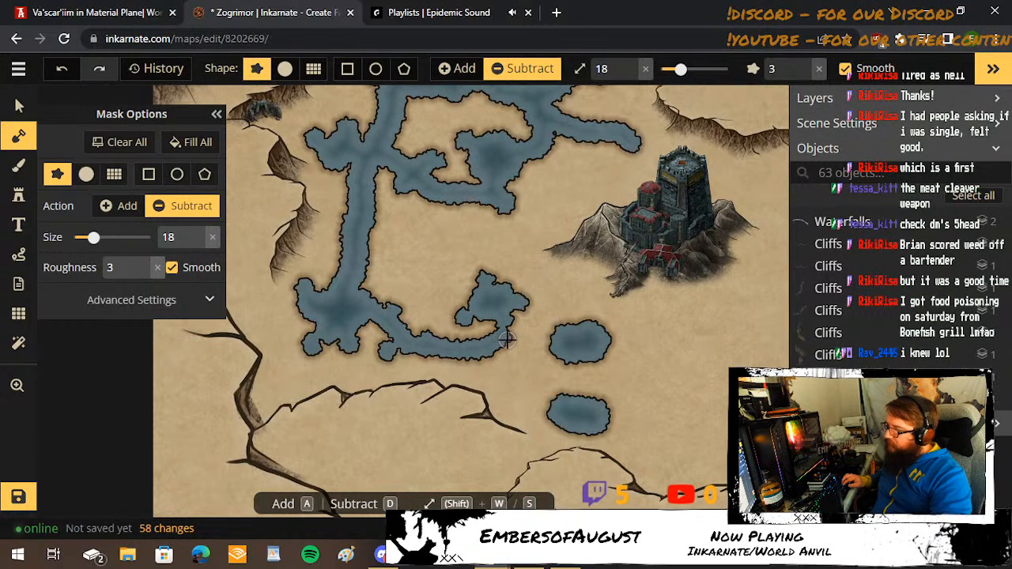
Carve brush size 18 branches connecting the southern channel to the two pools south of the castle, consulting the World Anvil swamp map.
drag(506, 338, 551, 351)
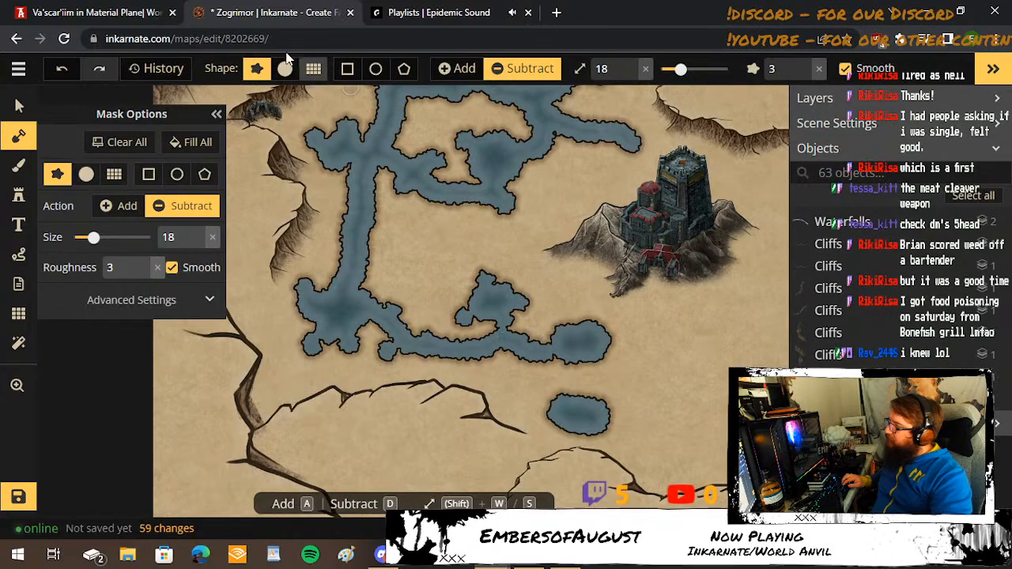
click(151, 12)
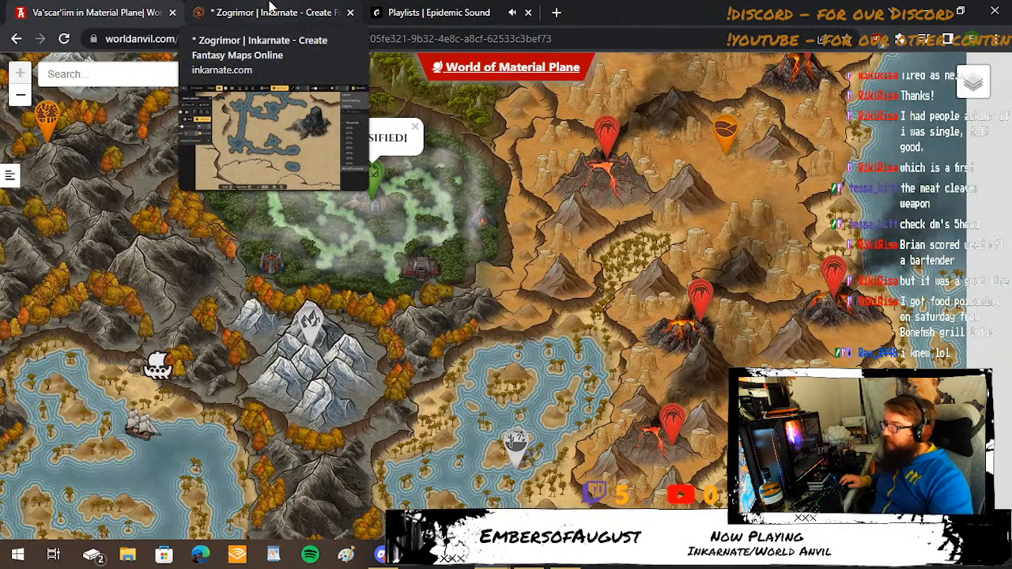
click(269, 10)
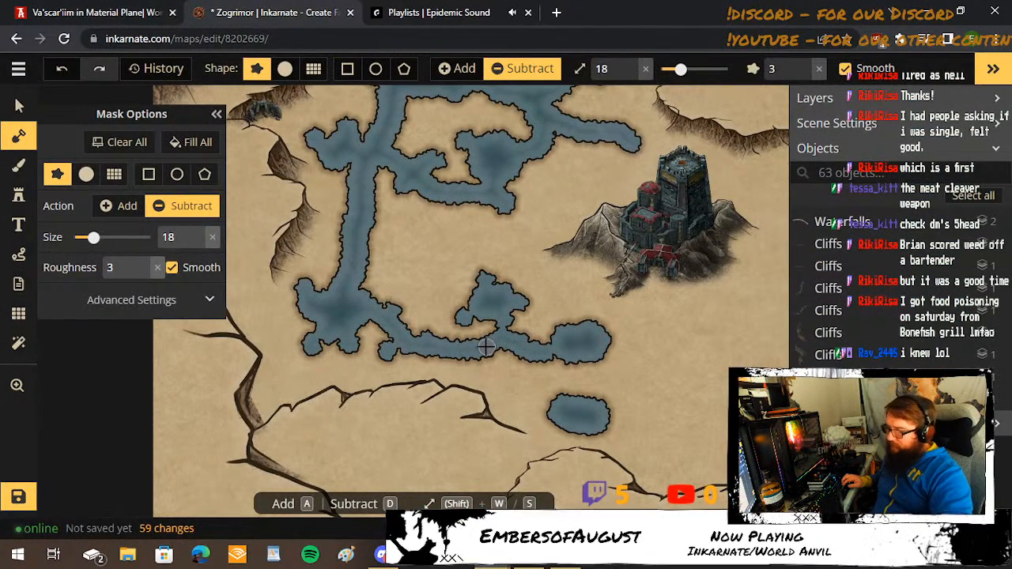
mouse_move(479, 348)
mouse_down()
mouse_move(513, 373)
mouse_move(546, 371)
mouse_move(554, 343)
mouse_up()
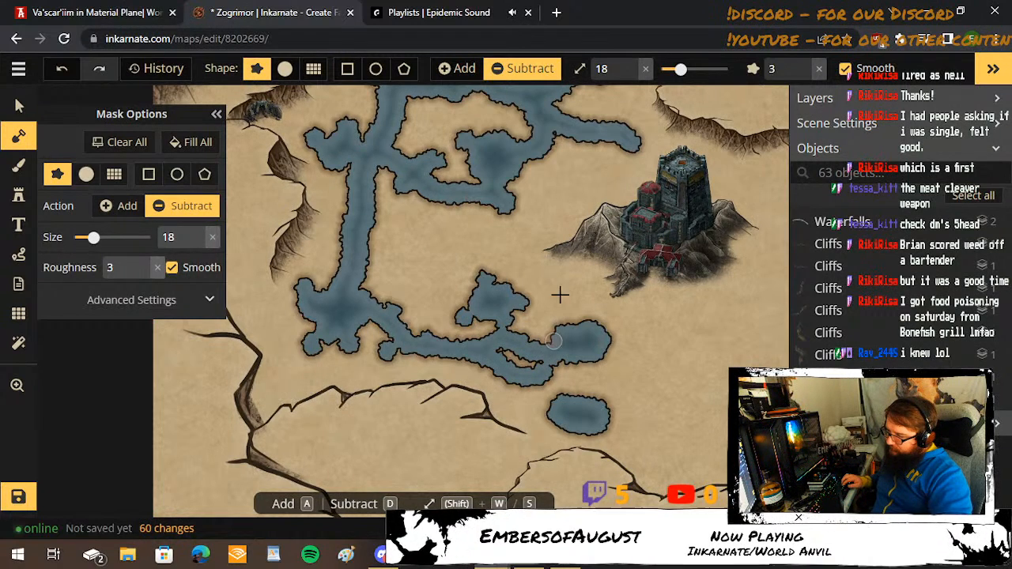
drag(542, 387, 566, 401)
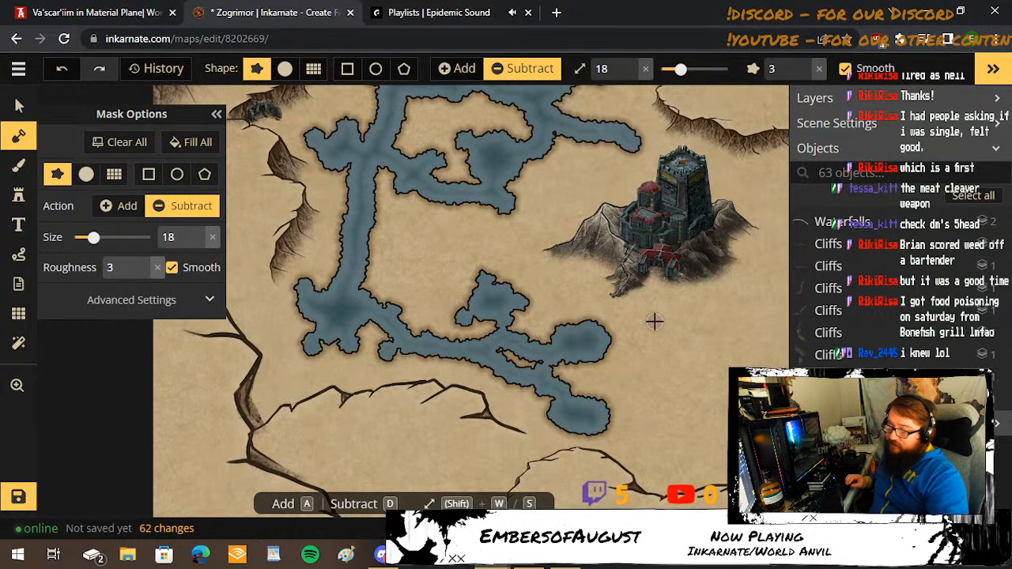
Widen the long western channel with lobes on both banks at brush size 18, and extend its eastern lobe at size 14.
key(space)
drag(594, 326, 565, 325)
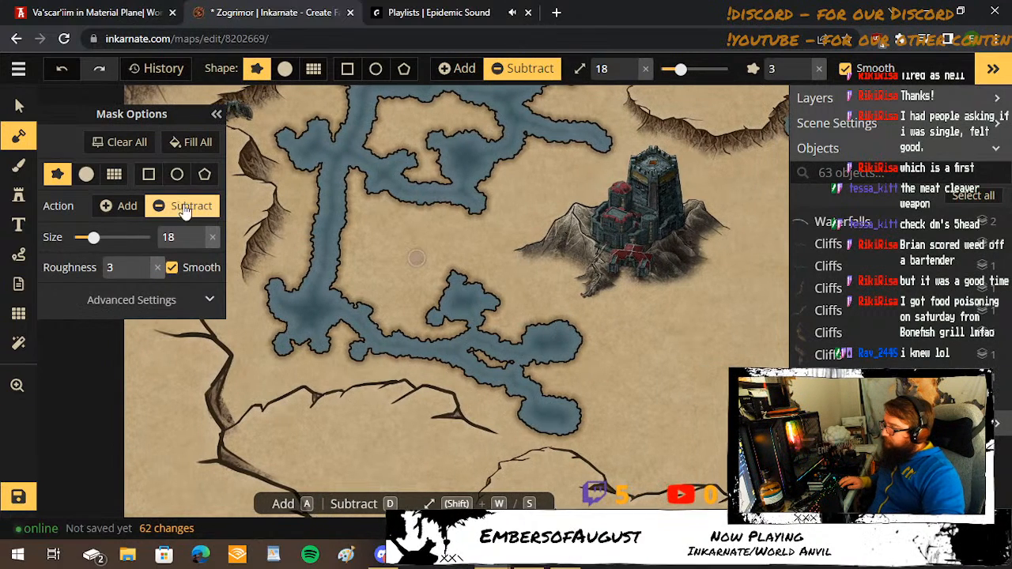
mouse_move(324, 199)
mouse_down()
mouse_move(306, 233)
mouse_move(310, 249)
mouse_up()
drag(343, 219, 350, 230)
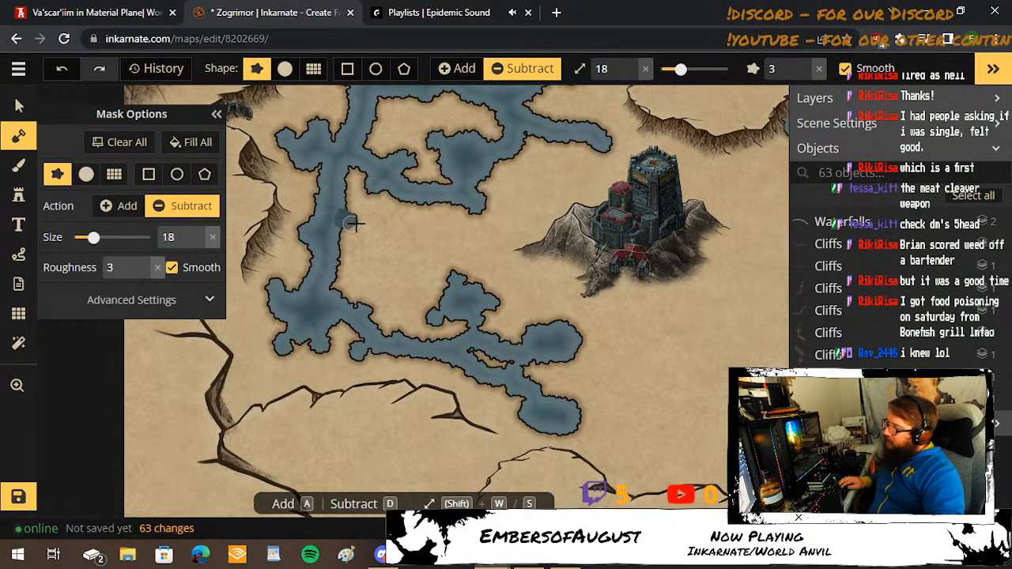
click(321, 191)
key(shift+s)
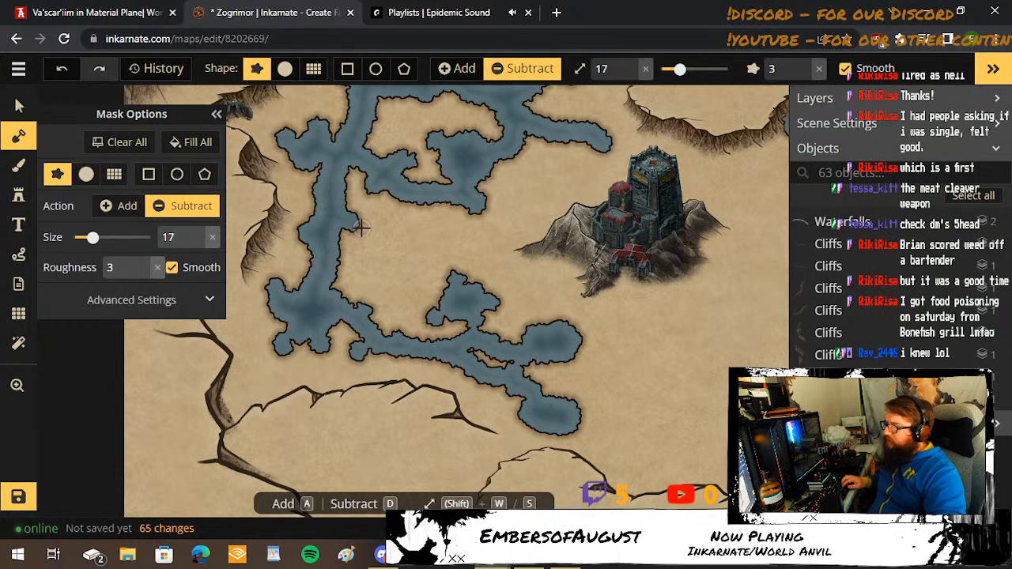
key(shift+s)
key(shift+s)
key(shift+s)
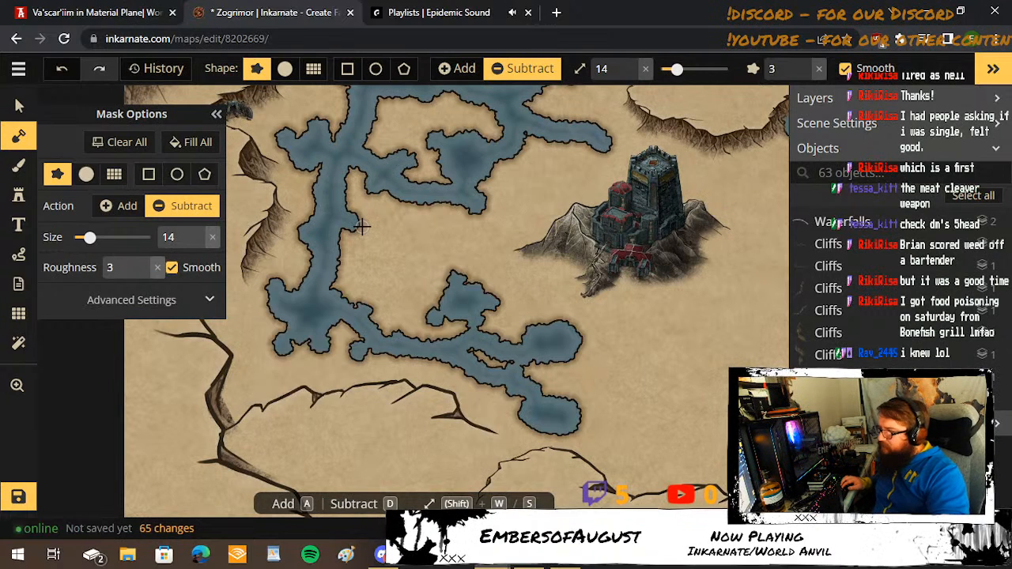
click(361, 227)
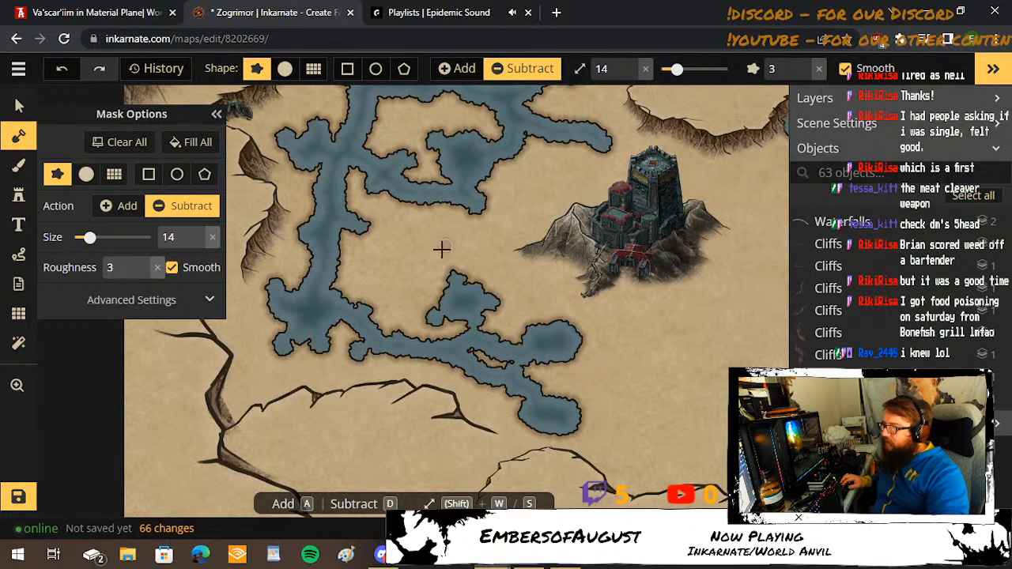
Consult the World Anvil swamp map and extend the southernmost connected pool eastward with brush size 26.
key(shift+w)
key(shift+w)
key(shift+w)
key(shift+w)
key(shift+w)
key(shift+w)
key(shift+w)
key(shift+w)
key(shift+w)
key(shift+w)
key(shift+w)
key(shift+w)
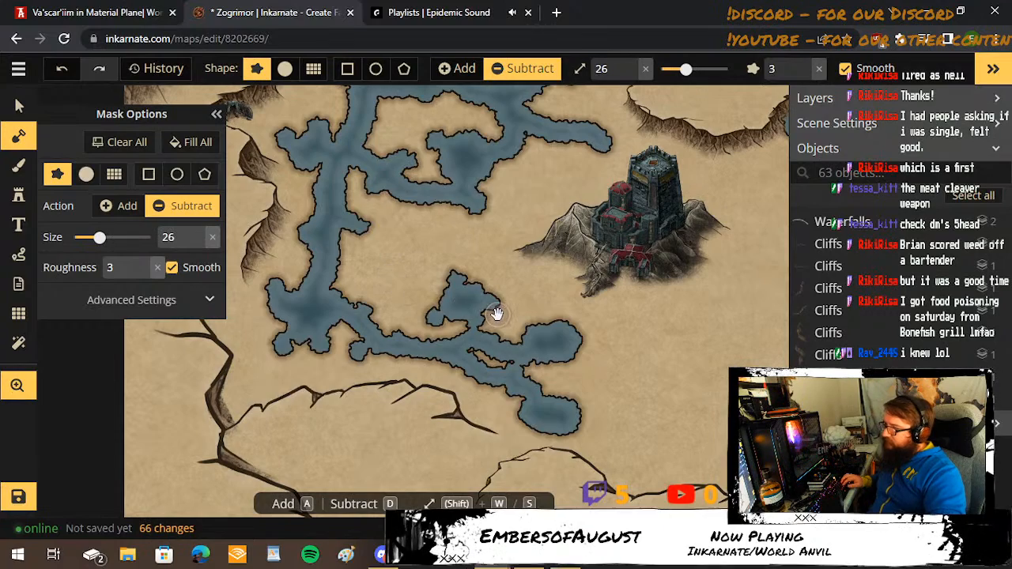
drag(498, 313, 271, 287)
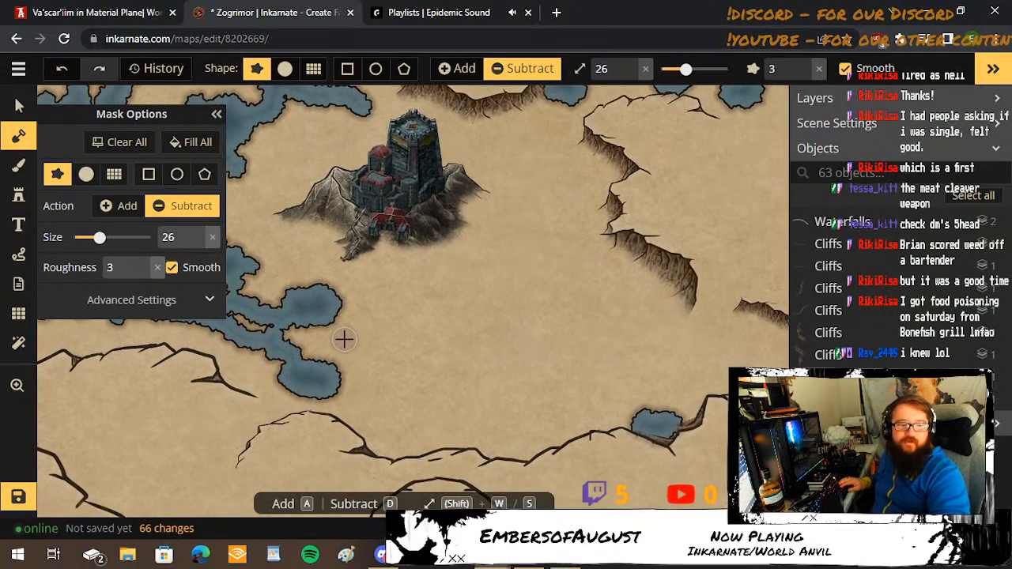
click(38, 12)
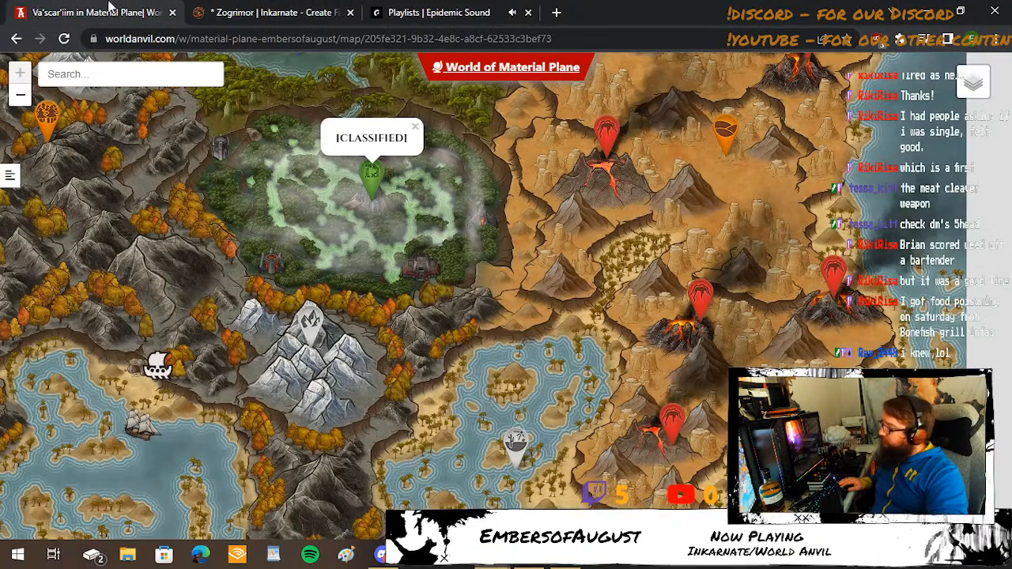
click(247, 12)
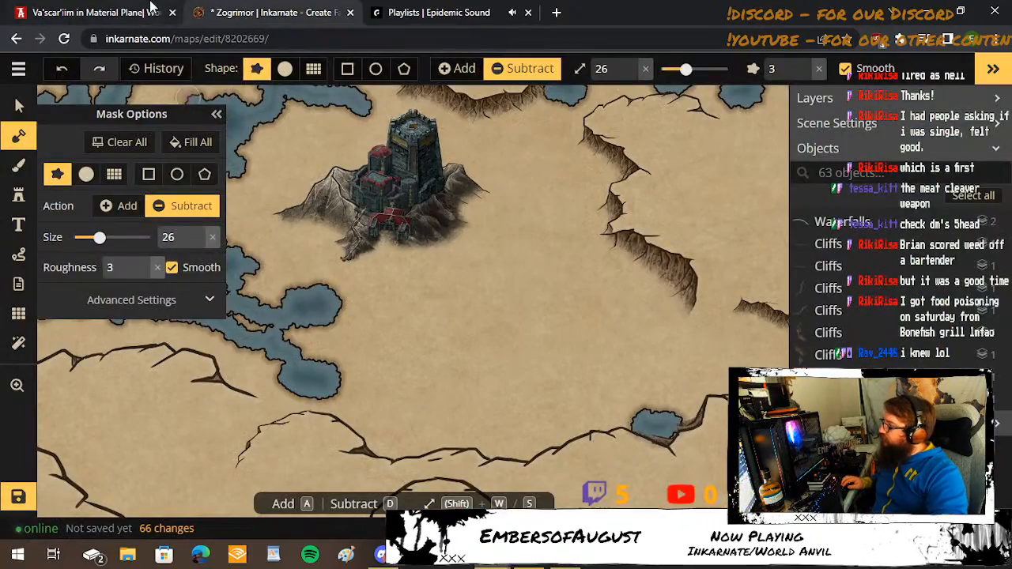
click(150, 8)
click(284, 12)
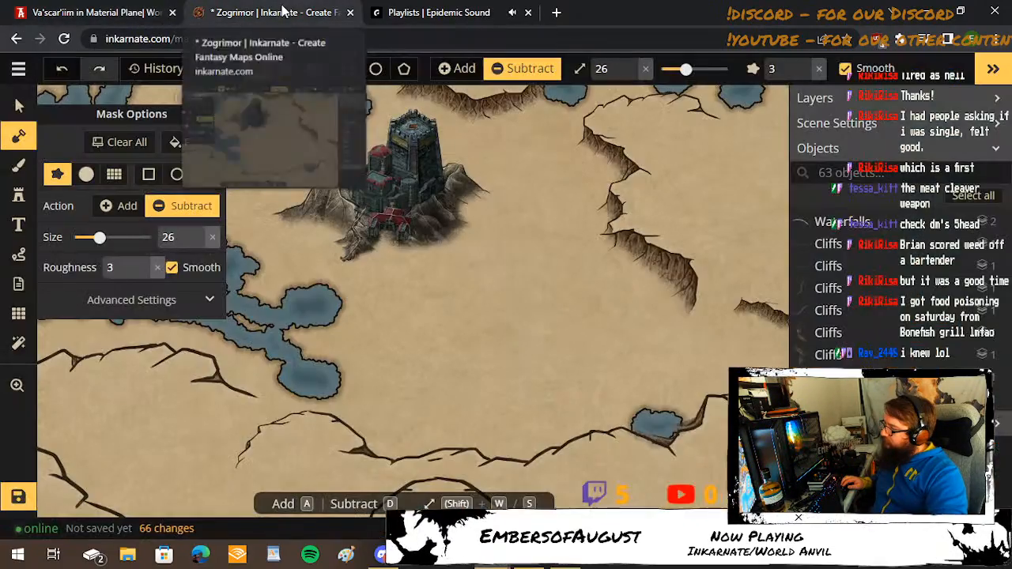
drag(337, 370, 385, 365)
Carve a channel at brush size 18 northeast from the extended southern pool, adding small lobes along it and at its tip.
key(shift+s)
key(s)
key(s)
key(s)
key(s)
key(s)
key(s)
key(s)
key(s)
key(s)
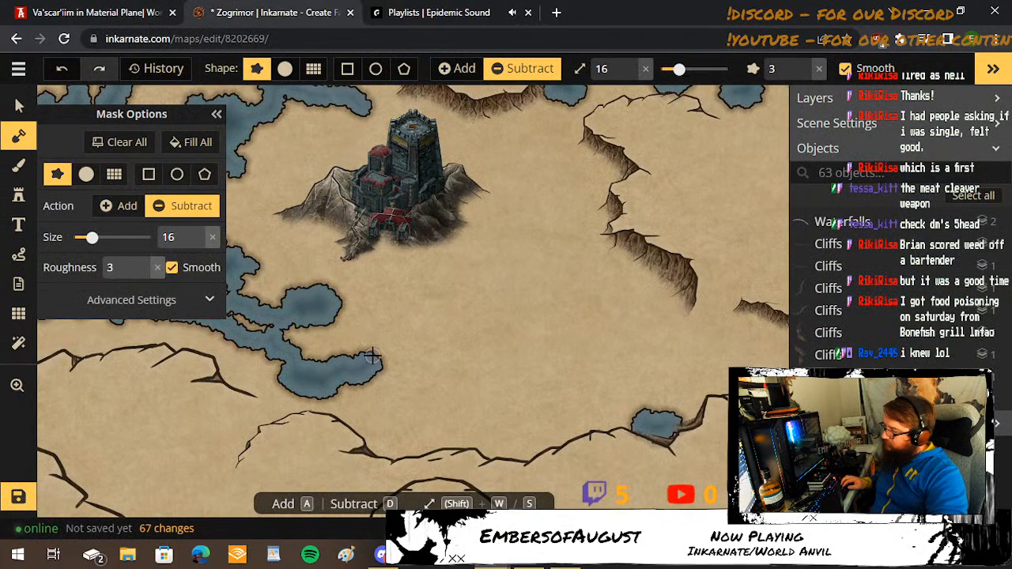
key(w)
key(w)
drag(374, 358, 414, 318)
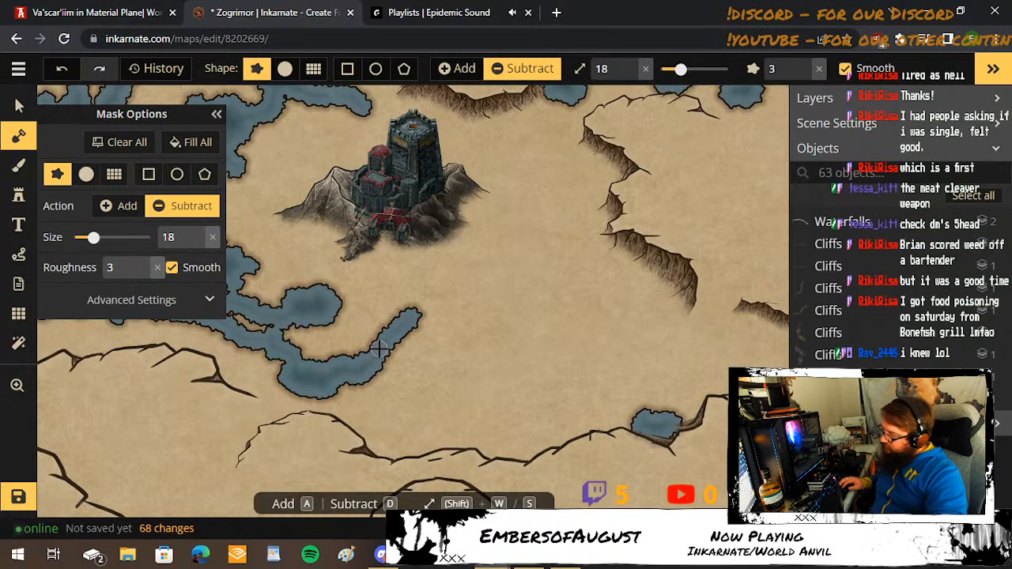
mouse_move(379, 352)
mouse_down()
mouse_move(384, 327)
mouse_move(393, 337)
mouse_move(407, 332)
mouse_up()
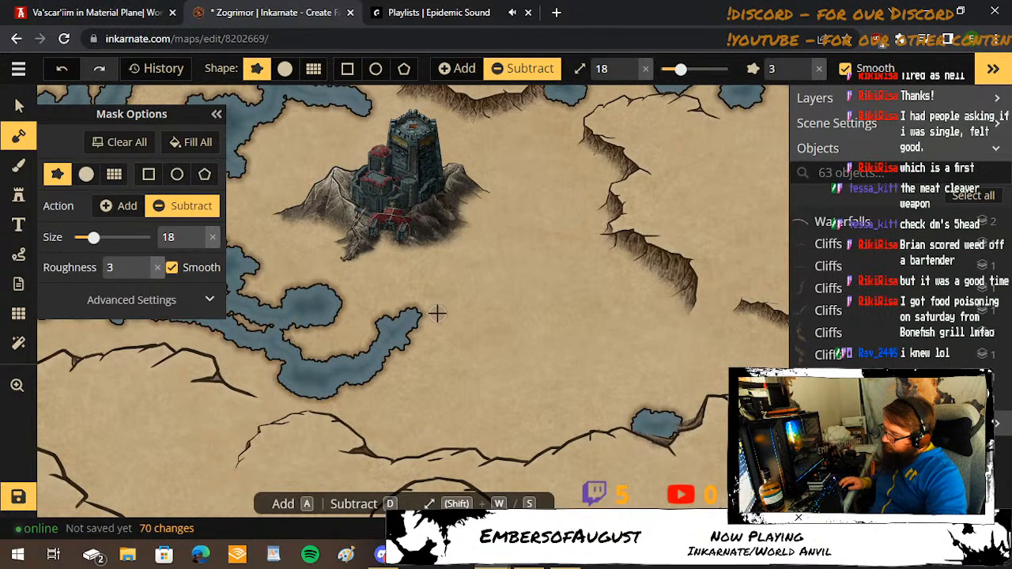
click(420, 297)
click(419, 313)
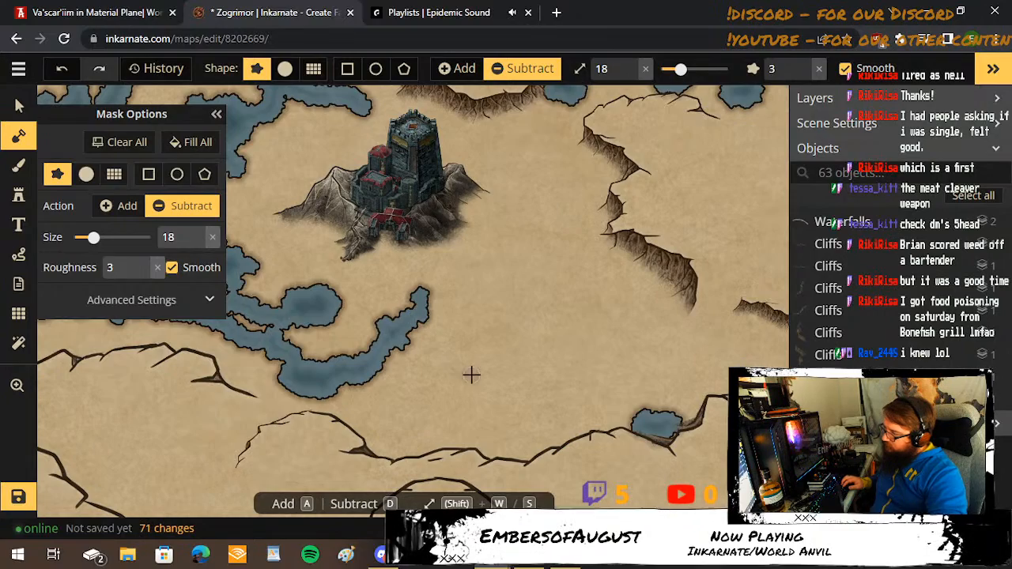
Consult the World Anvil swamp map and carve a channel from the pool west of the castle southeast through the southern pool to the eastern channel's tip.
click(87, 11)
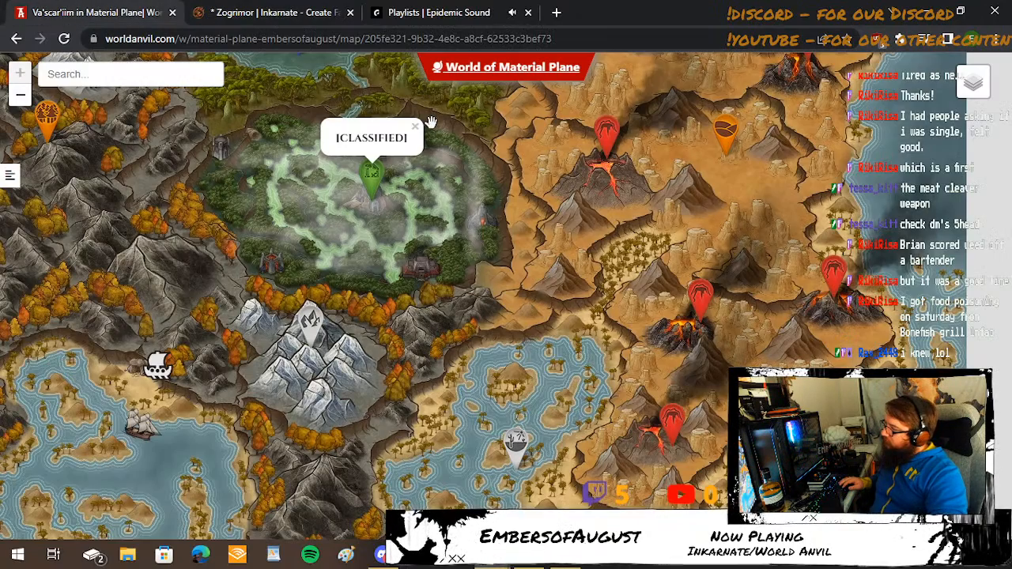
click(272, 12)
drag(356, 330, 455, 386)
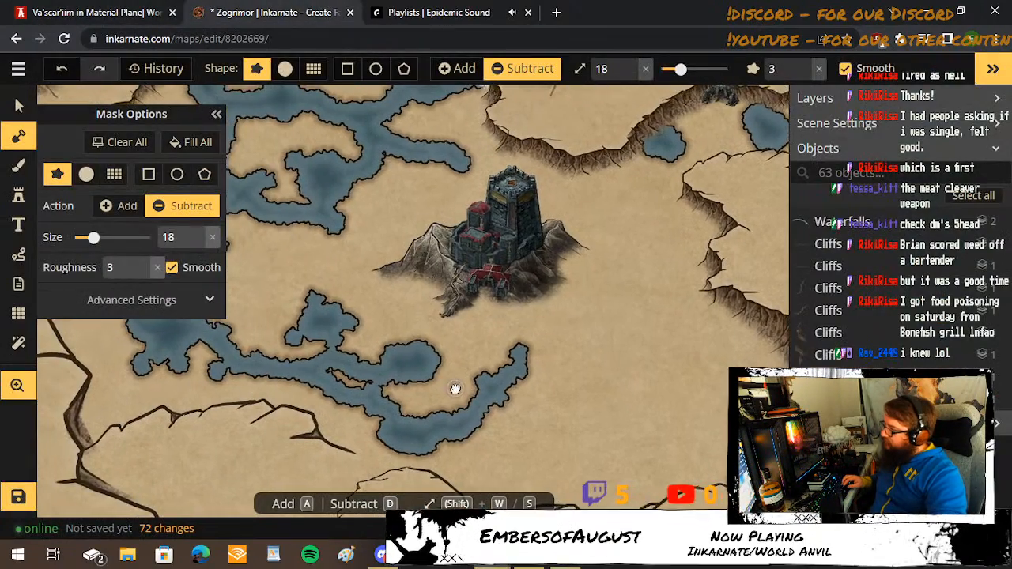
mouse_move(332, 229)
mouse_down()
mouse_move(334, 269)
mouse_move(350, 290)
mouse_move(424, 326)
mouse_move(430, 361)
mouse_move(446, 346)
mouse_move(510, 353)
mouse_up()
Widen the new channel's eastern junction at brush size 15, and touch up the banks around the southern pools and the channel's northern mouth.
key(bracketleft)
key(bracketleft)
key(bracketleft)
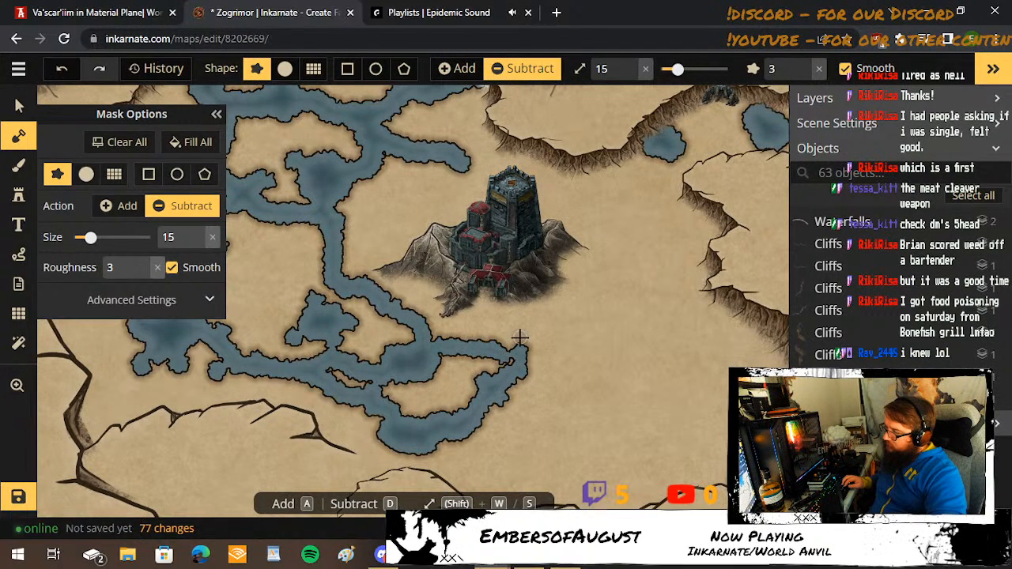
click(515, 352)
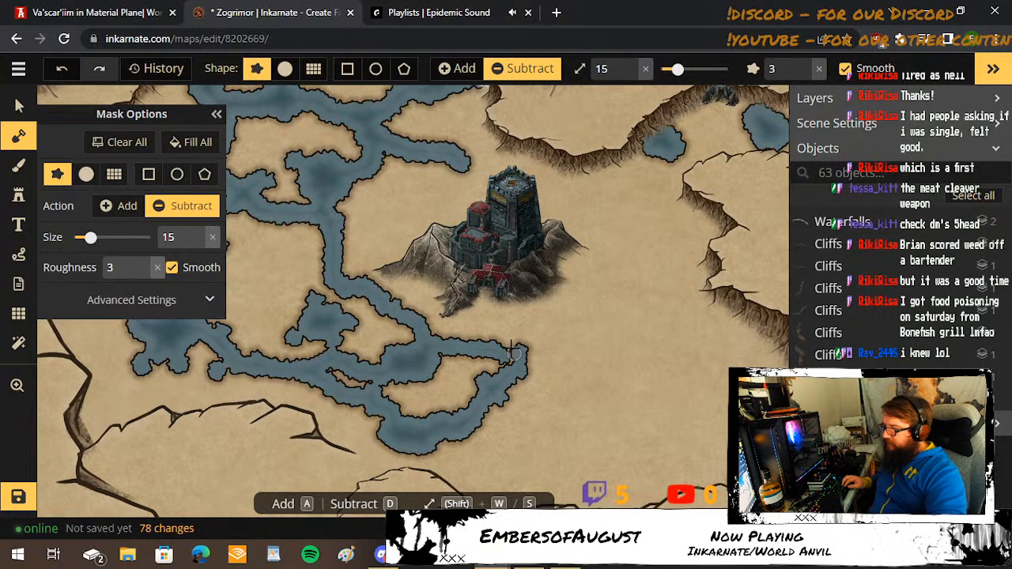
click(509, 345)
mouse_move(519, 360)
mouse_down()
mouse_move(502, 355)
mouse_move(517, 362)
mouse_up()
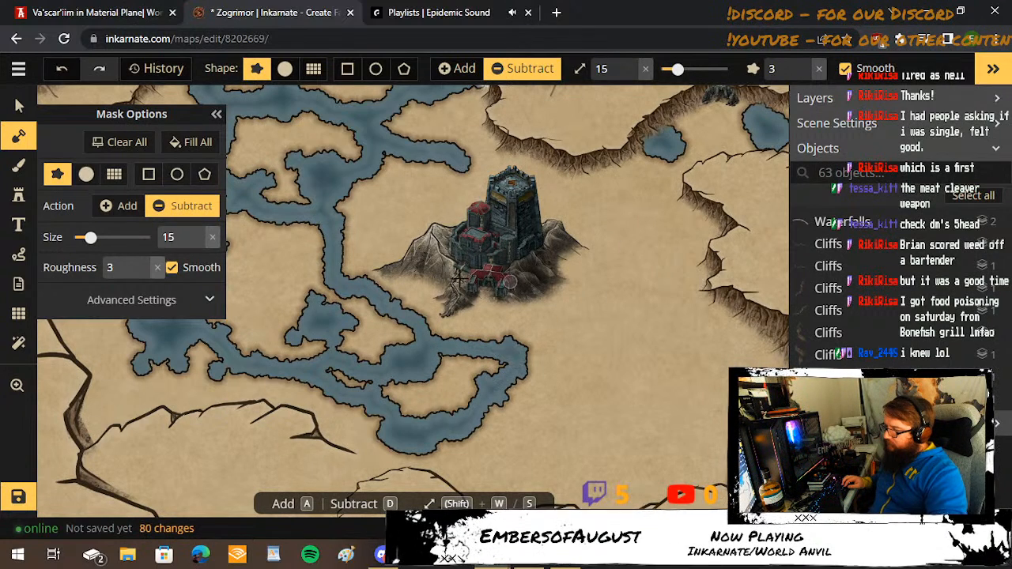
click(439, 353)
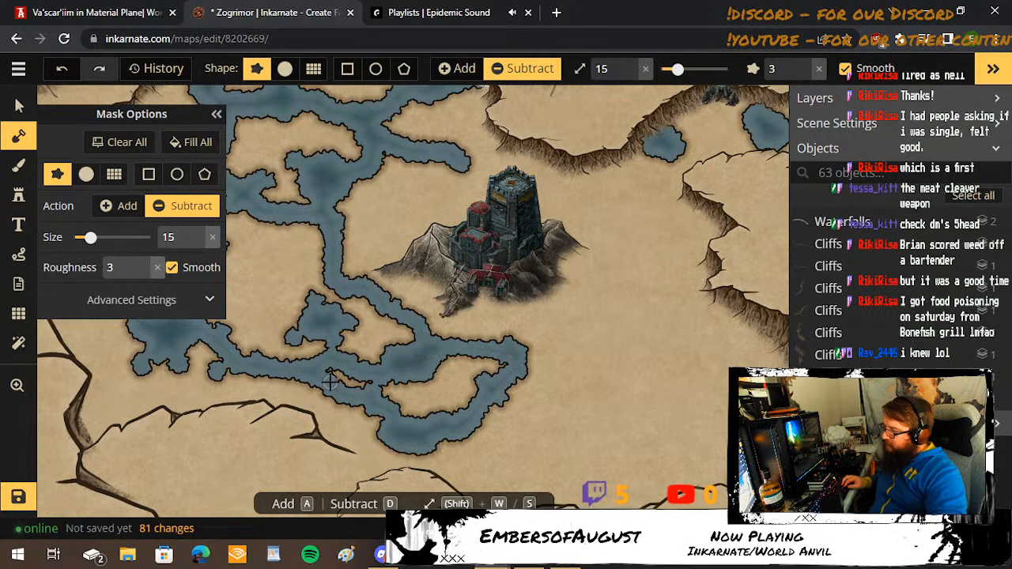
click(374, 384)
click(325, 368)
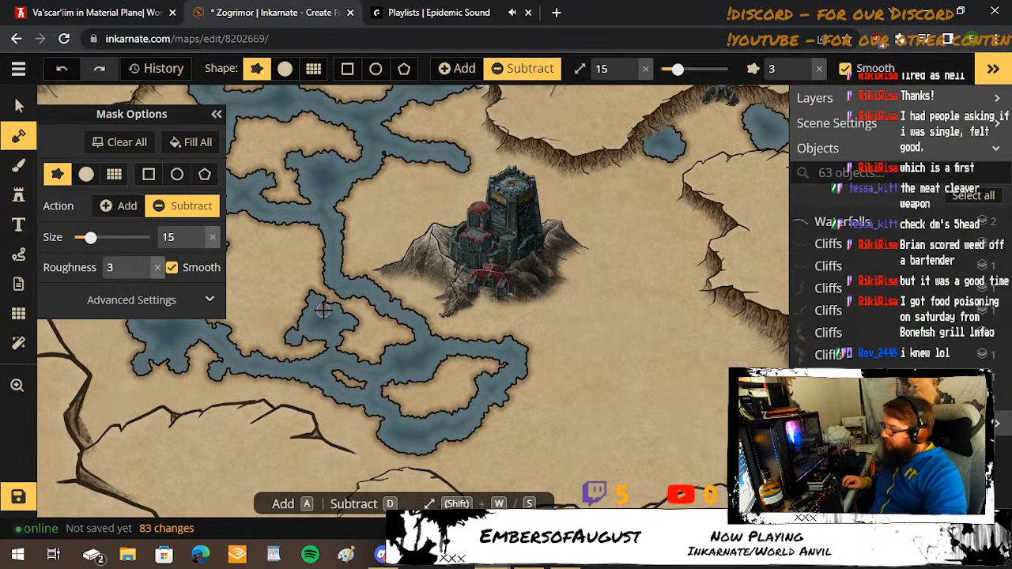
click(351, 219)
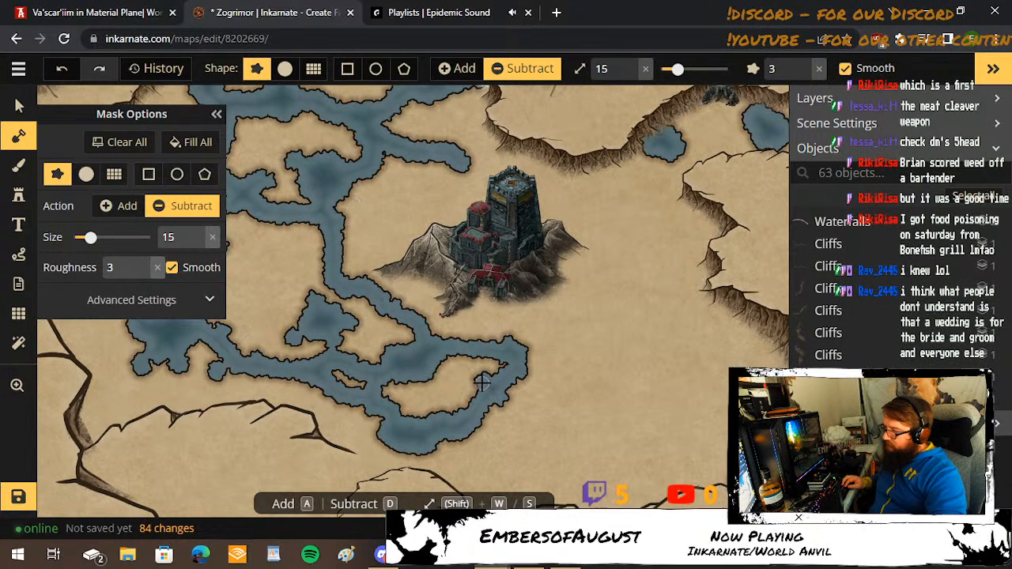
Switch to the World Anvil map and examine the swamp's river layout.
click(132, 8)
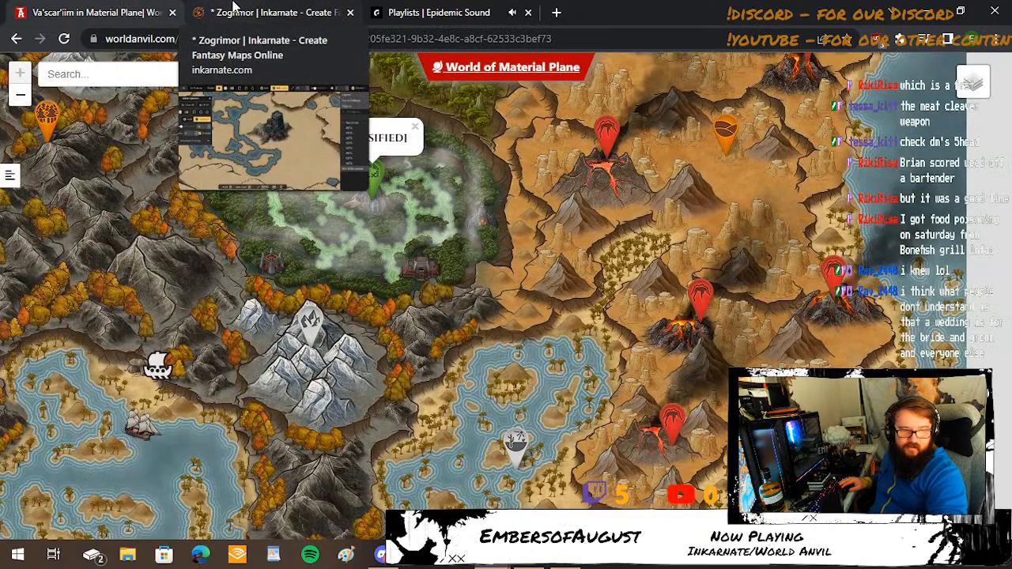
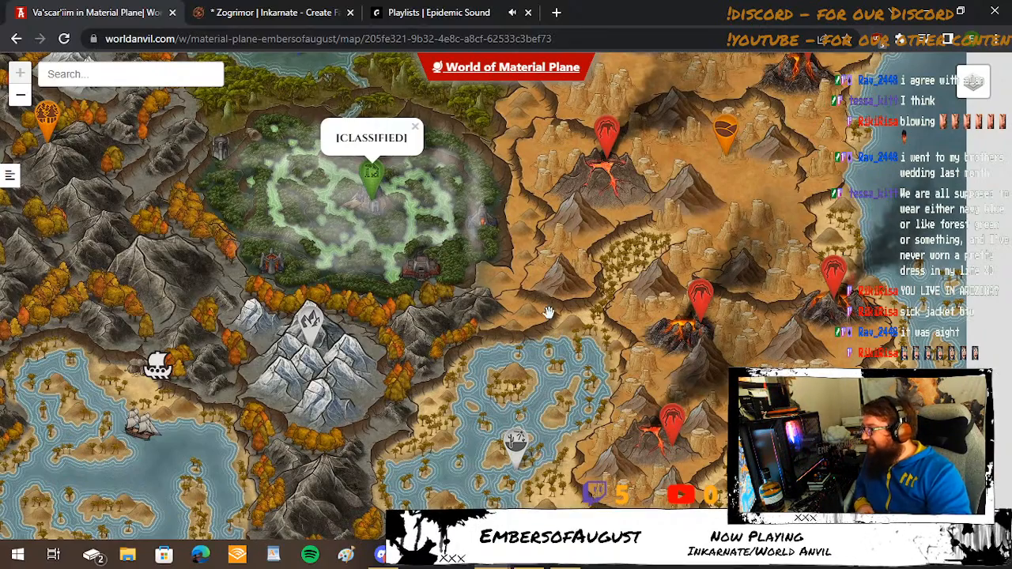
Compare with the World Anvil swamp map and carve a channel from the eastern junction, curving southeast and back up to the north.
click(267, 9)
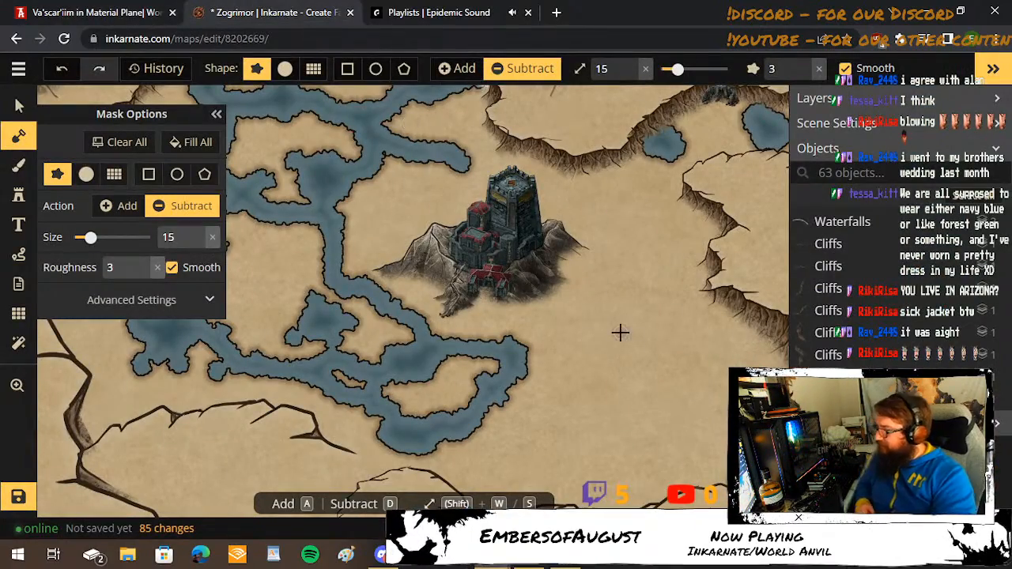
click(94, 8)
click(237, 13)
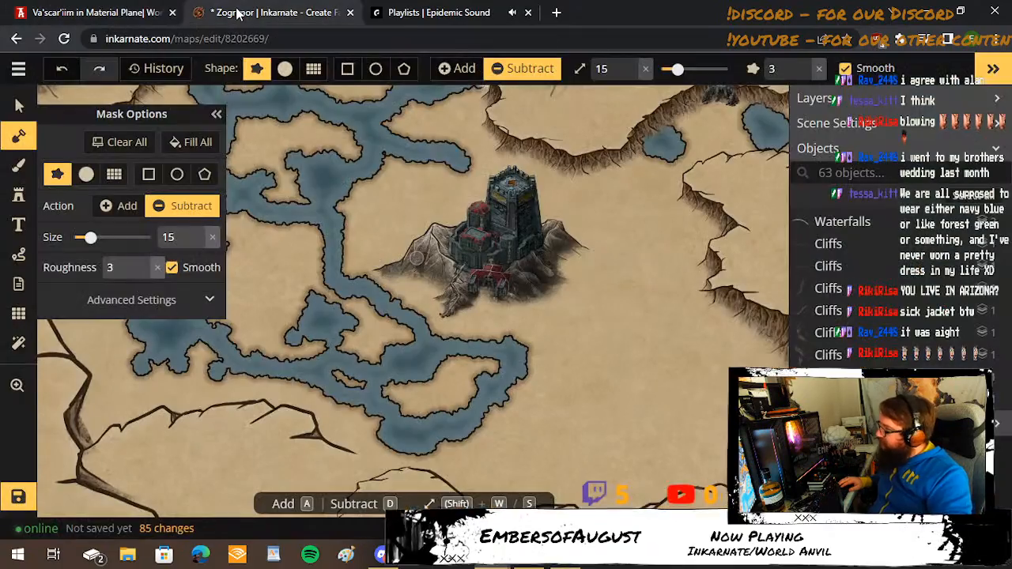
click(118, 15)
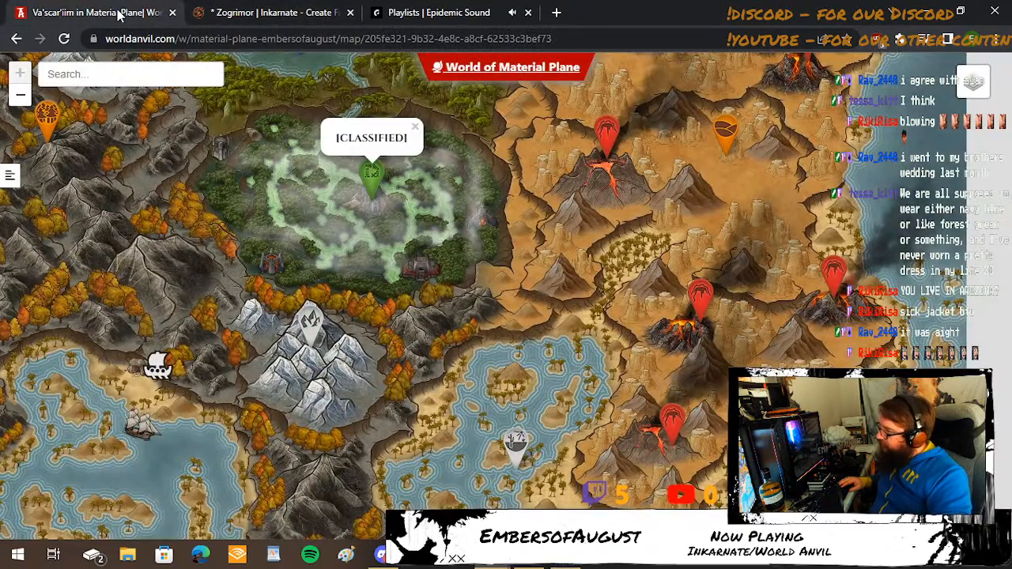
click(289, 8)
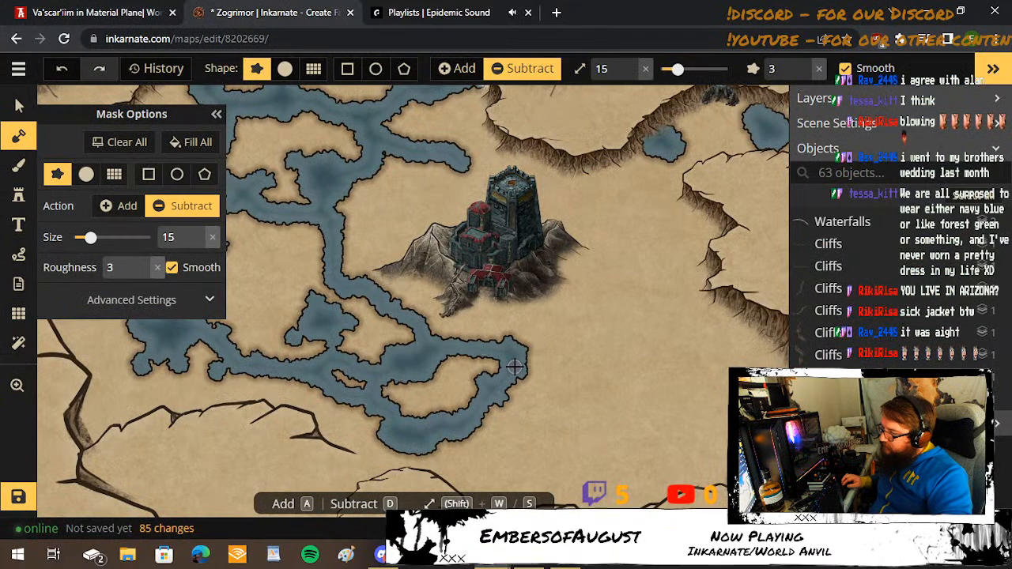
mouse_move(514, 366)
mouse_down()
mouse_move(550, 413)
mouse_move(584, 416)
mouse_move(620, 355)
mouse_move(612, 292)
mouse_up()
Consult the World Anvil map and extend the channel at brush size 17 east to the cliffs beyond the castle.
key(shift+w)
key(shift+w)
key(shift+w)
key(shift+w)
key(shift+w)
key(shift+w)
key(shift+w)
key(shift+w)
key(shift+w)
key(shift+w)
key(shift+w)
key(shift+w)
key(shift+w)
key(shift+s)
key(shift+s)
key(shift+s)
key(shift+s)
key(shift+s)
key(shift+s)
key(shift+s)
key(shift+s)
key(shift+s)
key(shift+s)
key(shift+s)
click(115, 10)
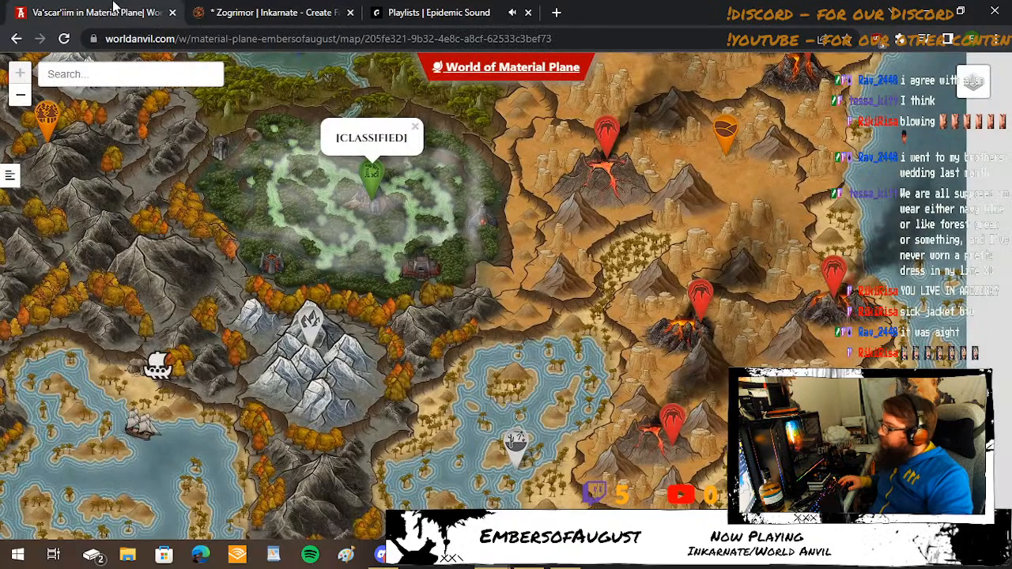
click(328, 11)
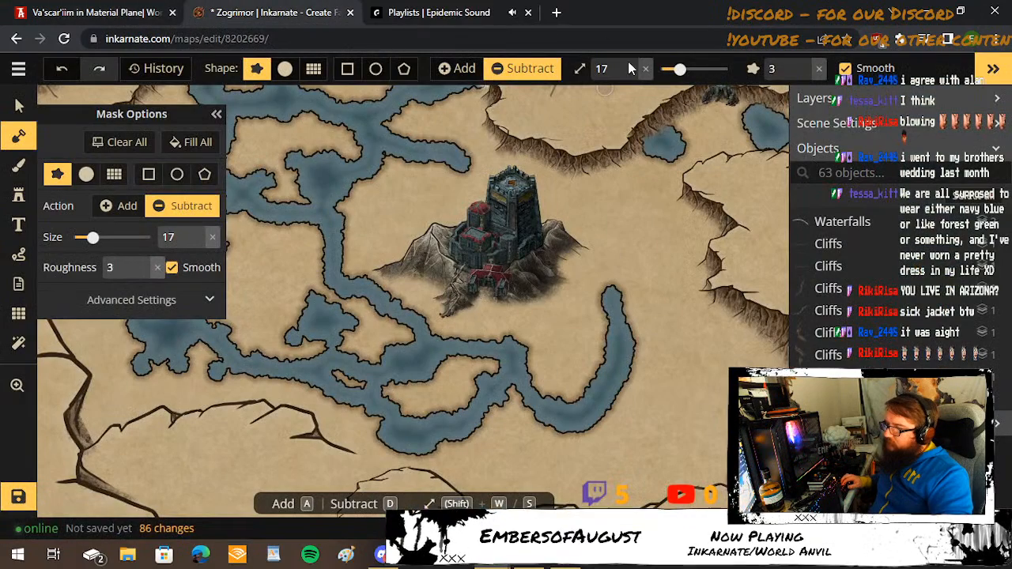
mouse_move(610, 286)
mouse_down()
mouse_move(684, 310)
mouse_move(701, 266)
mouse_up()
Touch up the channel's tip against the eastern cliff by subtracting at brush size 9.
scroll(706, 217, up, 2)
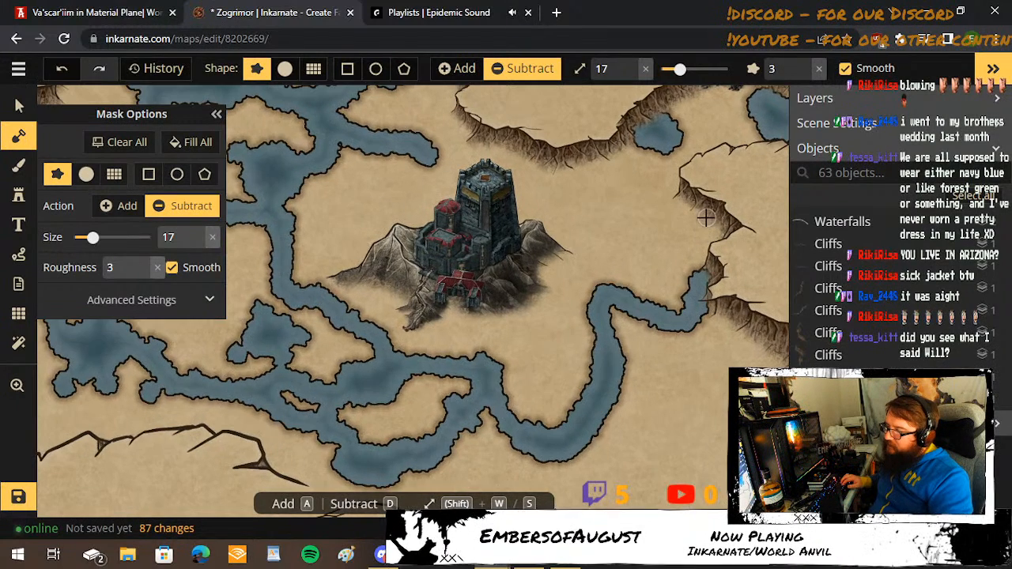
scroll(706, 217, up, 3)
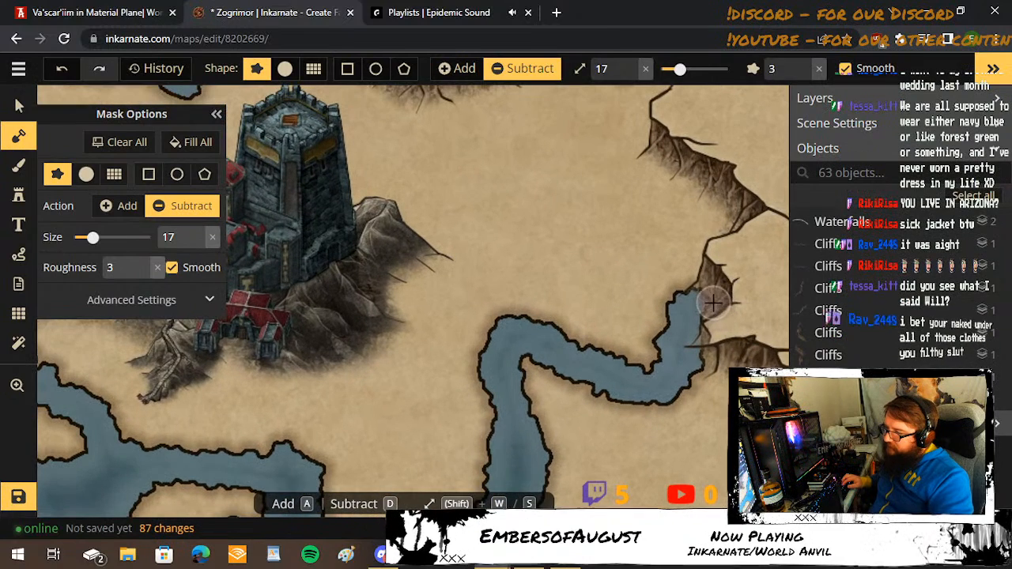
key(bracketleft)
key(bracketleft)
key(bracketleft)
key(bracketleft)
key(bracketleft)
key(bracketleft)
key(bracketleft)
key(bracketleft)
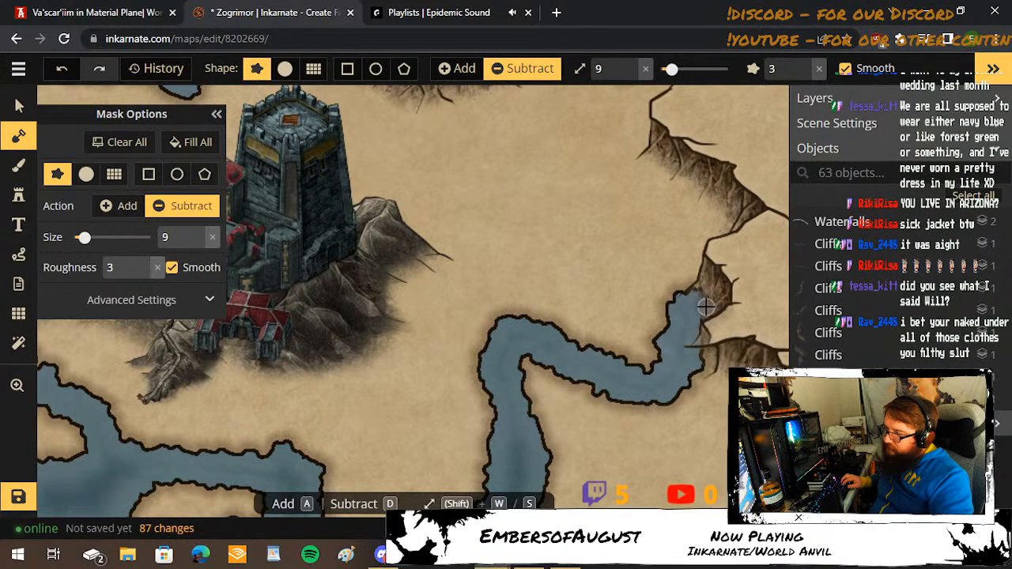
mouse_move(706, 306)
mouse_down()
mouse_move(674, 291)
mouse_move(688, 291)
mouse_move(672, 339)
mouse_up()
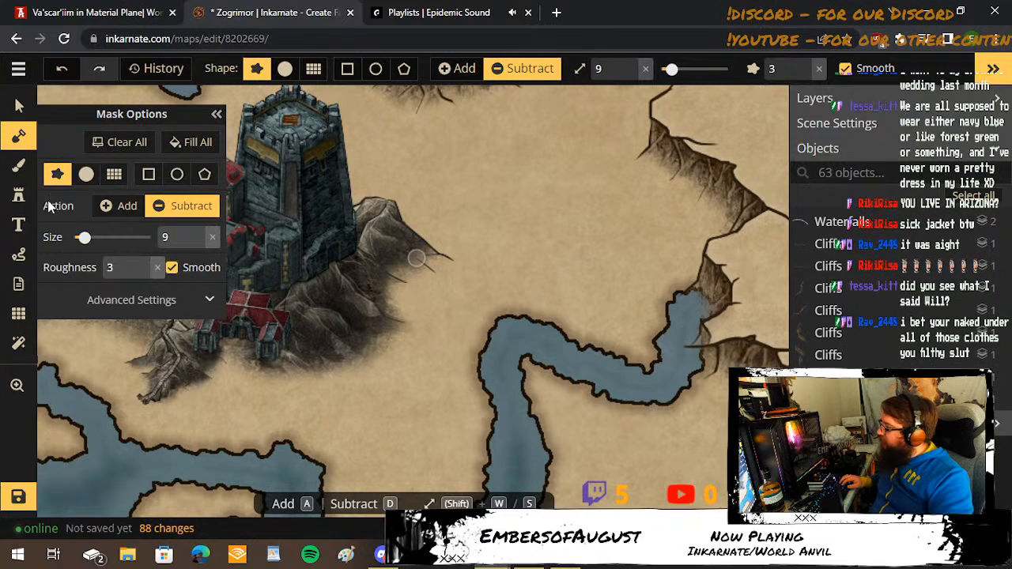
Set the mask brush to Add at size 12 and restore land on the channel's east bank between the cliffs.
click(115, 207)
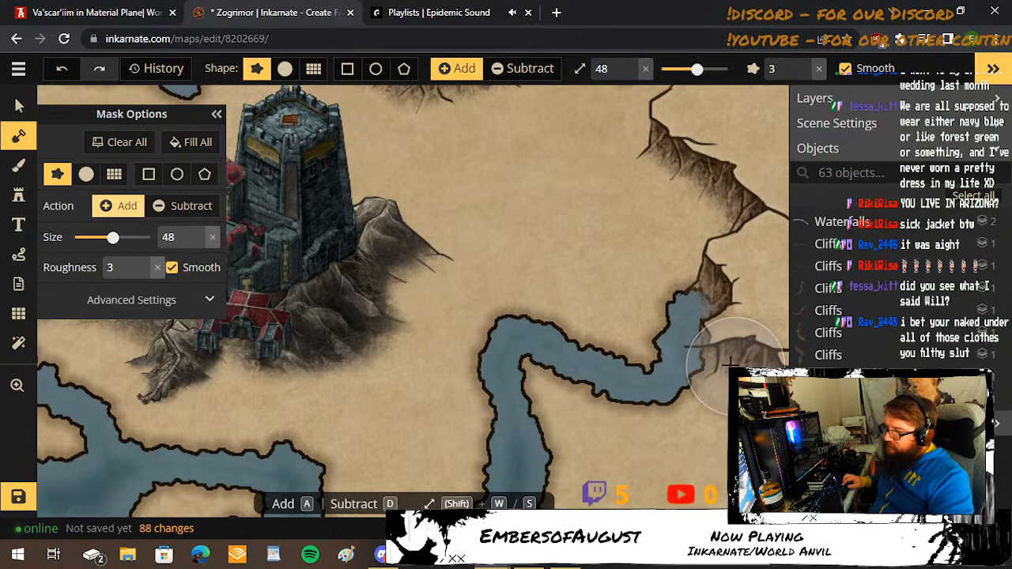
key(bracketleft)
key(bracketleft)
key(bracketleft)
key(bracketleft)
key(bracketleft)
key(bracketleft)
key(bracketleft)
key(bracketleft)
key(bracketleft)
key(bracketleft)
key(bracketleft)
key(bracketleft)
key(bracketleft)
key(bracketleft)
key(bracketleft)
key(bracketleft)
key(bracketleft)
key(bracketleft)
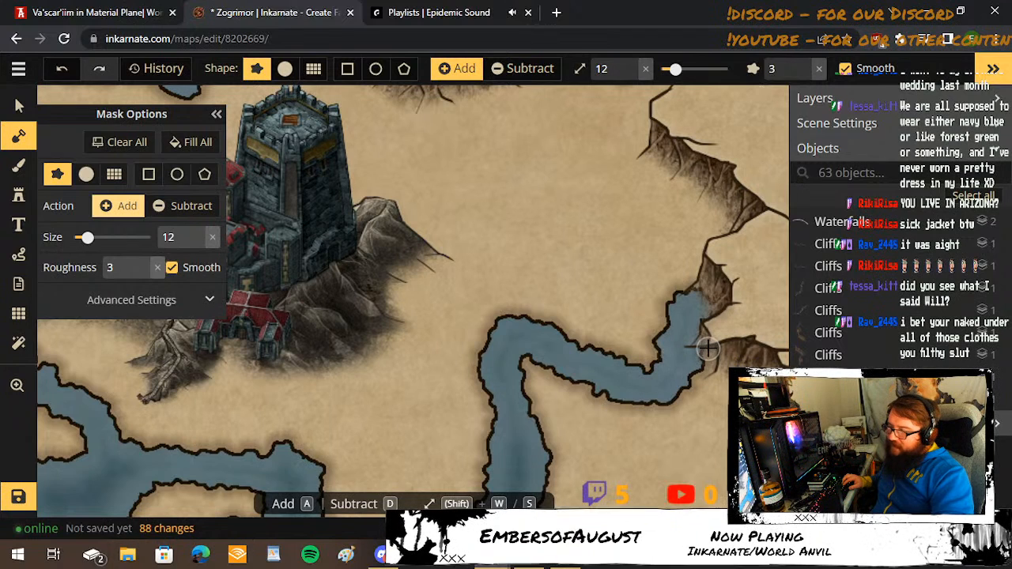
mouse_move(707, 348)
mouse_down()
mouse_move(697, 347)
mouse_move(706, 344)
mouse_up()
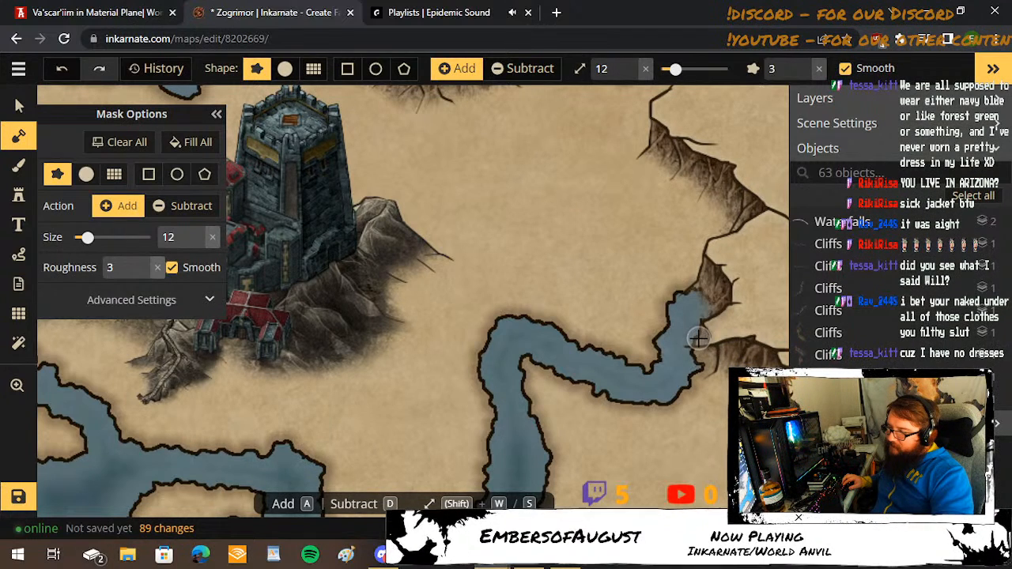
Reduce the brush to size 7 and fill in small bits of land along the channel's bank beside the cliffs.
key(shift+s)
key(shift+s)
key(shift+s)
key(shift+s)
key(shift+s)
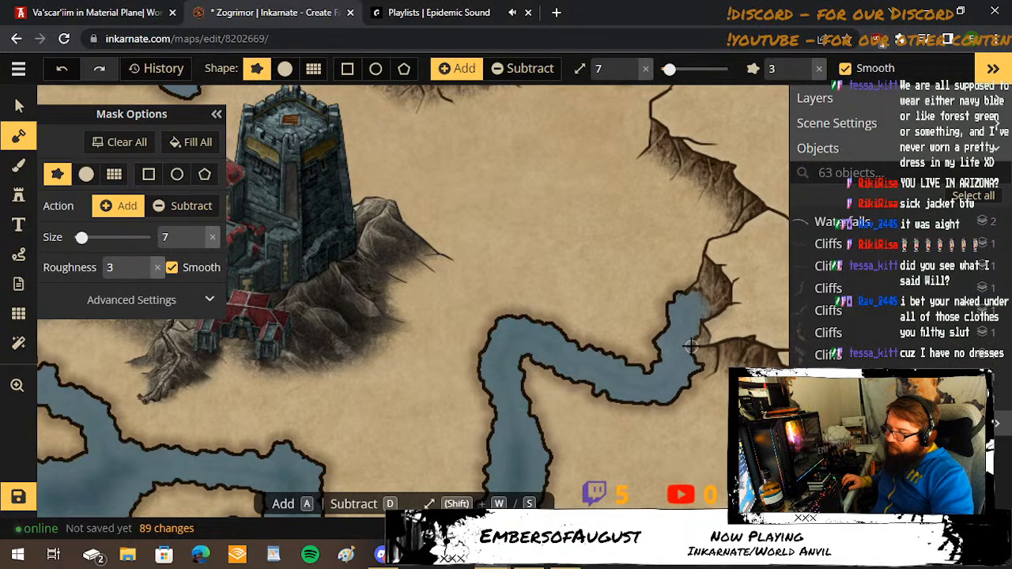
click(692, 346)
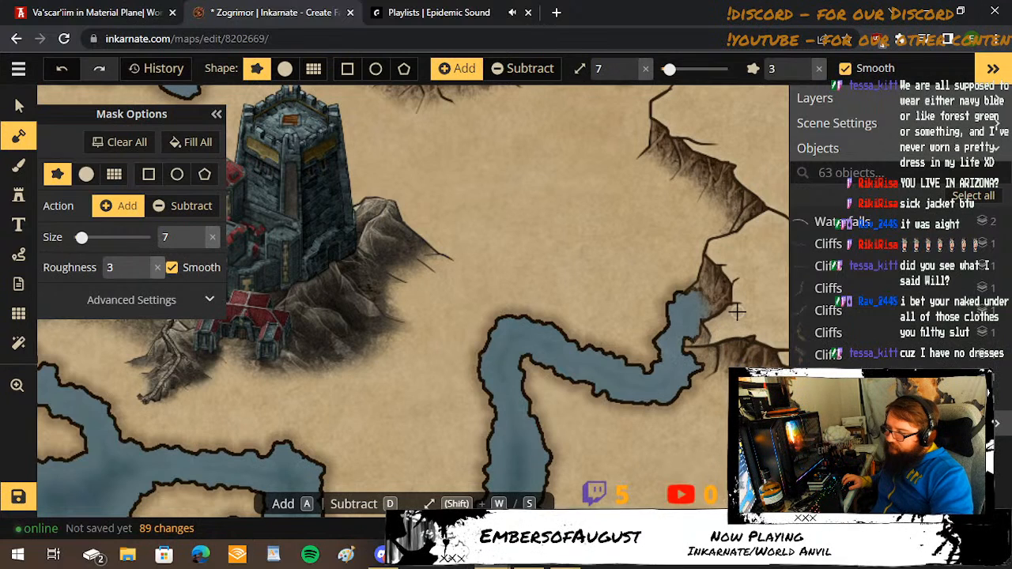
click(704, 362)
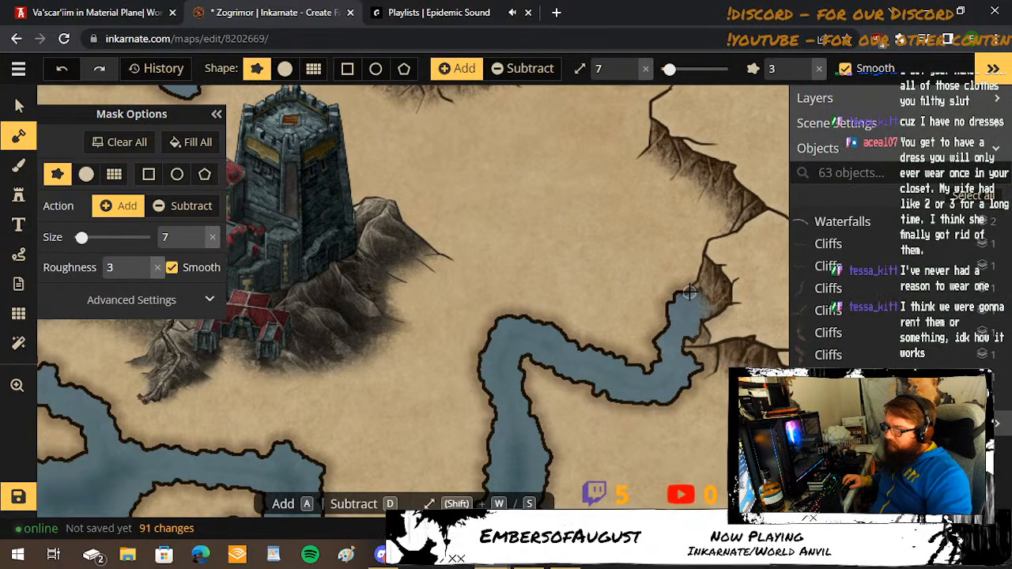
click(713, 311)
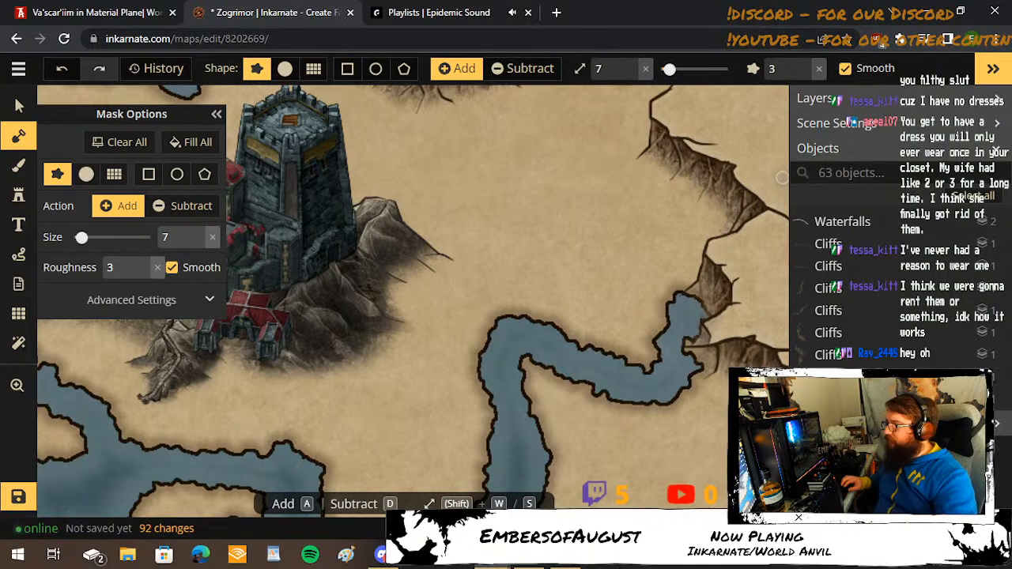
Narrow the channel below its northern bend with added land, and carve both banks back with Subtract at brush size 9.
click(232, 16)
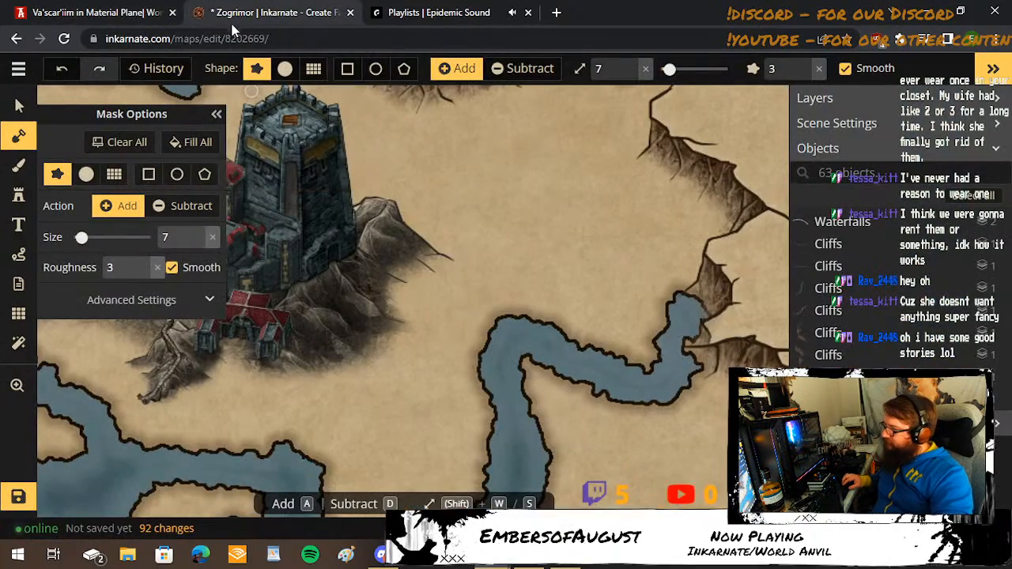
click(547, 422)
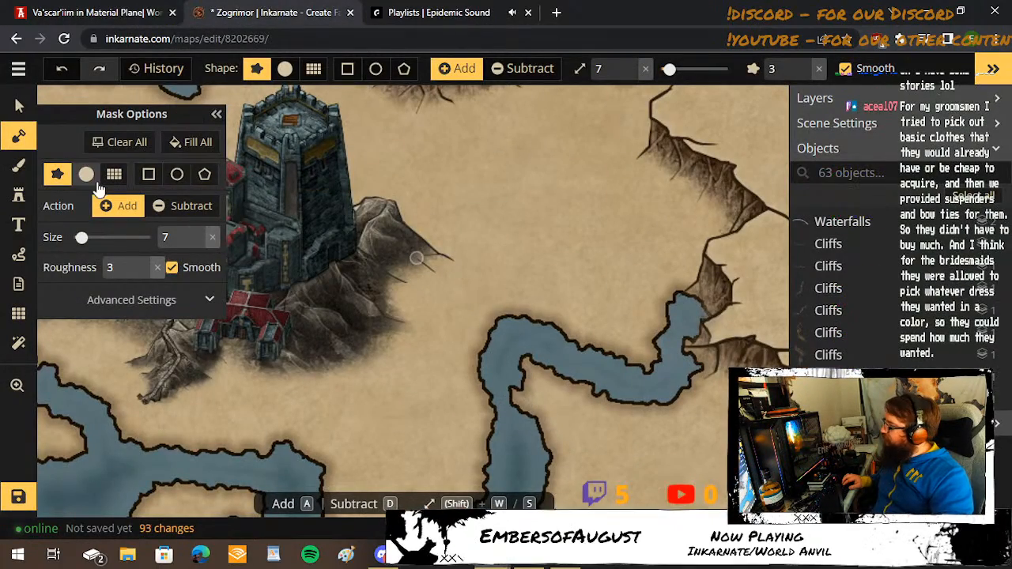
click(180, 208)
mouse_move(499, 395)
mouse_down()
mouse_move(507, 438)
mouse_move(510, 394)
mouse_move(546, 436)
mouse_up()
click(487, 388)
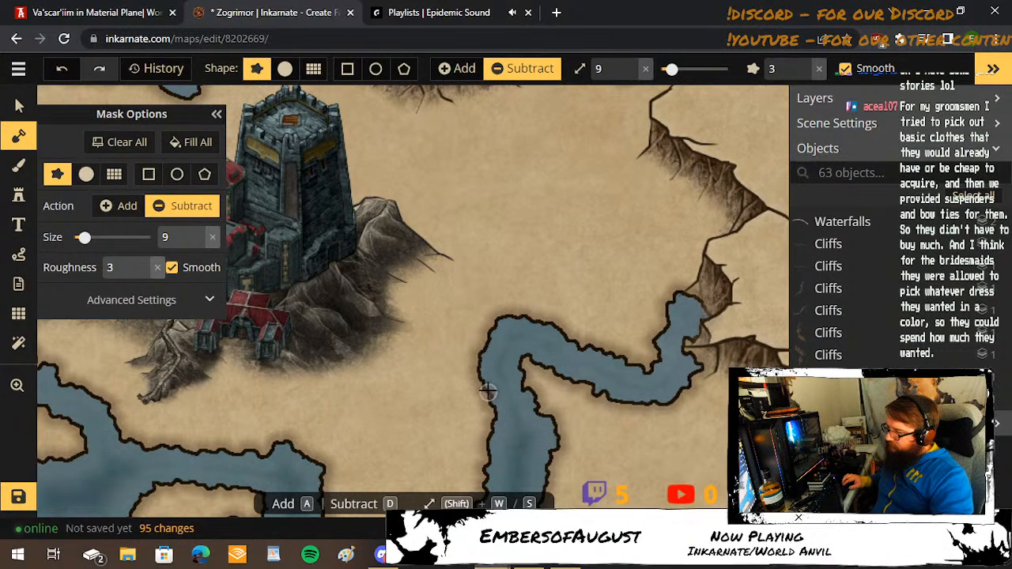
Roughen both banks of the curved eastern channel with small notches at brush size 9, down to its western junction.
drag(506, 383, 500, 215)
scroll(501, 218, down, 1)
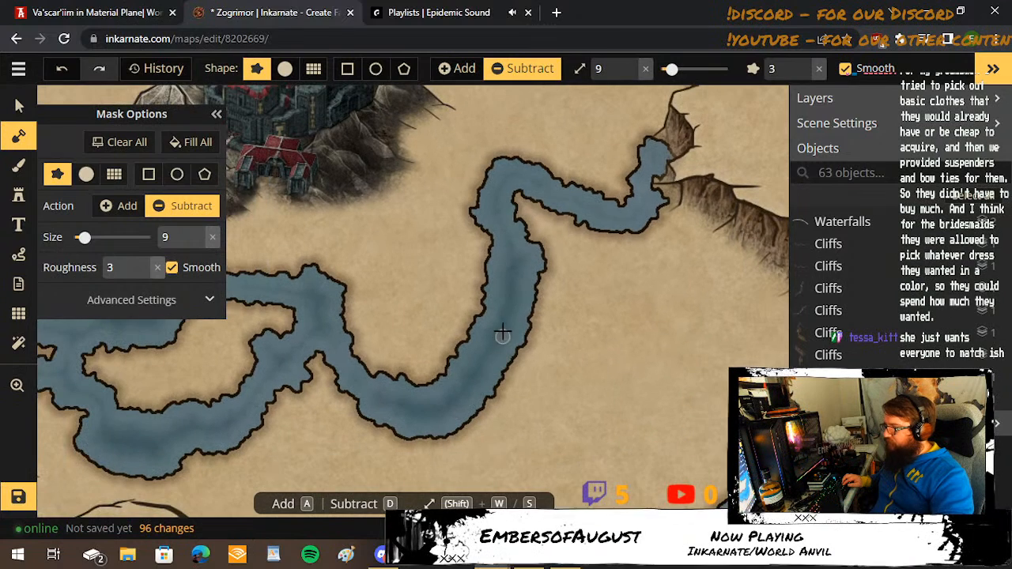
drag(479, 308, 470, 306)
drag(468, 347, 450, 361)
mouse_move(464, 414)
mouse_down()
mouse_move(484, 422)
mouse_move(491, 388)
mouse_move(539, 325)
mouse_move(546, 278)
mouse_move(544, 305)
mouse_move(547, 294)
mouse_up()
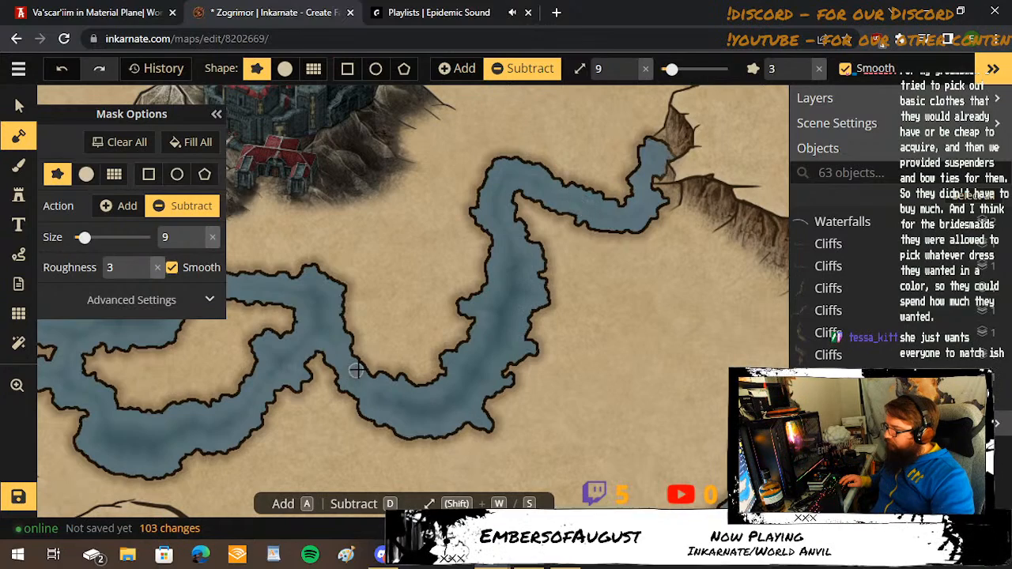
mouse_move(364, 365)
mouse_down()
mouse_move(377, 397)
mouse_move(337, 400)
mouse_up()
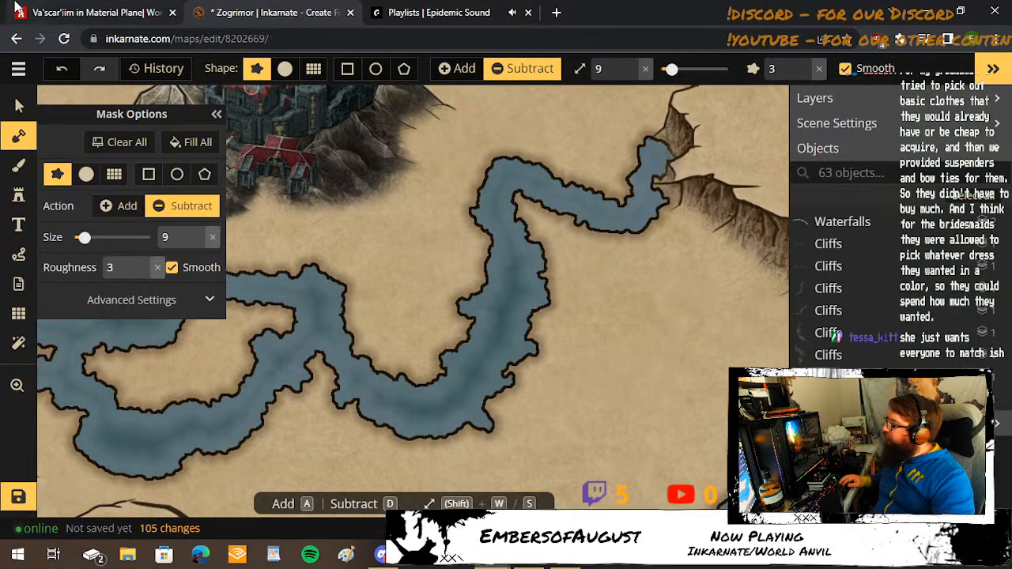
Consult the World Anvil map and carve a branch at brush size 20 from the curved channel southeast to the pool, smoothing its bend.
click(40, 11)
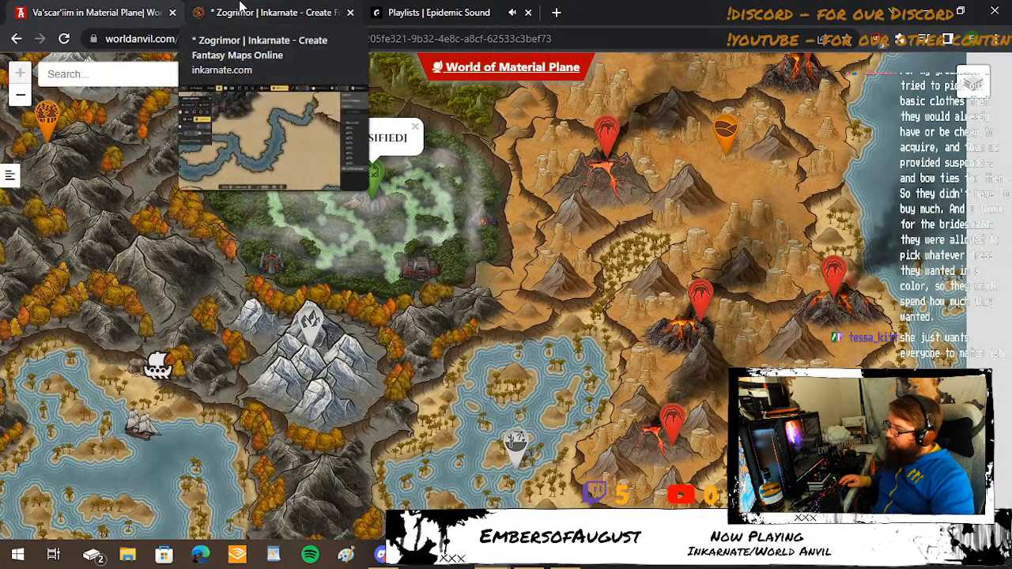
click(239, 9)
key(space)
drag(723, 368, 652, 359)
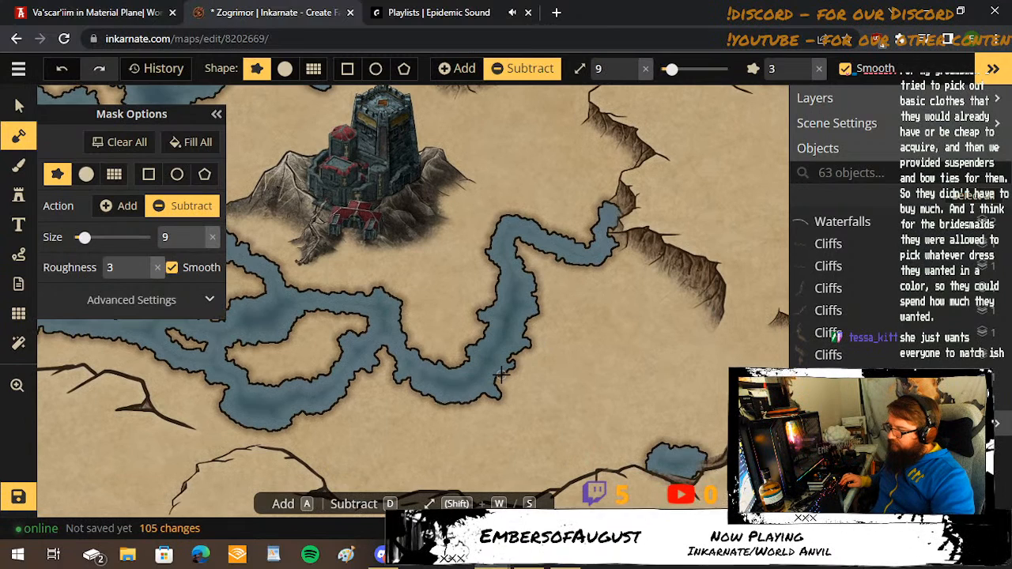
key(shift+w)
key(shift+w)
key(shift+w)
key(shift+w)
key(shift+w)
key(shift+w)
key(shift+w)
key(shift+w)
key(shift+w)
key(shift+w)
key(shift+w)
mouse_move(510, 376)
mouse_down()
mouse_move(547, 402)
mouse_move(576, 399)
mouse_up()
mouse_move(576, 373)
mouse_down()
mouse_move(650, 449)
mouse_move(676, 448)
mouse_up()
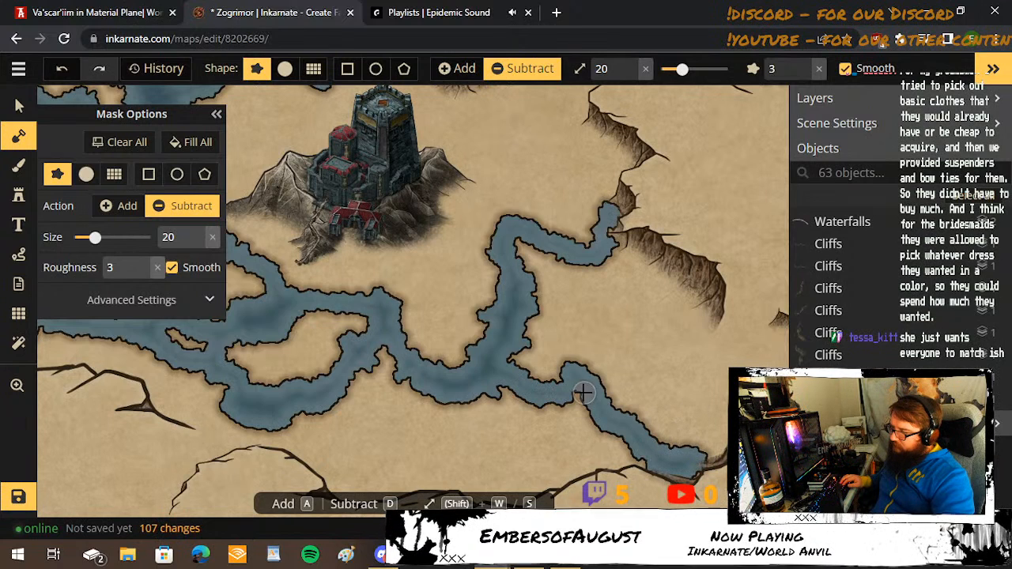
drag(583, 393, 552, 374)
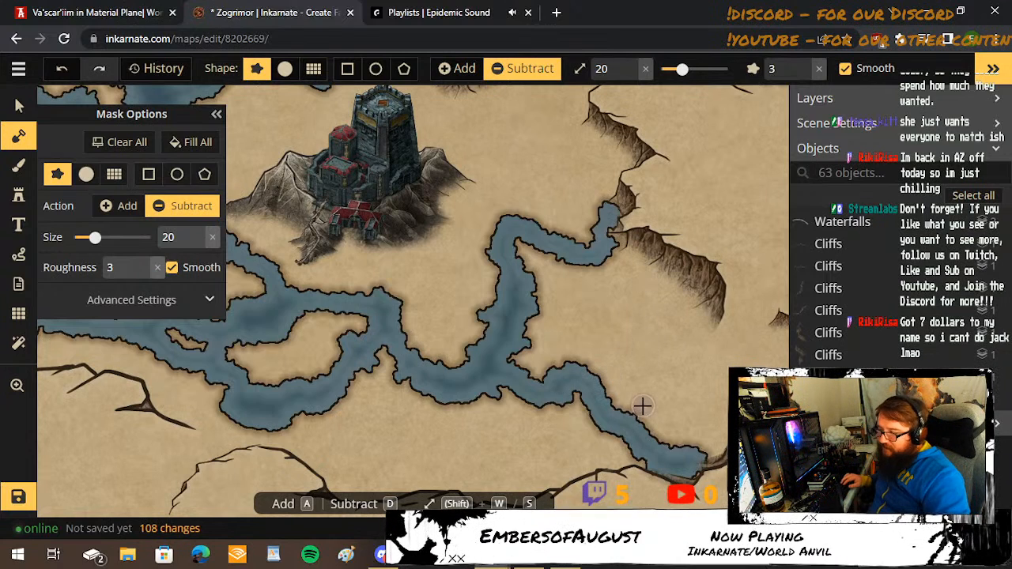
Carve a small lobe at brush size 15 on the southwest bank of the southeastern branch.
key(s)
key(s)
key(s)
key(s)
key(s)
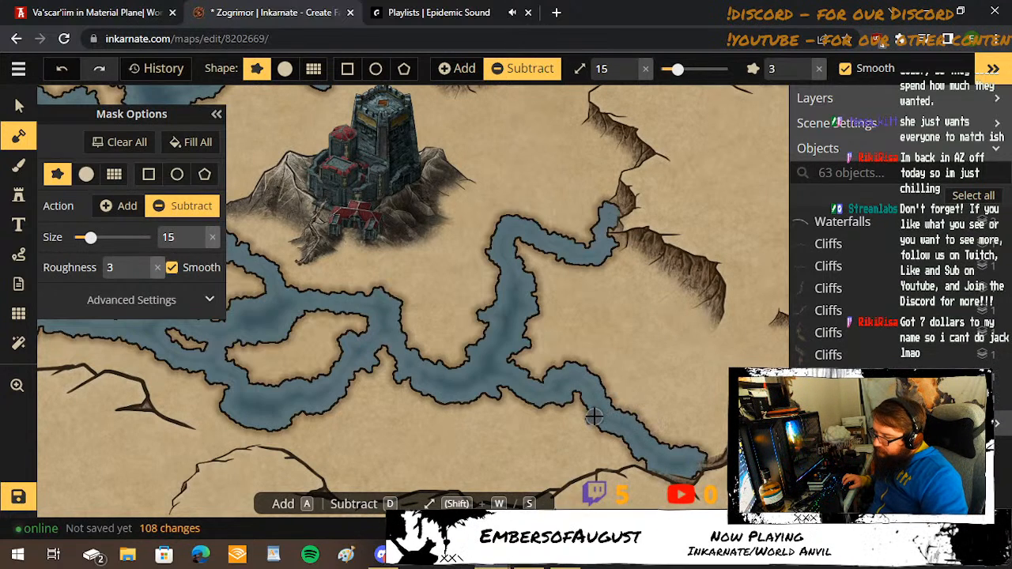
click(589, 419)
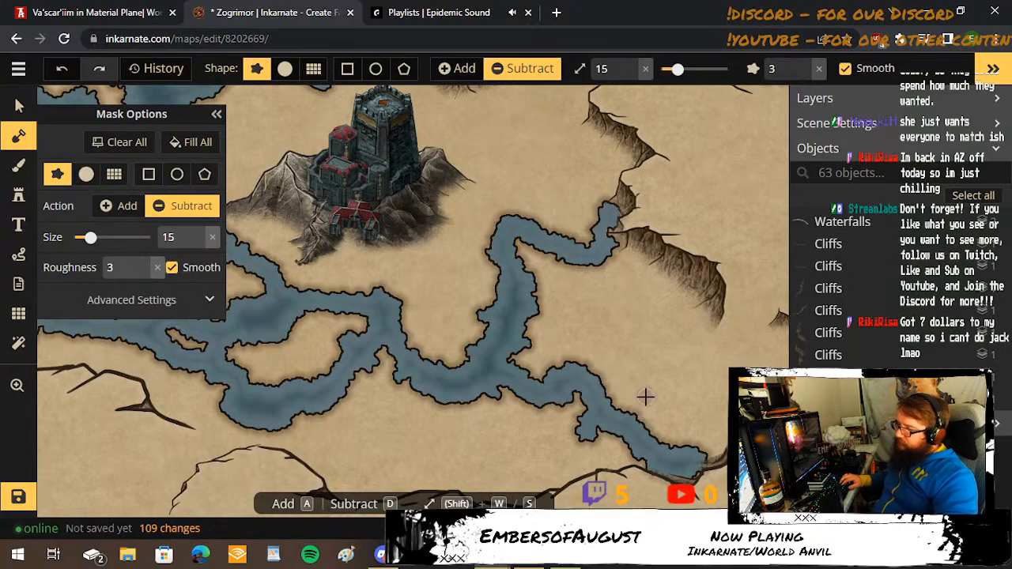
Consult the World Anvil map and carve short spurs at brush size 17 northeast of the southeastern pool and southeast off the cliffside channel.
click(146, 12)
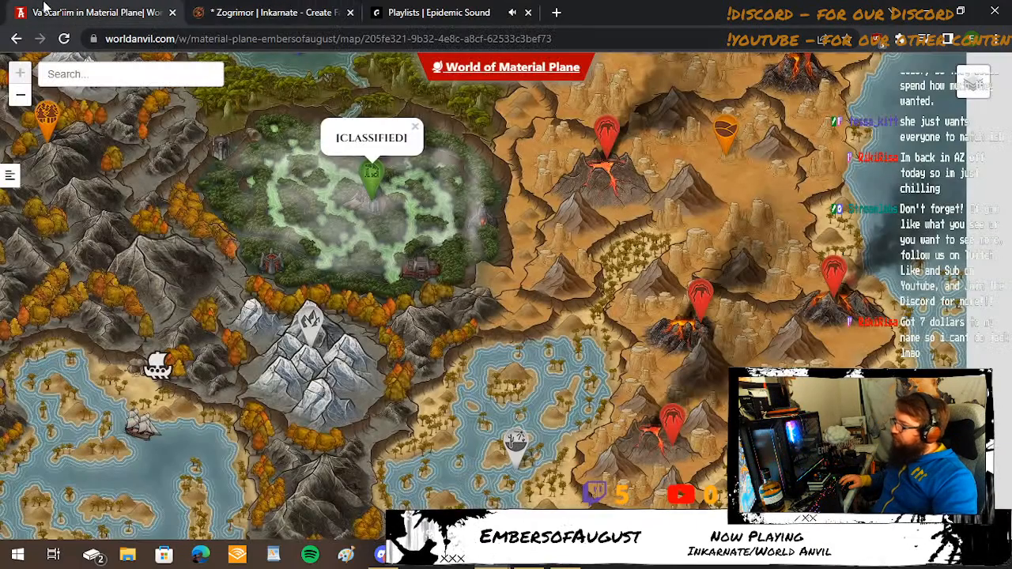
click(302, 9)
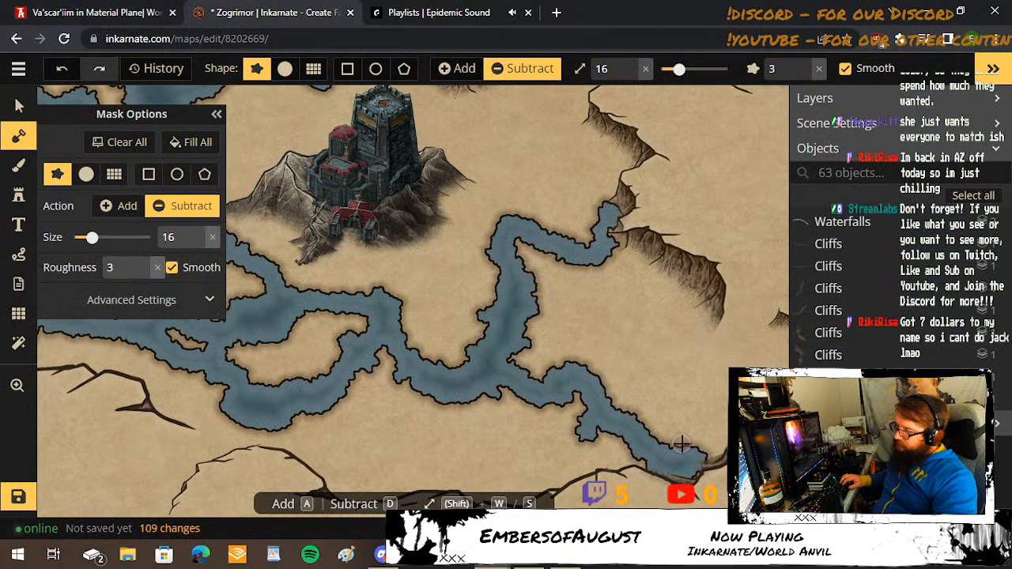
key(w)
drag(685, 445, 700, 420)
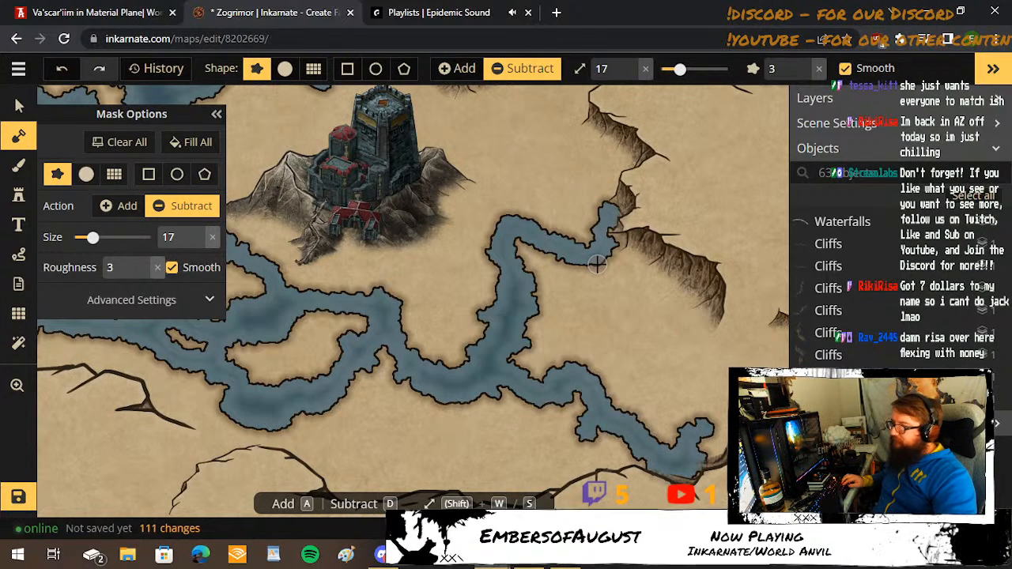
drag(597, 265, 628, 285)
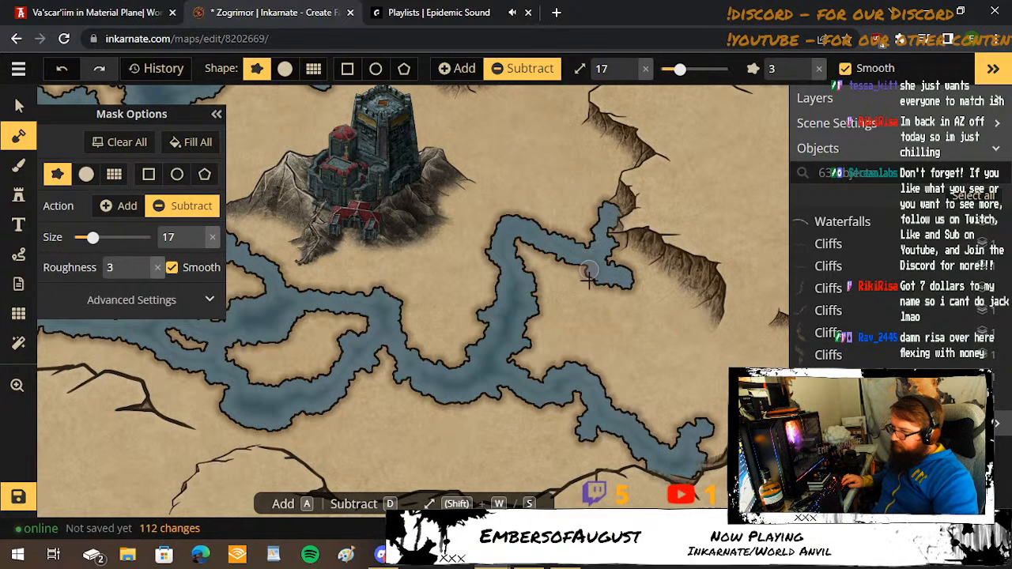
Notch the north bank of the southeastern branch's bend at brush size 14.
key(s)
key(s)
key(s)
click(596, 369)
click(559, 364)
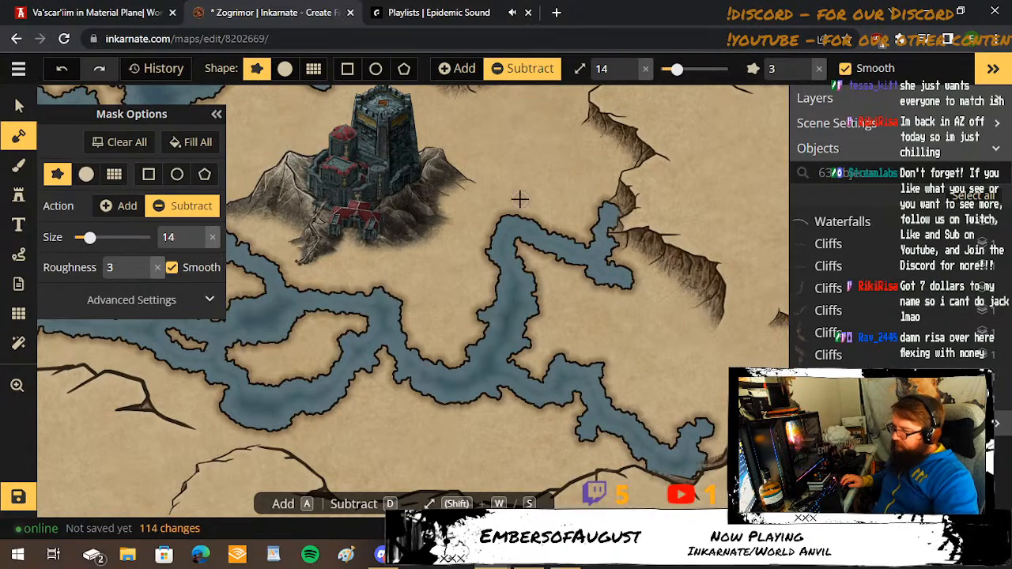
key(space)
drag(649, 269, 720, 435)
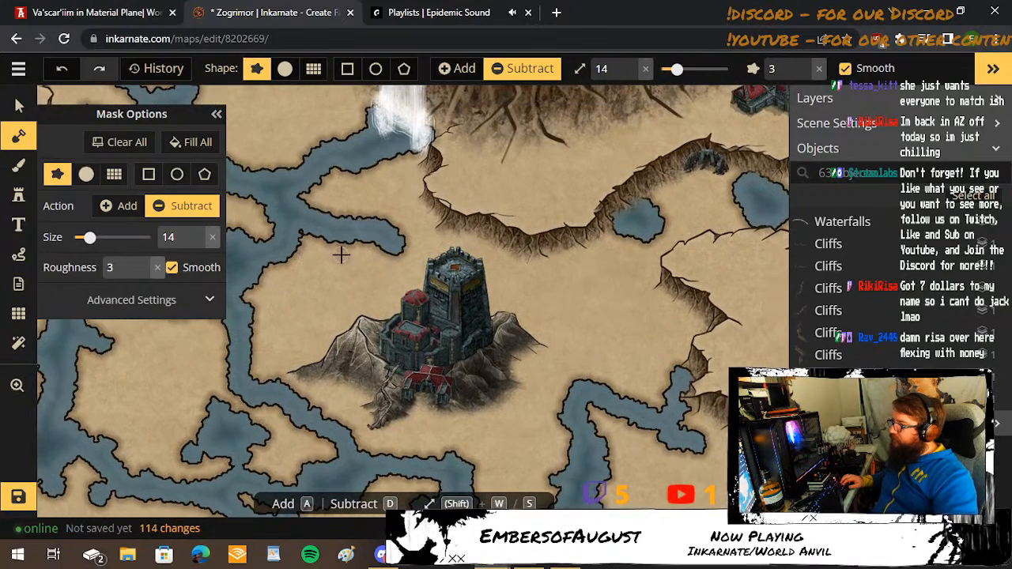
Consult the World Anvil map and carve a channel at brush size 17 behind the central keep southeast to the southern river channel.
click(94, 12)
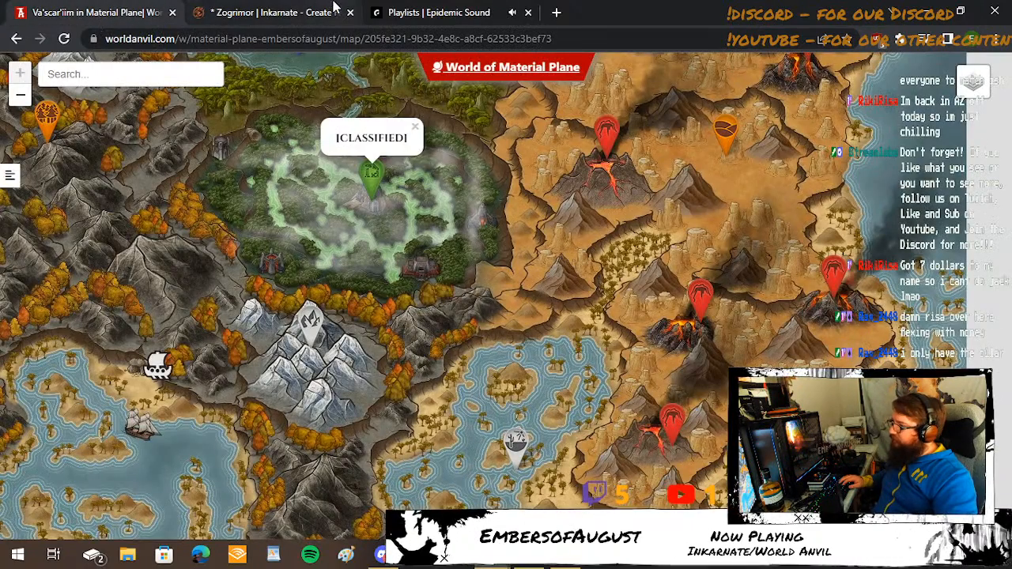
click(310, 15)
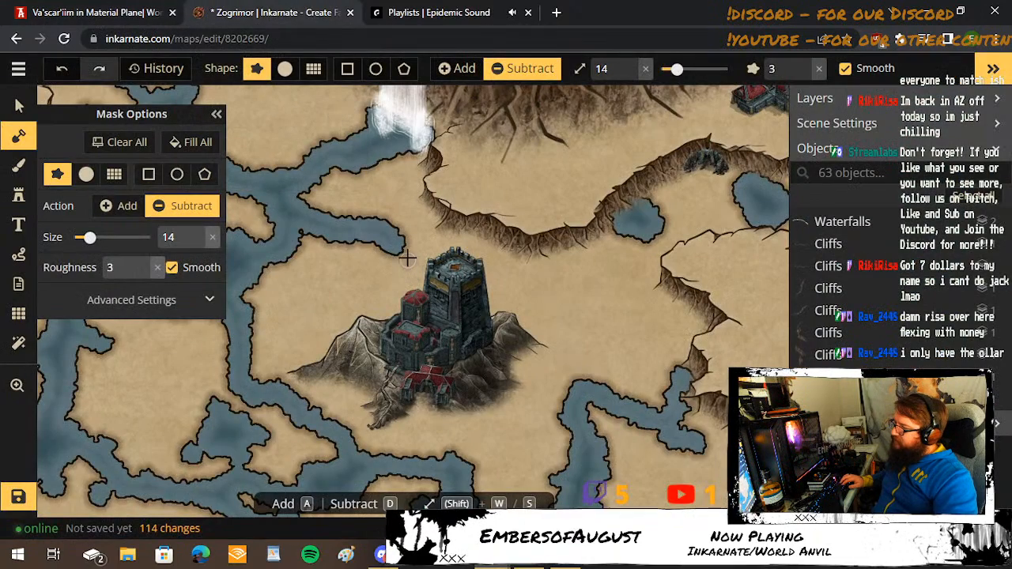
key(shift+w)
key(shift+w)
mouse_move(397, 252)
mouse_down()
mouse_move(410, 268)
mouse_move(464, 268)
mouse_move(536, 299)
mouse_up()
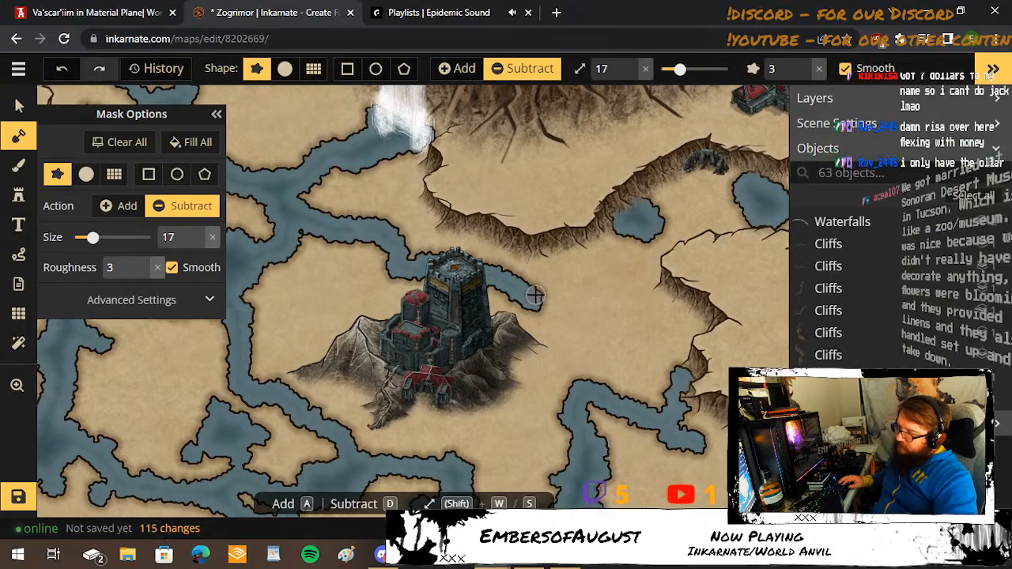
click(156, 9)
click(259, 10)
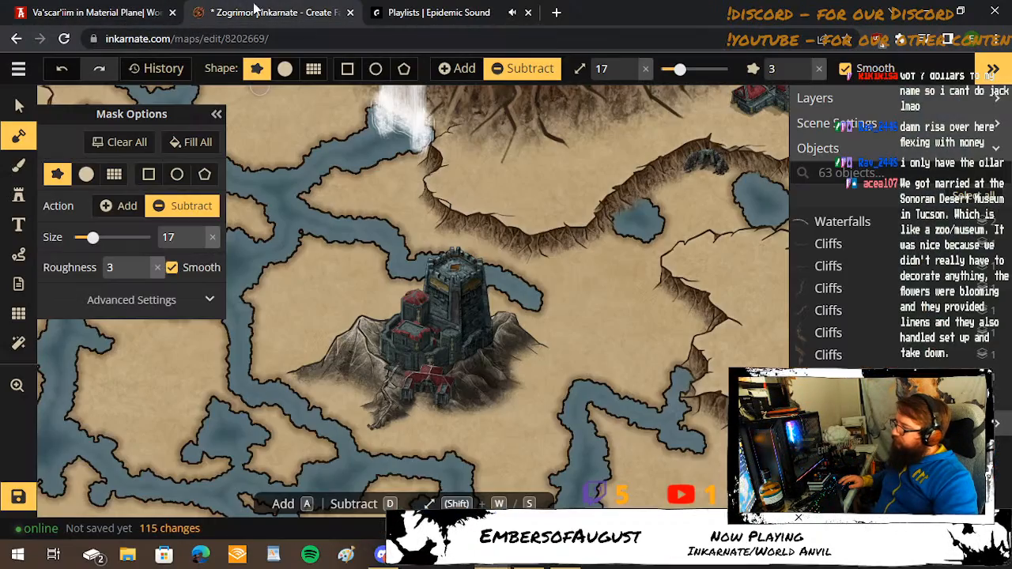
mouse_move(522, 300)
mouse_down()
mouse_move(583, 355)
mouse_move(582, 392)
mouse_up()
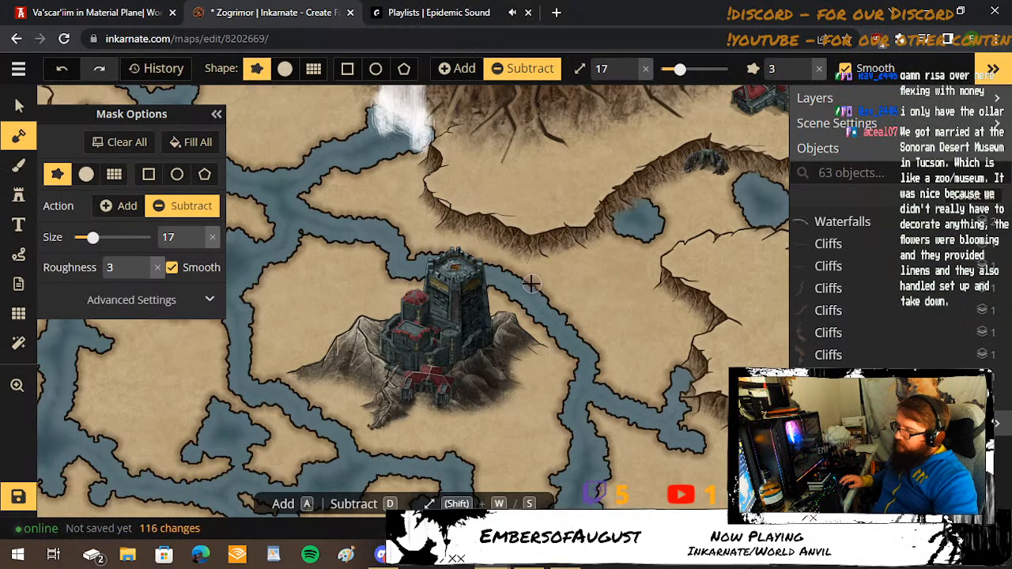
Carve a branch at brush size 17 from the keep's channel northeast to the cliffside pool, roughening its southeast bank at size 15.
mouse_move(545, 283)
mouse_down()
mouse_move(575, 281)
mouse_move(638, 237)
mouse_up()
key(s)
key(s)
key(s)
key(s)
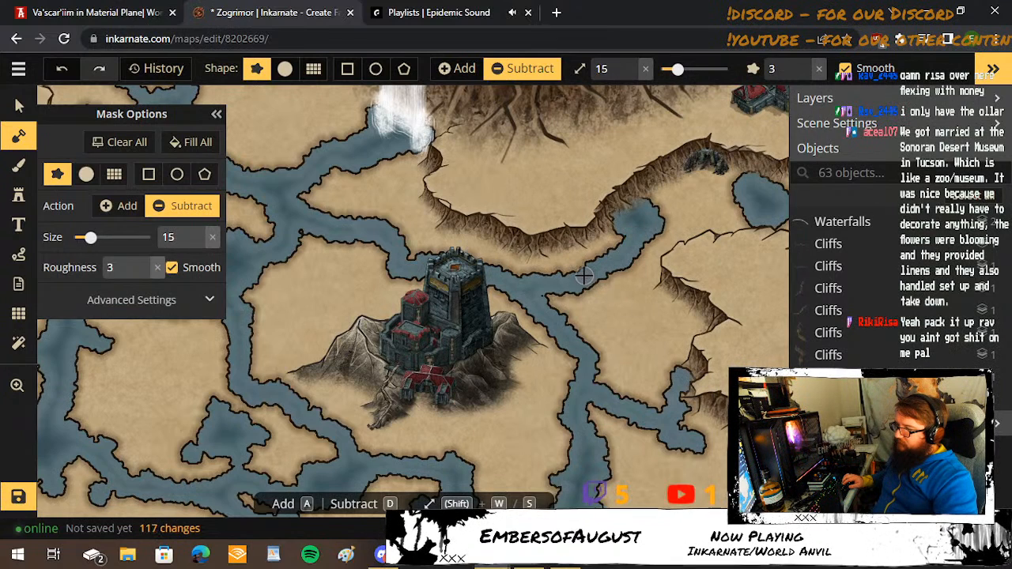
mouse_move(587, 279)
mouse_down()
mouse_move(628, 264)
mouse_move(614, 285)
mouse_move(625, 297)
mouse_move(635, 219)
mouse_up()
Notch the north bank of the pool branch and both sides of the channel behind the keep at brush size 9.
key(s)
key(s)
key(s)
key(s)
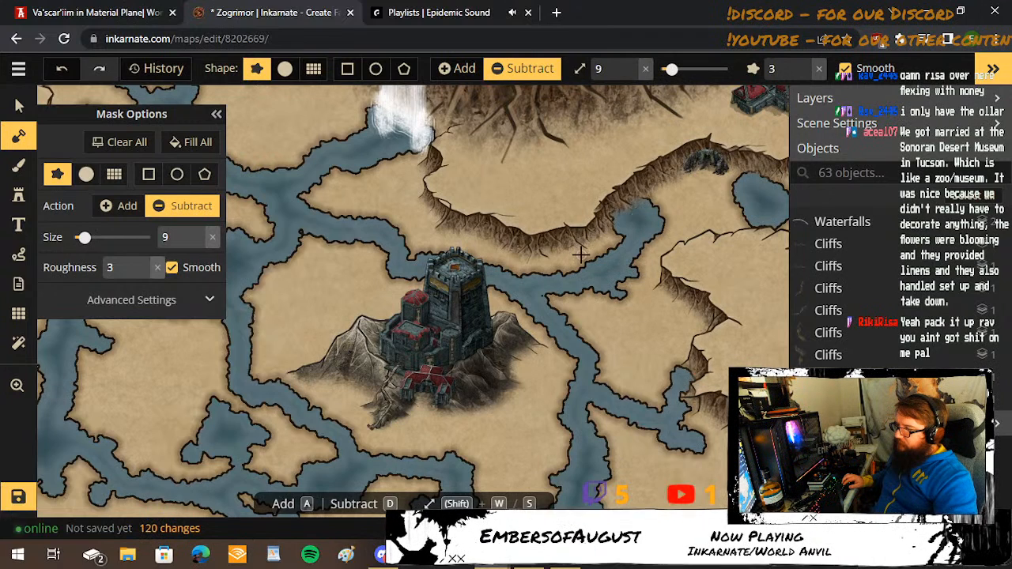
mouse_move(581, 257)
mouse_down()
mouse_move(593, 257)
mouse_move(573, 257)
mouse_up()
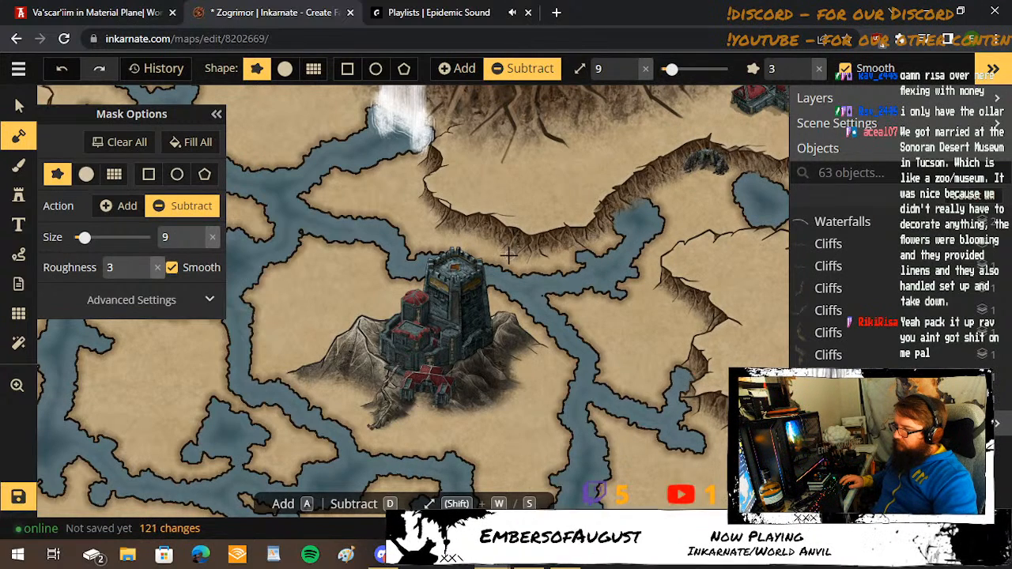
drag(496, 259, 490, 259)
drag(411, 277, 427, 280)
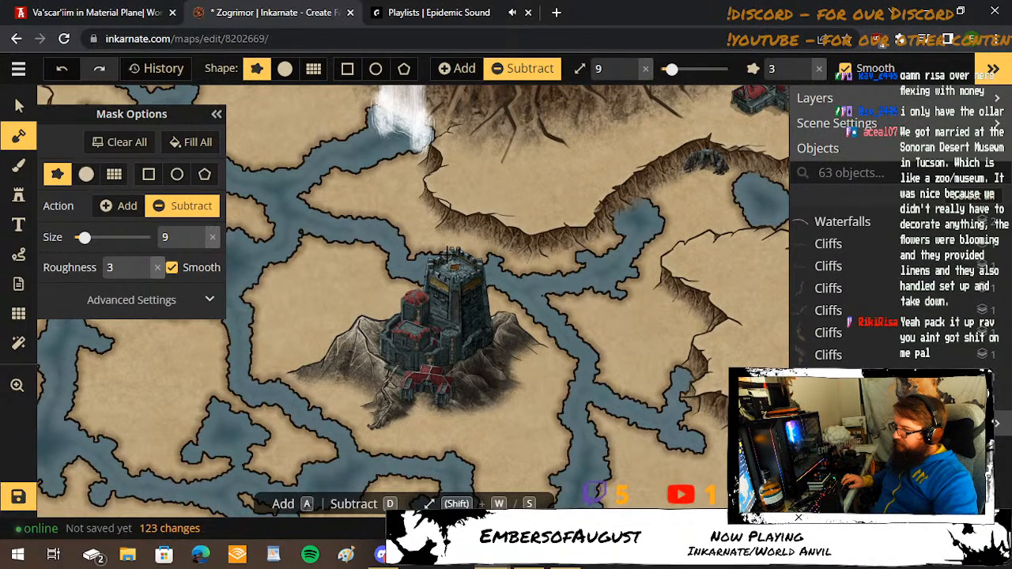
Roughen the channel's north bank northwest of the keep at brush size 9 and carve a small inlet near its junction.
click(398, 223)
drag(376, 220, 351, 212)
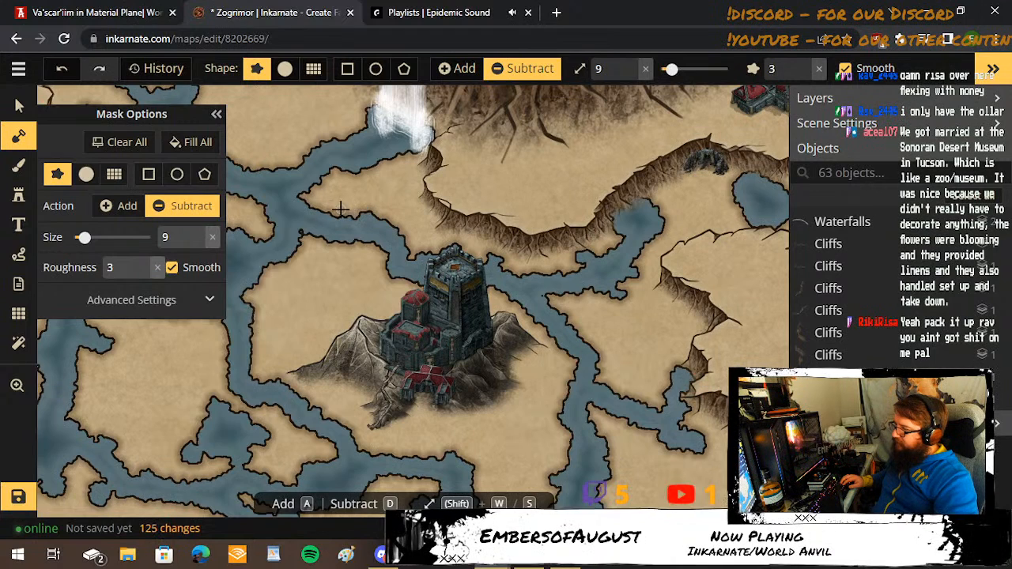
click(333, 204)
click(309, 190)
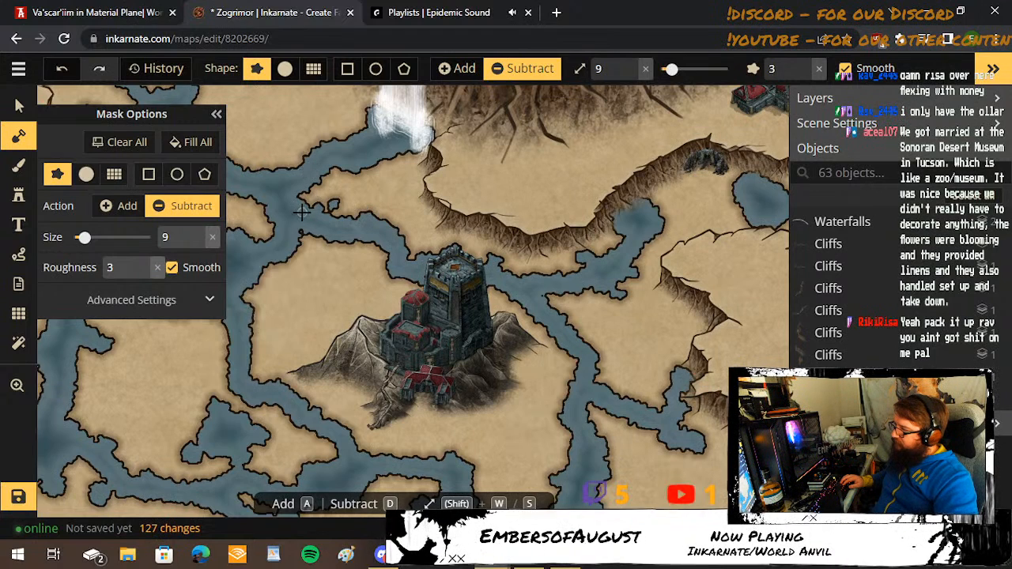
click(323, 210)
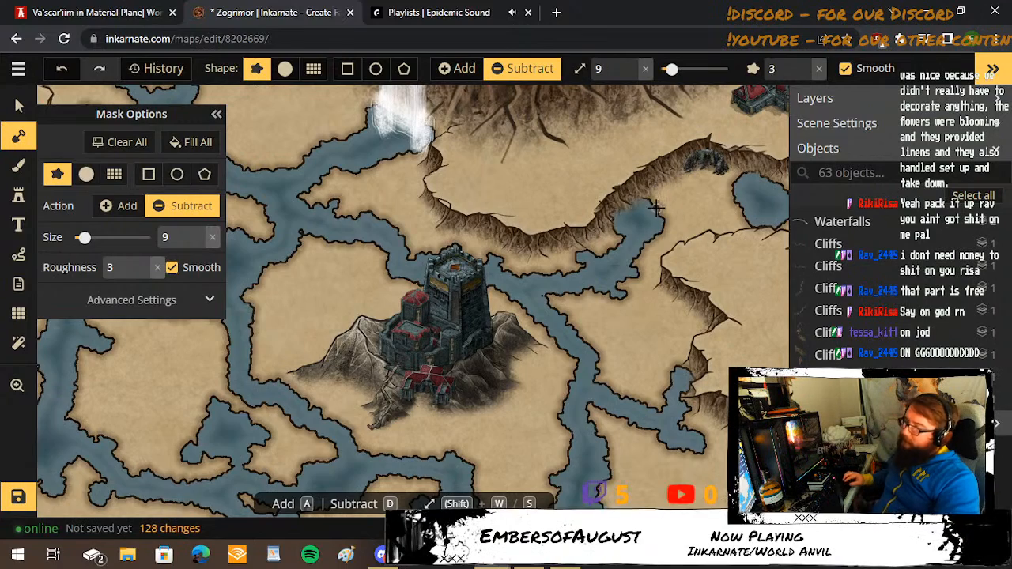
Add land back at brush size 7 along the cliffside pool's northwest edge to outline its shore below the cliff.
click(118, 205)
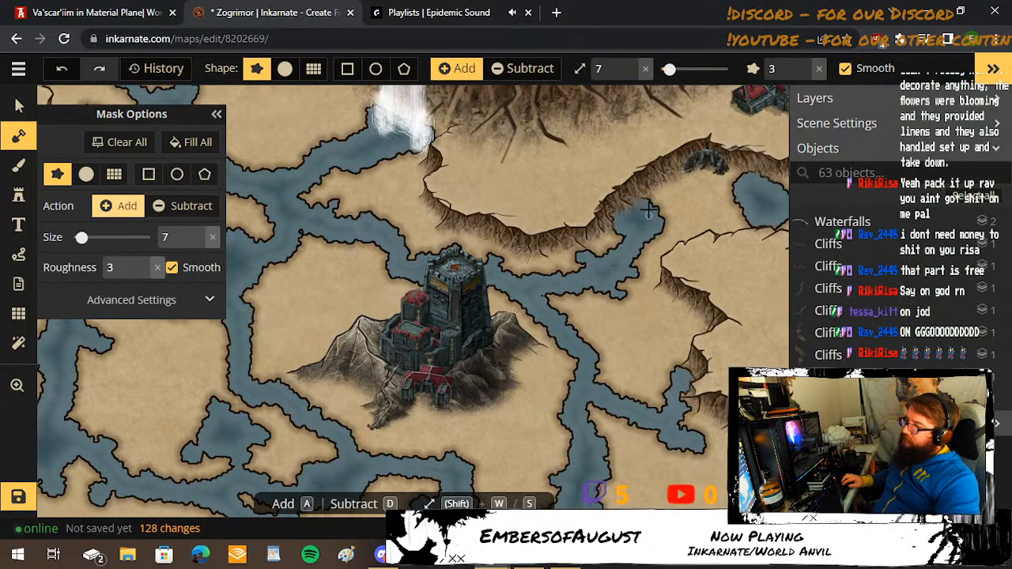
scroll(642, 204, up, 3)
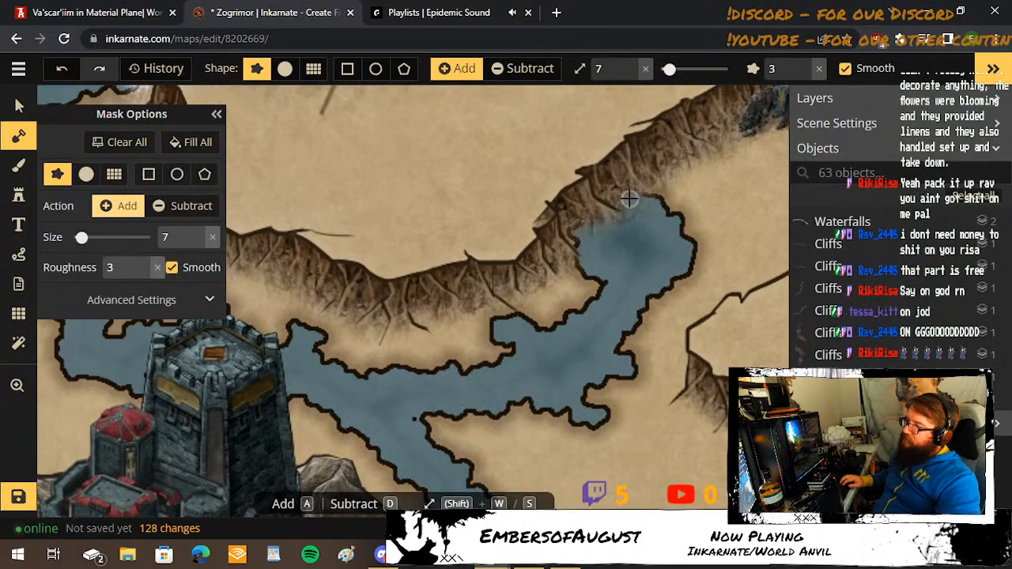
mouse_move(631, 190)
mouse_down()
mouse_move(623, 211)
mouse_move(566, 221)
mouse_up()
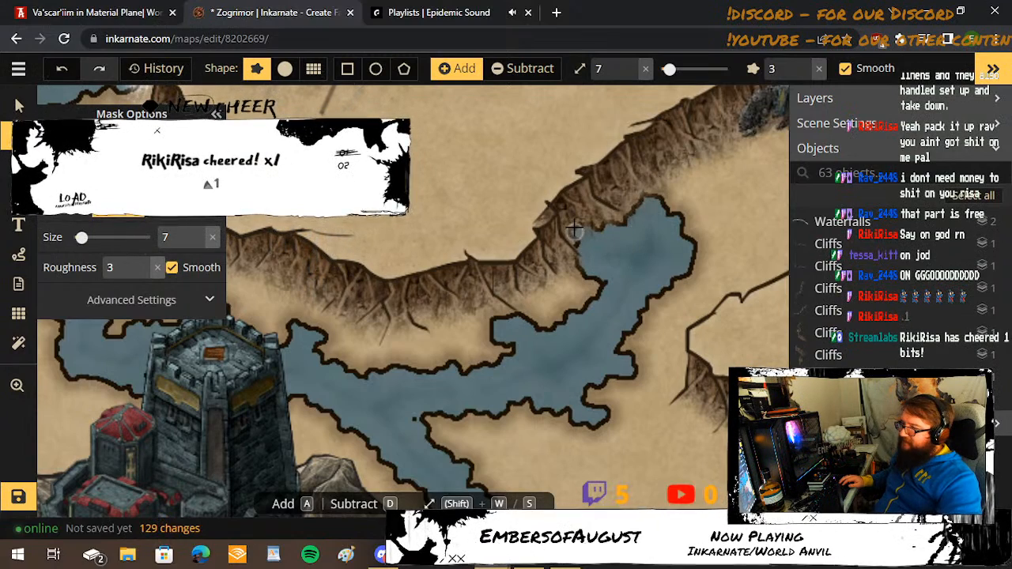
mouse_move(574, 227)
mouse_down()
mouse_move(603, 225)
mouse_move(577, 238)
mouse_up()
key(shift+s)
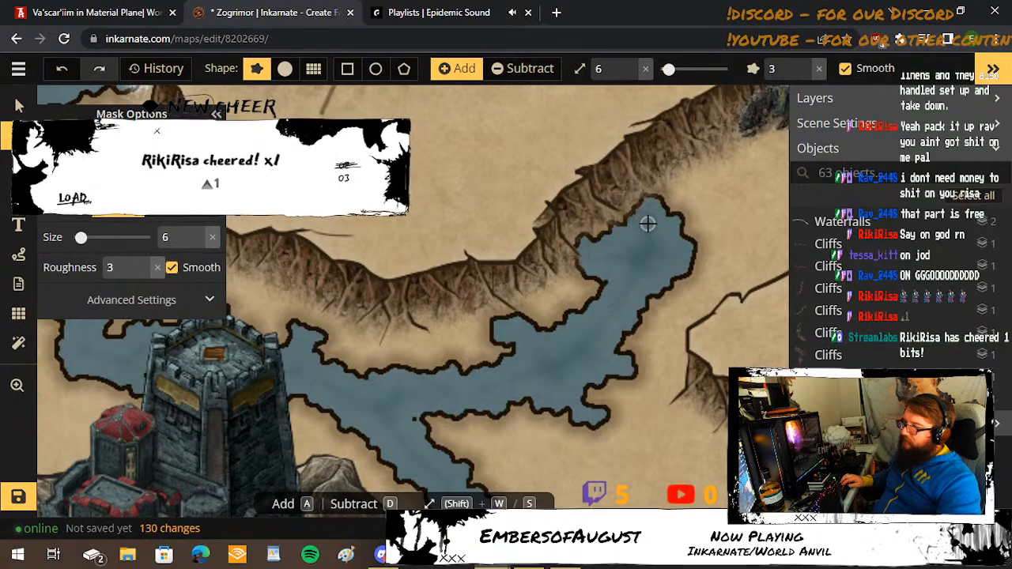
Add a thin strip of land at brush size 7 along the north edge of the eastern pool beside the cave.
key(shift+w)
key(shift+w)
key(shift+w)
key(shift+w)
key(shift+w)
key(shift+w)
key(shift+w)
key(shift+w)
key(shift+w)
key(shift+w)
key(shift+w)
key(shift+w)
key(shift+w)
key(shift+w)
key(shift+w)
key(shift+w)
key(shift+w)
key(shift+w)
key(shift+w)
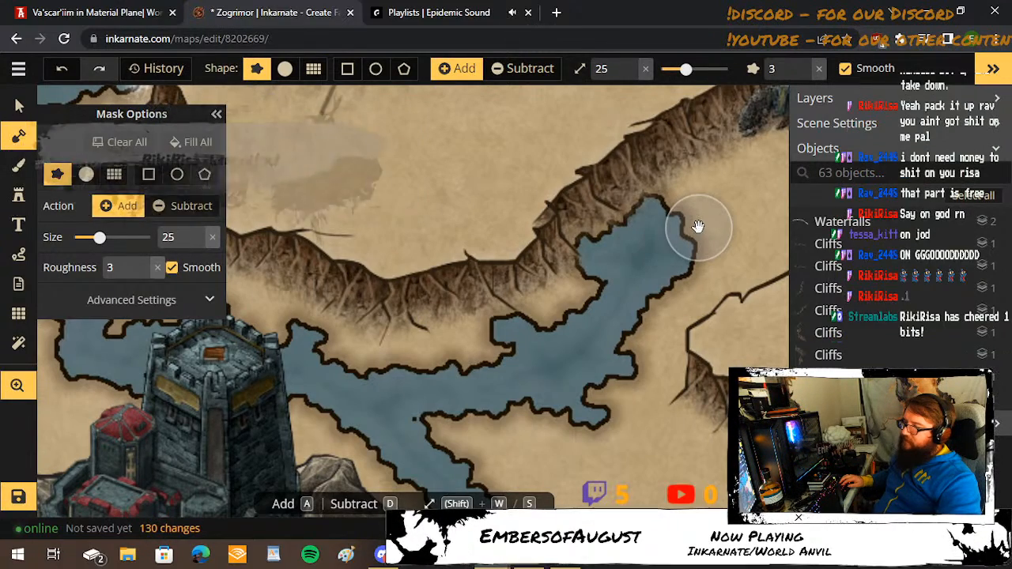
drag(698, 227, 524, 305)
scroll(569, 318, down, 2)
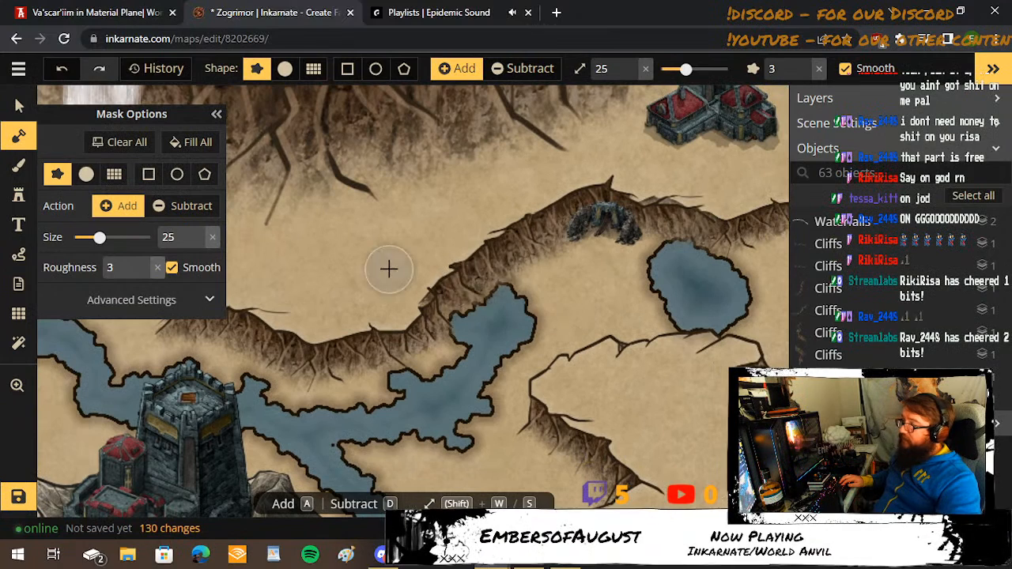
click(193, 205)
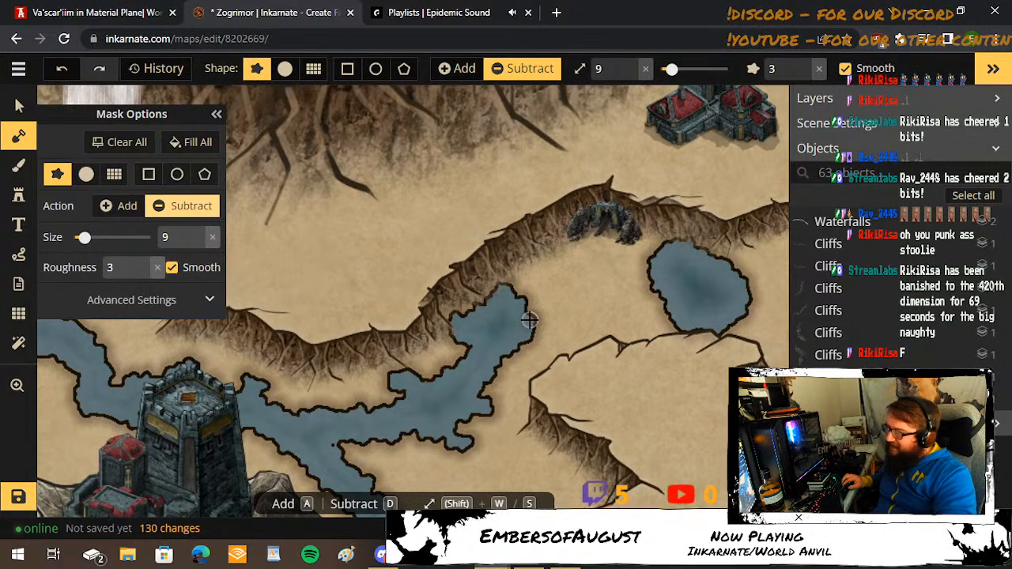
click(117, 206)
drag(84, 237, 99, 237)
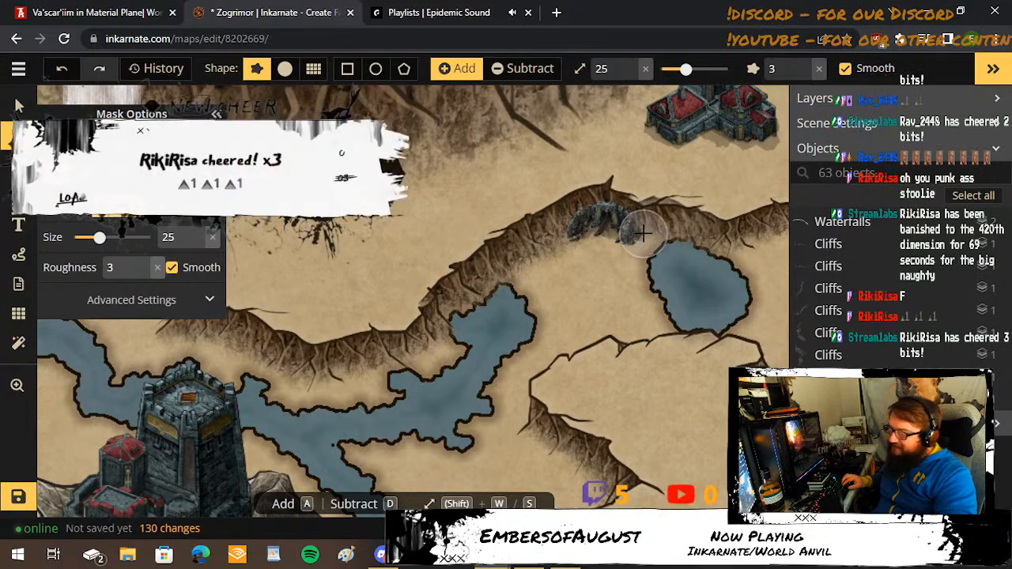
key(shift+s)
key(shift+s)
key(shift+s)
key(shift+s)
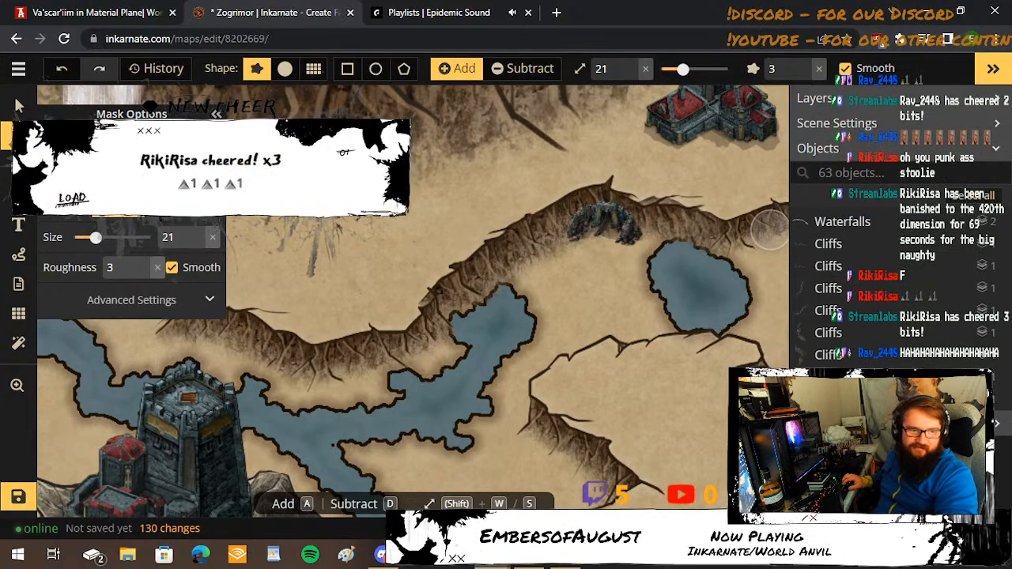
key(shift+s)
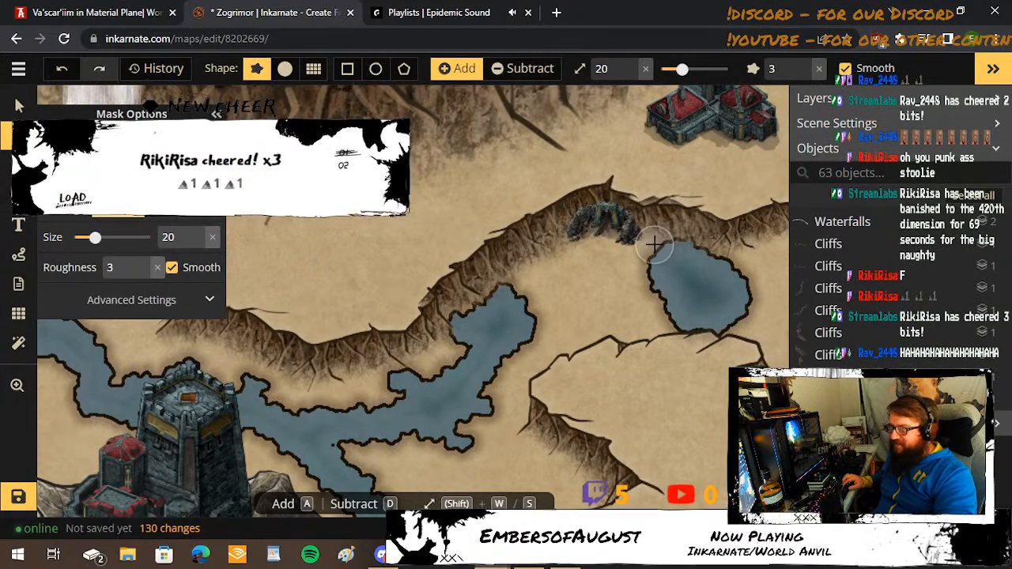
key(shift+s)
key(shift+s)
key(shift+s)
key(shift+s)
key(shift+s)
key(shift+s)
key(shift+s)
key(shift+s)
key(shift+s)
key(shift+s)
key(shift+w)
key(shift+w)
key(shift+w)
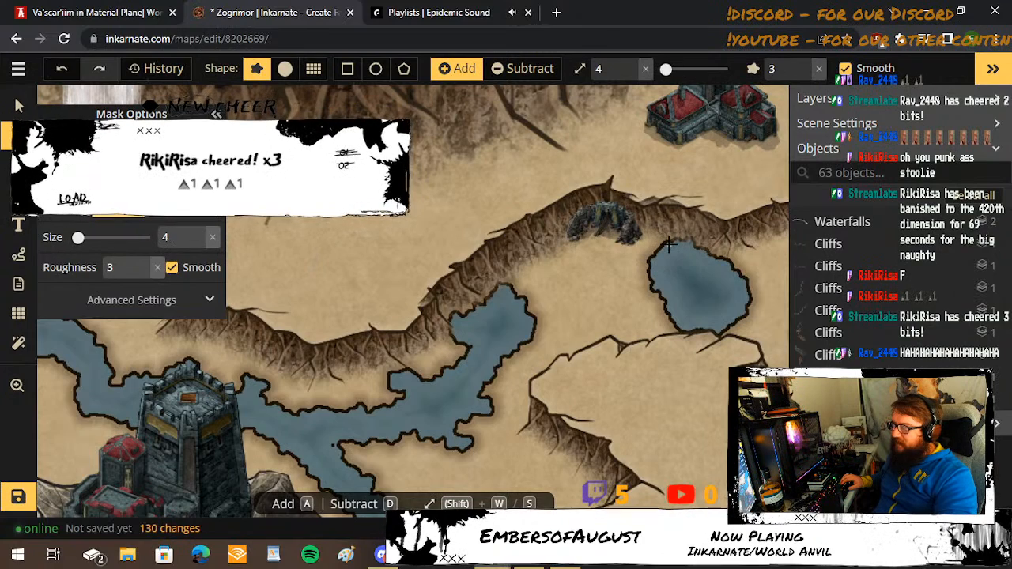
key(shift+w)
drag(668, 236, 714, 248)
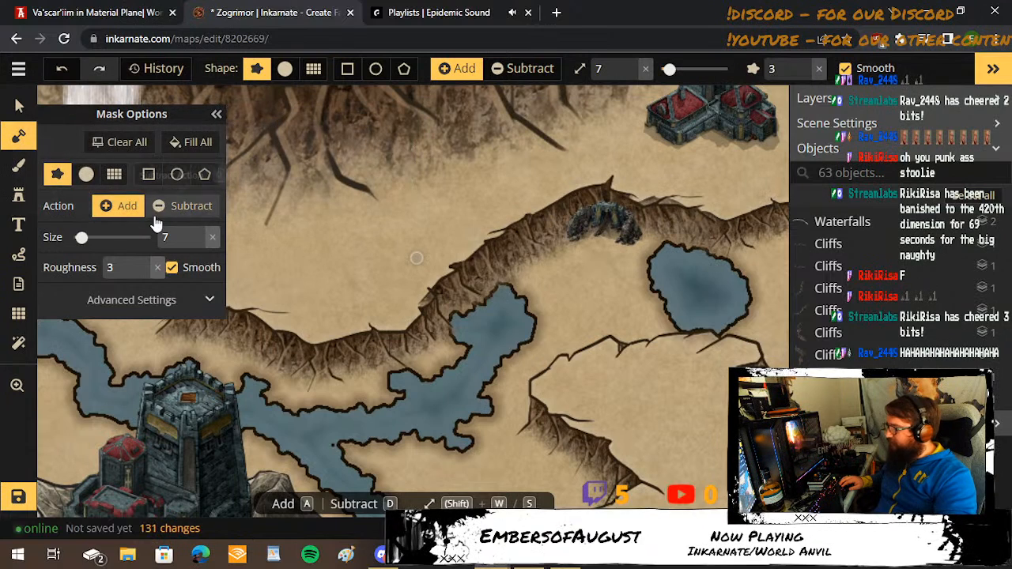
Subtract a channel at brush size 11 from the cliffside pool east to the pool beside the cave.
click(158, 210)
key(shift+w)
key(shift+w)
key(shift+w)
key(shift+w)
mouse_move(534, 309)
mouse_down()
mouse_move(554, 323)
mouse_move(673, 293)
mouse_move(622, 299)
mouse_move(683, 278)
mouse_up()
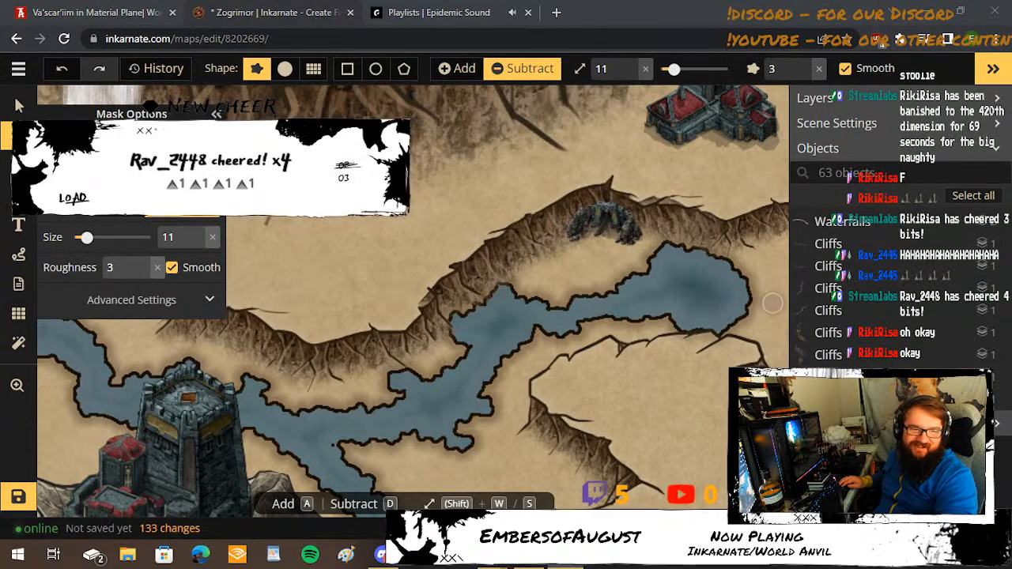
Undo the last mask change and connect the cave-side pool to the far eastern pool at brush size 11, with a small north-bank lobe.
scroll(743, 296, down, 2)
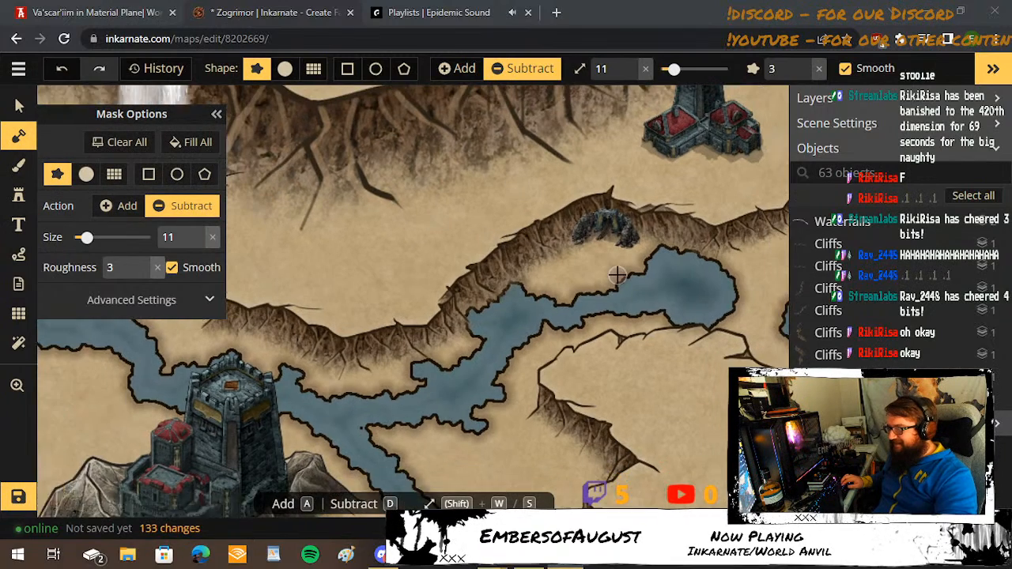
drag(703, 291, 508, 309)
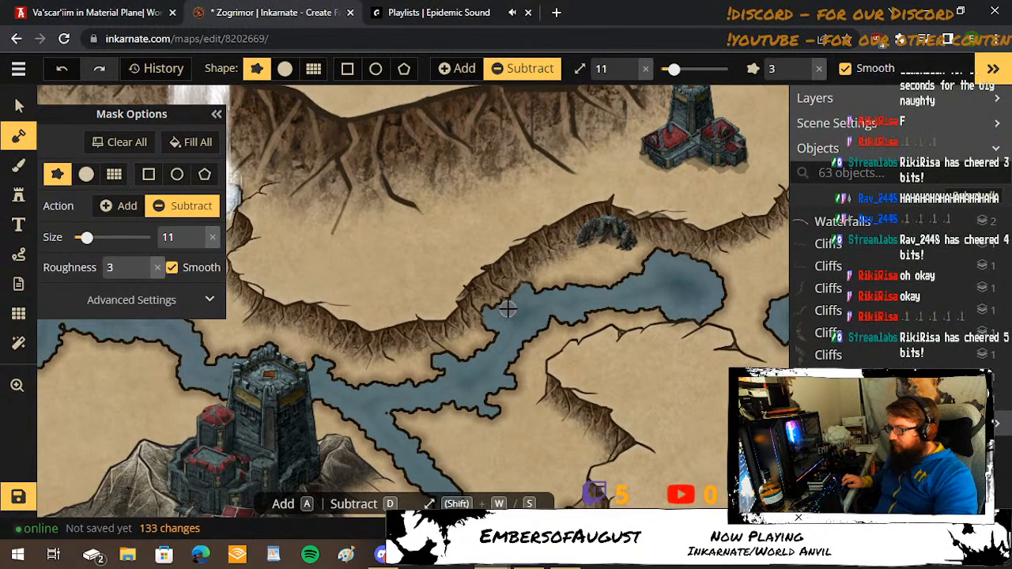
click(64, 68)
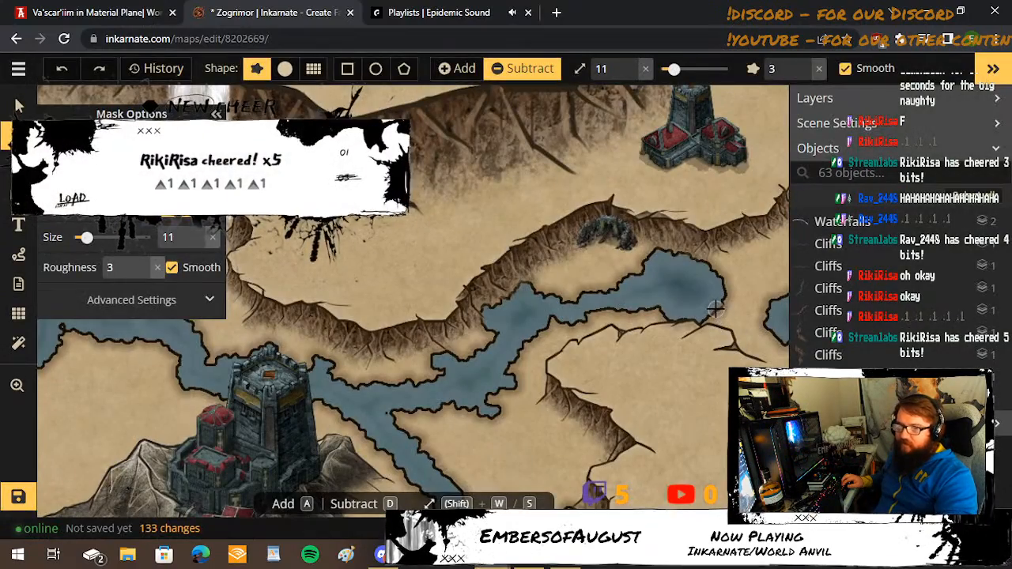
key(space)
mouse_move(695, 296)
mouse_down()
mouse_move(634, 314)
mouse_move(457, 330)
mouse_move(502, 330)
mouse_move(534, 348)
mouse_move(553, 314)
mouse_move(540, 339)
mouse_move(472, 322)
mouse_up()
key(space)
mouse_move(564, 360)
mouse_down()
mouse_move(428, 295)
mouse_move(484, 315)
mouse_up()
click(490, 294)
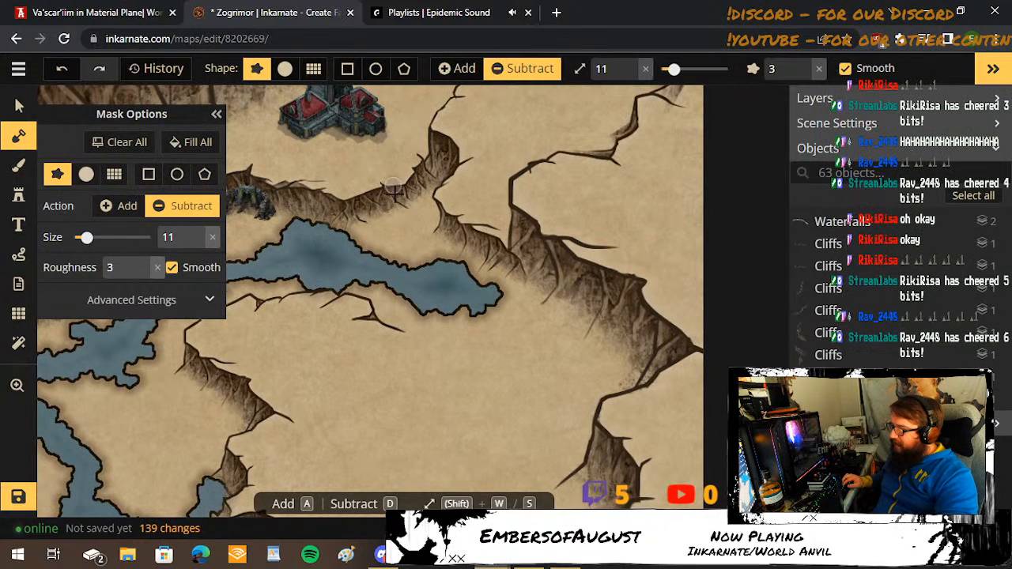
drag(401, 251, 364, 267)
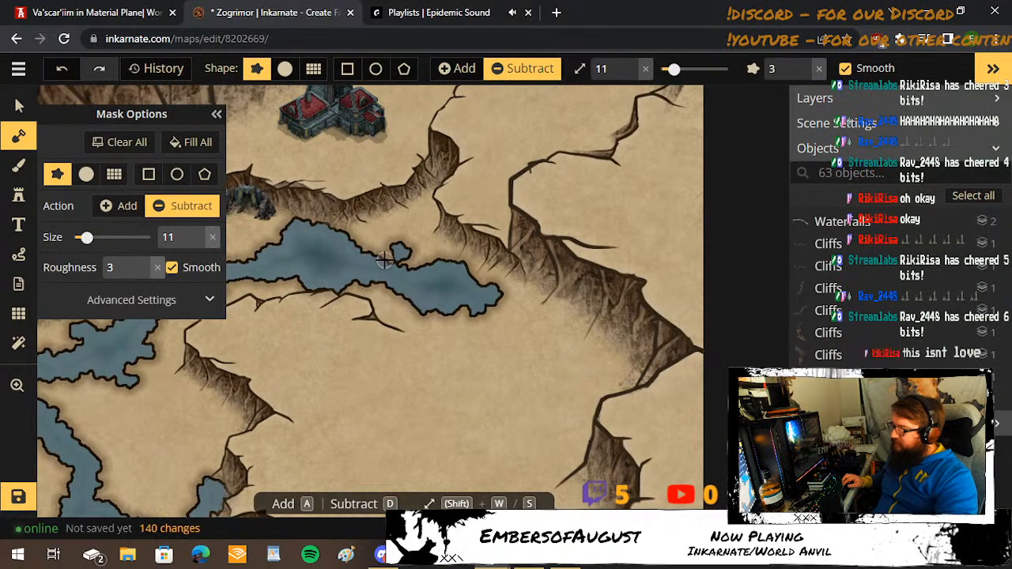
click(397, 261)
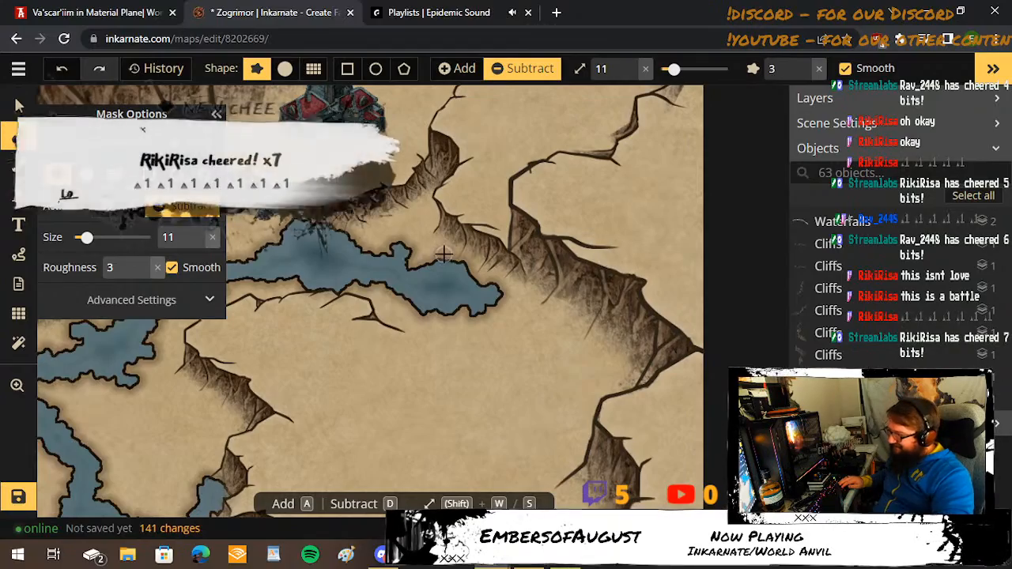
Look over the World Anvil reference map and return to the Zogrimor map in Inkarnate.
scroll(423, 263, up, 1)
drag(423, 263, 498, 151)
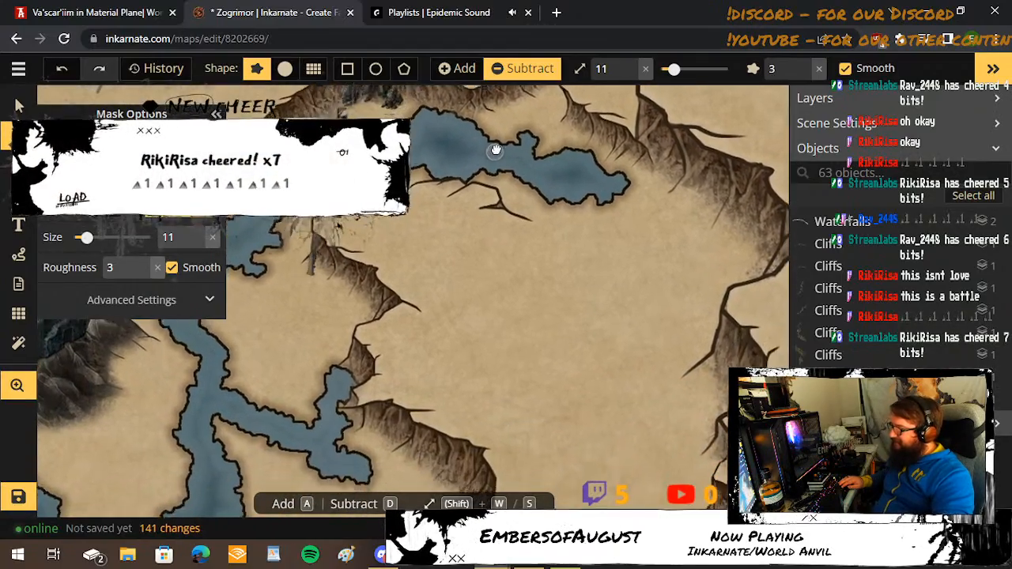
drag(366, 230, 390, 277)
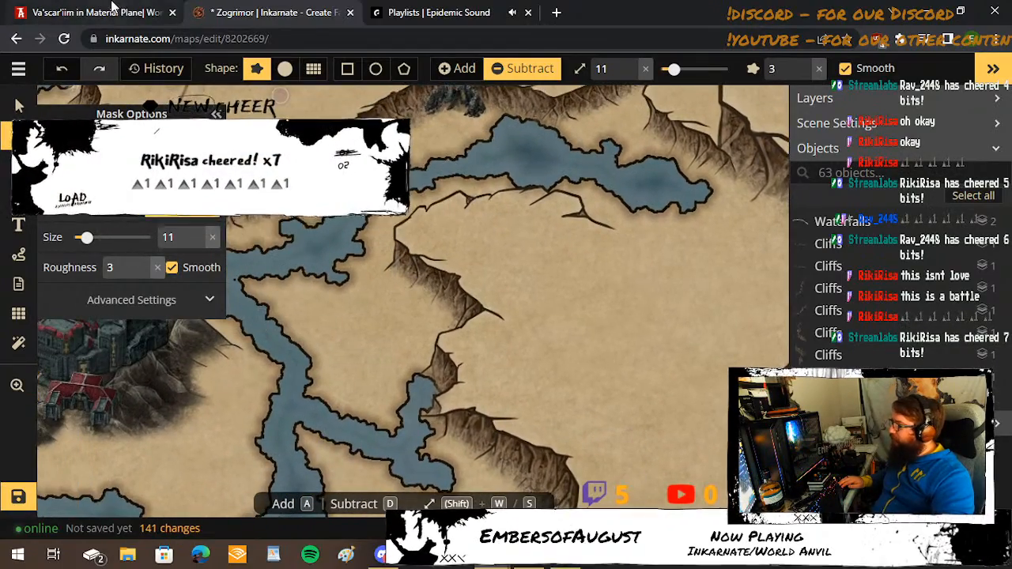
click(111, 11)
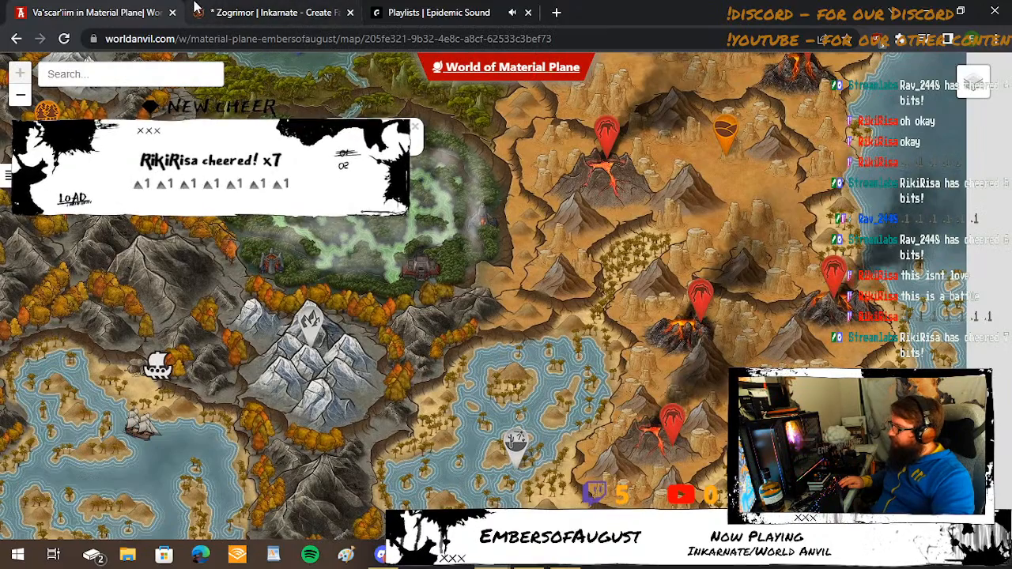
click(255, 9)
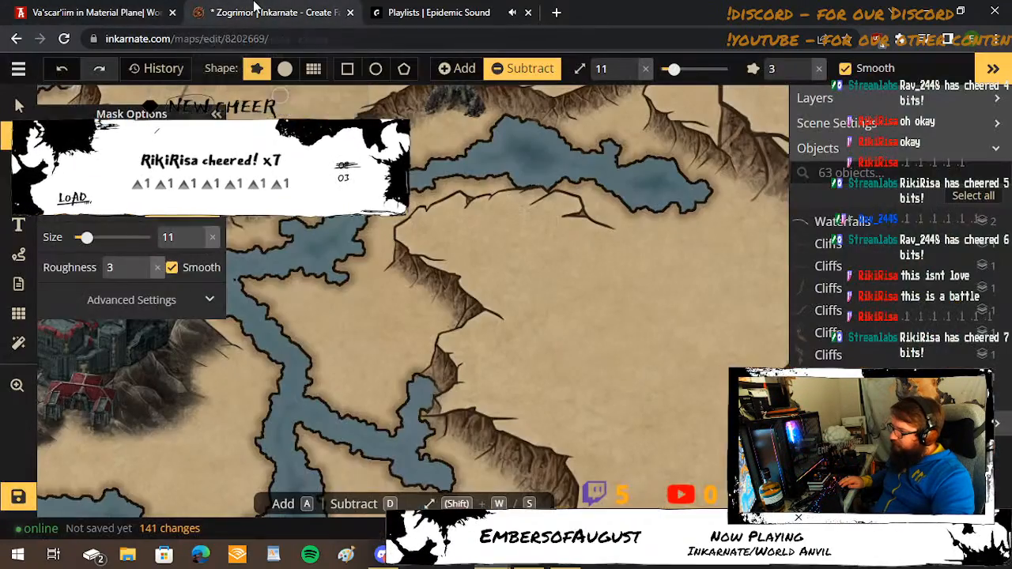
Subtract a channel at brush size 11 from the junction east of the fortress southeast to the cliffside branch, and widen its upper stretch.
mouse_move(334, 275)
mouse_down()
mouse_move(357, 277)
mouse_move(416, 334)
mouse_move(413, 385)
mouse_up()
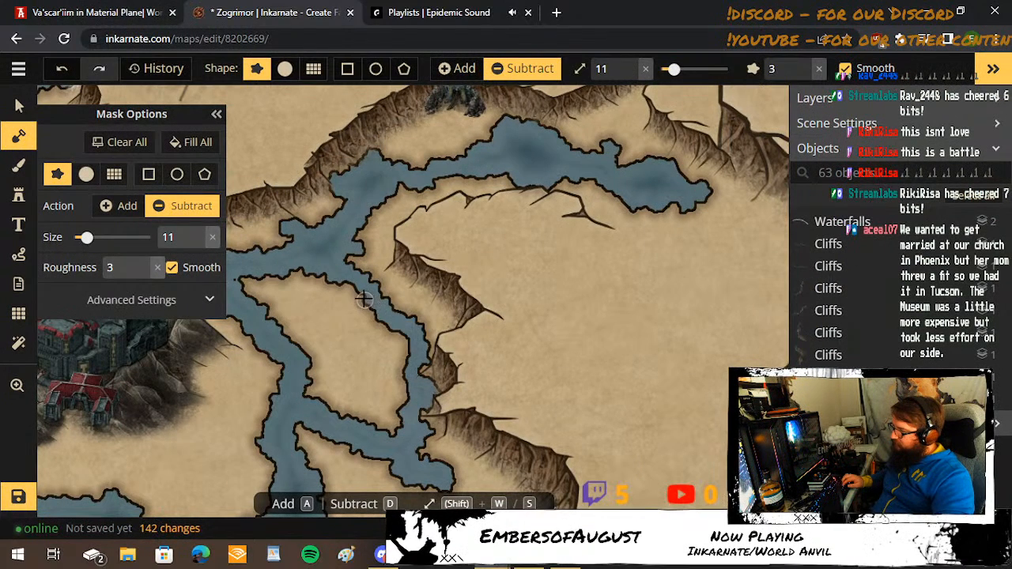
mouse_move(362, 297)
mouse_down()
mouse_move(404, 358)
mouse_move(392, 322)
mouse_up()
drag(362, 294, 342, 281)
drag(329, 239, 270, 215)
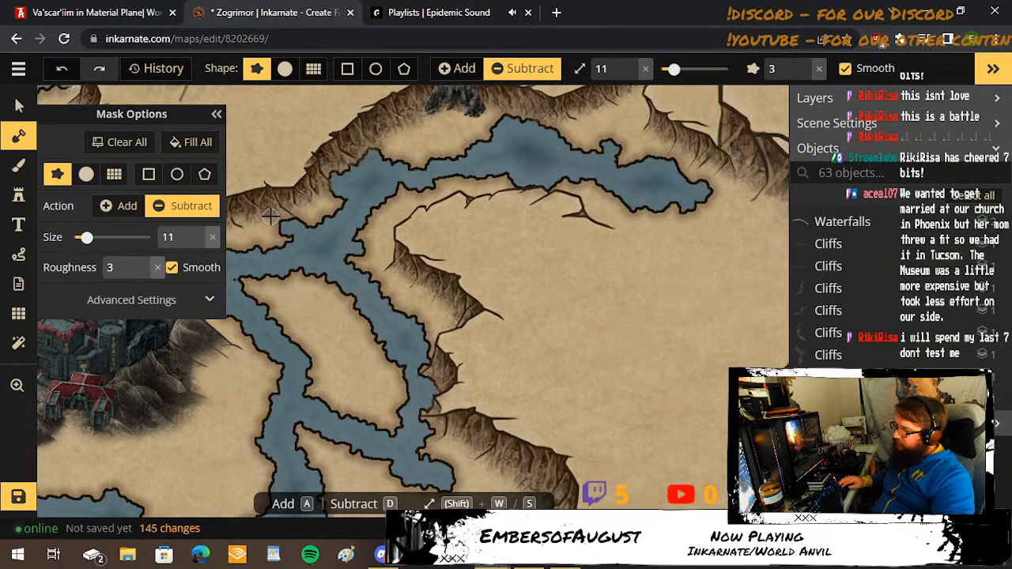
Subtract small areas at brush size 11 to widen the river fork and bank just east of the fortress.
key(space)
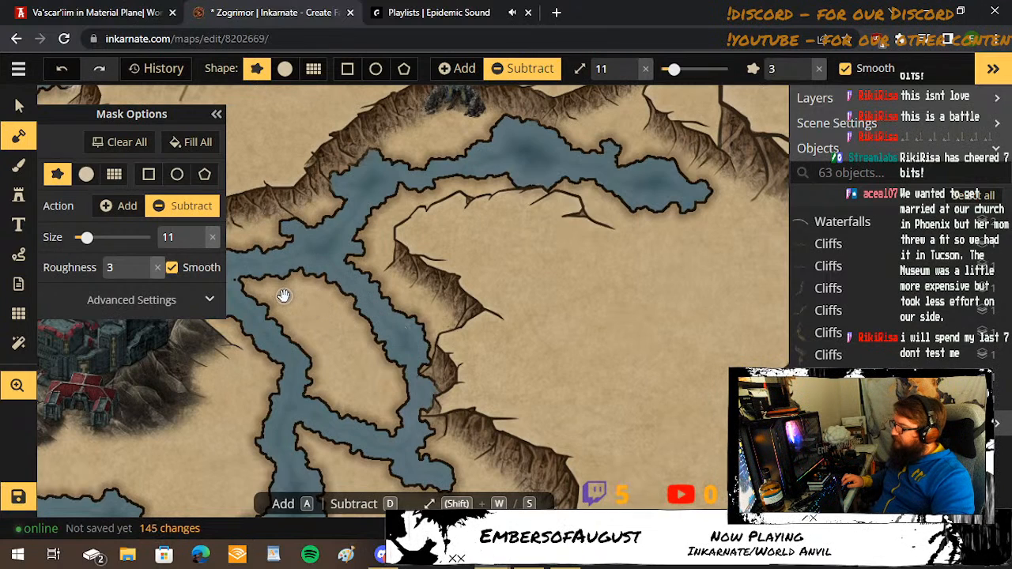
drag(284, 295, 416, 314)
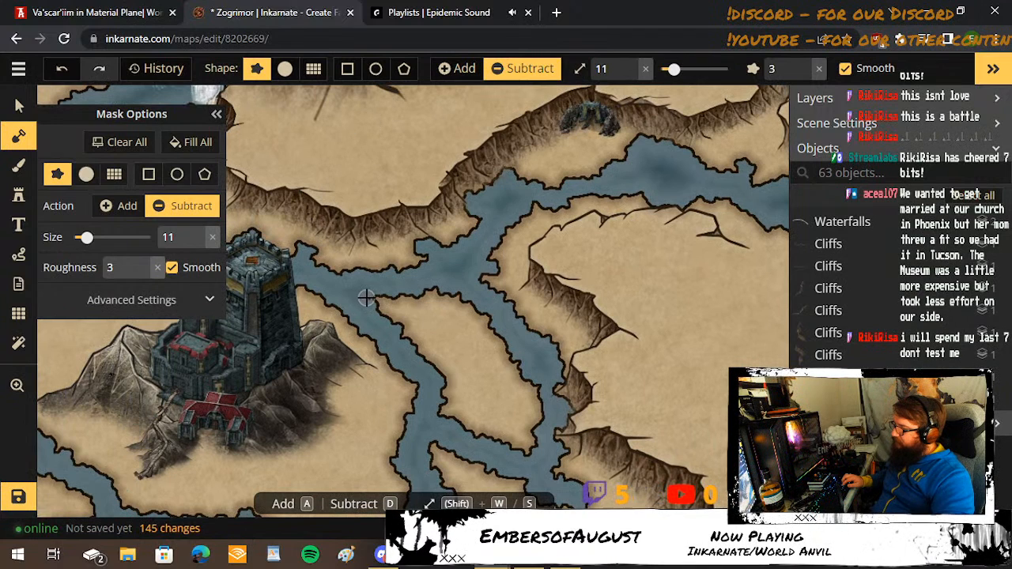
click(369, 285)
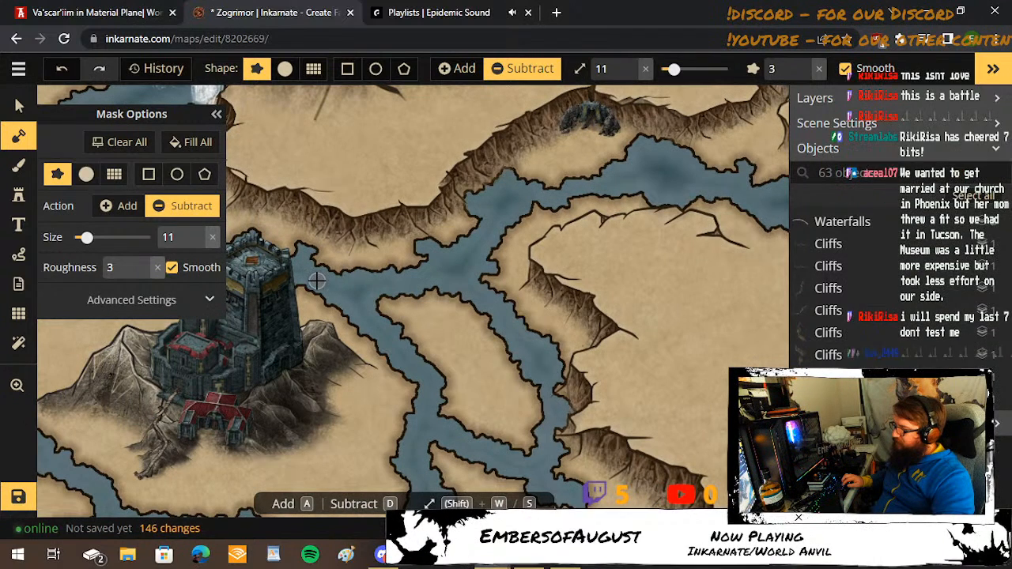
drag(317, 293, 330, 303)
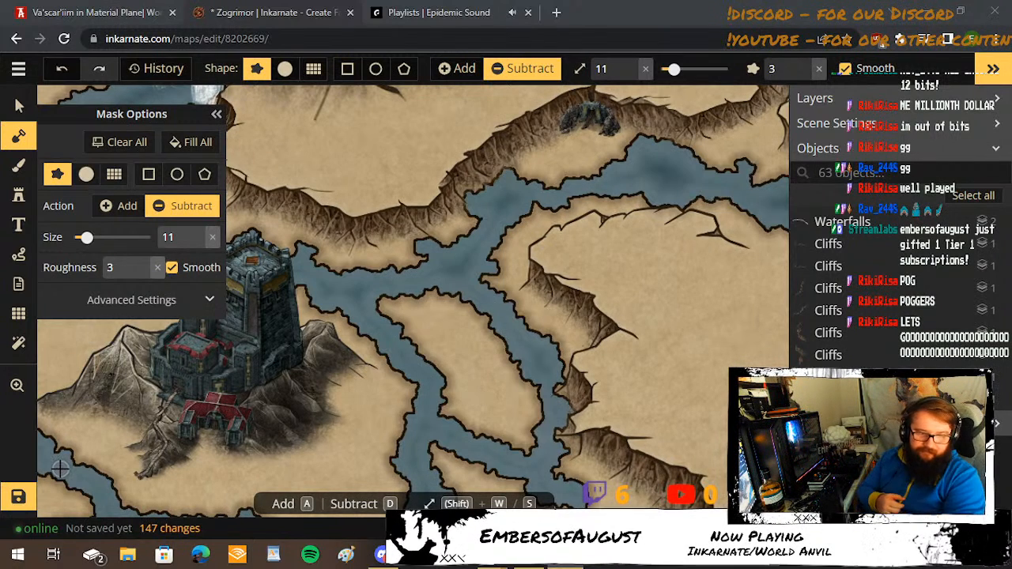
scroll(494, 252, down, 2)
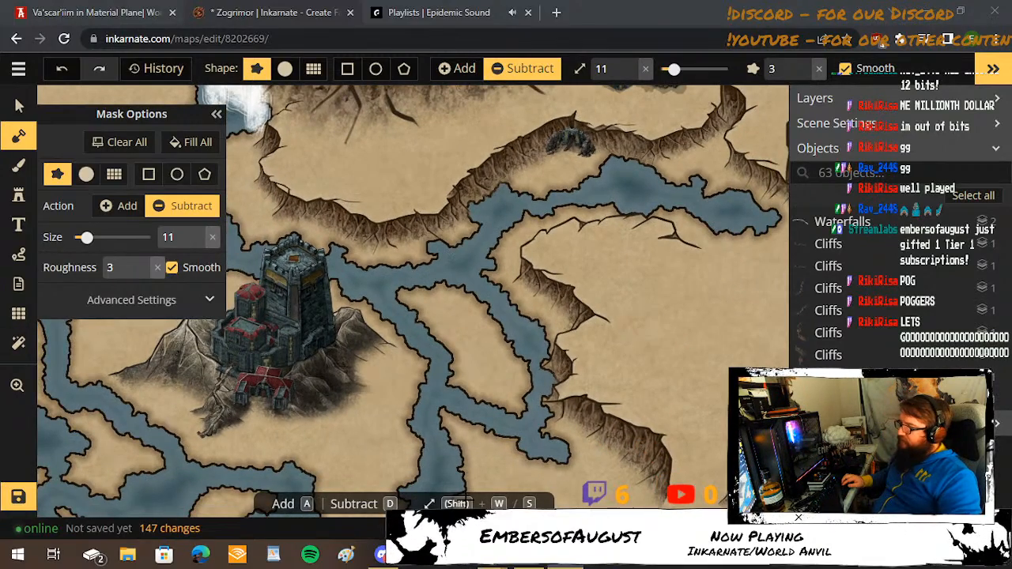
scroll(412, 272, down, 3)
drag(534, 296, 450, 324)
click(62, 68)
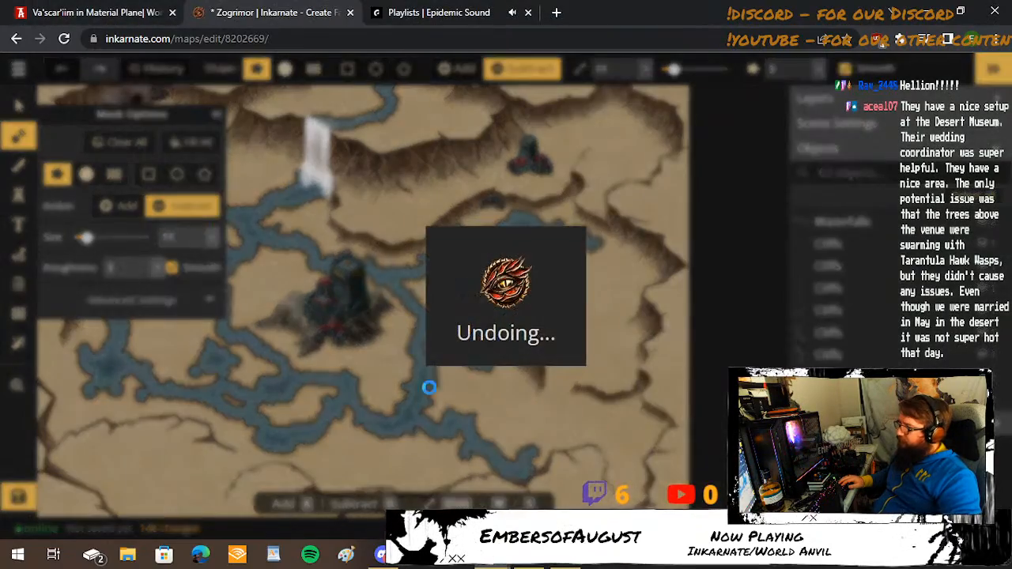
Subtract a channel at brush size 14 from the cliffside branch's southern end southeast toward the map's eastern cliffs.
drag(410, 333, 546, 294)
scroll(547, 283, down, 2)
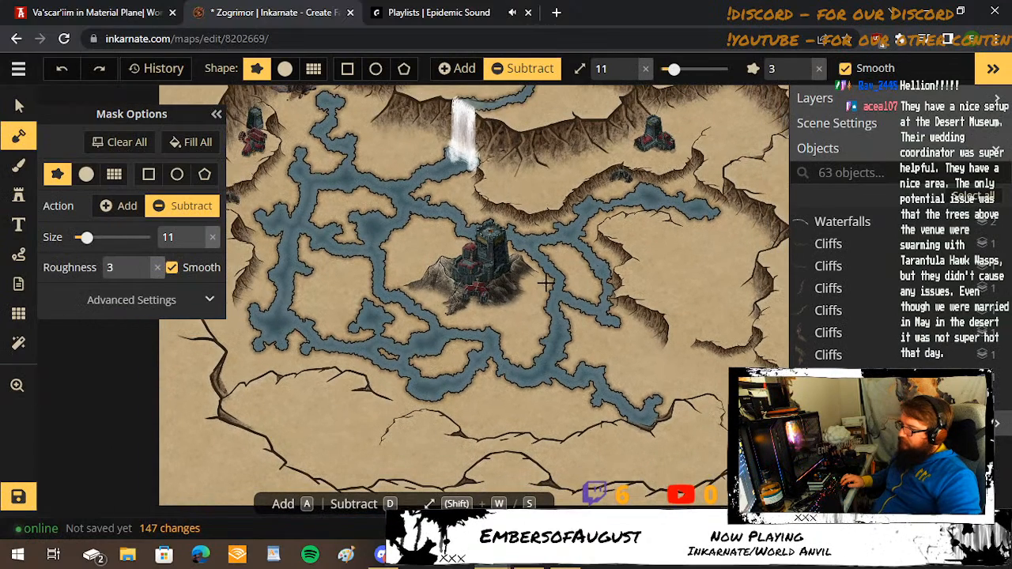
scroll(645, 353, up, 2)
key(w)
key(w)
key(w)
key(w)
key(w)
key(w)
key(w)
key(w)
key(w)
key(w)
key(w)
key(w)
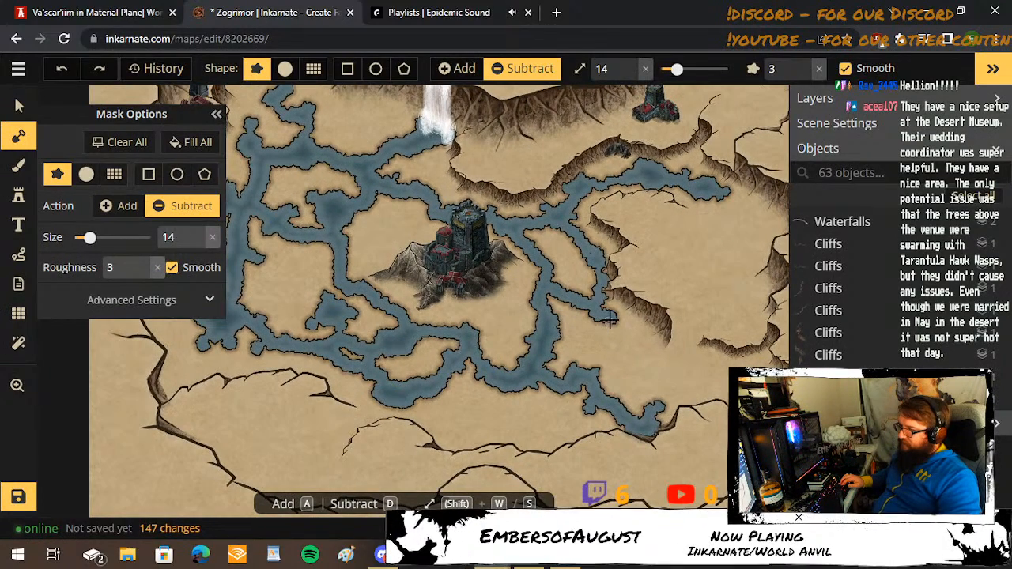
mouse_move(607, 318)
mouse_down()
mouse_move(657, 360)
mouse_move(720, 387)
mouse_move(656, 383)
mouse_move(683, 375)
mouse_move(631, 387)
mouse_move(611, 372)
mouse_move(657, 379)
mouse_up()
Carve a pool below the southeastern cliffs with a larger subtract brush and join it to the new channel at size 31.
key(w)
key(w)
key(w)
key(w)
key(w)
key(w)
key(w)
key(w)
key(w)
key(w)
key(w)
key(w)
key(w)
key(w)
key(w)
key(w)
key(space)
scroll(684, 378, up, 1)
key(s)
key(s)
key(s)
key(s)
key(s)
key(s)
key(s)
key(s)
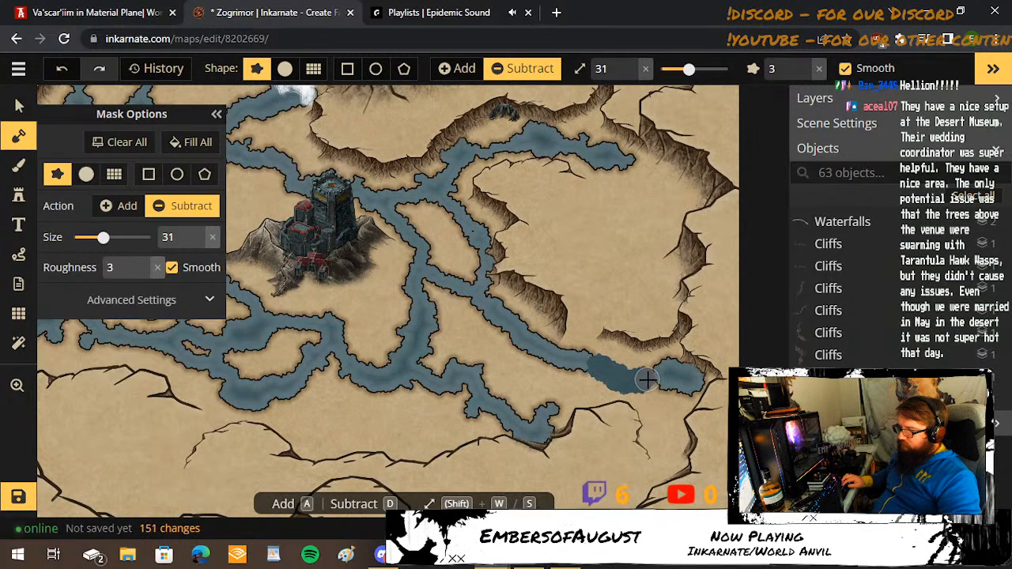
Subtract a north-bank lobe at brush size 20 below the southeastern cliff, and widen the channel's upper stretch to the northwest.
key(s)
key(s)
key(s)
key(s)
key(s)
key(s)
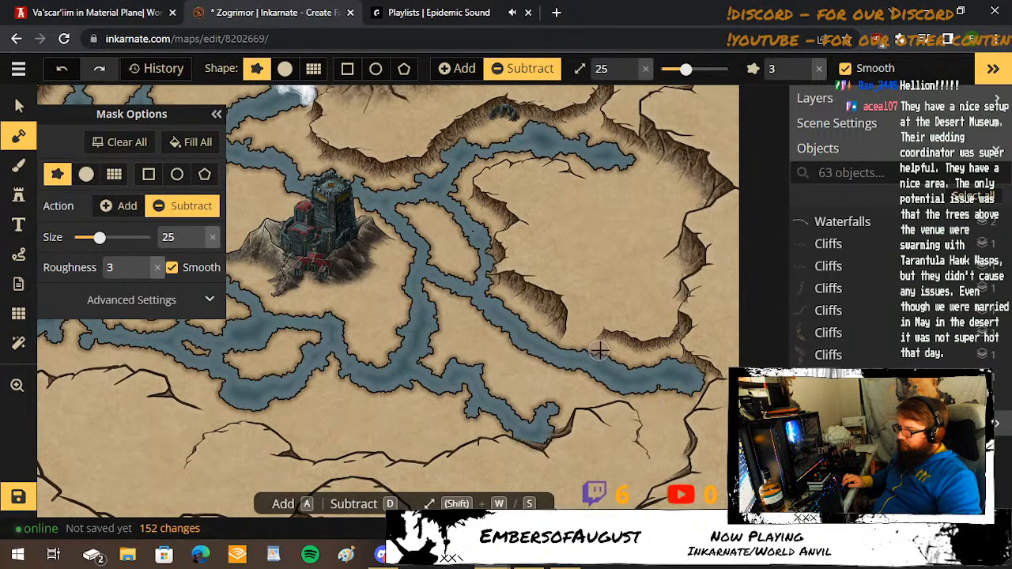
key(s)
key(s)
key(s)
key(s)
key(s)
drag(592, 352, 623, 353)
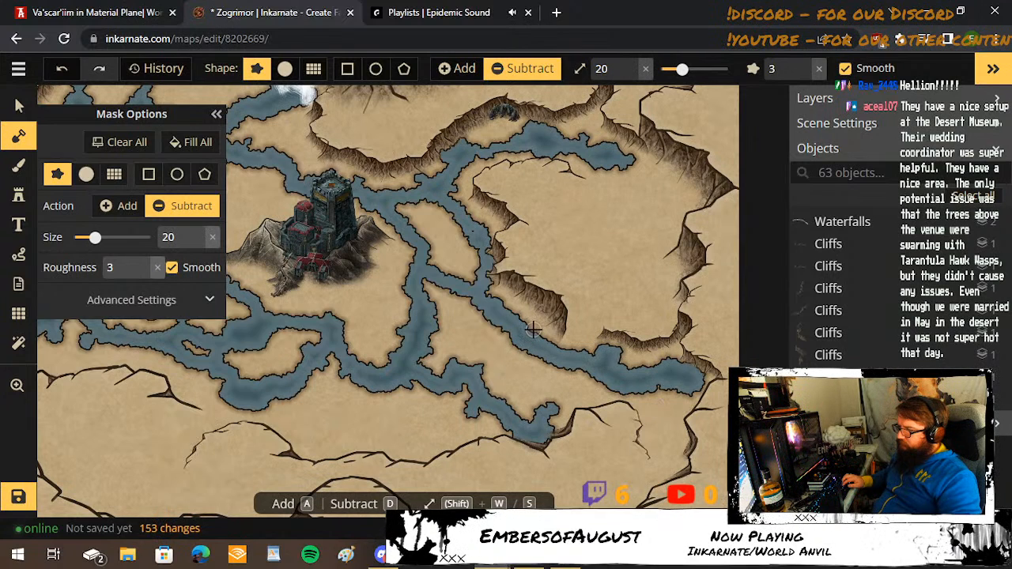
drag(533, 332, 486, 325)
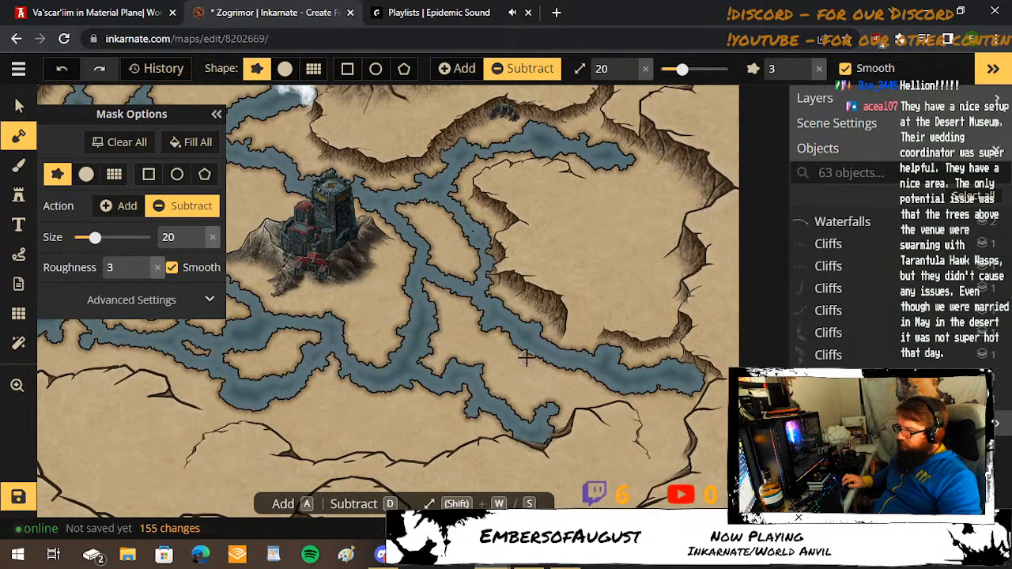
Connect the southeastern channel southwest to the southern pool at brush size 20, and widen the junction's south bank at size 14.
mouse_move(561, 355)
mouse_down()
mouse_move(542, 400)
mouse_move(551, 409)
mouse_move(556, 374)
mouse_move(527, 393)
mouse_up()
key(s)
key(s)
key(s)
key(s)
key(s)
key(s)
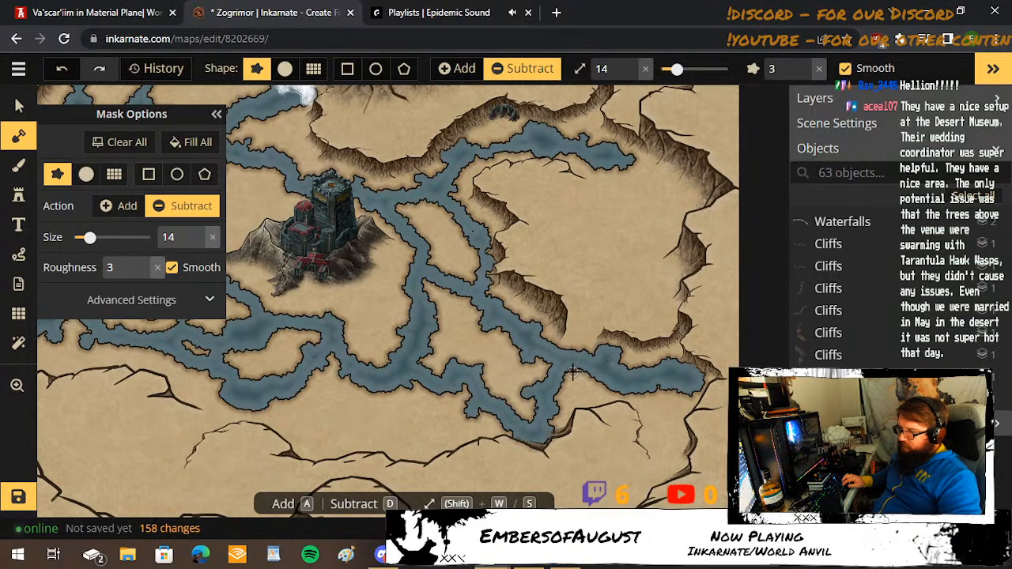
drag(563, 371, 593, 374)
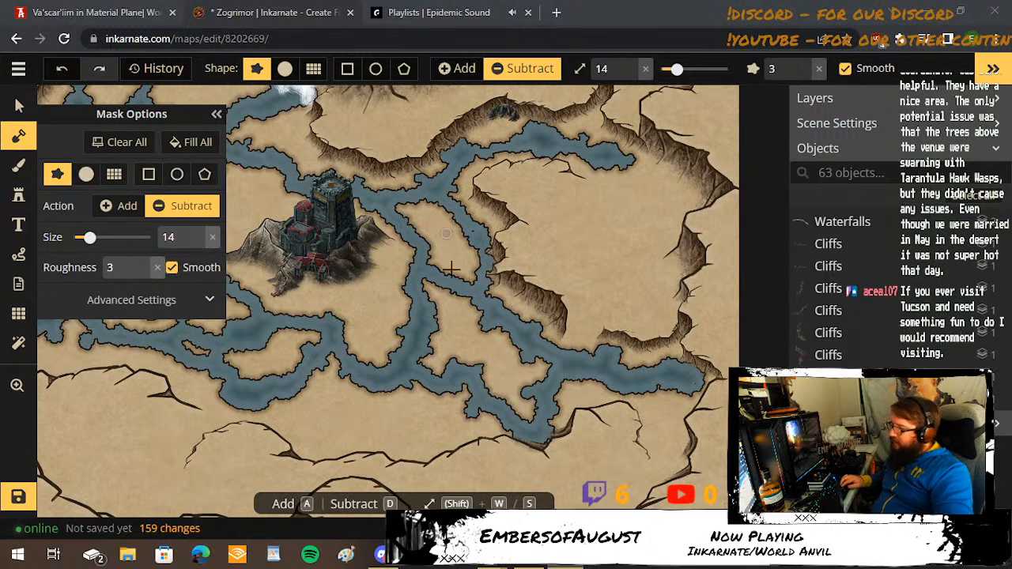
Subtract a short southward arm at size 14 from the far eastern pool, and add land at size 8 along its cliffside shore.
scroll(664, 367, up, 3)
mouse_move(695, 378)
mouse_down()
mouse_move(701, 369)
mouse_move(678, 405)
mouse_up()
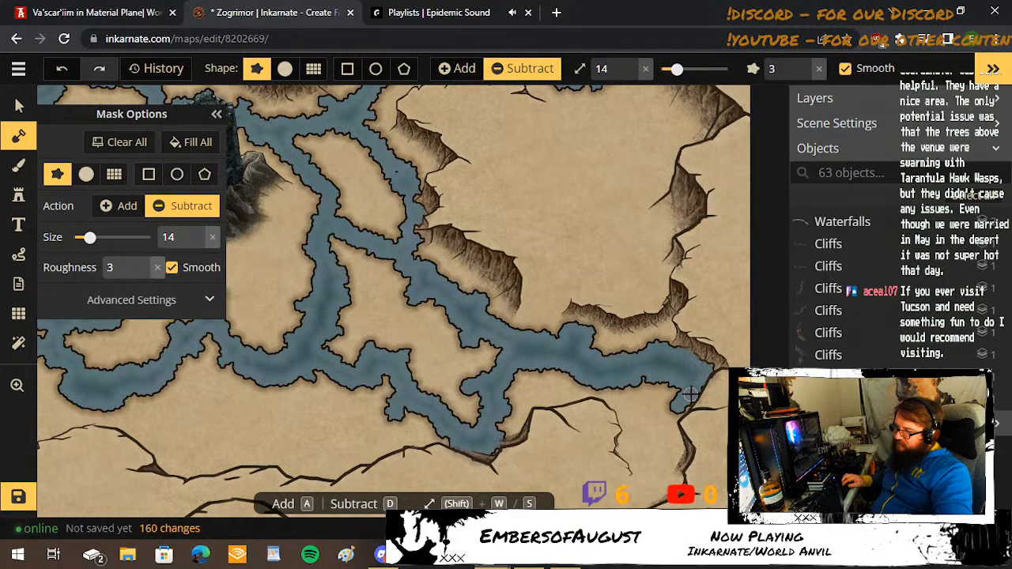
click(118, 206)
key(w)
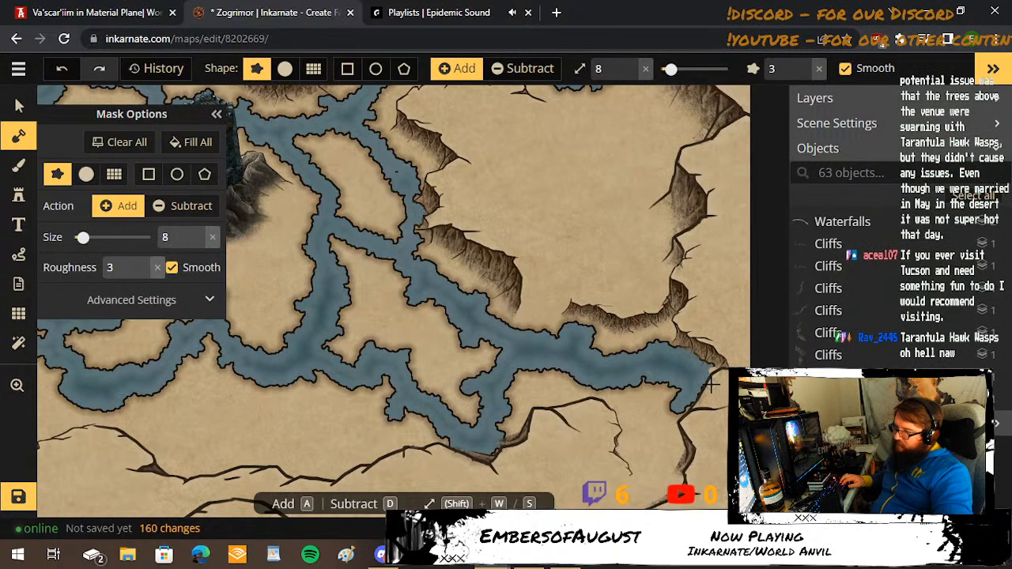
click(706, 371)
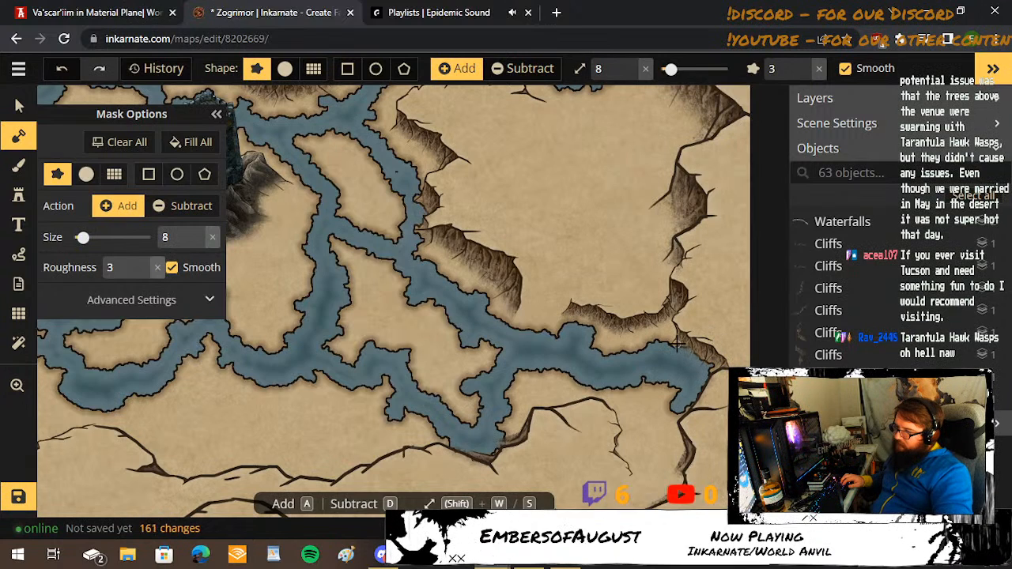
drag(678, 345, 700, 360)
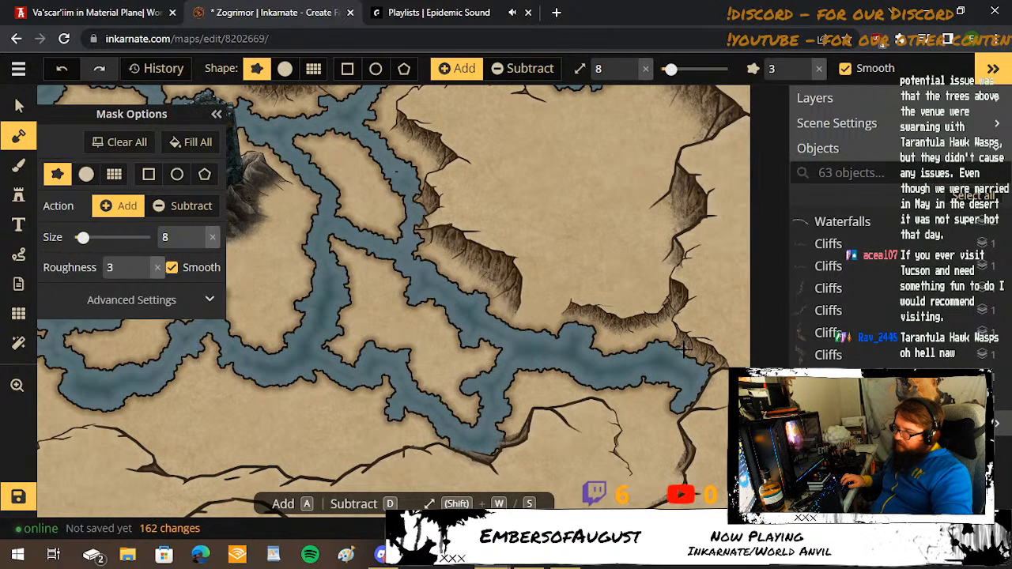
click(684, 349)
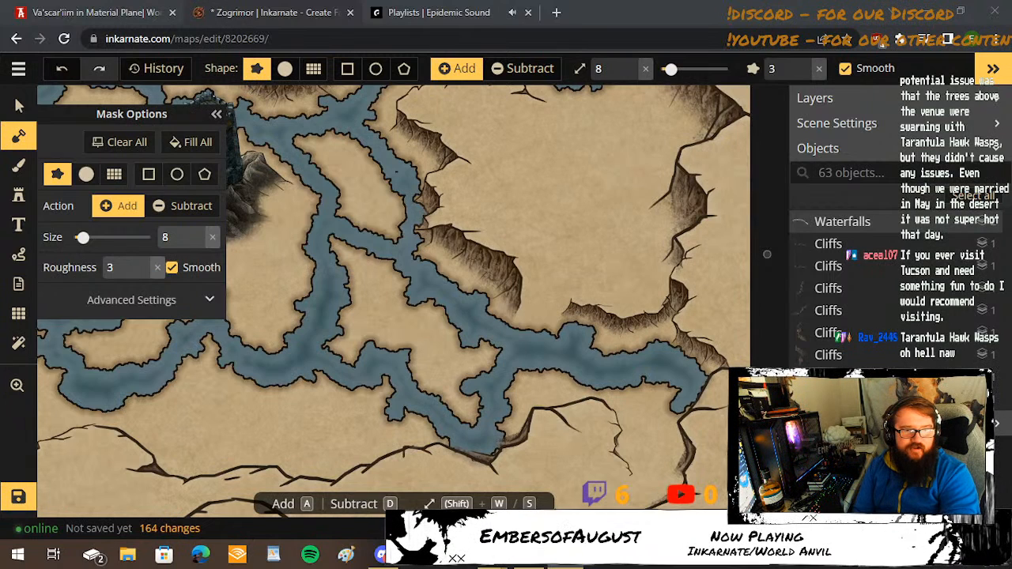
Add small land islands at brush size 8 in the cliffside channel east of the fortress and the river southwest of it.
scroll(578, 277, down, 3)
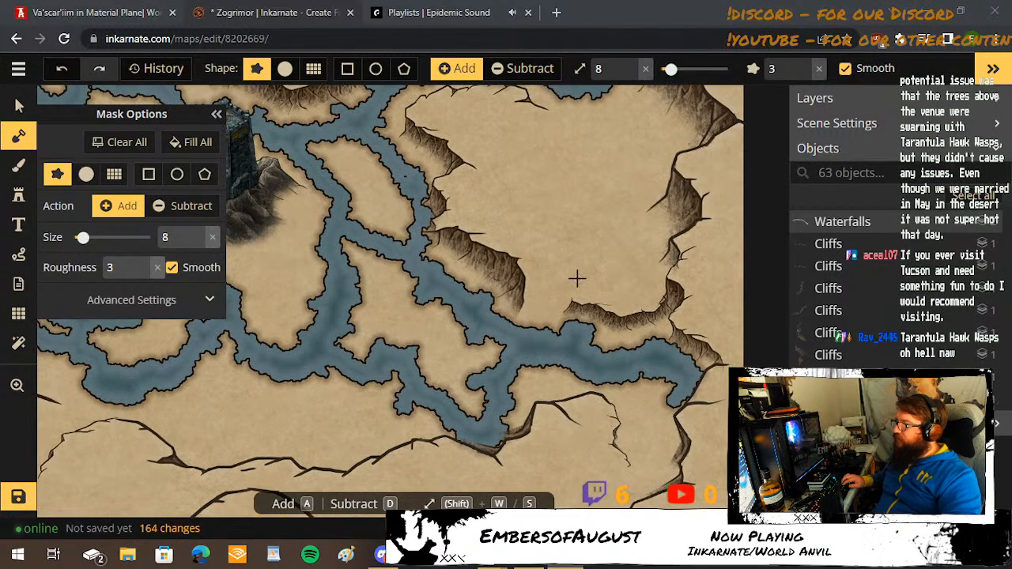
click(421, 185)
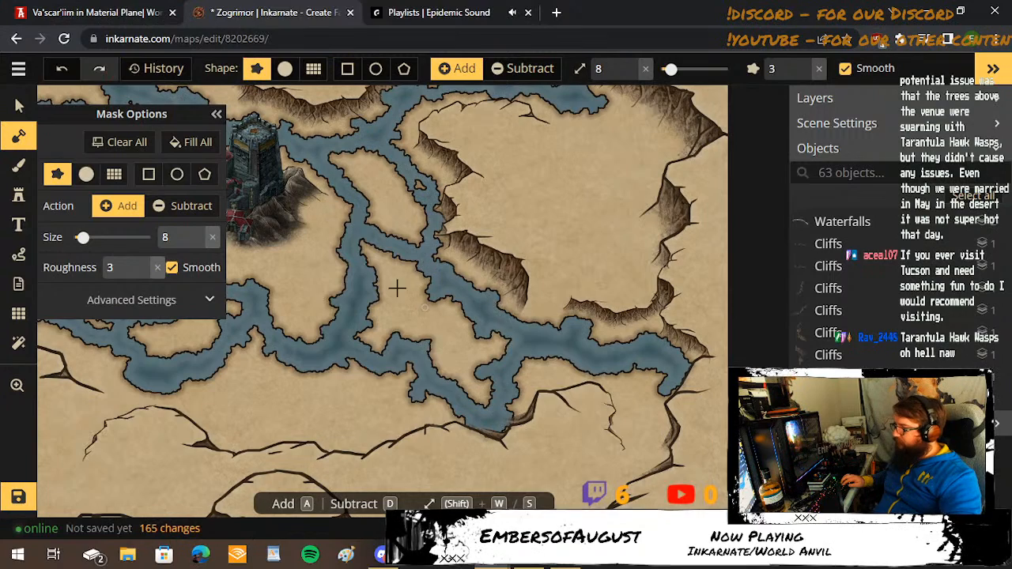
key(space)
drag(302, 238, 499, 255)
scroll(348, 380, up, 3)
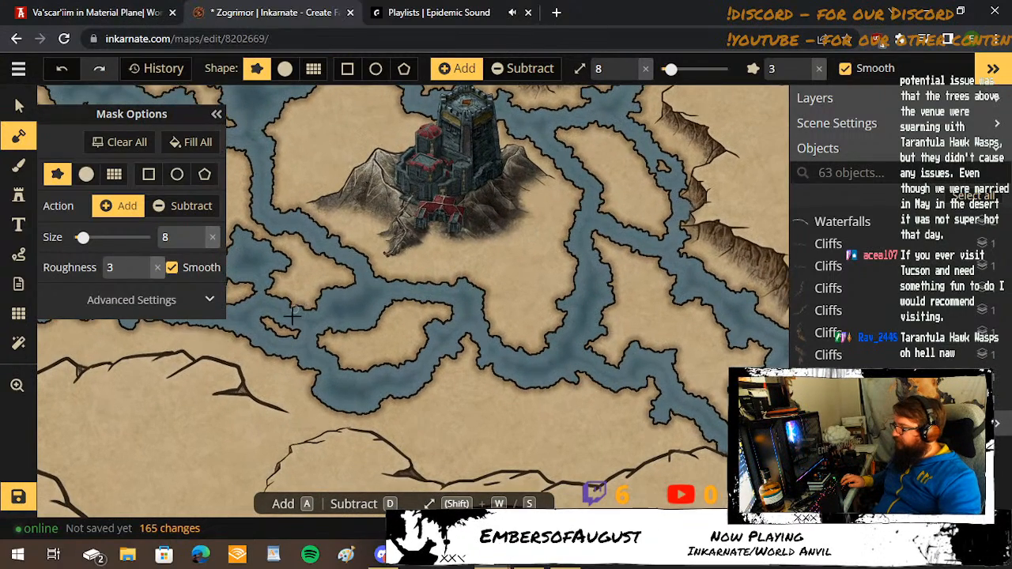
scroll(294, 310, up, 1)
scroll(327, 276, up, 4)
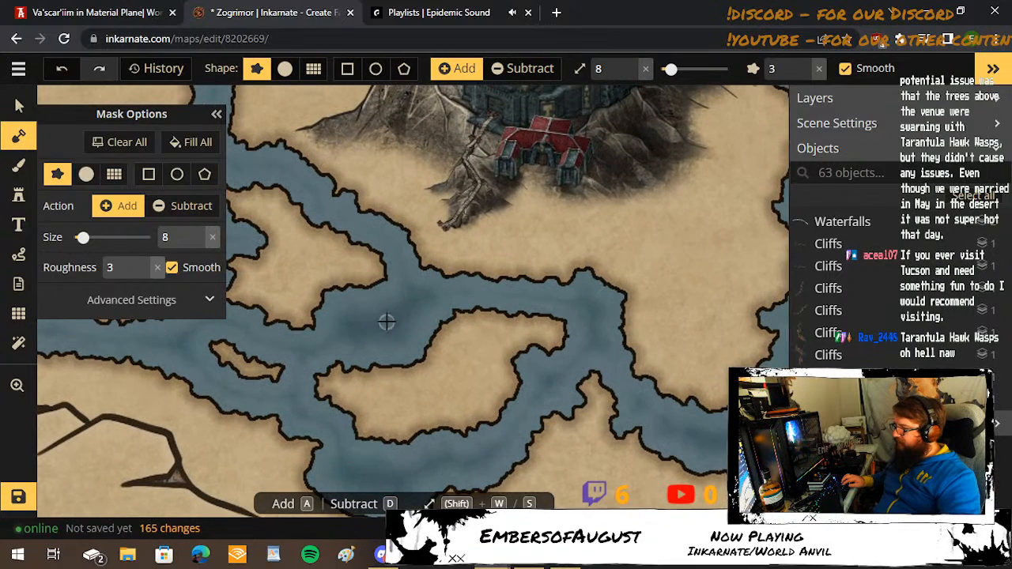
mouse_move(405, 304)
mouse_down()
mouse_move(349, 333)
mouse_move(392, 312)
mouse_up()
Add a small land island at brush size 8 in the middle of the southwestern pool.
scroll(474, 256, down, 3)
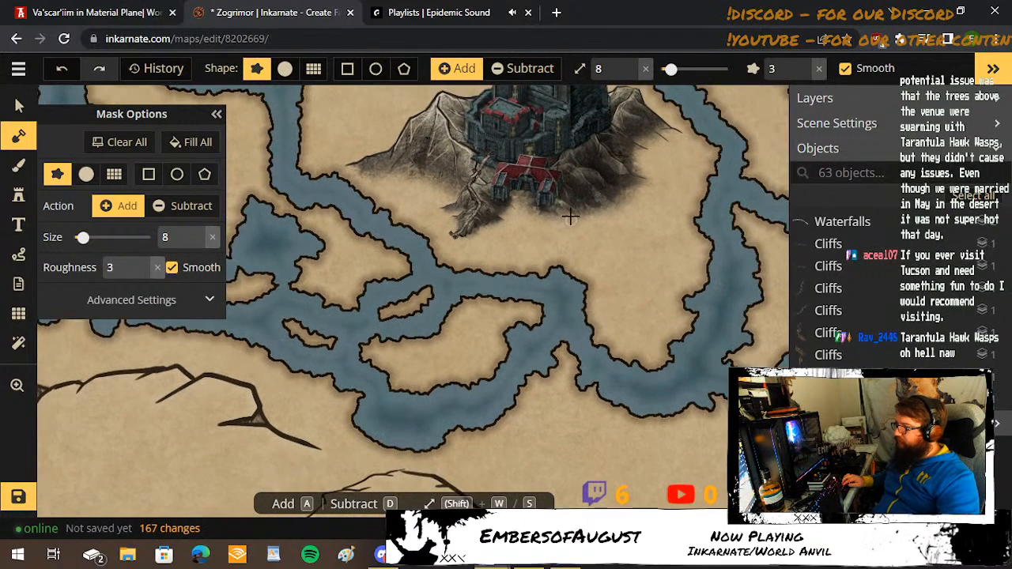
key(space)
drag(358, 123, 517, 285)
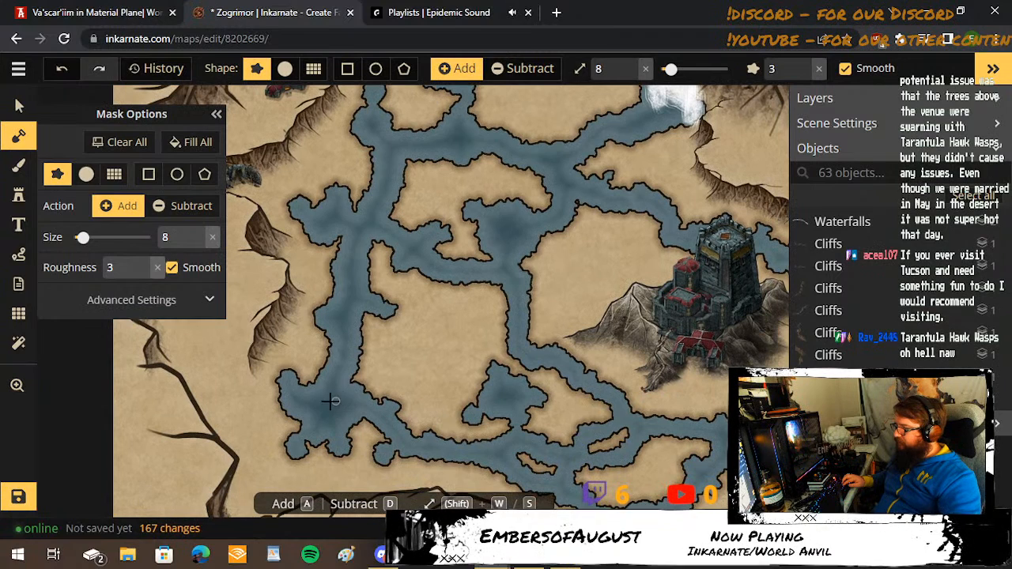
mouse_move(330, 400)
mouse_down()
mouse_move(321, 408)
mouse_move(338, 403)
mouse_move(325, 400)
mouse_up()
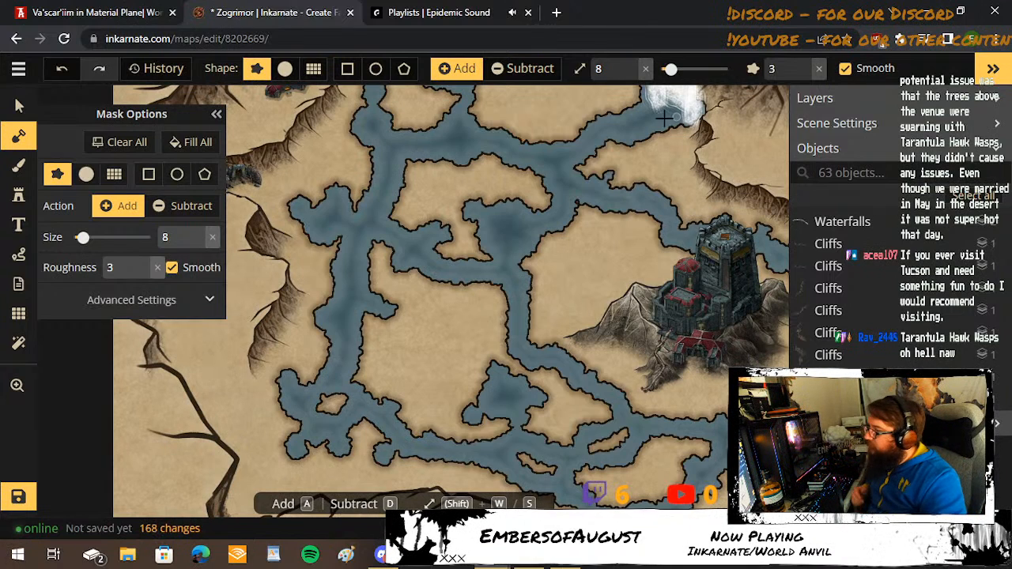
Save the Zogrimor map with the updated rivers and islands.
scroll(547, 271, down, 1)
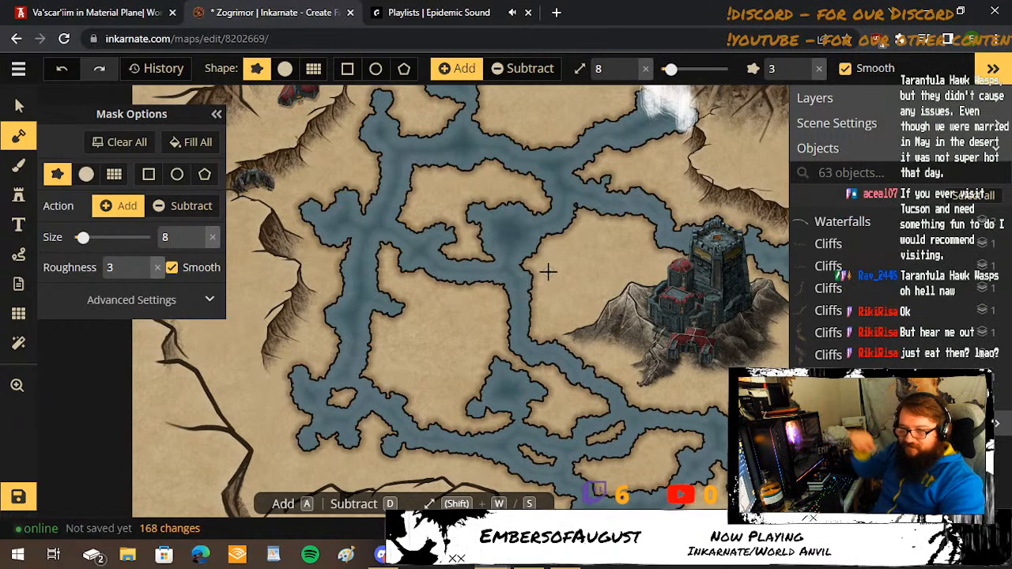
scroll(556, 186, down, 1)
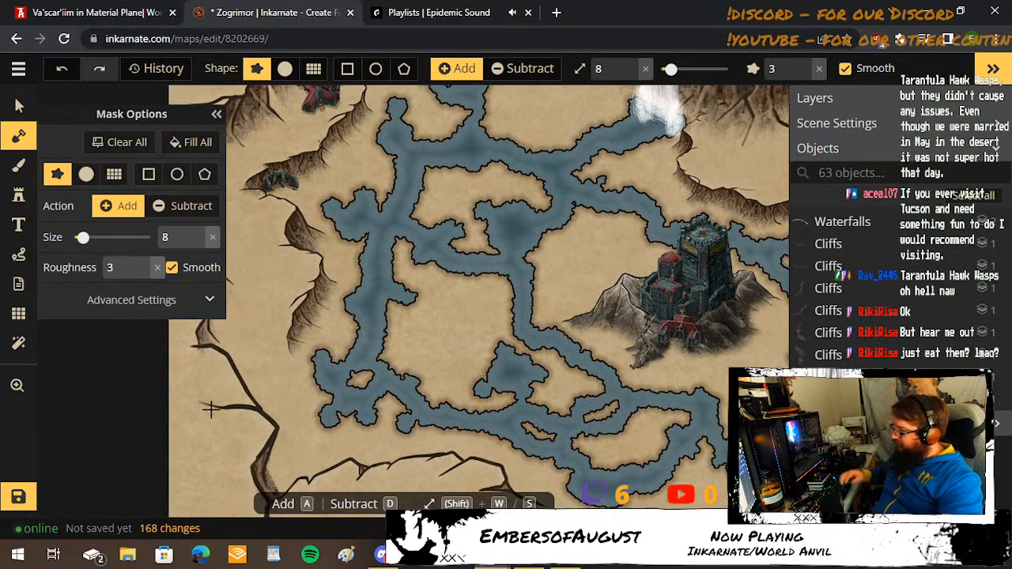
click(18, 497)
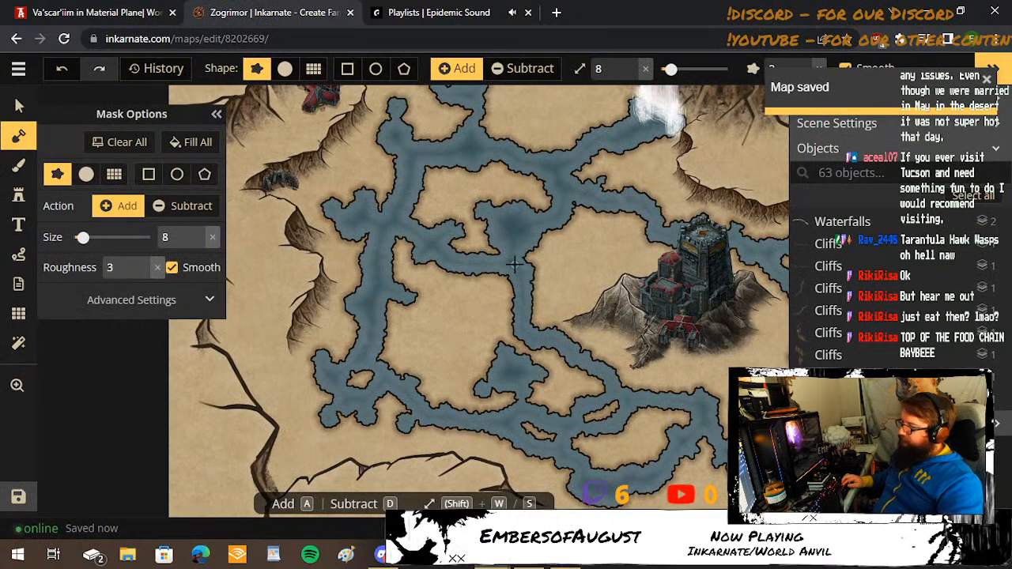
Set the texture brush to paint the background layer with a teal water texture from the Fantasy Regional HD set.
click(24, 165)
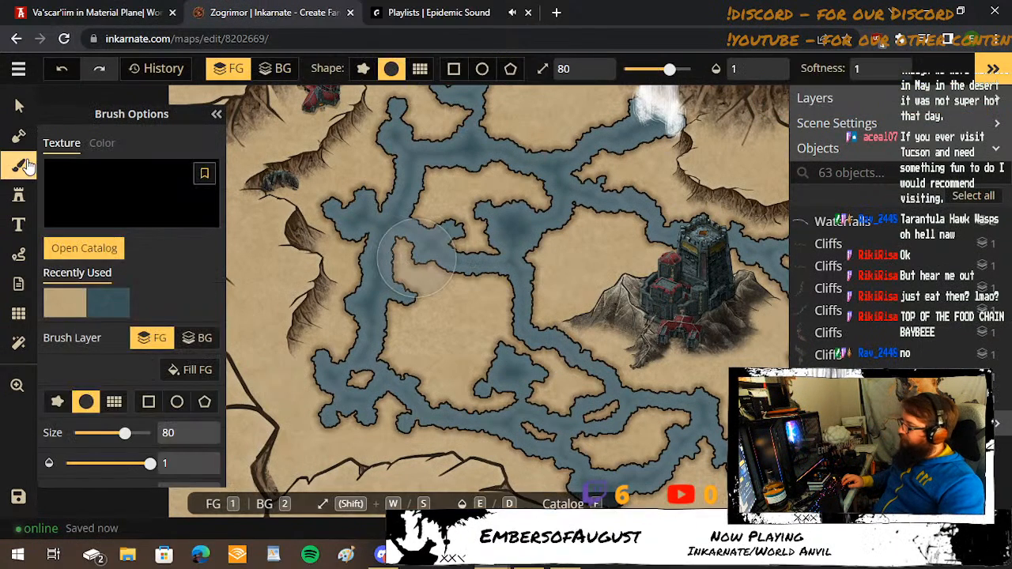
click(199, 337)
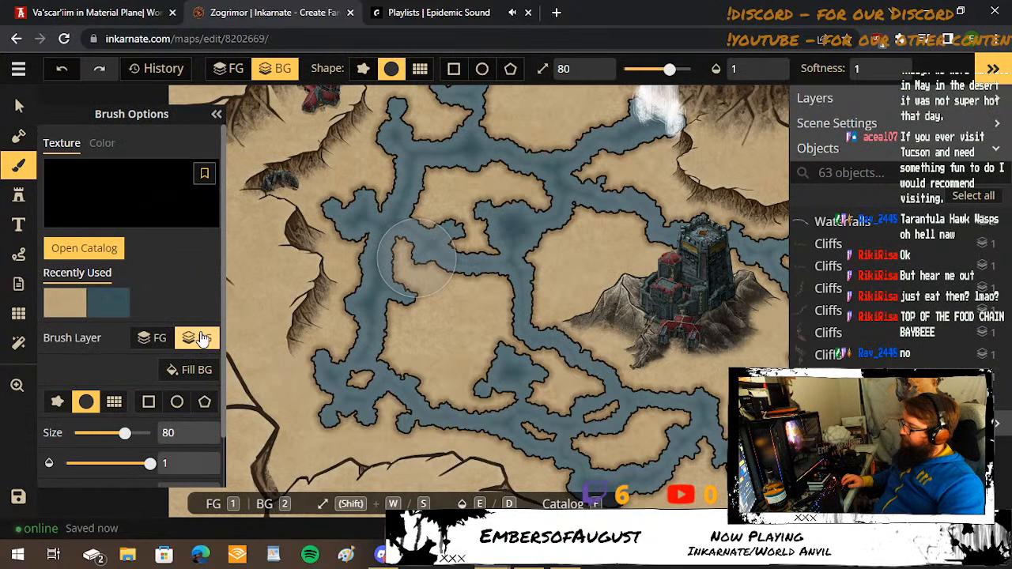
click(112, 298)
click(151, 161)
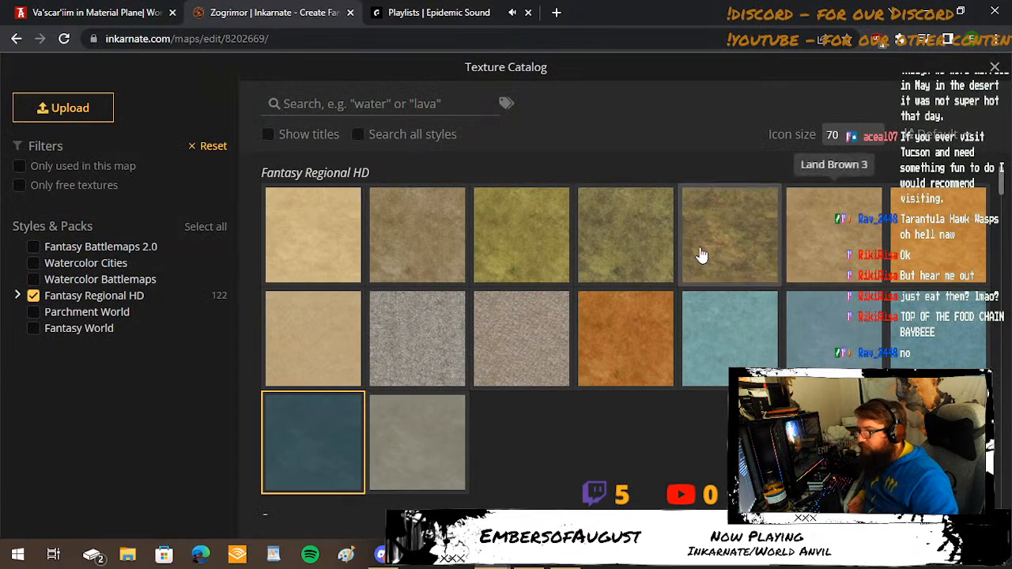
scroll(496, 268, down, 3)
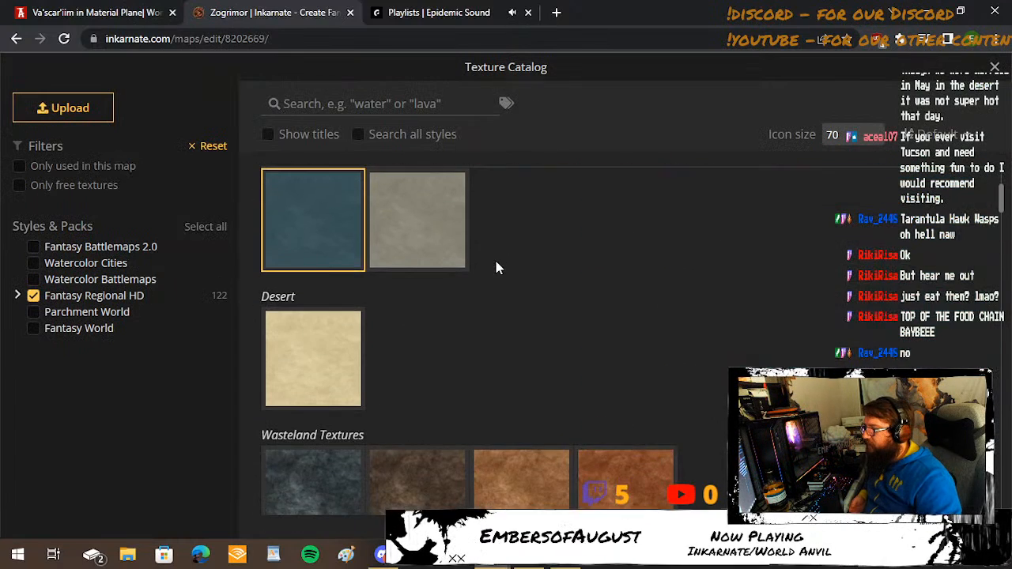
scroll(496, 268, down, 6)
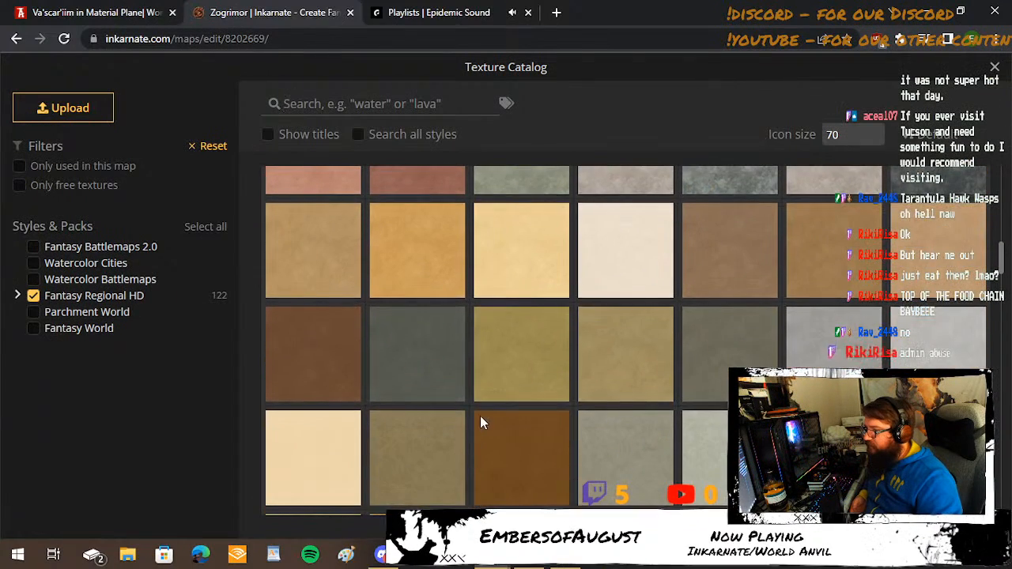
scroll(484, 415, up, 8)
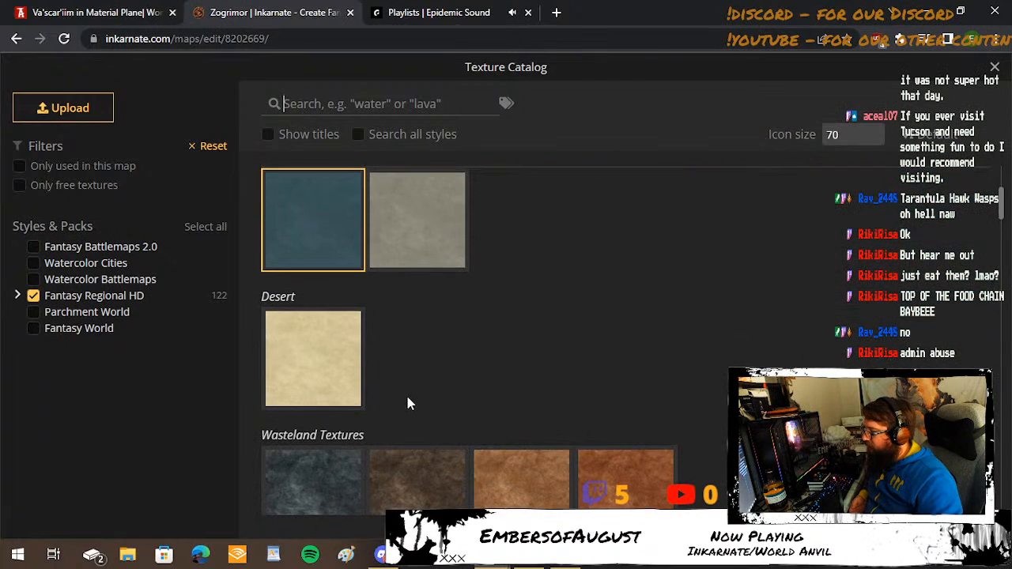
scroll(450, 343, up, 3)
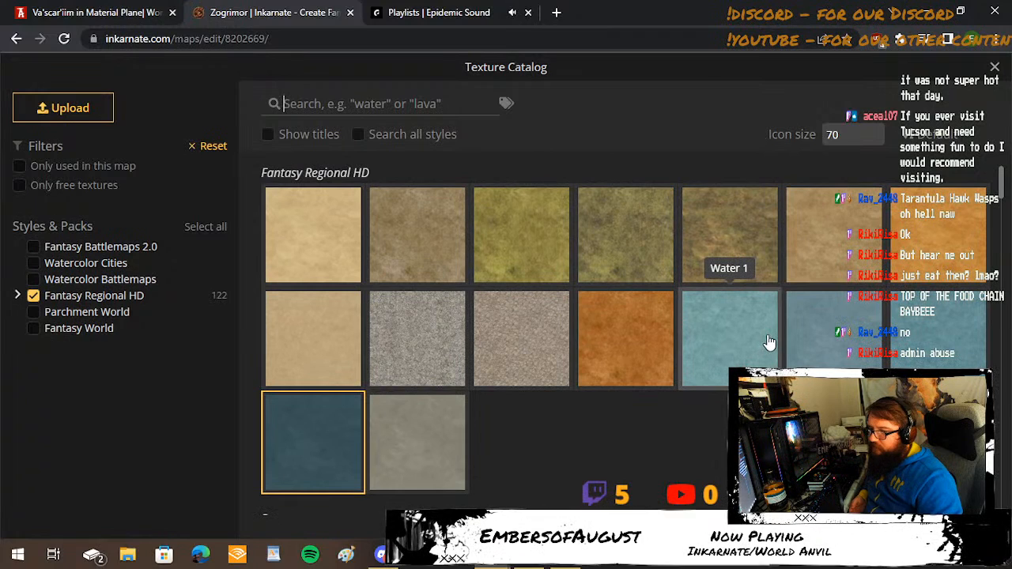
click(922, 335)
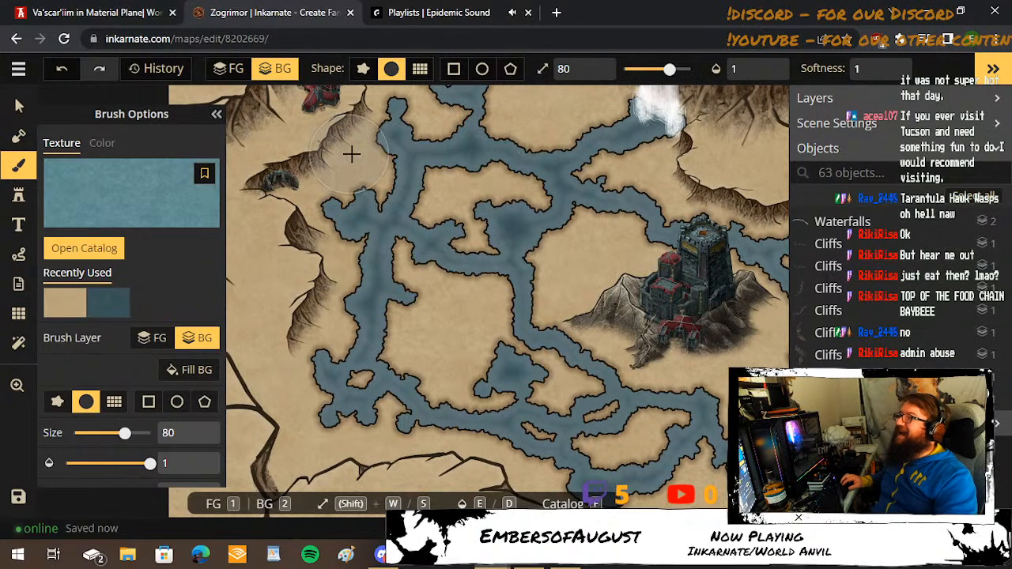
Filter the water texture to hue -73, saturation 166, brightness 120 and contrast 133.
scroll(162, 340, down, 1)
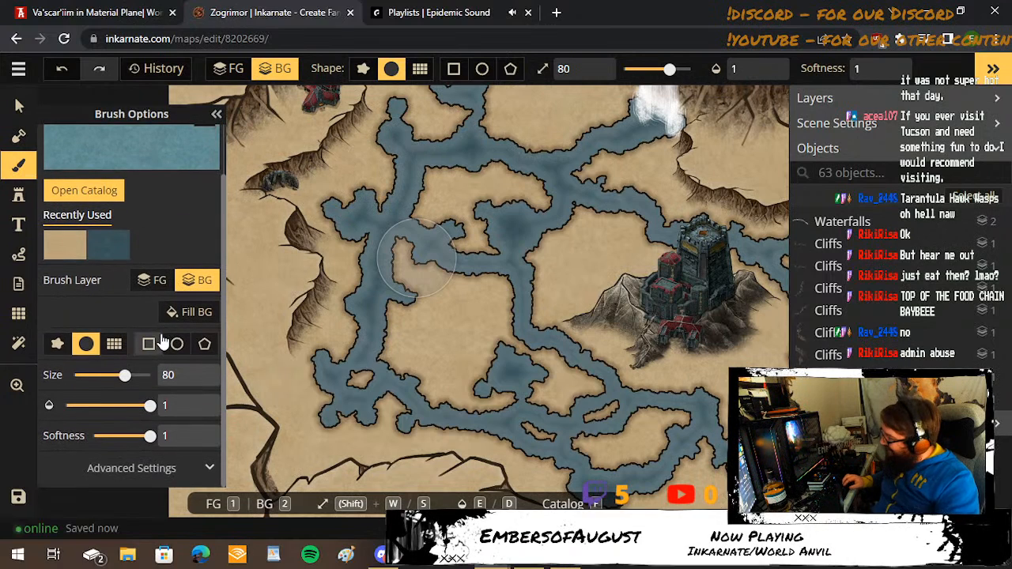
click(209, 468)
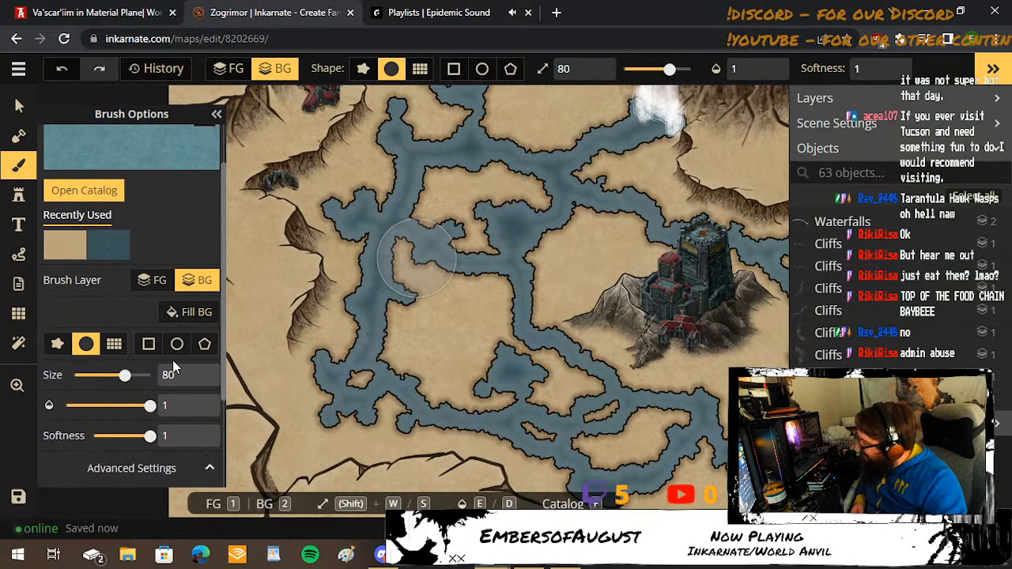
scroll(172, 360, down, 2)
click(117, 369)
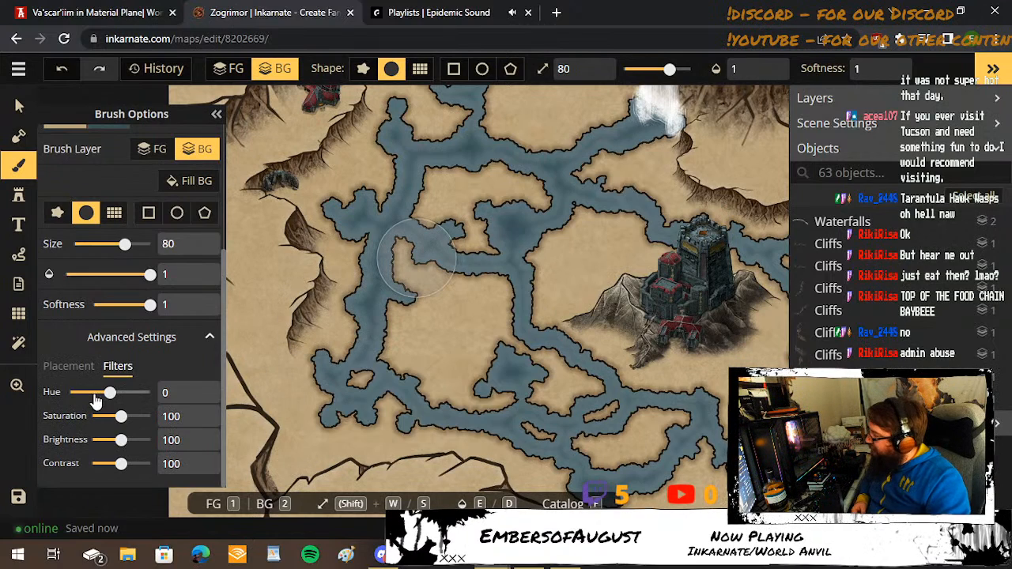
drag(109, 392, 135, 466)
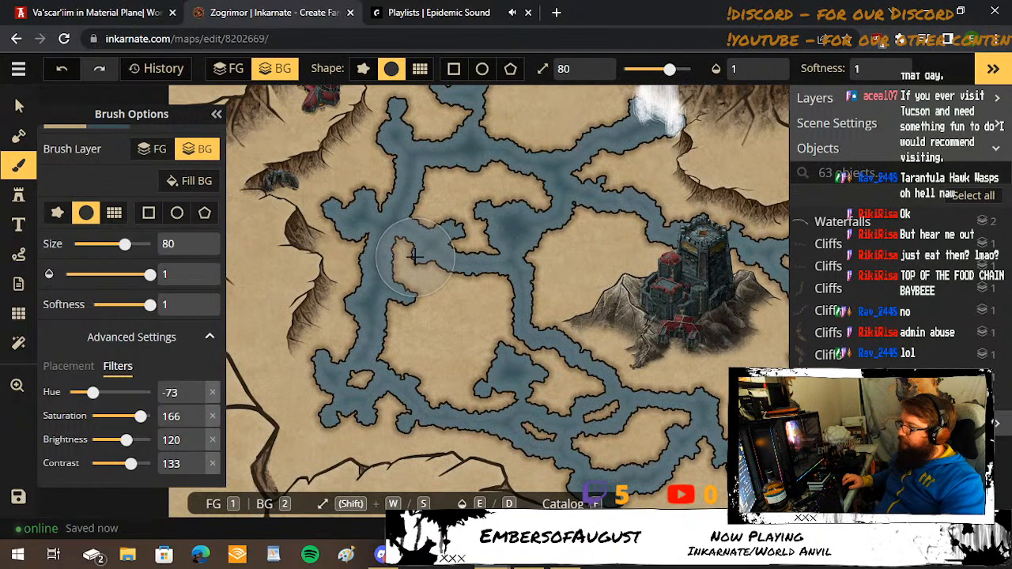
Paint the river channels west, southwest and north of the fortress up to the waterfall's foot with the green water at brush size 80.
mouse_move(375, 234)
mouse_down()
mouse_move(334, 174)
mouse_move(395, 127)
mouse_move(404, 101)
mouse_move(474, 149)
mouse_move(668, 128)
mouse_move(554, 174)
mouse_up()
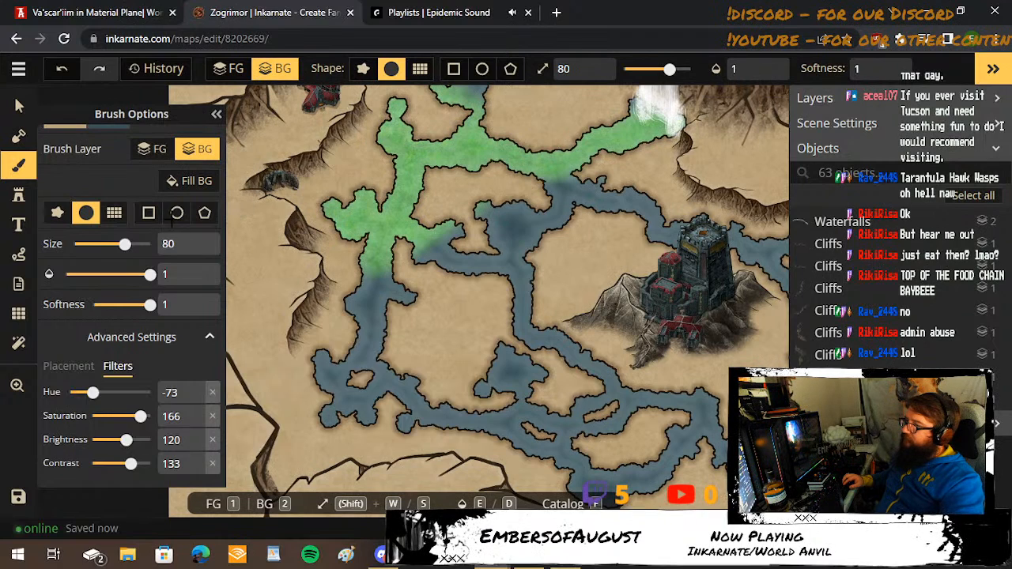
mouse_move(710, 158)
mouse_down()
mouse_move(657, 118)
mouse_move(613, 115)
mouse_move(661, 116)
mouse_move(576, 190)
mouse_move(652, 192)
mouse_move(672, 204)
mouse_move(480, 203)
mouse_move(541, 225)
mouse_move(530, 237)
mouse_move(378, 243)
mouse_move(538, 262)
mouse_move(554, 293)
mouse_move(454, 301)
mouse_move(406, 287)
mouse_move(348, 322)
mouse_move(347, 369)
mouse_move(308, 380)
mouse_move(349, 345)
mouse_move(307, 447)
mouse_move(358, 383)
mouse_move(354, 442)
mouse_move(420, 363)
mouse_move(436, 317)
mouse_move(455, 417)
mouse_move(590, 359)
mouse_move(493, 317)
mouse_move(494, 369)
mouse_move(438, 385)
mouse_move(705, 425)
mouse_move(559, 474)
mouse_move(723, 416)
mouse_move(589, 416)
mouse_move(630, 402)
mouse_up()
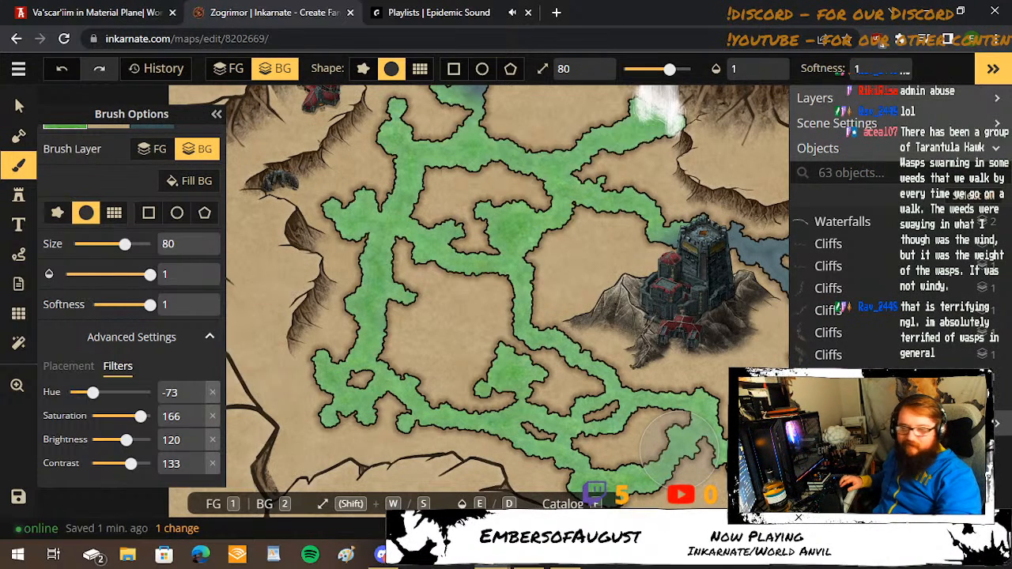
key(space)
drag(574, 233, 562, 332)
mouse_move(433, 191)
mouse_down()
mouse_move(434, 159)
mouse_move(423, 136)
mouse_move(437, 132)
mouse_move(462, 212)
mouse_move(399, 94)
mouse_up()
key(space)
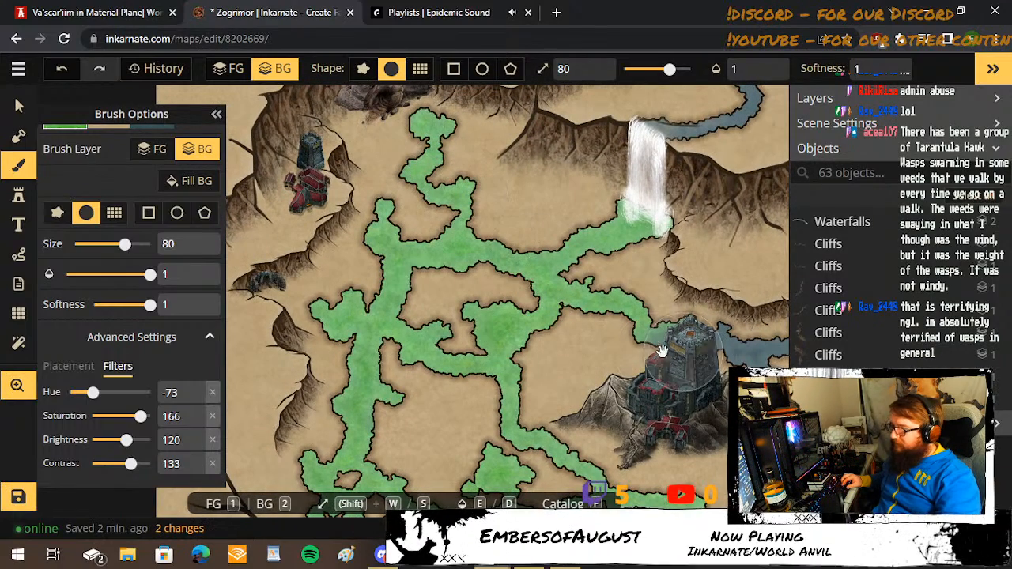
Paint the river channels and pools east and southeast of the fortress with the same green water at brush size 80.
drag(662, 351, 473, 263)
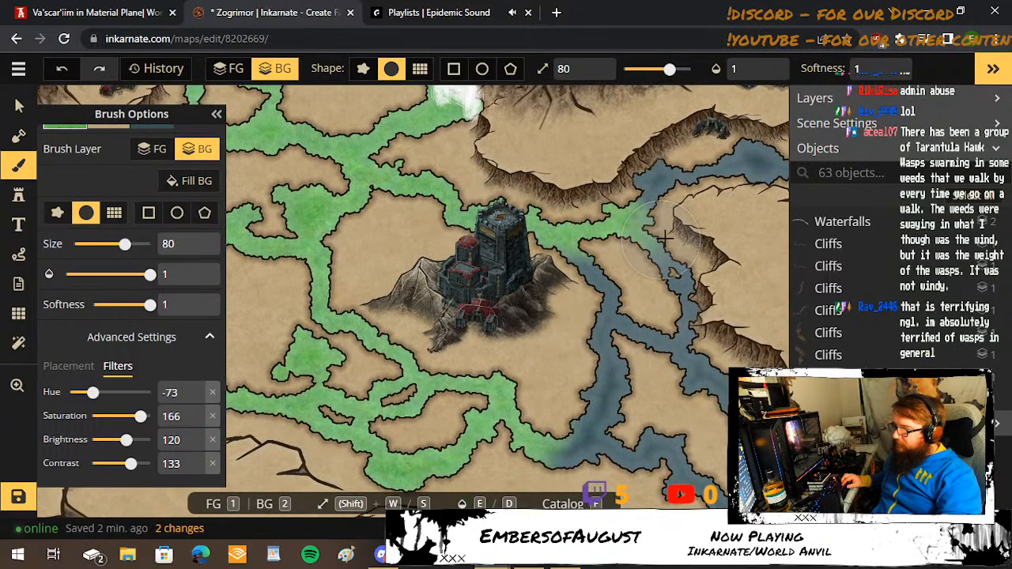
mouse_move(665, 238)
mouse_down()
mouse_move(627, 215)
mouse_move(654, 184)
mouse_move(717, 177)
mouse_move(619, 192)
mouse_move(739, 188)
mouse_move(755, 197)
mouse_move(752, 190)
mouse_up()
key(space)
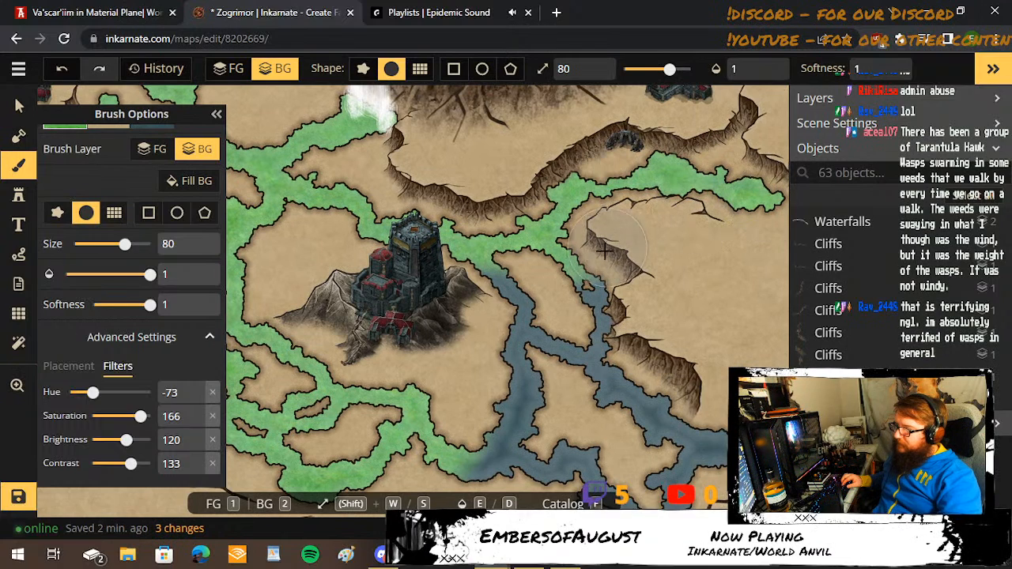
mouse_move(604, 249)
mouse_down()
mouse_move(514, 298)
mouse_move(510, 275)
mouse_move(637, 297)
mouse_move(484, 309)
mouse_move(477, 320)
mouse_move(689, 293)
mouse_move(631, 329)
mouse_move(569, 339)
mouse_move(460, 420)
mouse_move(436, 454)
mouse_move(592, 472)
mouse_move(622, 459)
mouse_move(591, 449)
mouse_move(493, 369)
mouse_move(483, 343)
mouse_move(502, 397)
mouse_move(534, 387)
mouse_move(531, 373)
mouse_move(502, 408)
mouse_move(603, 350)
mouse_move(586, 331)
mouse_move(481, 280)
mouse_move(642, 331)
mouse_move(695, 336)
mouse_move(702, 365)
mouse_move(734, 349)
mouse_move(708, 399)
mouse_move(664, 362)
mouse_move(615, 342)
mouse_up()
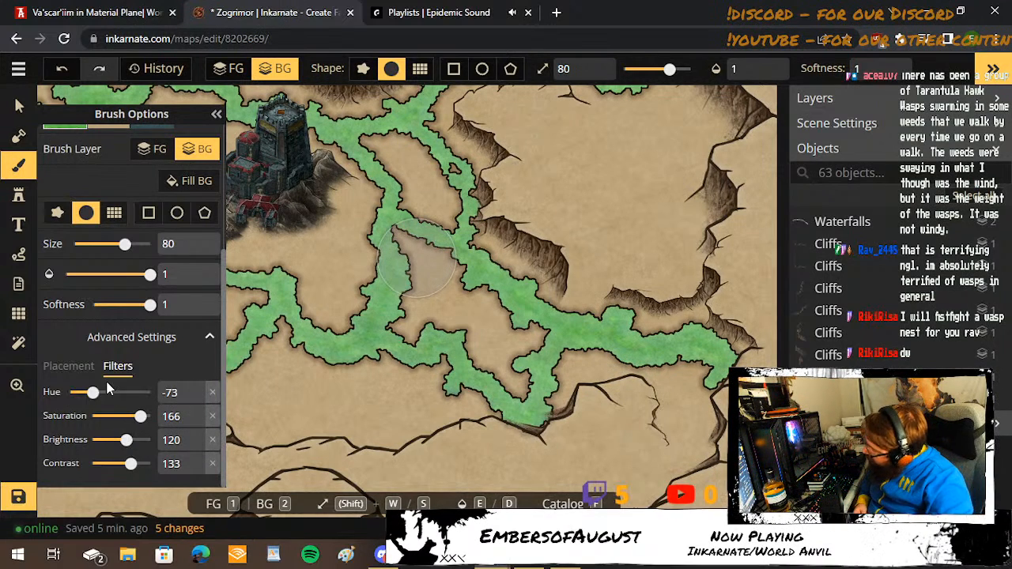
Set the texture hue to -132 and the brush size to 27, and tint the northern tip of the pool southwest of the fortress.
drag(91, 396, 77, 395)
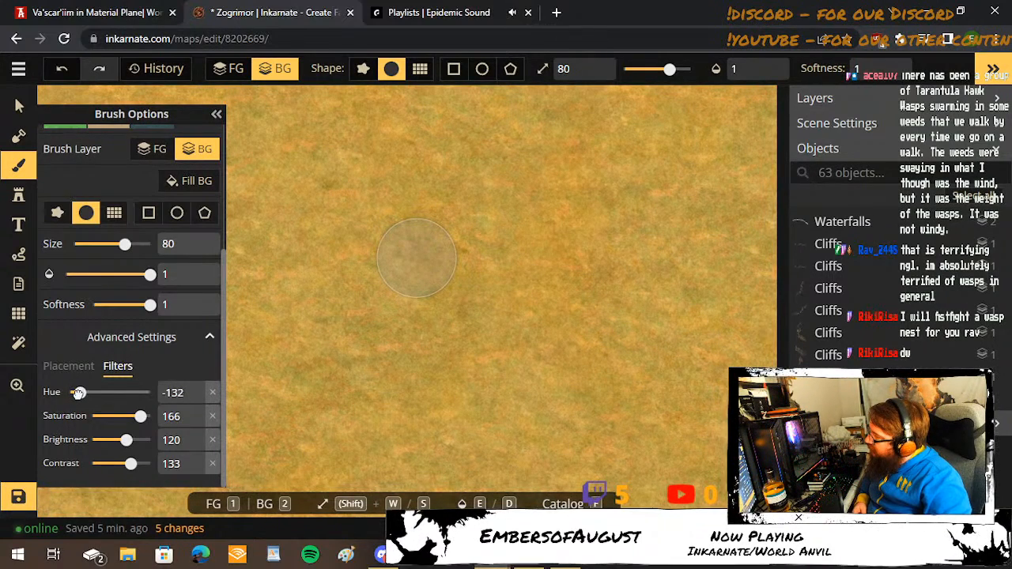
click(215, 116)
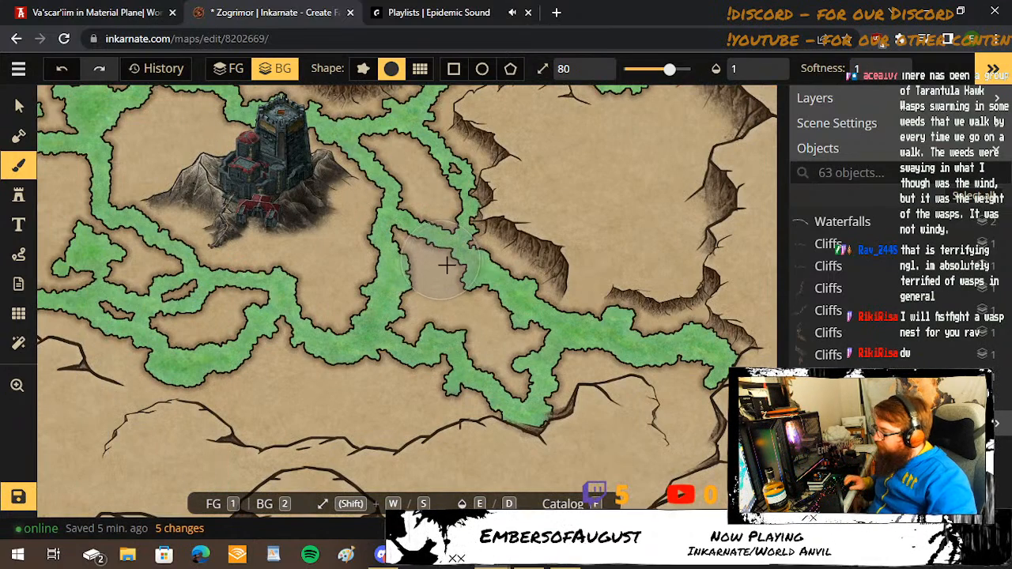
key(s)
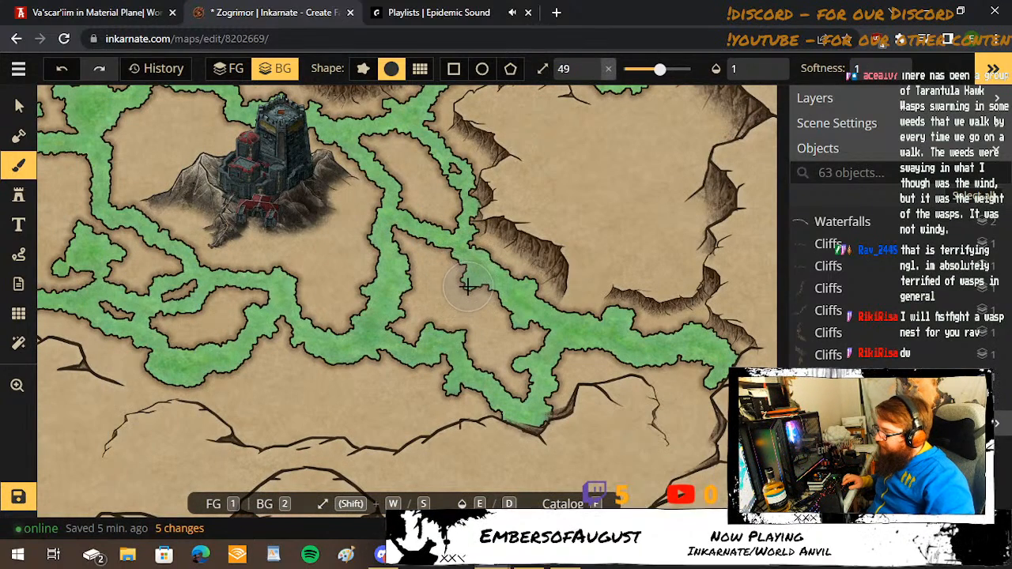
key(s)
key(space)
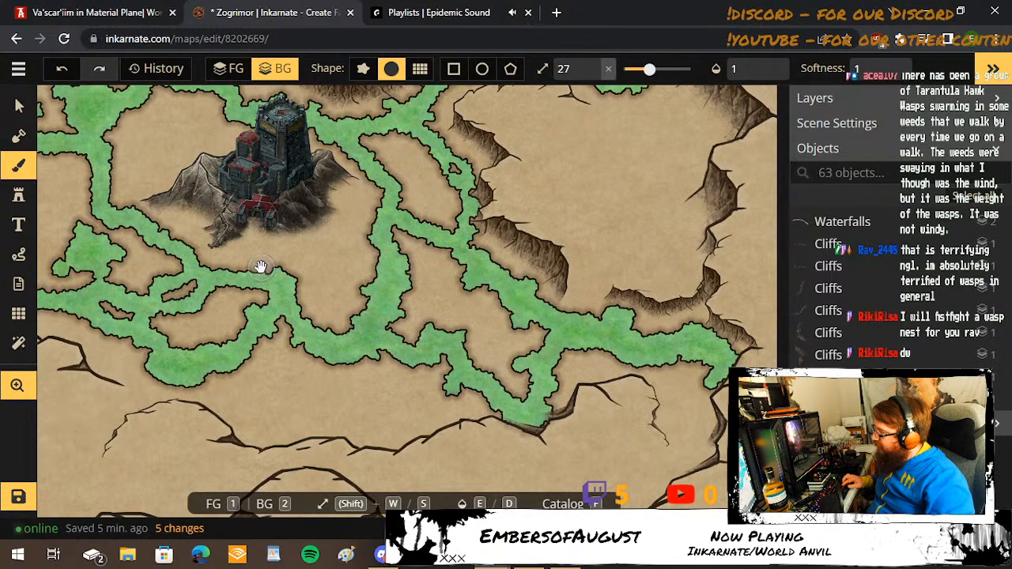
drag(262, 258, 413, 273)
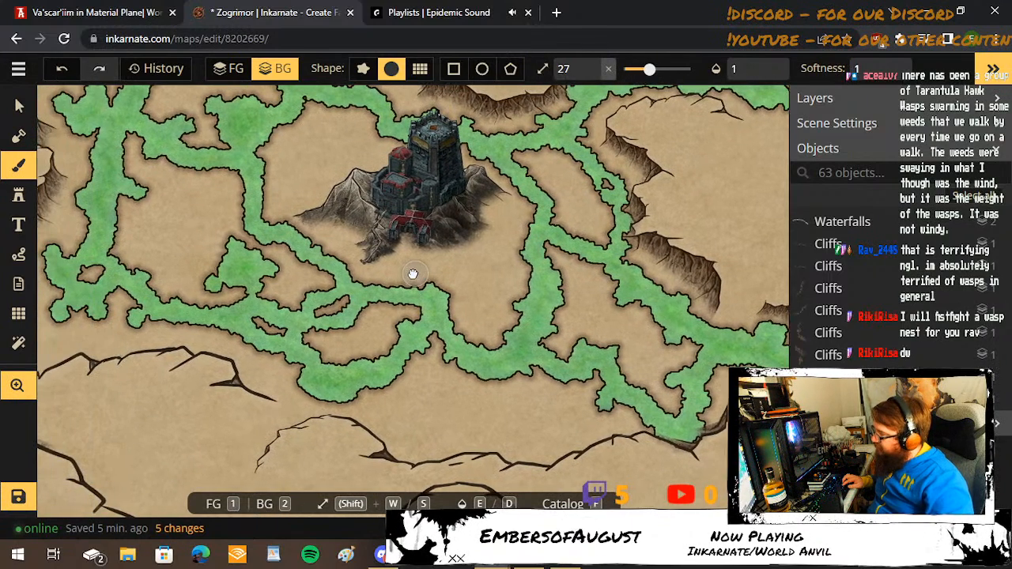
click(229, 246)
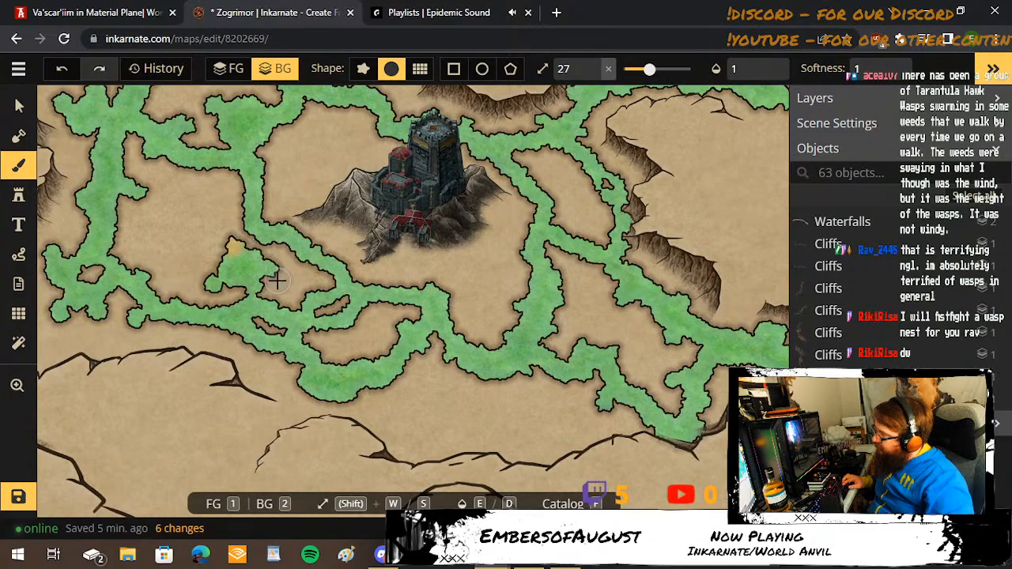
Reduce the brush to size 11 and tint the southwestern pool's eastern tip, western arm and southern shore.
scroll(267, 251, up, 4)
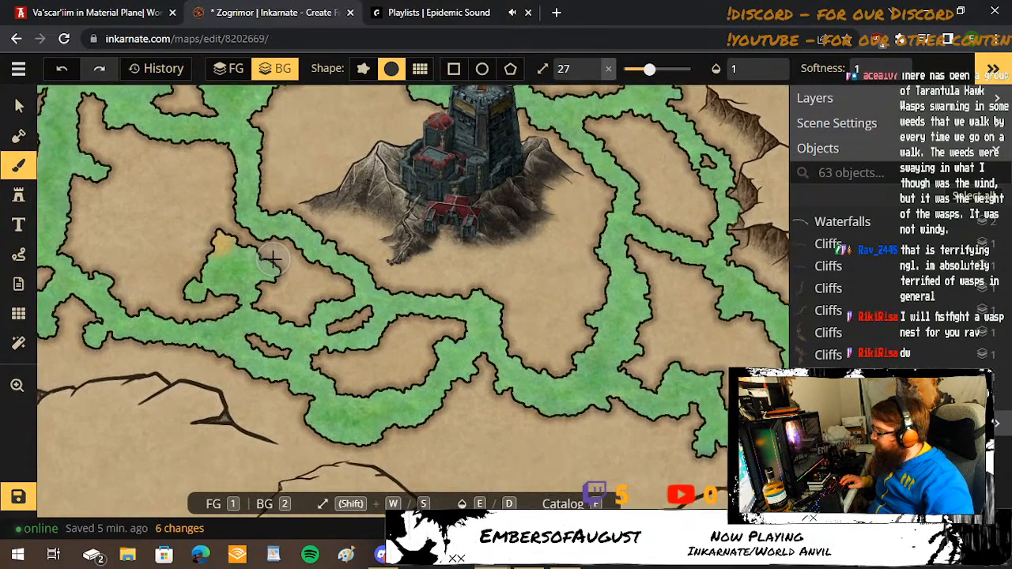
key(s)
key(s)
key(s)
key(s)
key(s)
key(s)
key(s)
key(s)
key(s)
key(s)
key(s)
key(s)
key(s)
key(s)
key(s)
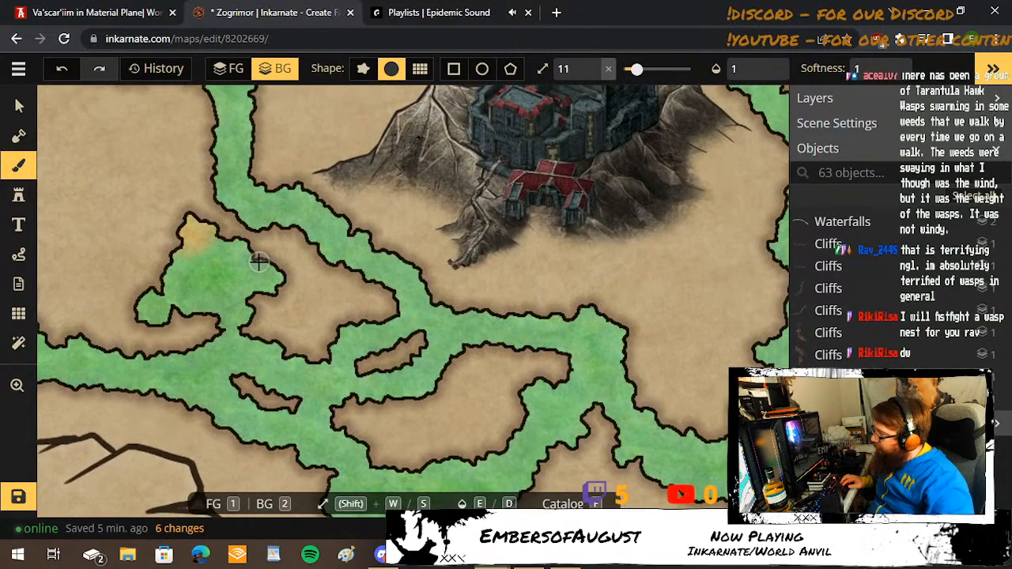
mouse_move(265, 255)
mouse_down()
mouse_move(280, 289)
mouse_move(264, 312)
mouse_move(194, 304)
mouse_up()
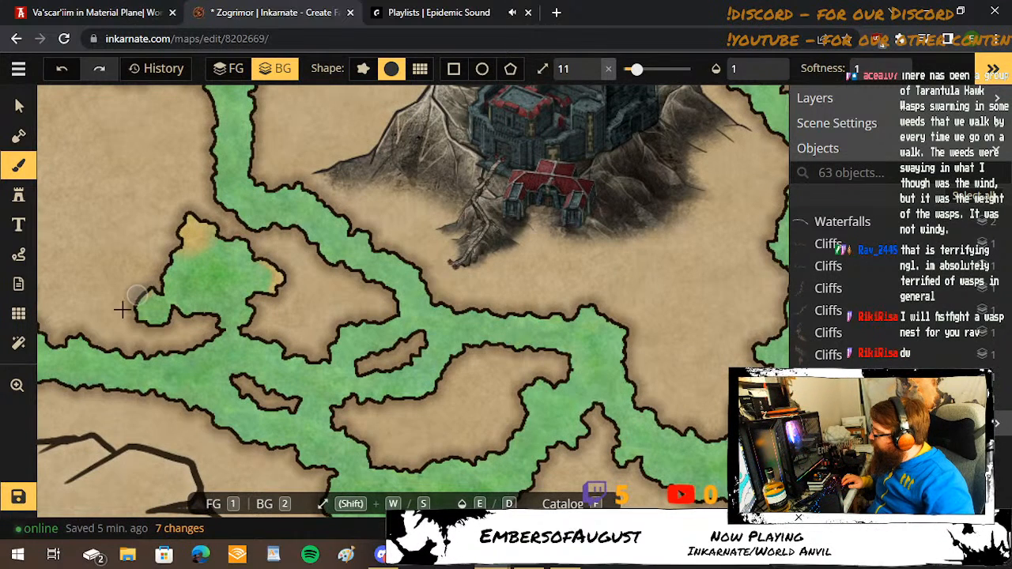
mouse_move(129, 304)
mouse_down()
mouse_move(167, 330)
mouse_move(177, 313)
mouse_move(225, 316)
mouse_up()
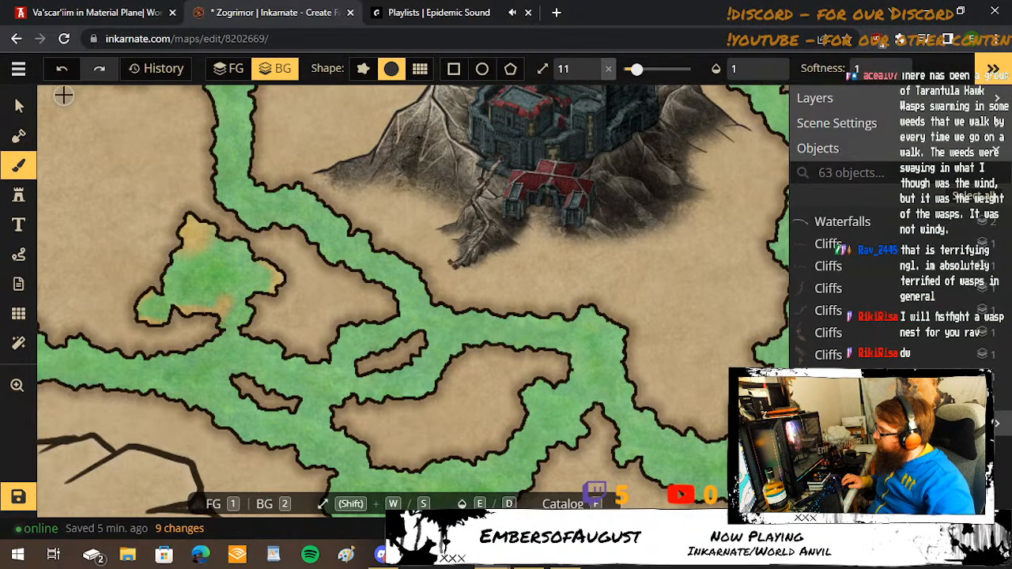
Undo the southern shore stroke, set the brush size to 10, and tint the southwestern pool's southern and northeastern shores.
key(s)
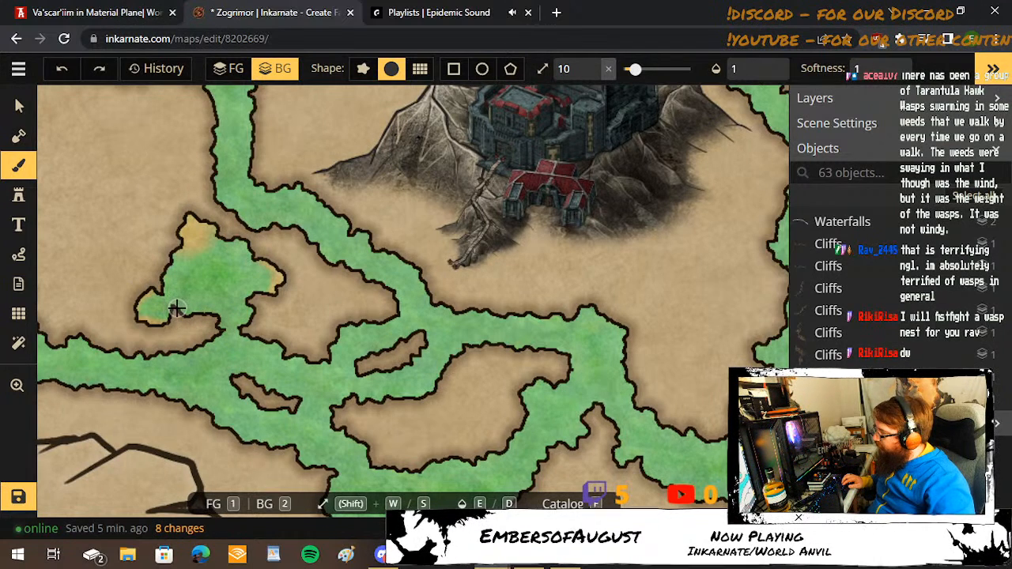
drag(181, 310, 215, 316)
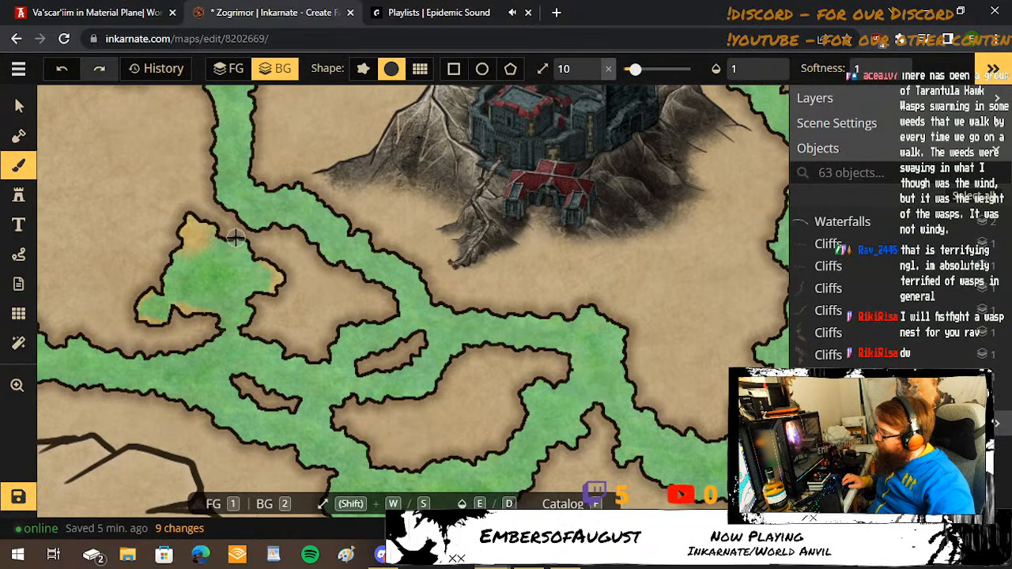
drag(235, 237, 265, 257)
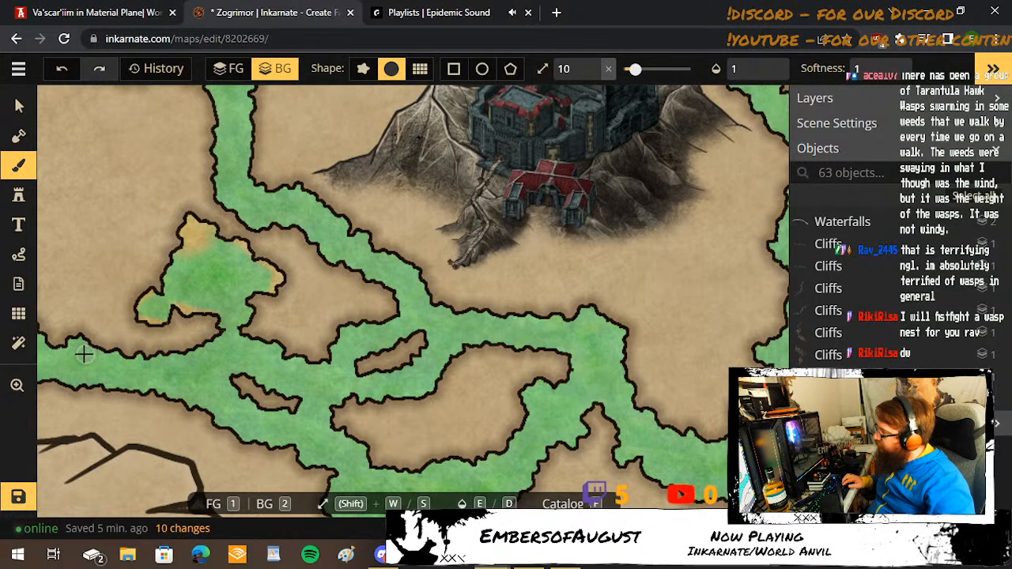
Tint the northern and western shores of the central pool northwest of the fortress with the yellow-orange water at size 10.
drag(97, 217, 352, 506)
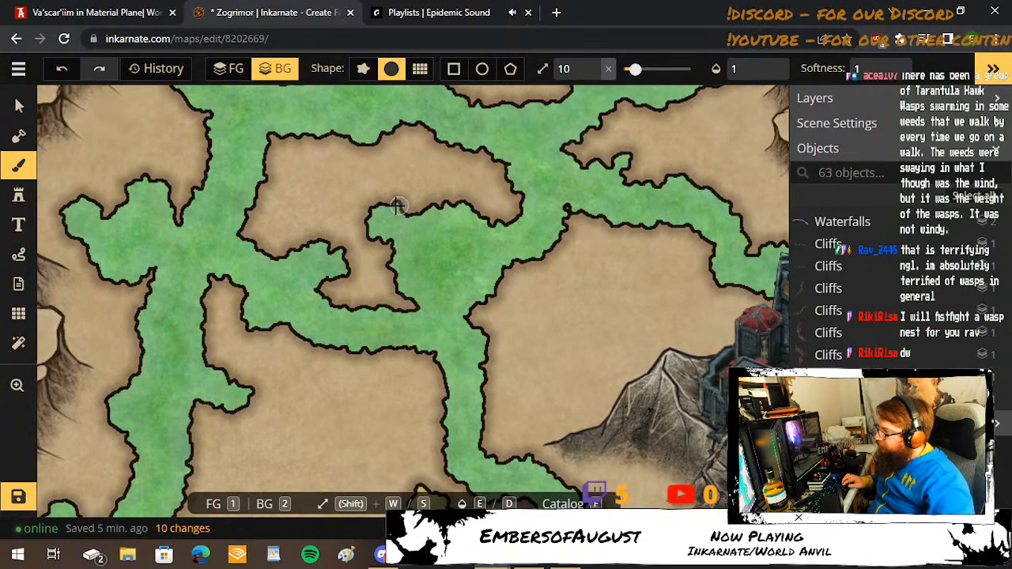
drag(355, 221, 385, 246)
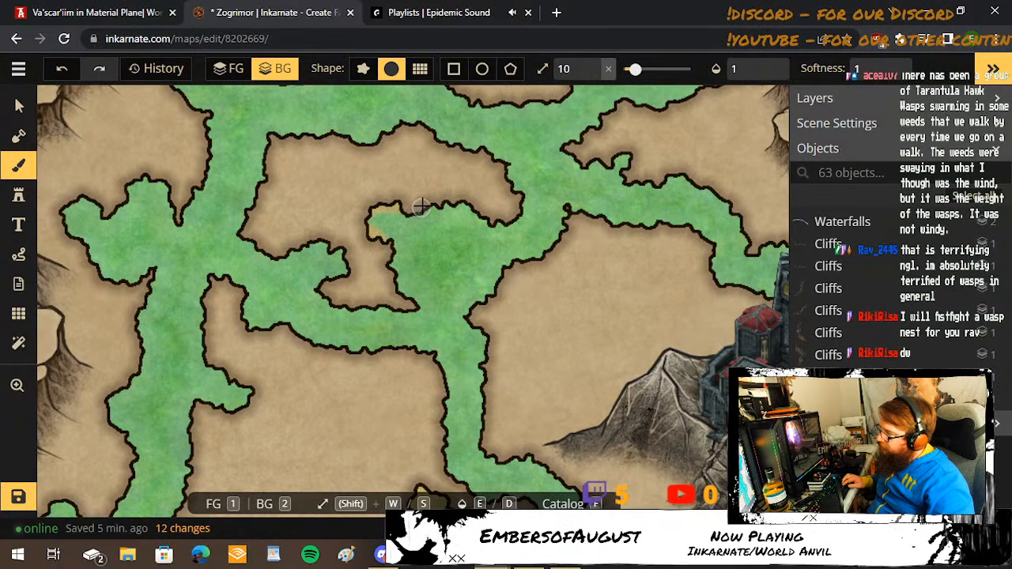
mouse_move(422, 206)
mouse_down()
mouse_move(465, 206)
mouse_move(516, 207)
mouse_up()
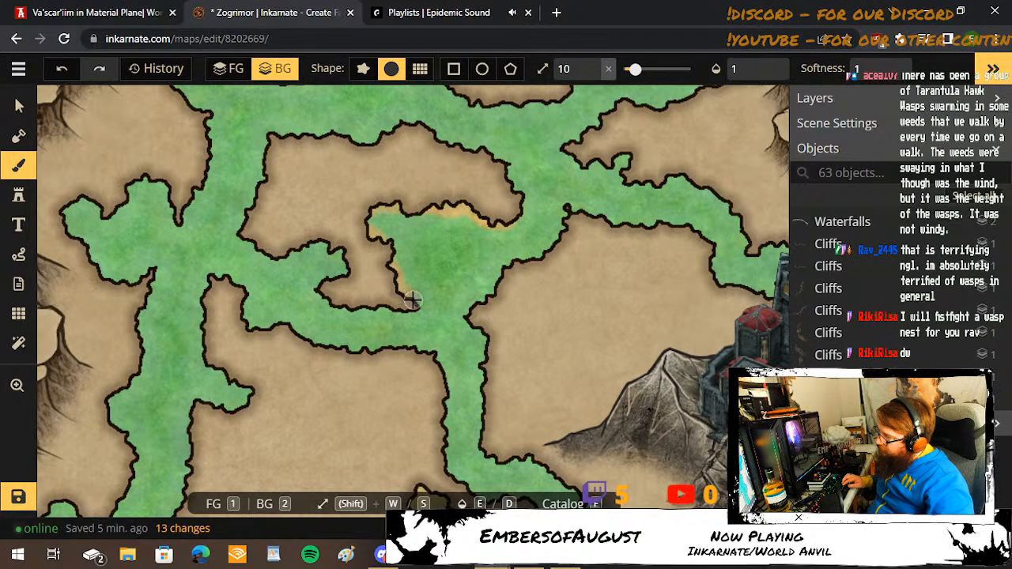
drag(415, 303, 417, 303)
Tint the southwestern and eastern shores of the keyhole-shaped pool east of the red-roofed tower with the yellow-orange water.
key(space)
mouse_move(330, 171)
mouse_down()
mouse_move(530, 389)
mouse_move(542, 417)
mouse_up()
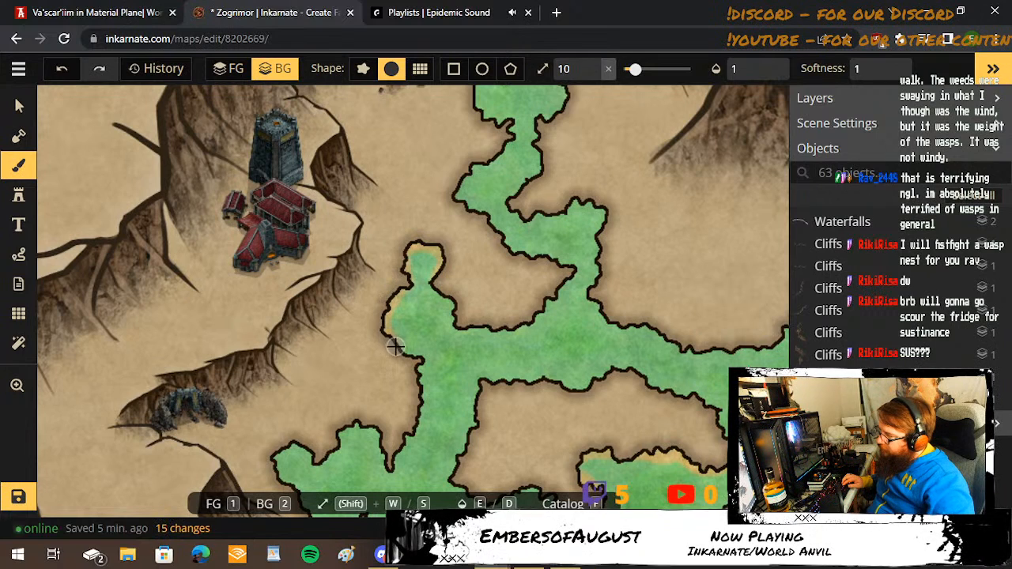
drag(417, 356, 440, 309)
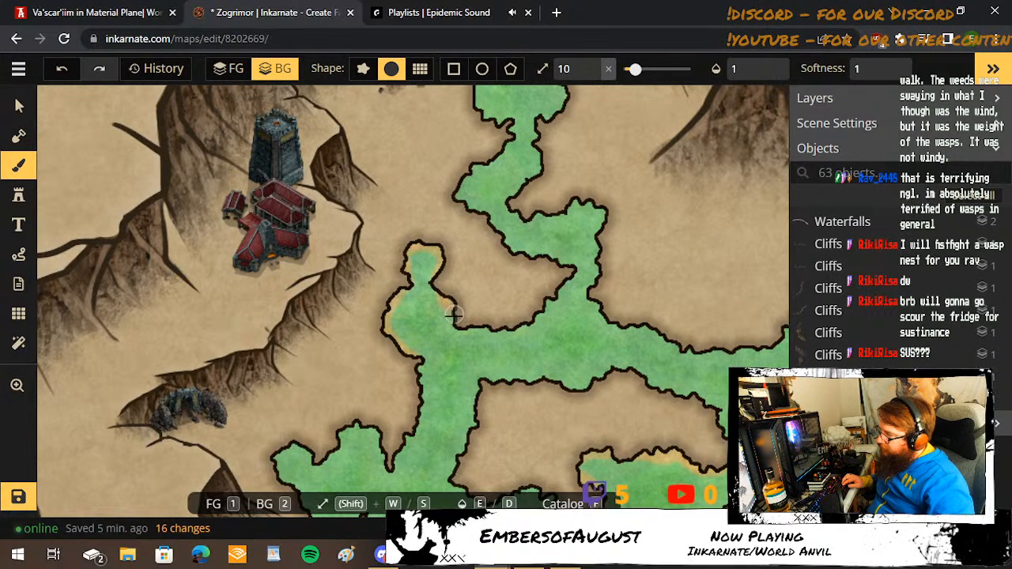
click(457, 320)
Tint the shores of the cave pool at the winding northern river's head and the outer bends downstream at brush size 10.
drag(467, 203, 418, 319)
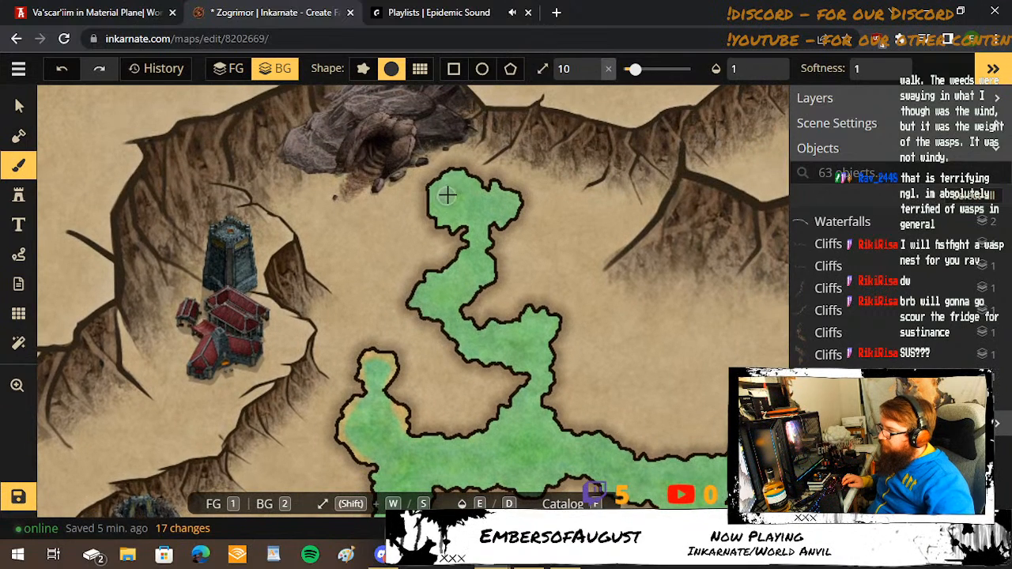
mouse_move(467, 174)
mouse_down()
mouse_move(419, 184)
mouse_move(434, 224)
mouse_move(454, 233)
mouse_up()
mouse_move(488, 183)
mouse_down()
mouse_move(521, 203)
mouse_move(499, 239)
mouse_up()
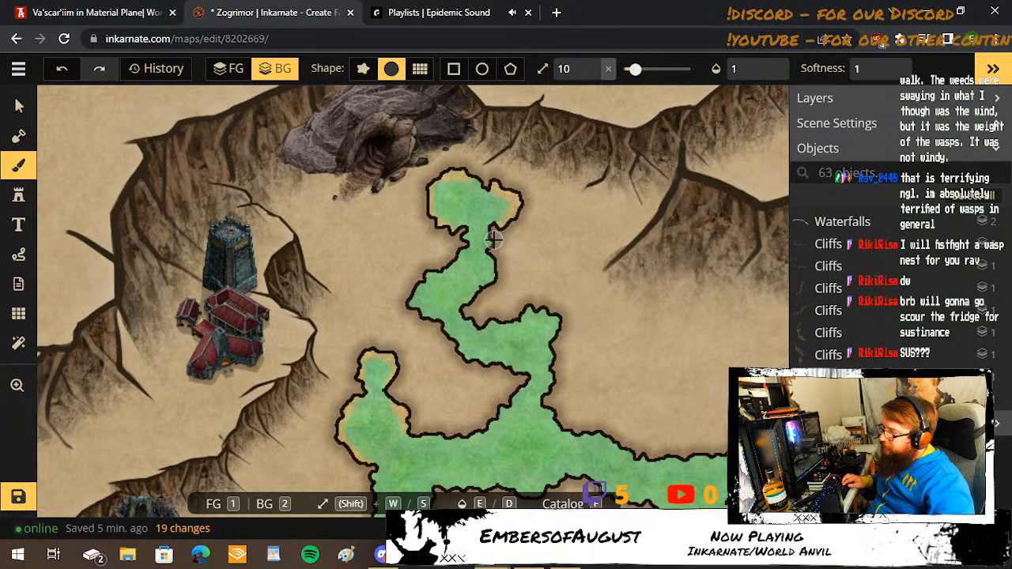
drag(499, 274, 466, 307)
mouse_move(431, 252)
mouse_down()
mouse_move(408, 304)
mouse_move(411, 323)
mouse_up()
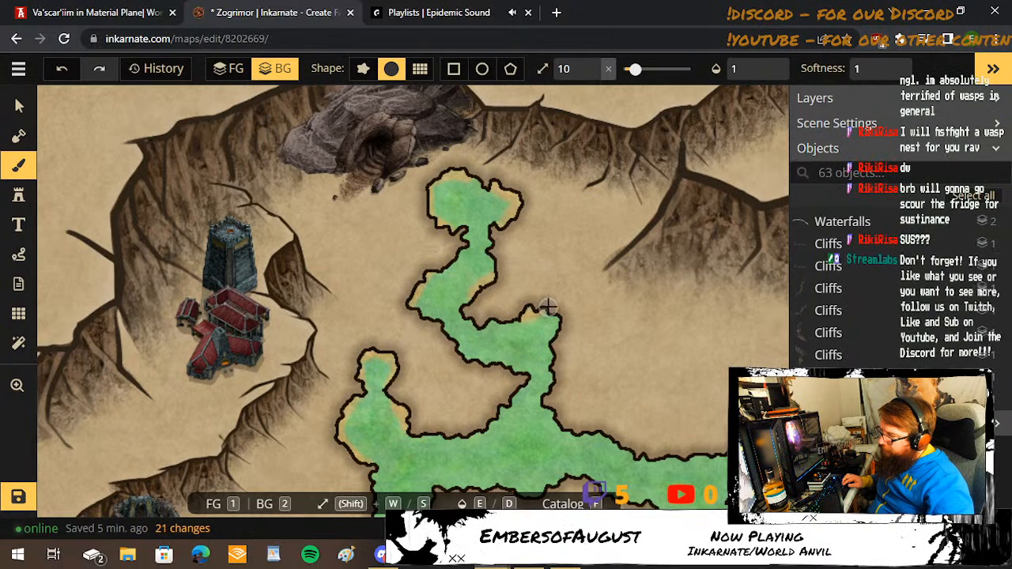
mouse_move(528, 313)
mouse_down()
mouse_move(553, 314)
mouse_move(564, 363)
mouse_up()
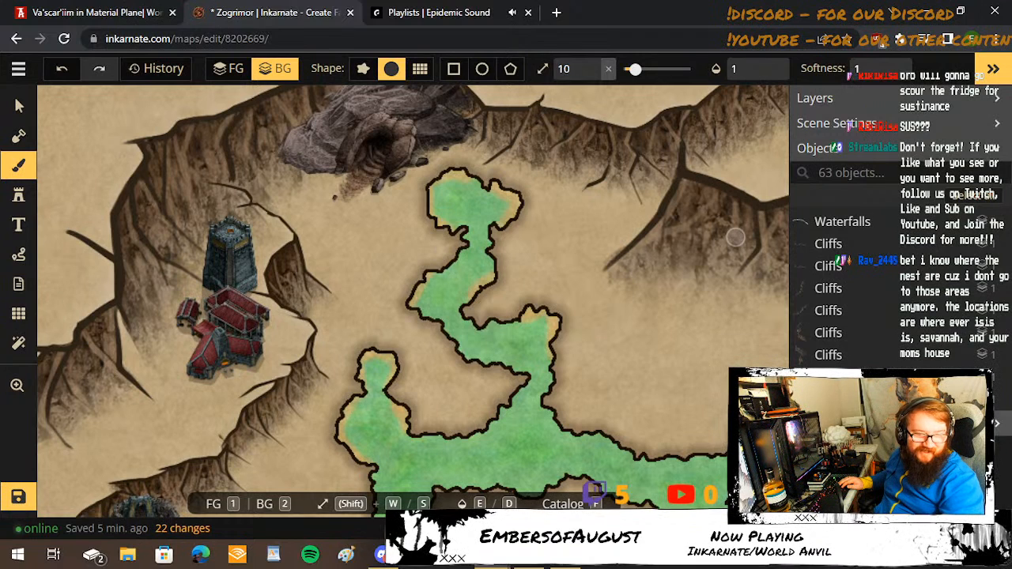
key(space)
drag(583, 398, 518, 329)
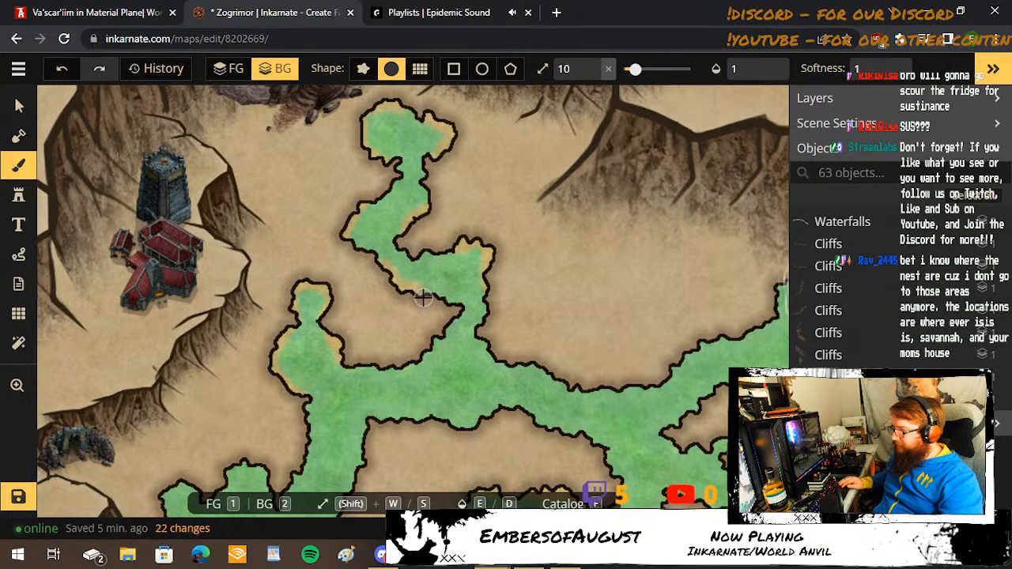
mouse_move(426, 283)
mouse_down()
mouse_move(394, 253)
mouse_move(433, 239)
mouse_up()
Tint the western pool's southern shore, the hooked inlet to its east, and the river's eastern spur and western bulge farther south.
key(space)
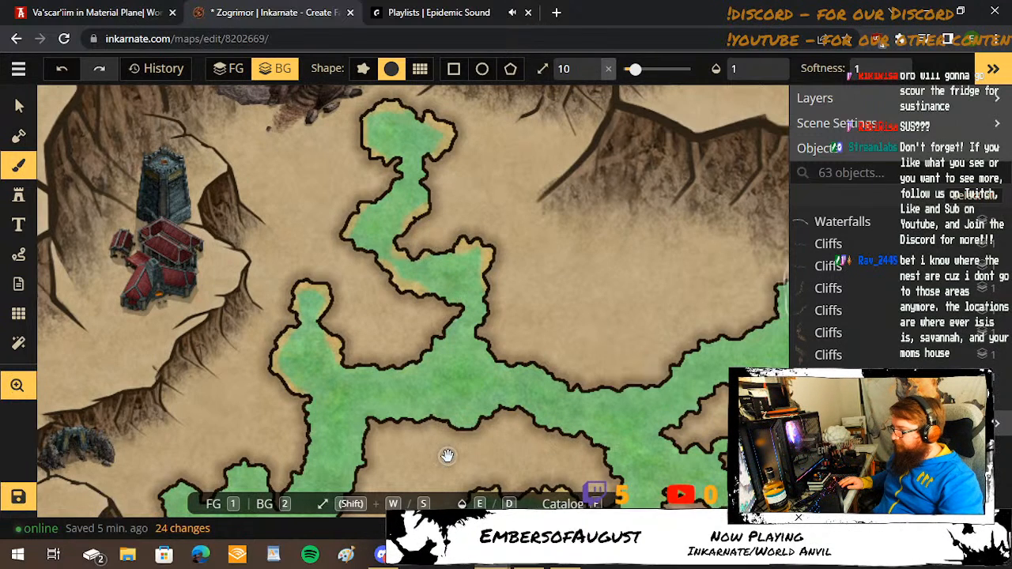
drag(447, 456, 464, 120)
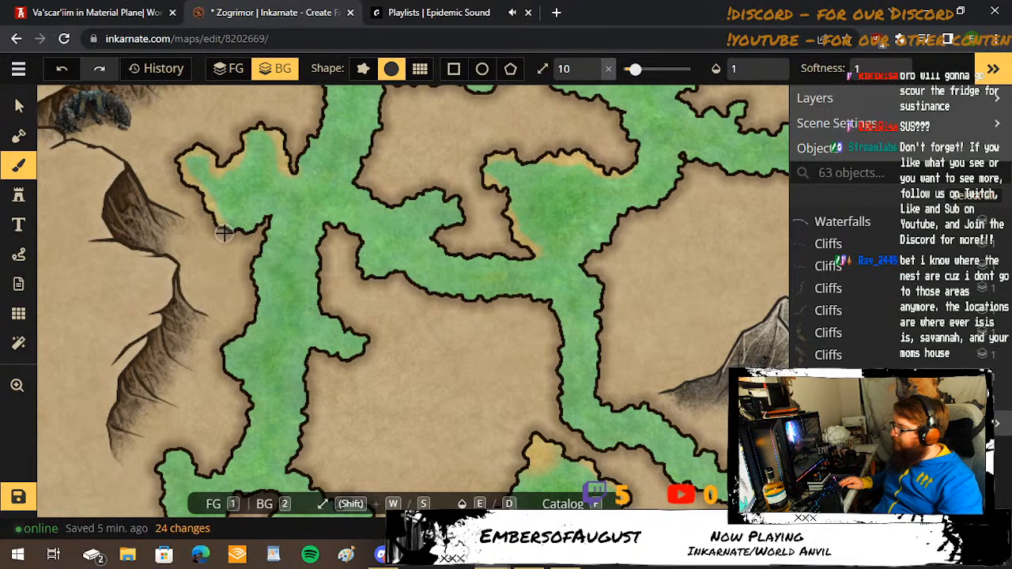
drag(261, 221, 265, 220)
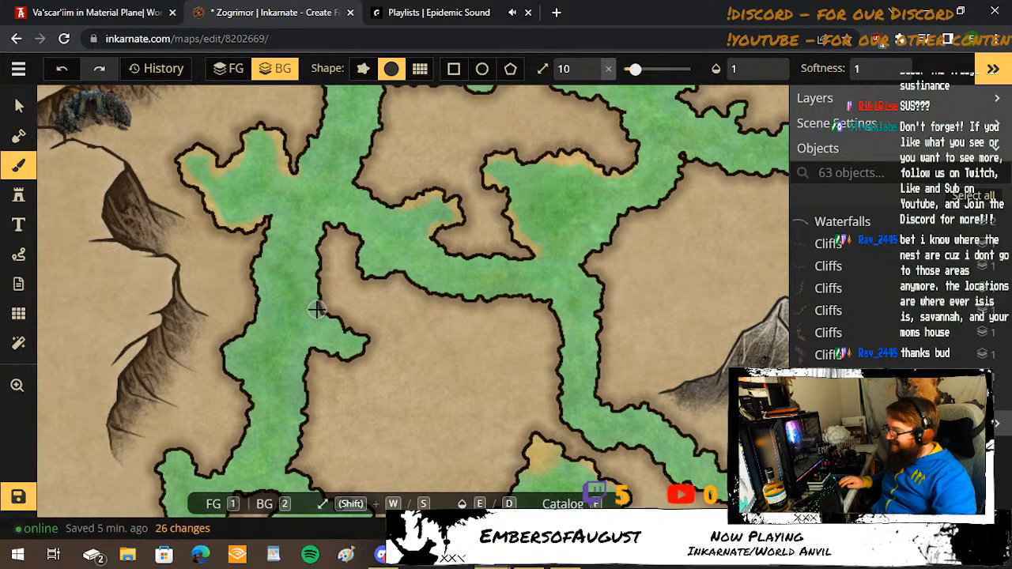
mouse_move(326, 313)
mouse_down()
mouse_move(371, 337)
mouse_move(357, 361)
mouse_move(309, 348)
mouse_up()
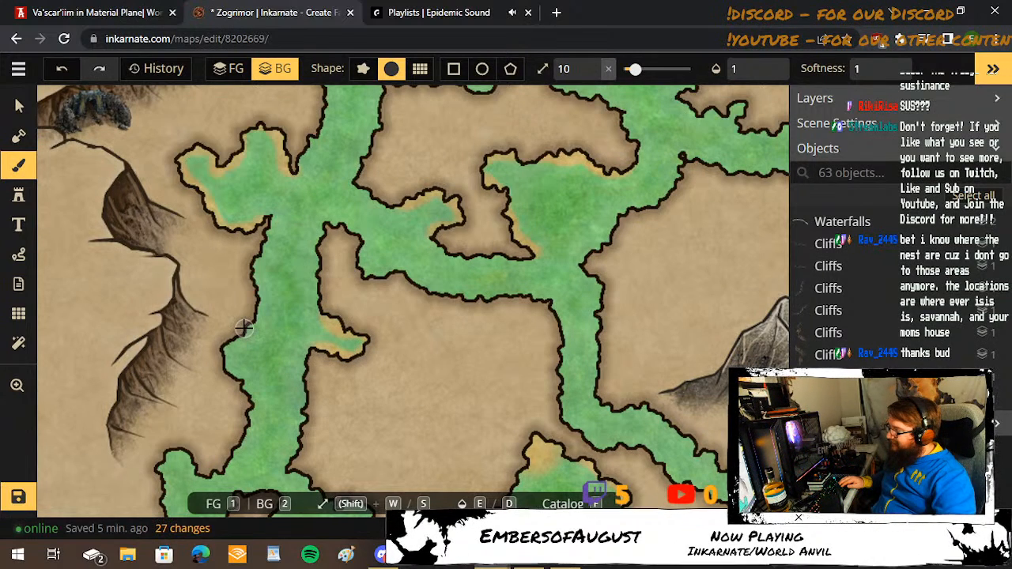
drag(228, 353, 233, 401)
Tint the southwestern river end's western arm and the small lobes along its southern shore with the yellow-orange water.
key(space)
drag(215, 413, 222, 261)
mouse_move(210, 315)
mouse_down()
mouse_move(187, 301)
mouse_move(159, 309)
mouse_move(190, 400)
mouse_move(178, 457)
mouse_move(192, 462)
mouse_move(235, 425)
mouse_move(249, 443)
mouse_move(281, 447)
mouse_move(302, 431)
mouse_move(291, 414)
mouse_move(340, 429)
mouse_move(329, 456)
mouse_move(371, 464)
mouse_up()
Tint the shoreline where the southeastern river channel drops to the southern cliff edge with the yellow-orange water.
key(space)
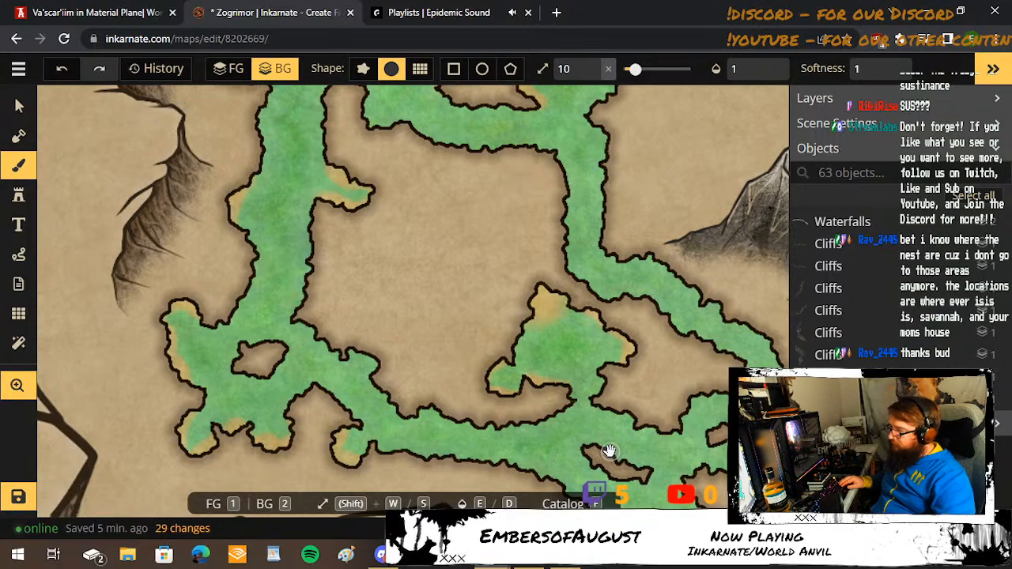
drag(606, 442, 333, 381)
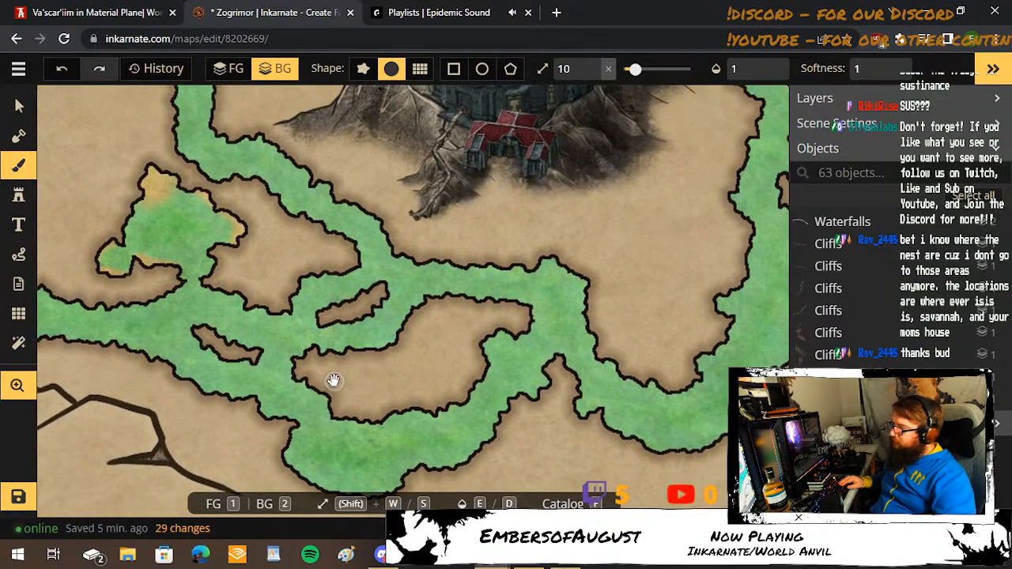
drag(642, 305, 301, 257)
drag(605, 328, 458, 260)
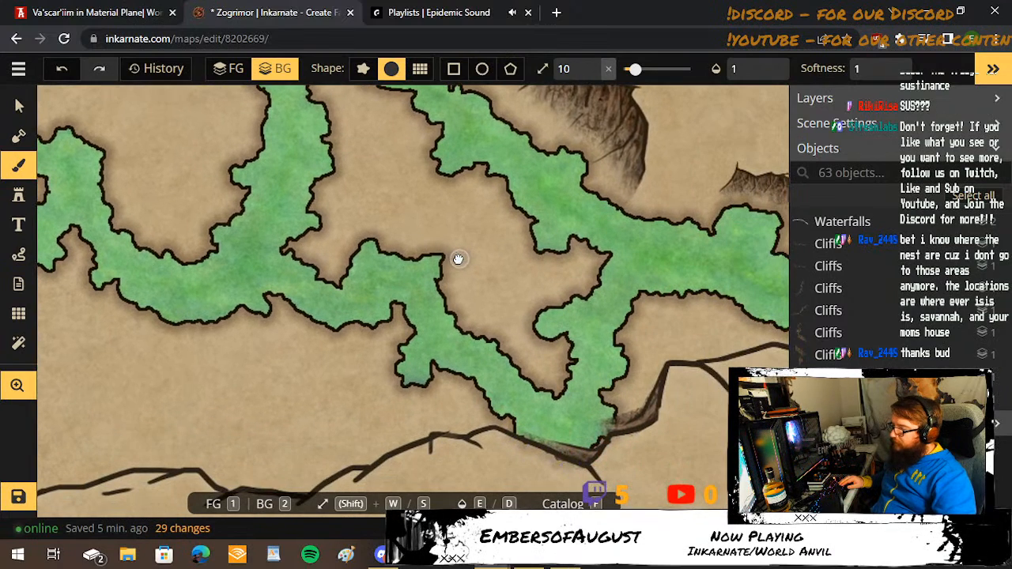
mouse_move(605, 417)
mouse_down()
mouse_move(587, 448)
mouse_move(503, 437)
mouse_up()
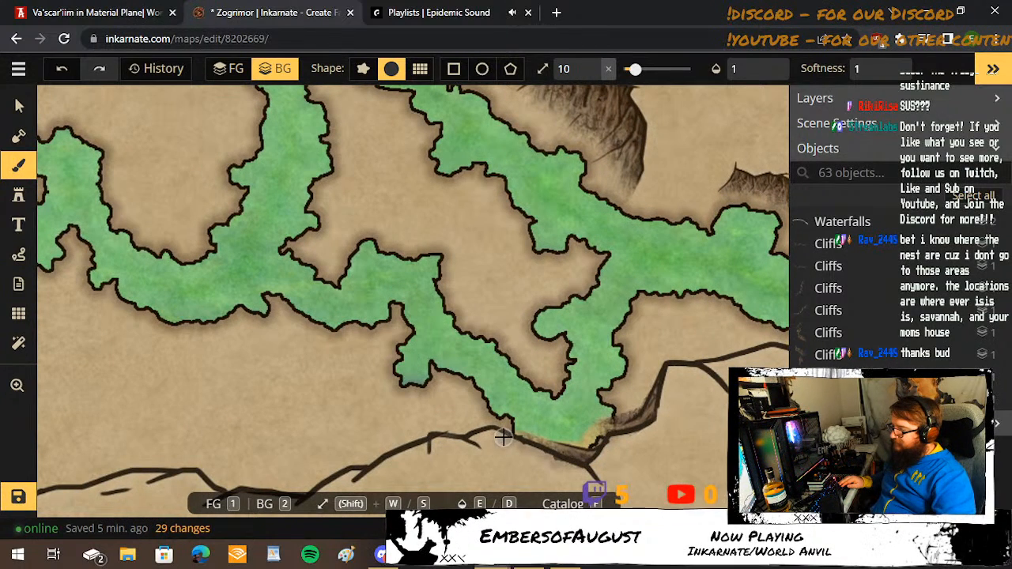
drag(657, 354, 507, 345)
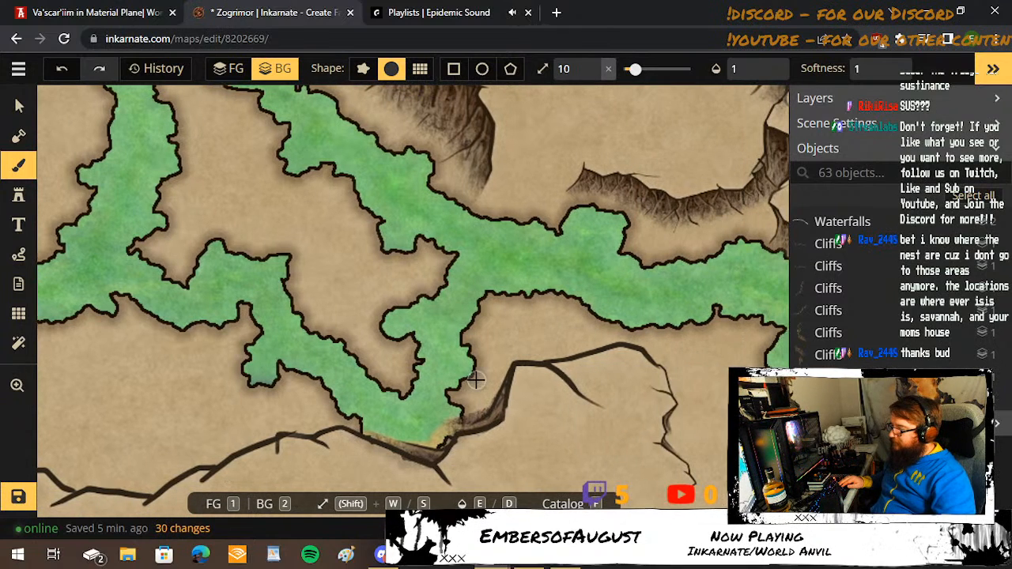
drag(360, 425, 379, 442)
Tint the tip, cliffside shore and northern bank of the river's far southeastern end.
drag(639, 255, 498, 176)
mouse_move(572, 219)
mouse_down()
mouse_move(609, 243)
mouse_move(648, 182)
mouse_up()
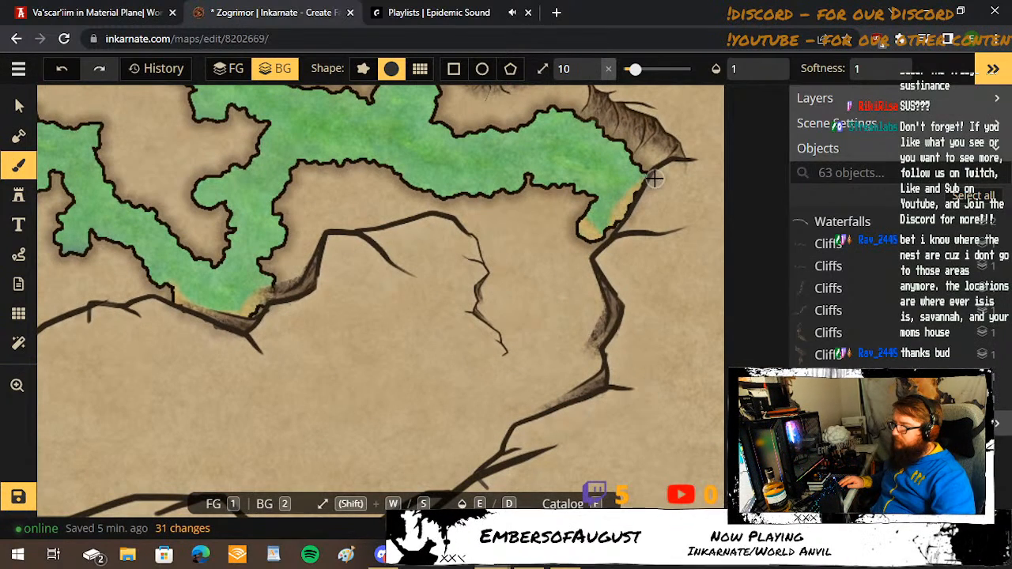
mouse_move(621, 135)
mouse_down()
mouse_move(543, 110)
mouse_move(500, 131)
mouse_up()
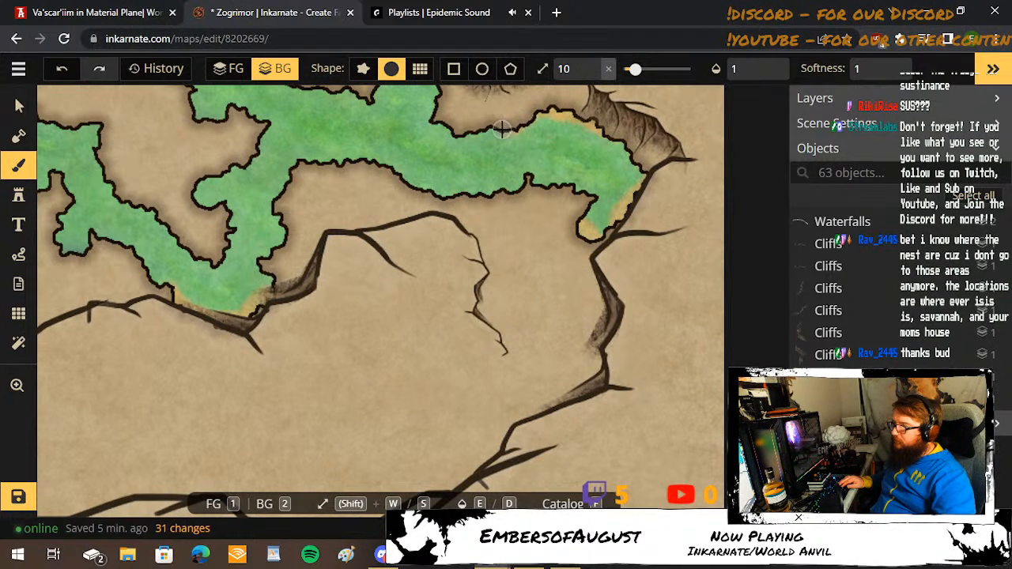
Tint the southeastern river's southern bank, the two small inlets west of it, and the inlet on the channel to the northwest.
mouse_move(515, 174)
mouse_down()
mouse_move(561, 193)
mouse_move(462, 197)
mouse_move(408, 188)
mouse_move(370, 166)
mouse_move(307, 184)
mouse_move(218, 169)
mouse_move(199, 194)
mouse_move(203, 232)
mouse_move(177, 221)
mouse_up()
drag(111, 183, 215, 321)
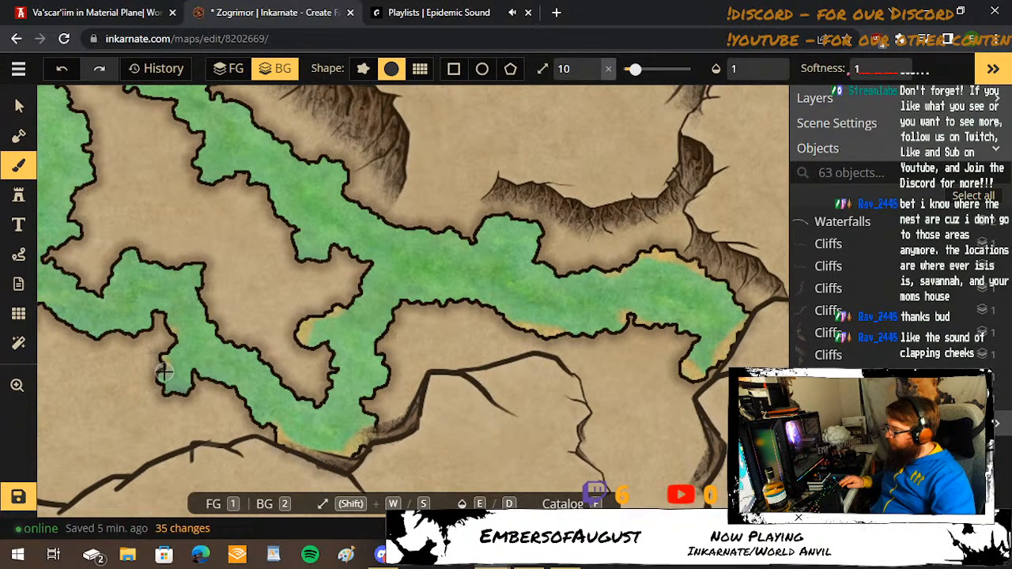
drag(167, 388, 198, 384)
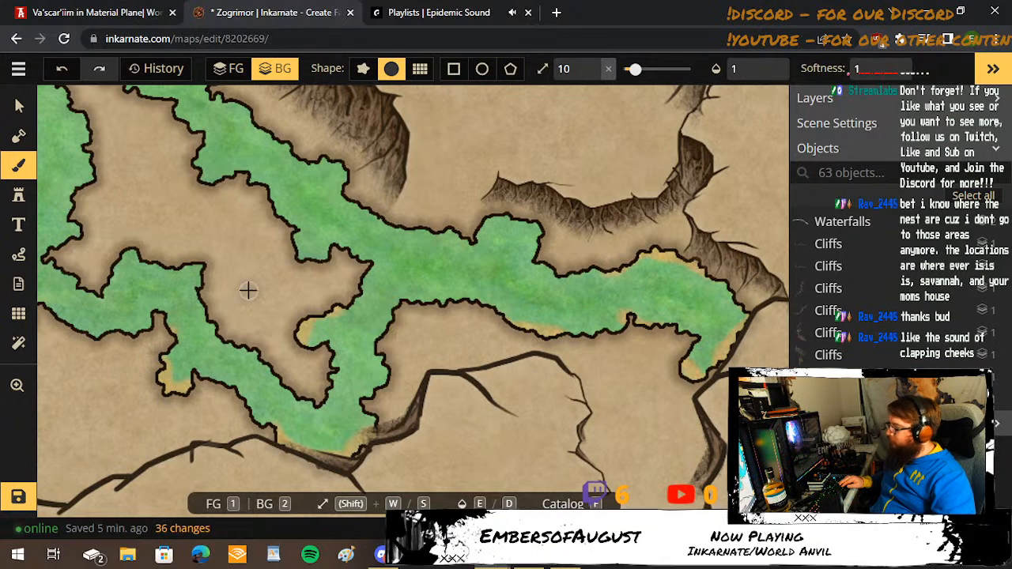
drag(266, 229, 375, 388)
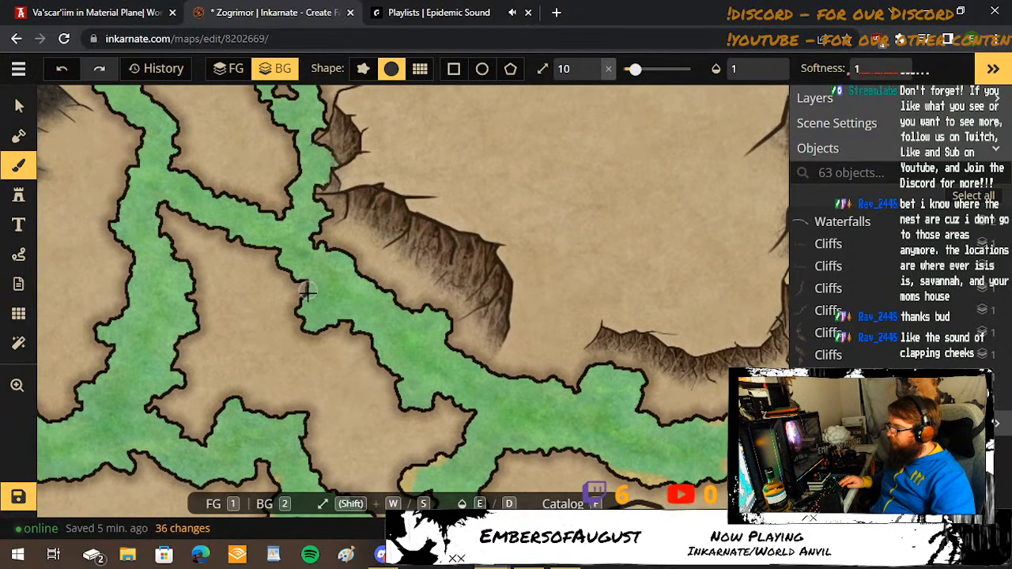
click(333, 328)
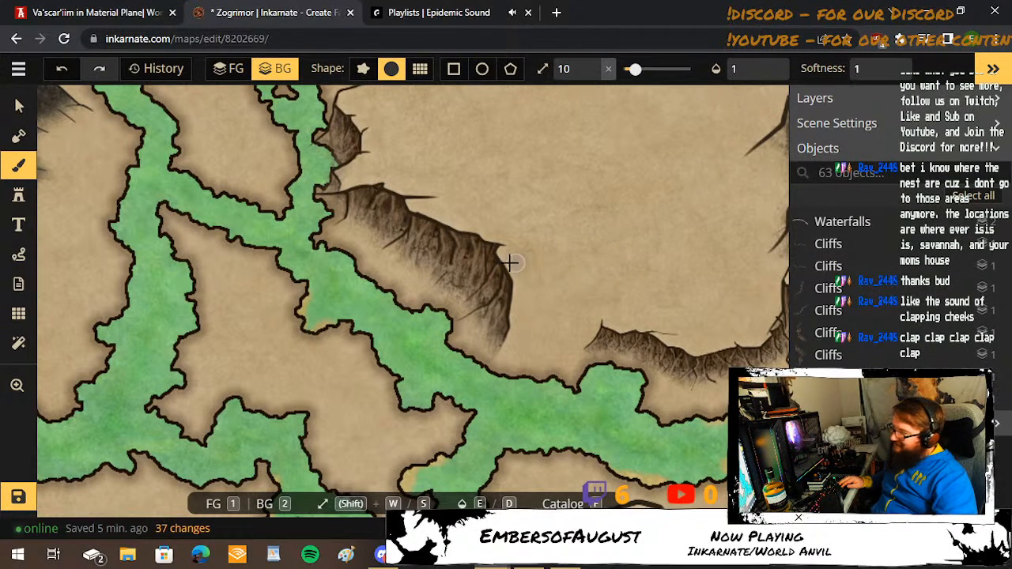
Tint the northern inlets of the river running northeast from the fortress, up to the pool beneath the cliffs.
drag(345, 181, 382, 345)
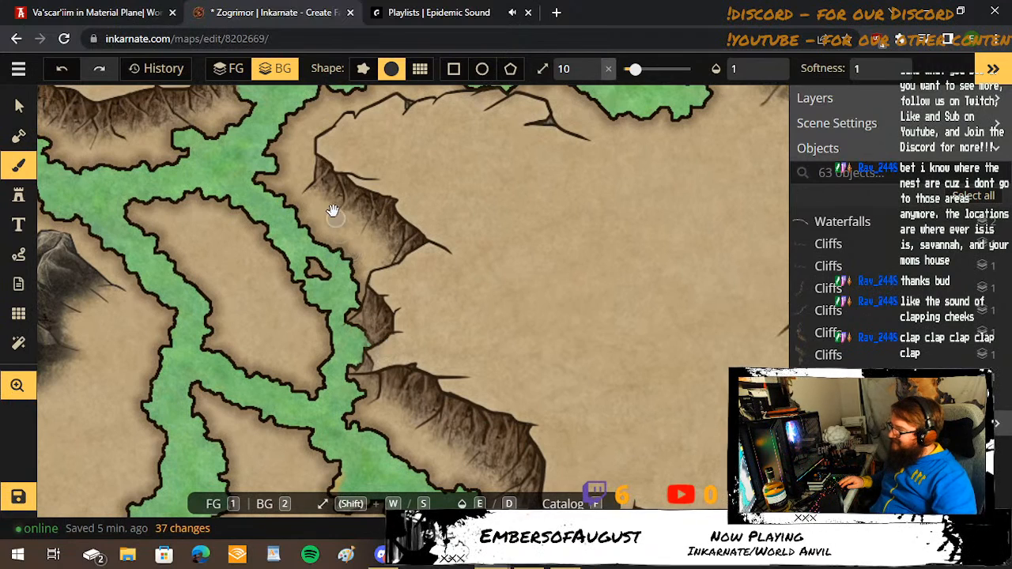
drag(332, 207, 409, 346)
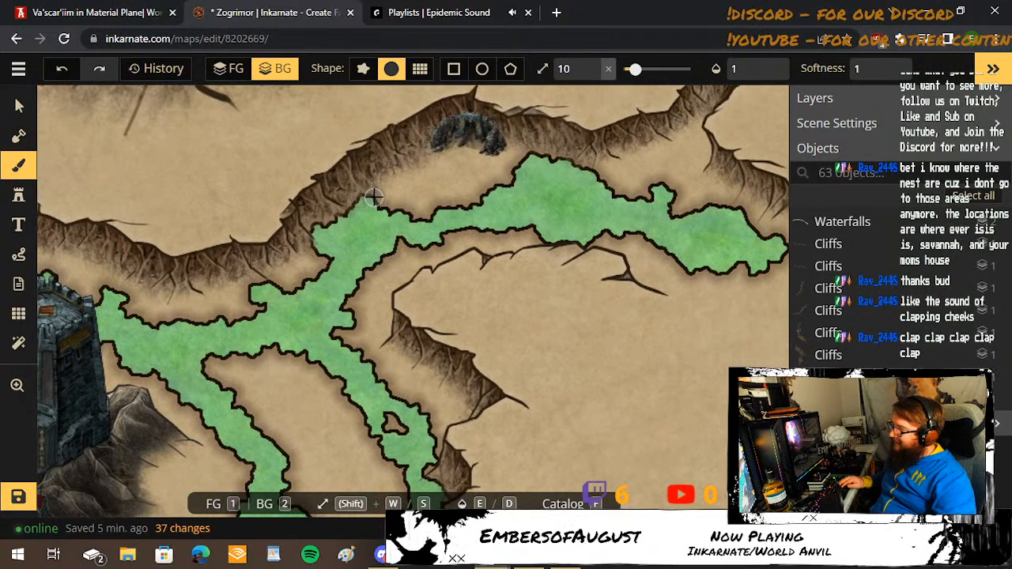
mouse_move(337, 215)
mouse_down()
mouse_move(307, 229)
mouse_move(315, 268)
mouse_move(286, 289)
mouse_move(270, 283)
mouse_move(240, 295)
mouse_move(148, 279)
mouse_move(105, 291)
mouse_move(128, 302)
mouse_up()
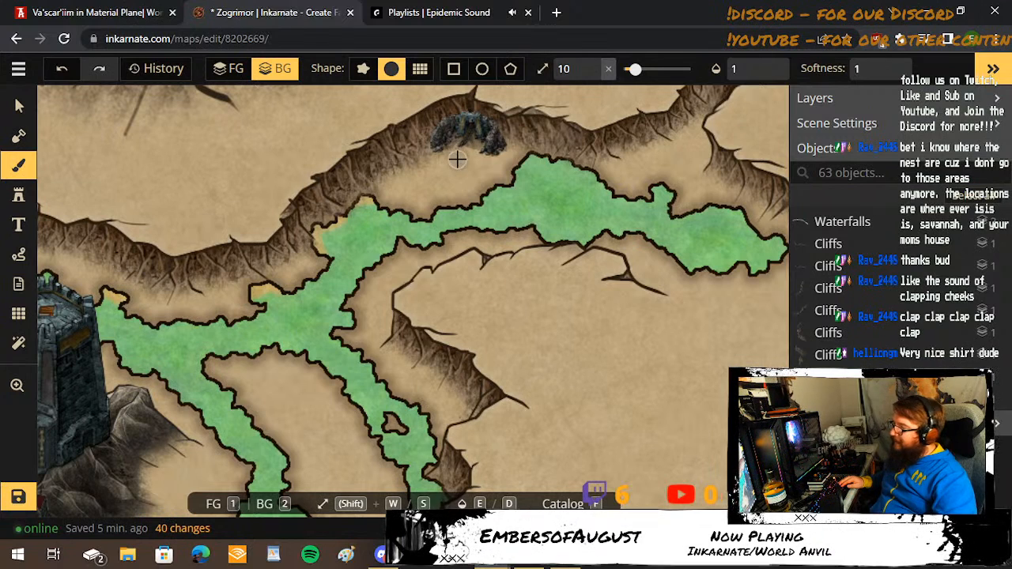
Tint the northern and southern shores of the northeastern river's wide pool, its small northern nub and its eastern end.
mouse_move(539, 153)
mouse_down()
mouse_move(518, 180)
mouse_move(447, 203)
mouse_up()
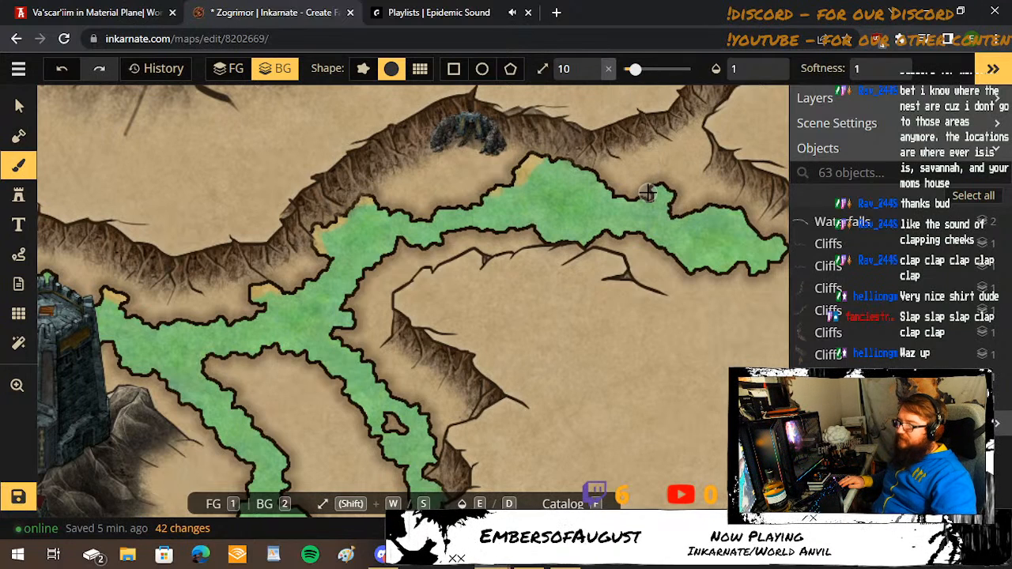
mouse_move(648, 193)
mouse_down()
mouse_move(754, 214)
mouse_move(777, 244)
mouse_move(763, 263)
mouse_move(721, 272)
mouse_move(670, 254)
mouse_up()
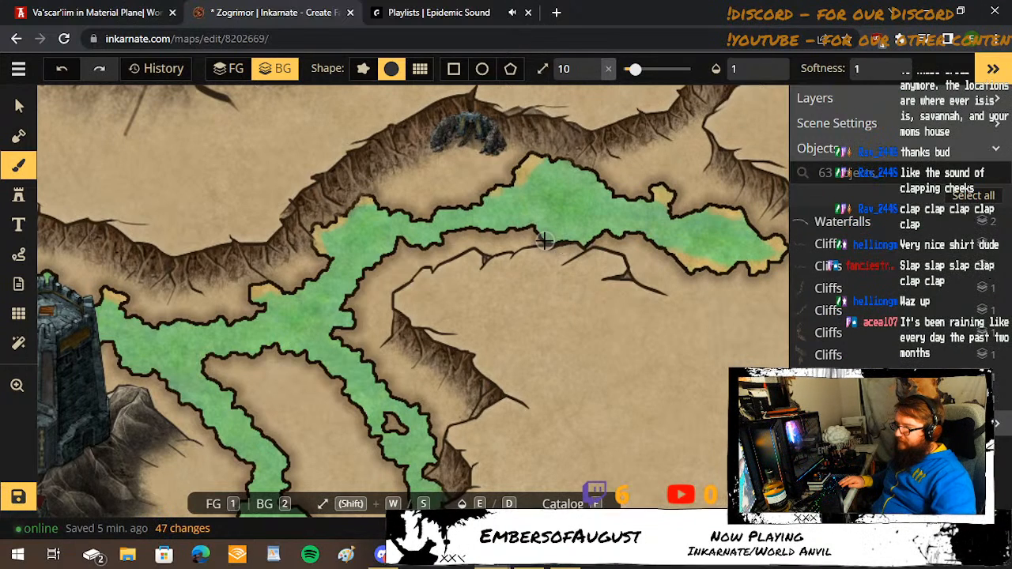
drag(578, 247, 606, 247)
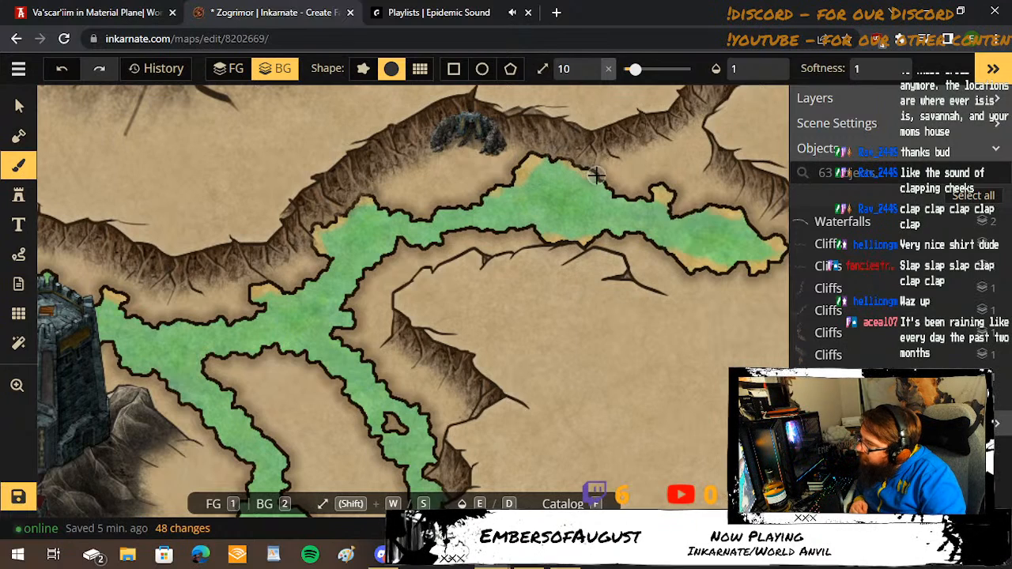
drag(615, 192, 618, 193)
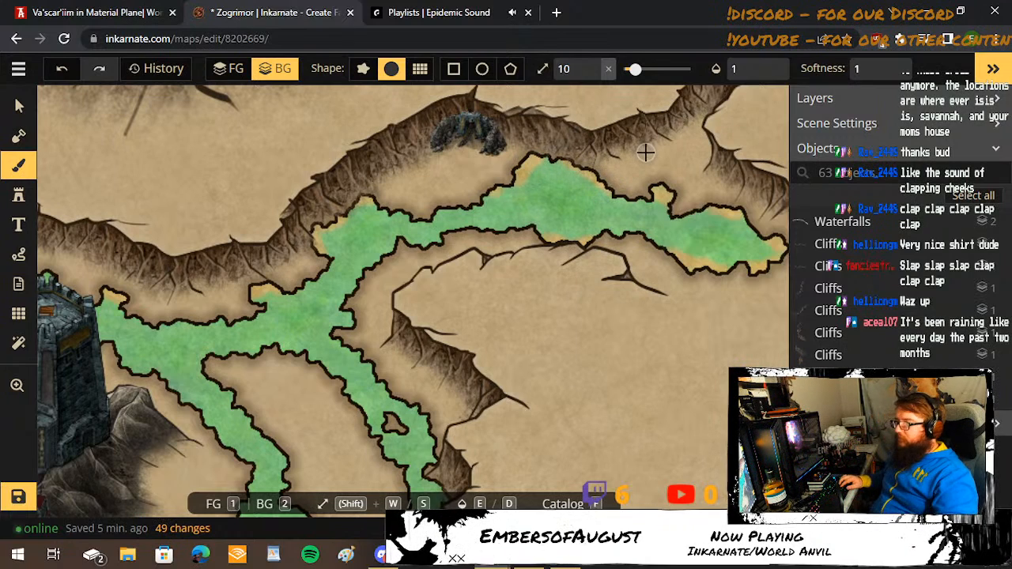
scroll(545, 312, down, 4)
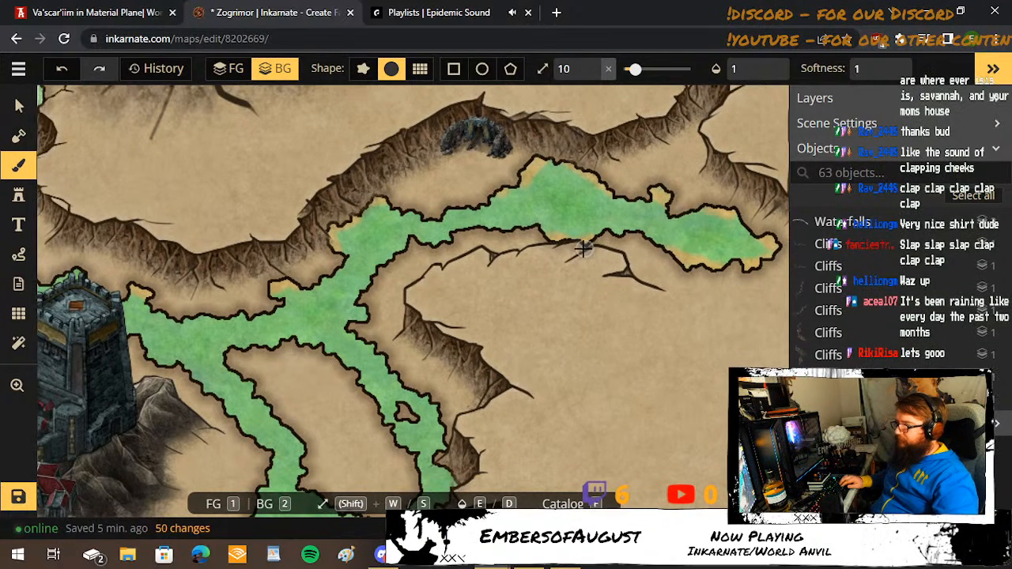
Tint the eastern and southeastern shores of the central pool northwest of the fortress with the yellow-orange water.
scroll(543, 318, down, 2)
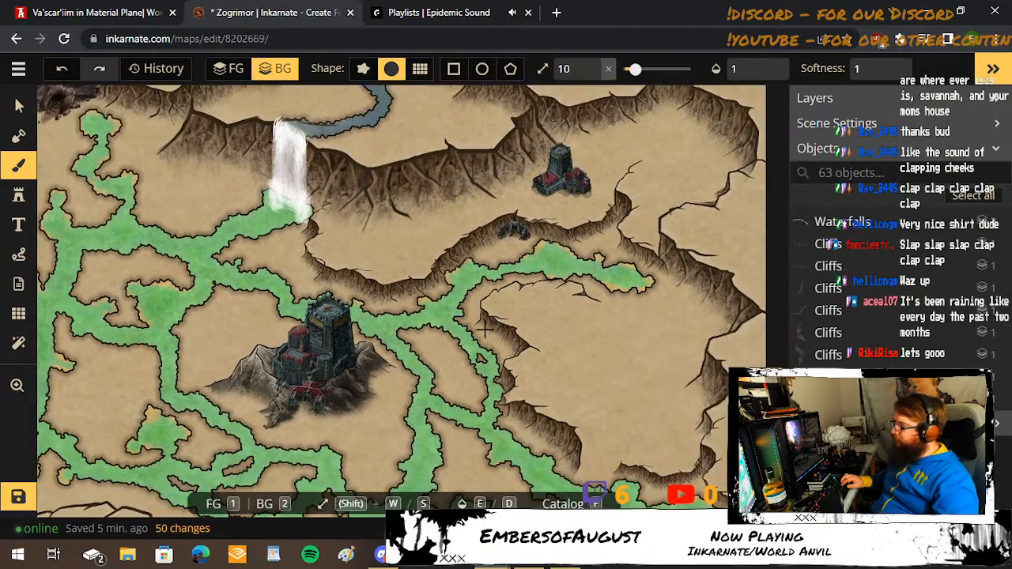
drag(235, 335, 359, 289)
scroll(335, 285, up, 3)
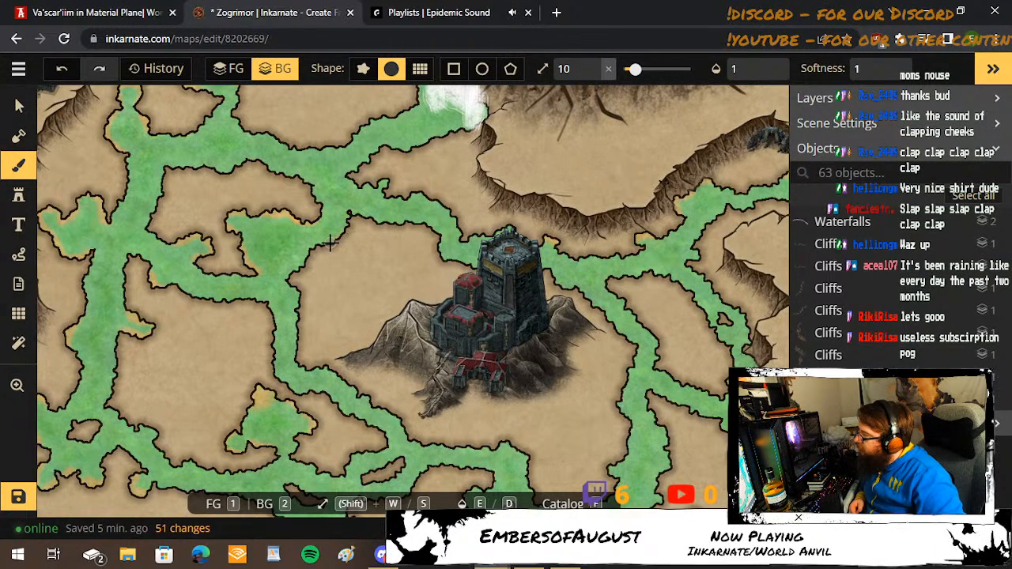
click(287, 279)
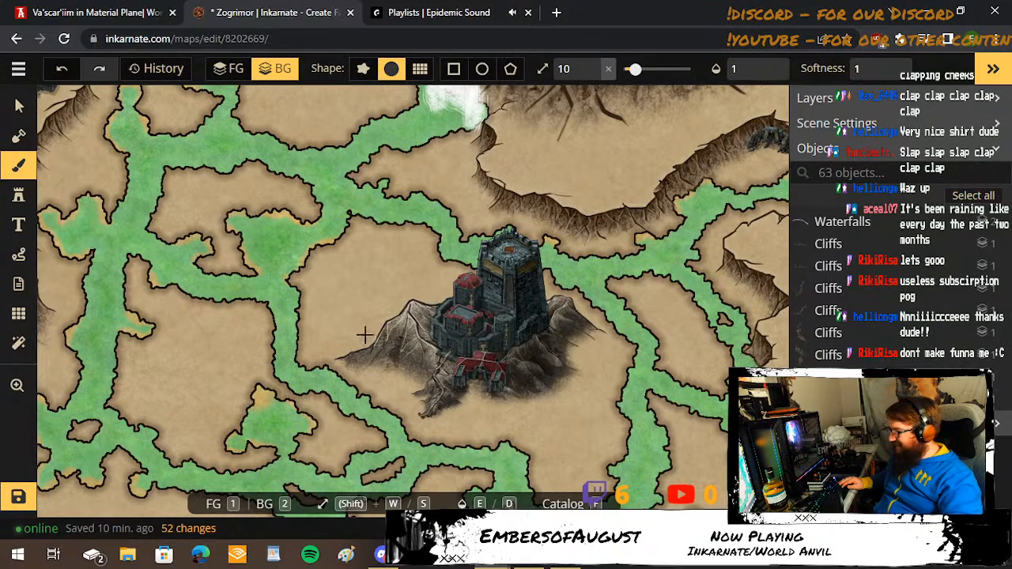
drag(351, 312, 408, 135)
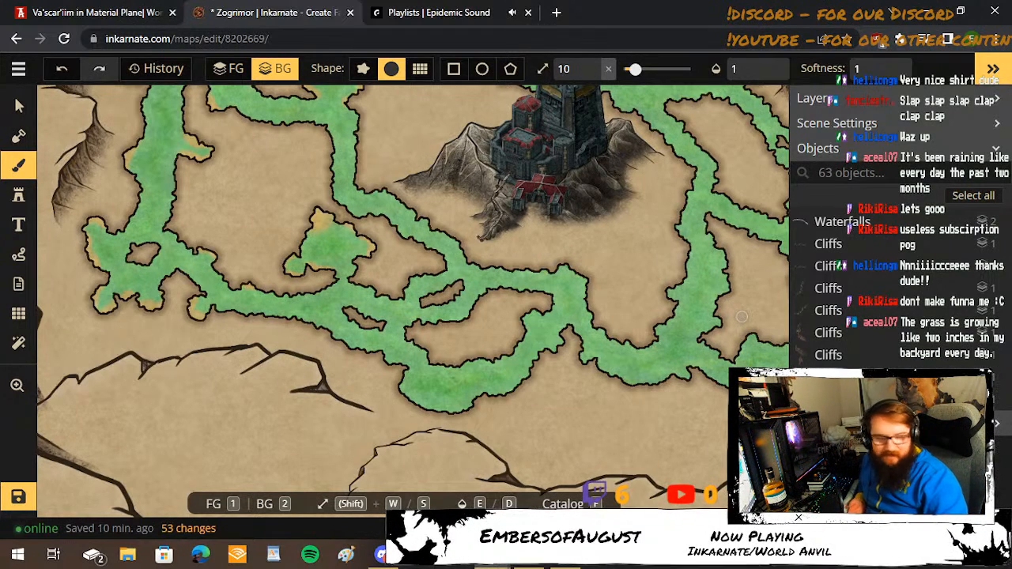
drag(234, 209, 350, 368)
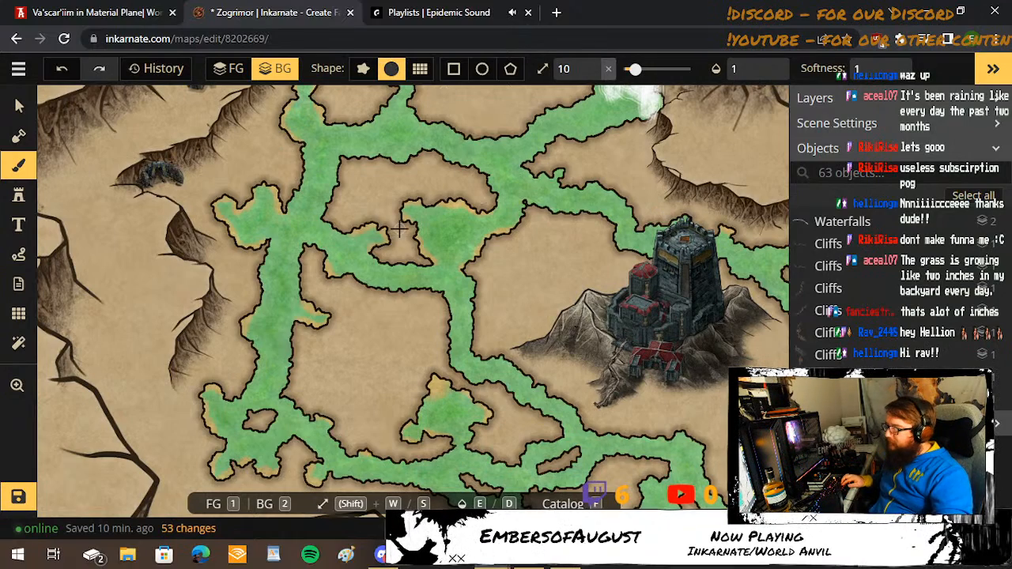
scroll(376, 171, up, 2)
drag(375, 169, 377, 278)
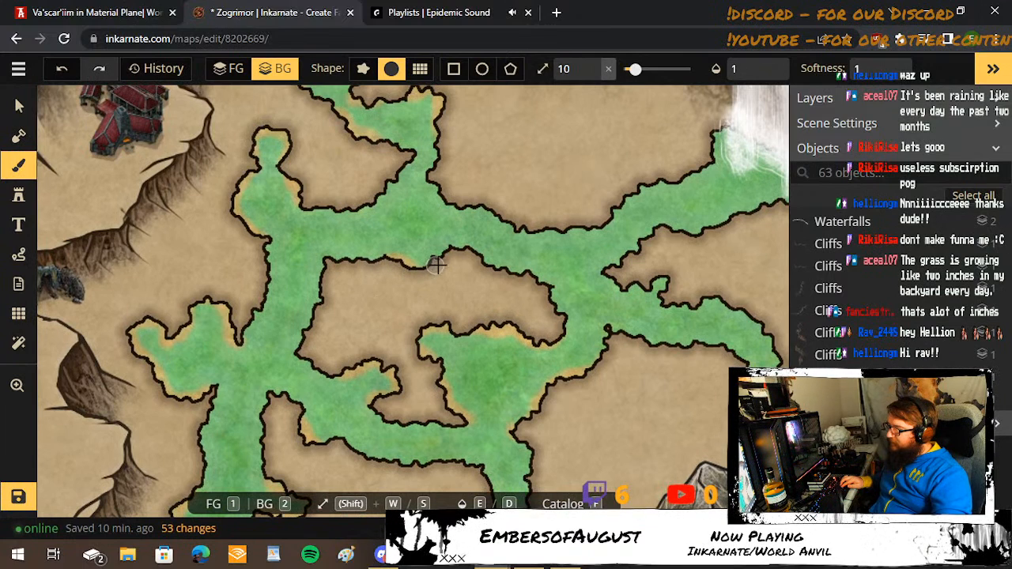
drag(440, 260, 447, 234)
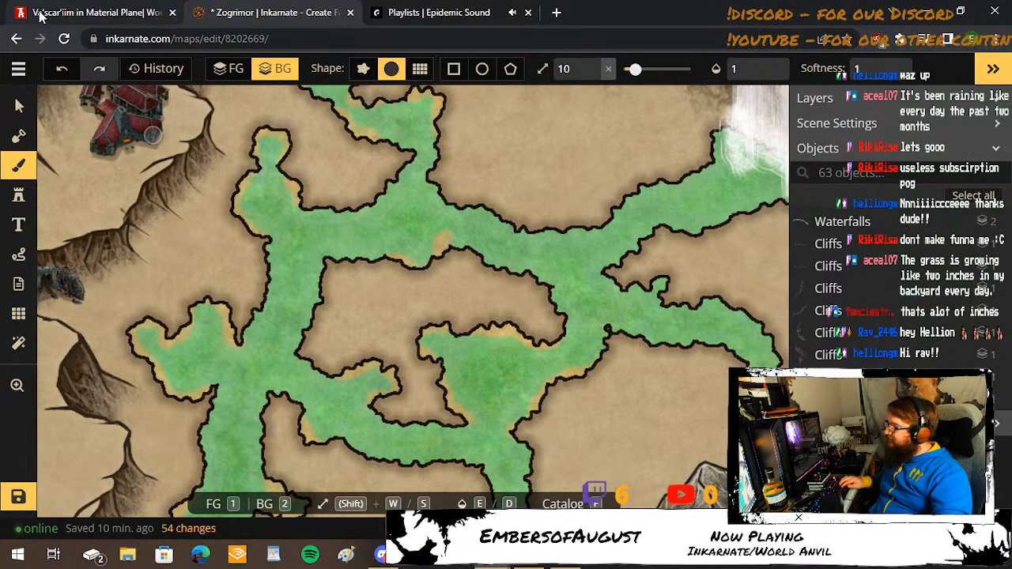
click(64, 69)
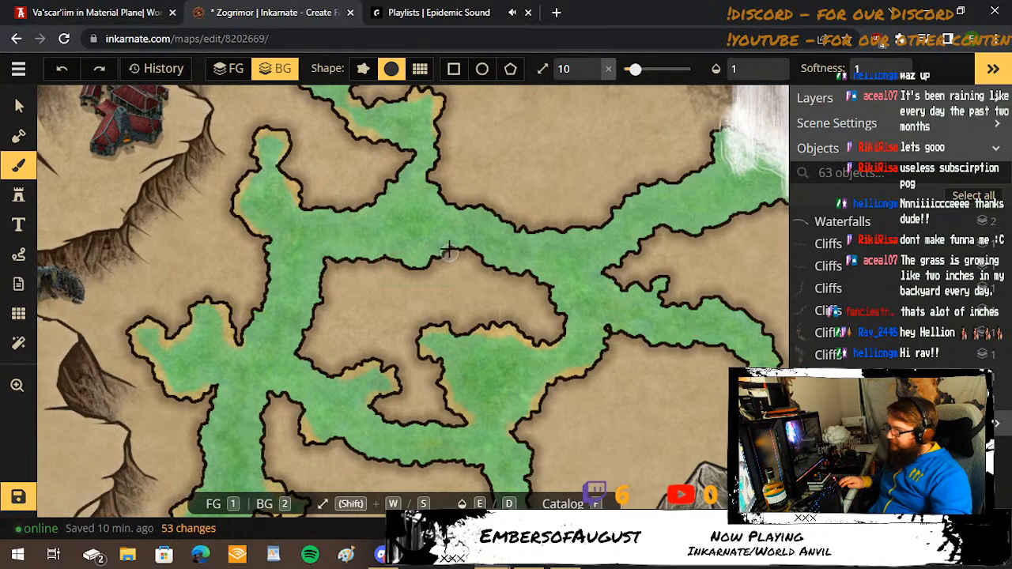
mouse_move(448, 249)
mouse_down()
mouse_move(415, 270)
mouse_move(382, 261)
mouse_up()
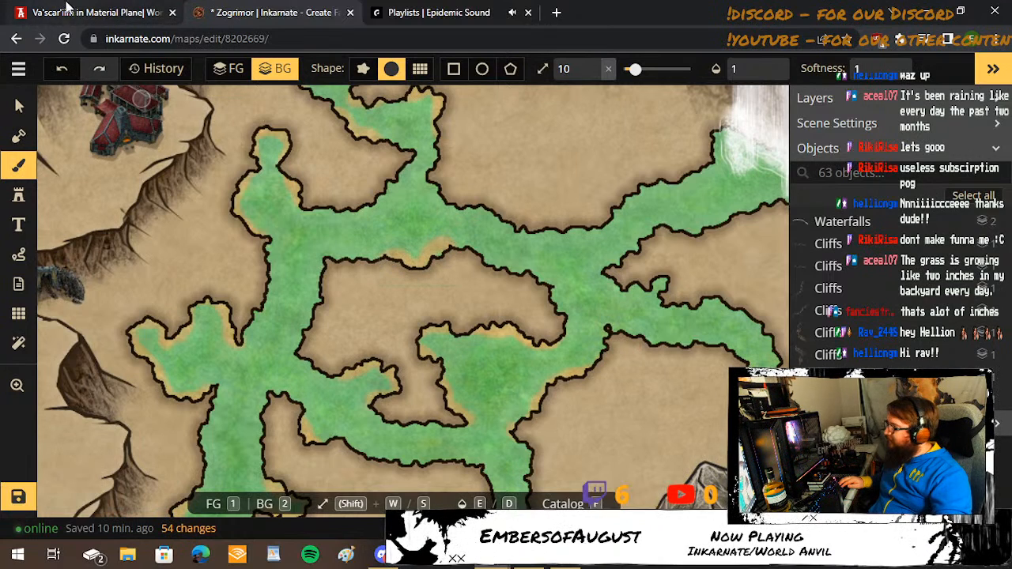
click(63, 69)
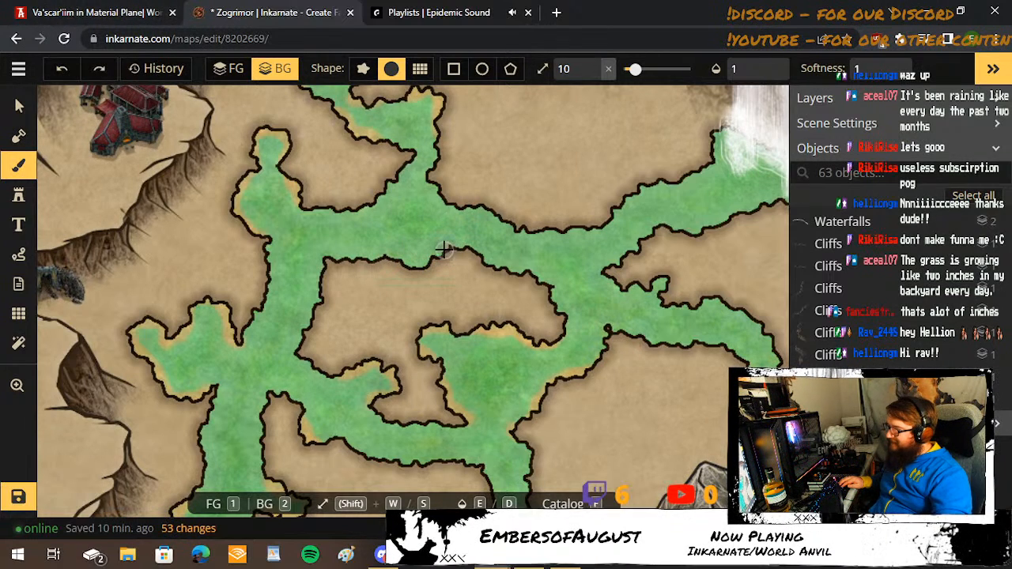
Tint the southern bank of the northwestern channel, west of the waterfall, with the yellow-orange water.
mouse_move(444, 250)
mouse_down()
mouse_move(395, 280)
mouse_move(413, 273)
mouse_move(360, 260)
mouse_up()
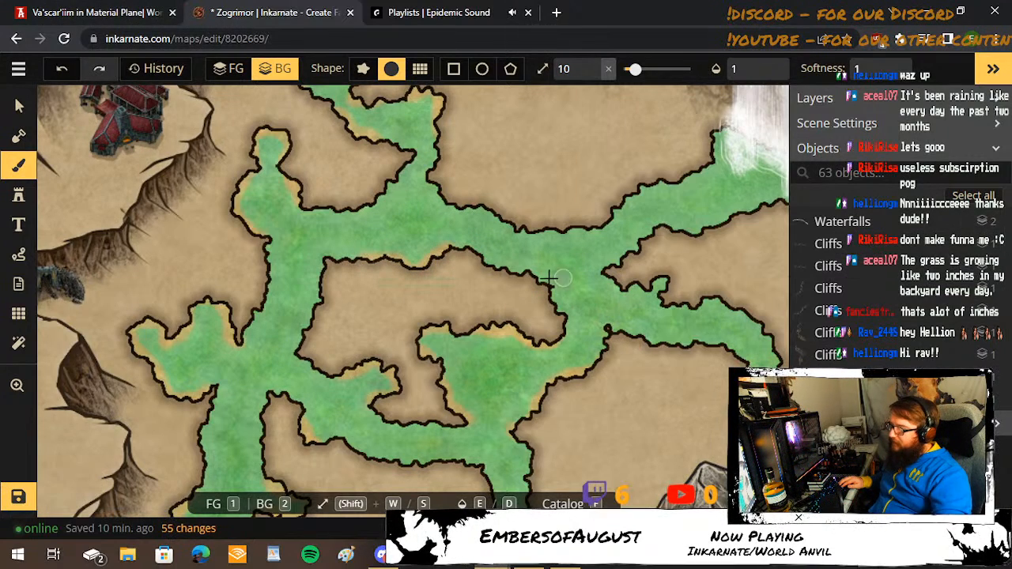
scroll(549, 279, down, 2)
scroll(533, 236, down, 5)
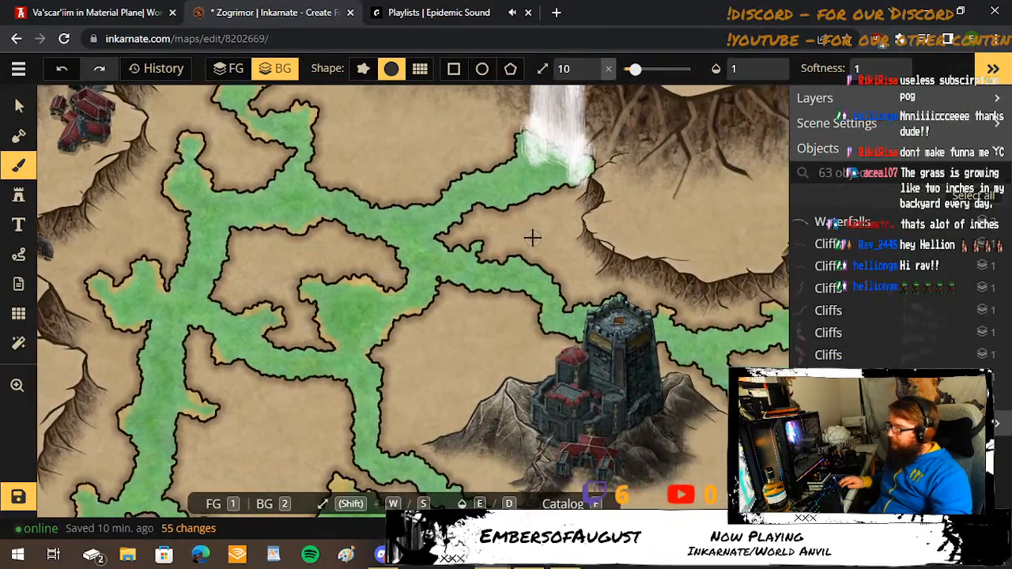
scroll(534, 235, down, 2)
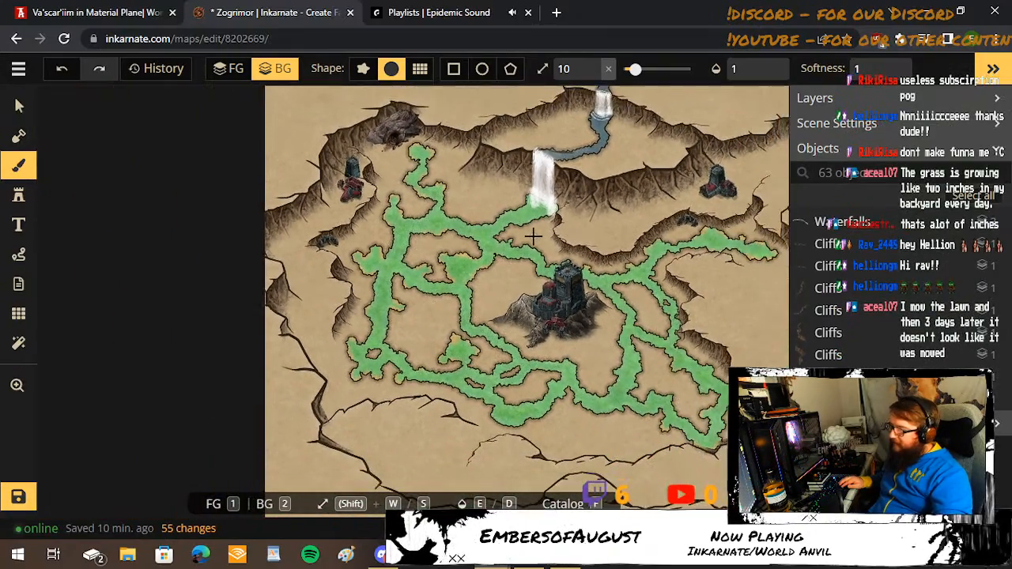
Tint the two northern bulges and the small southern inlet of the southeastern river below the cliffs with yellow-orange water.
drag(703, 323, 598, 315)
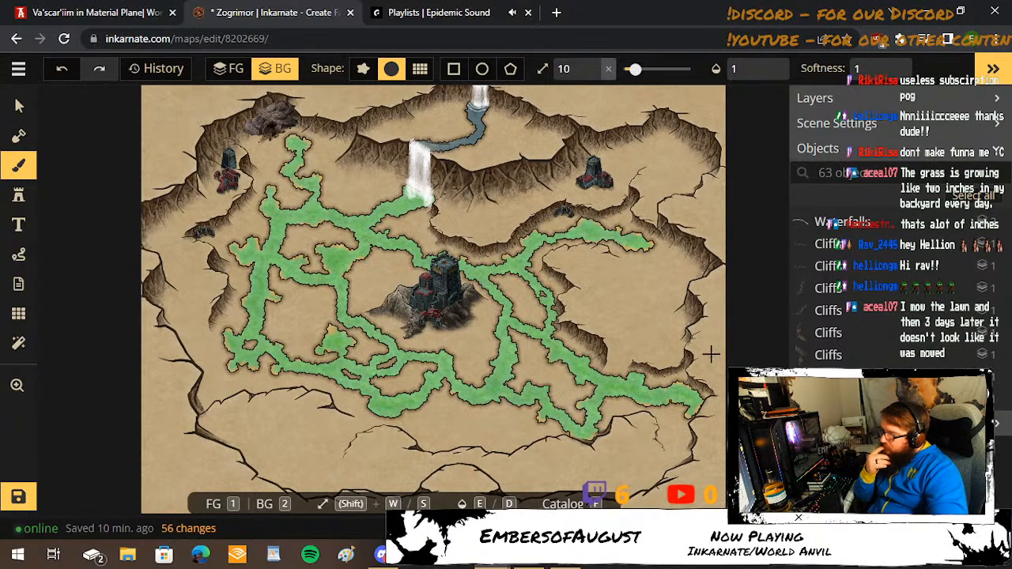
scroll(664, 377, up, 6)
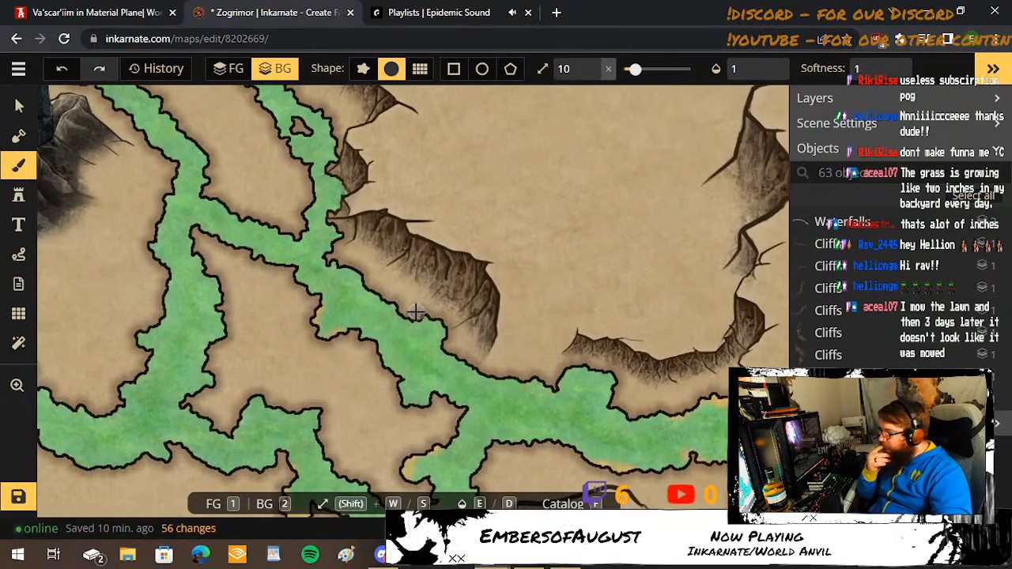
drag(442, 327, 456, 338)
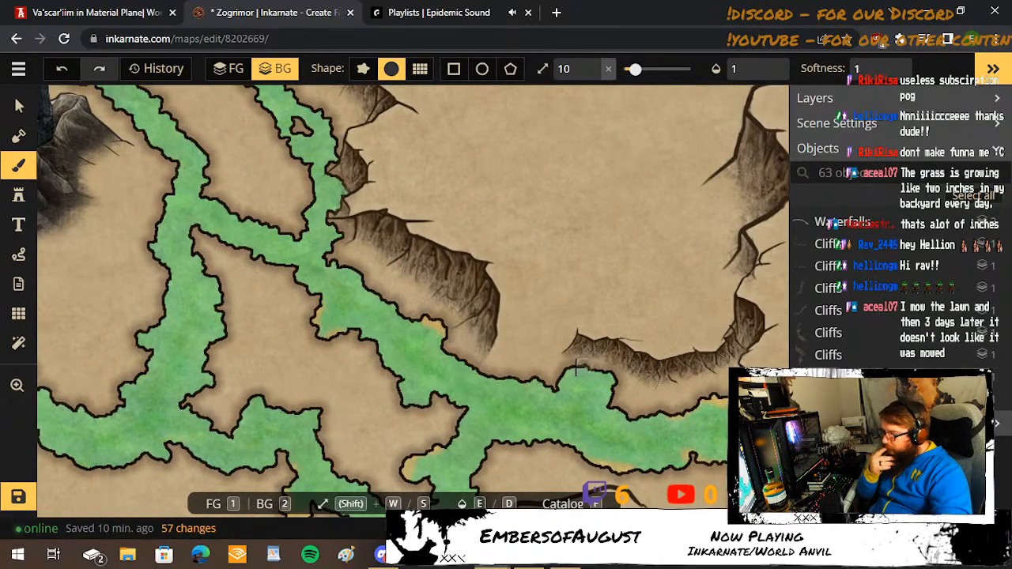
mouse_move(573, 372)
mouse_down()
mouse_move(611, 372)
mouse_move(613, 391)
mouse_up()
mouse_move(407, 411)
mouse_down()
mouse_move(397, 382)
mouse_move(403, 416)
mouse_up()
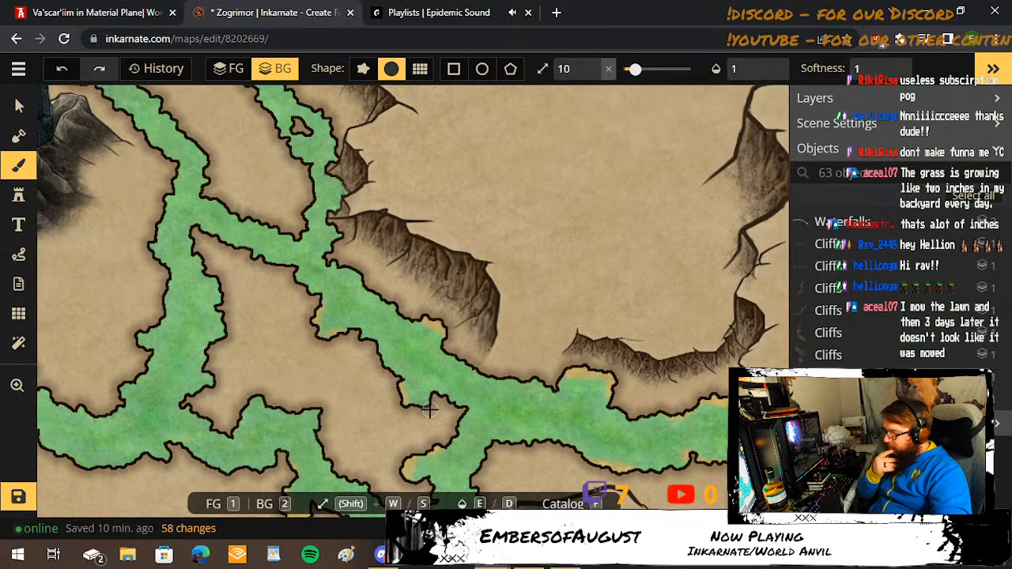
click(425, 404)
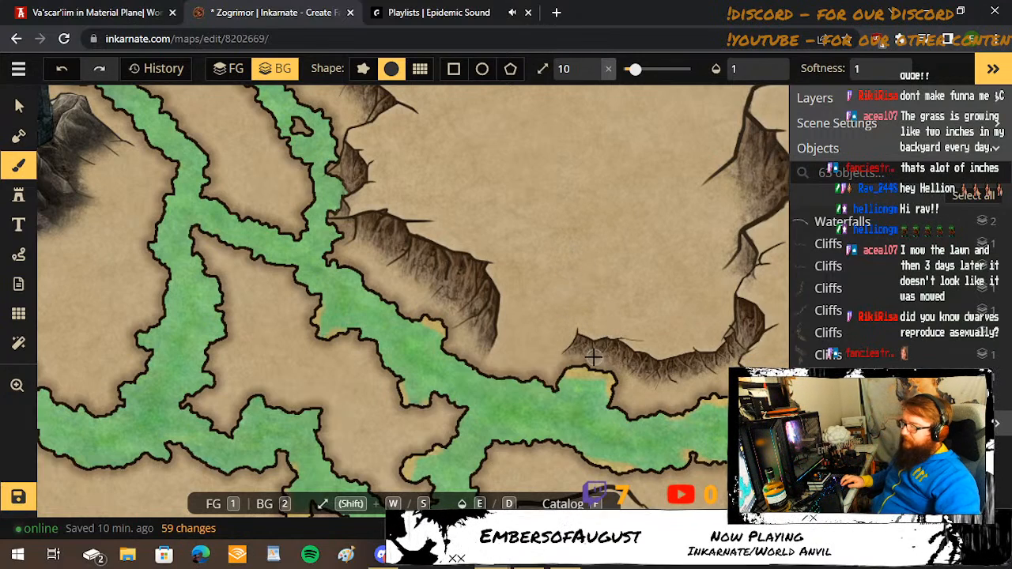
Tint the narrow eastern channel's bank beside the cliffs and the river's southern bank just east of the fortress tower.
drag(414, 277, 549, 410)
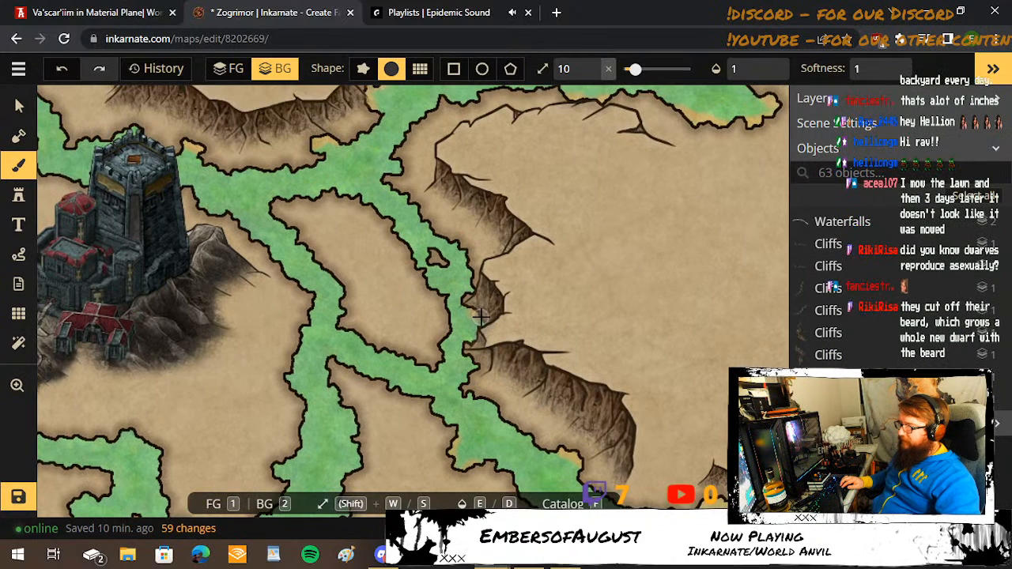
drag(480, 316, 477, 343)
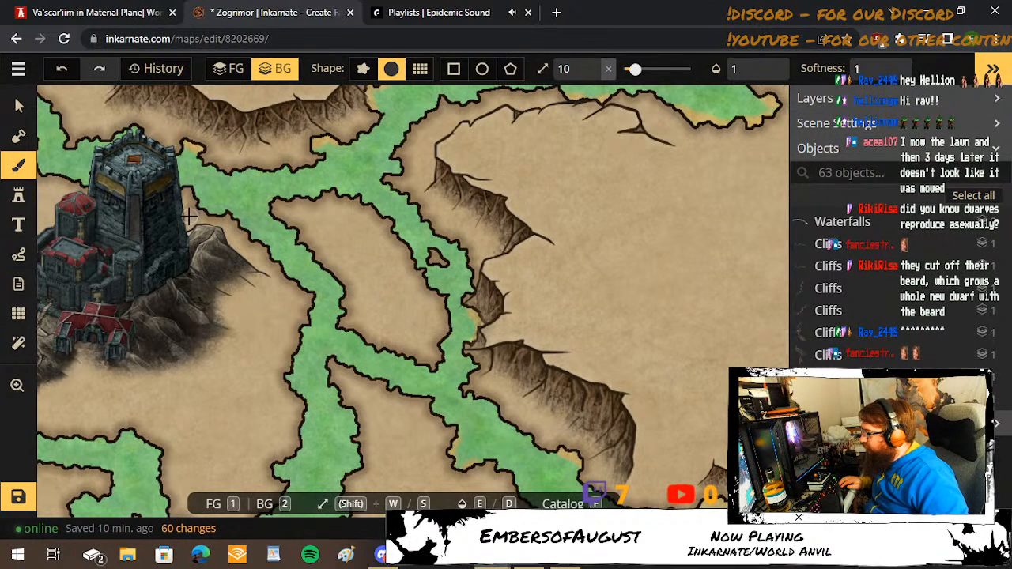
drag(189, 203, 227, 220)
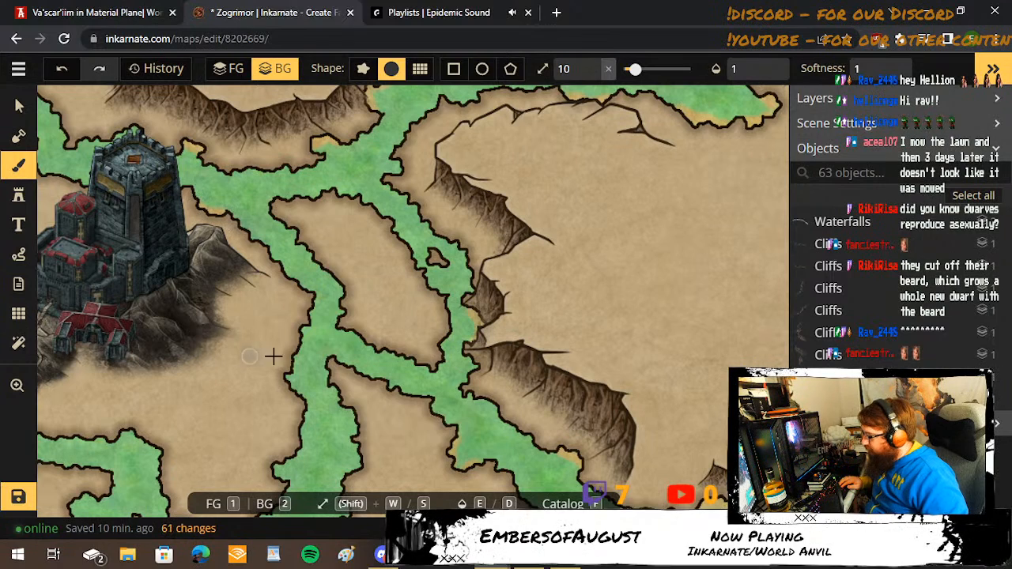
Tint the western inlet of the channel southeast of the fortress and the bank edges and bulges along the southernmost river branch.
mouse_move(273, 357)
mouse_down()
mouse_move(299, 350)
mouse_move(285, 371)
mouse_move(272, 499)
mouse_up()
key(space)
drag(542, 378, 335, 30)
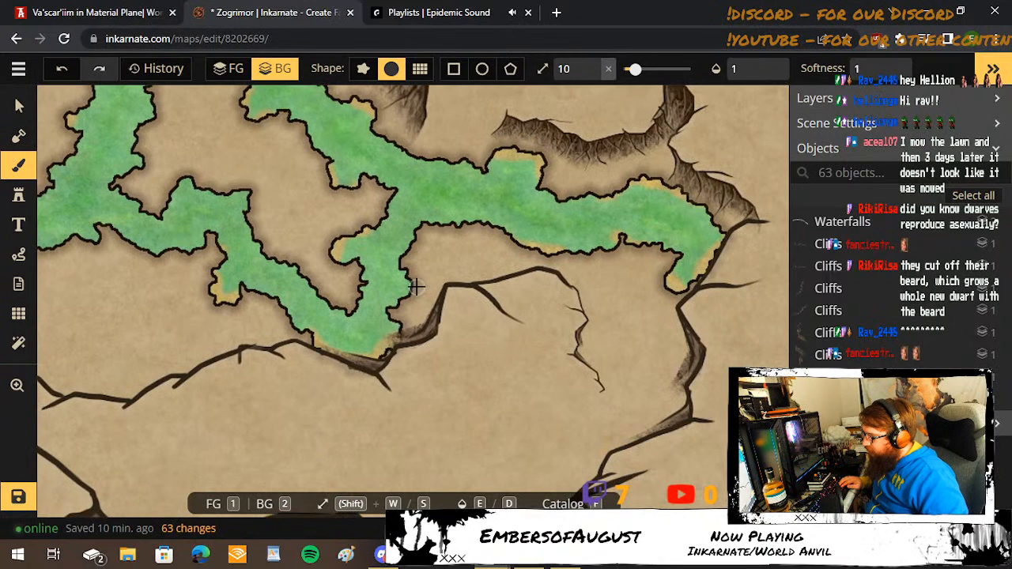
drag(411, 289, 400, 328)
mouse_move(227, 178)
mouse_down()
mouse_move(255, 208)
mouse_move(252, 218)
mouse_up()
mouse_move(167, 191)
mouse_down()
mouse_move(163, 202)
mouse_move(188, 179)
mouse_up()
mouse_move(141, 152)
mouse_down()
mouse_move(465, 361)
mouse_move(599, 405)
mouse_up()
Tint the small northern nub on the channel northwest of the fortress with yellow-orange water.
scroll(150, 162, down, 5)
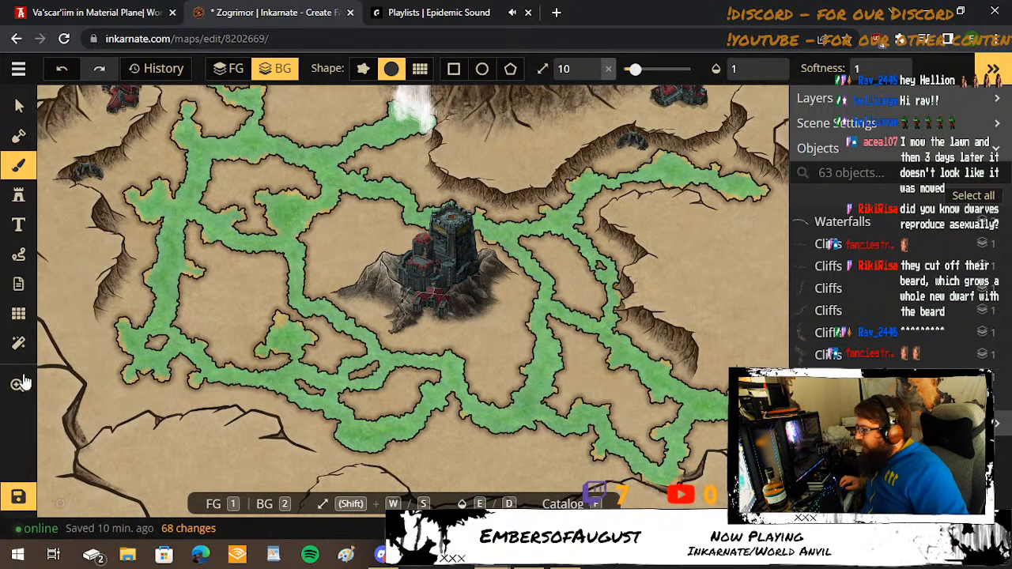
drag(361, 169, 379, 172)
key(space)
drag(469, 162, 492, 274)
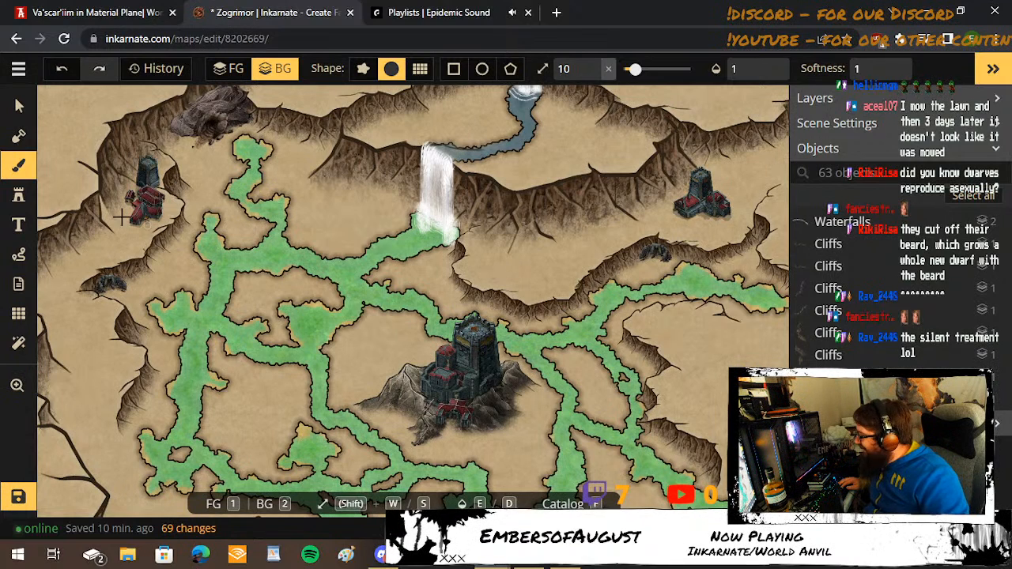
Set the brush to the foreground layer and choose the mottled olive-brown ground texture from the Fantasy Regional HD textures.
click(19, 166)
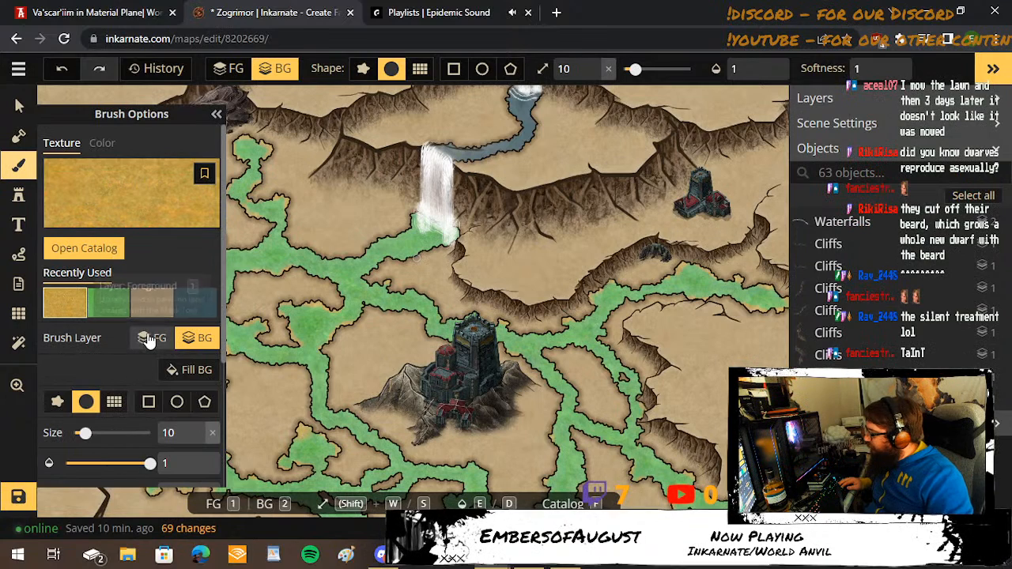
click(116, 174)
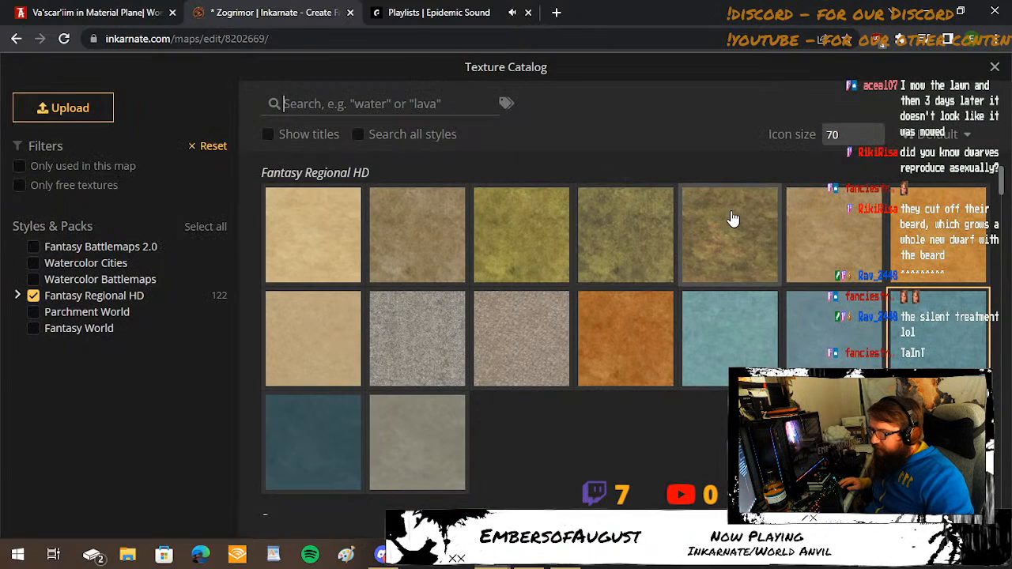
scroll(732, 217, down, 3)
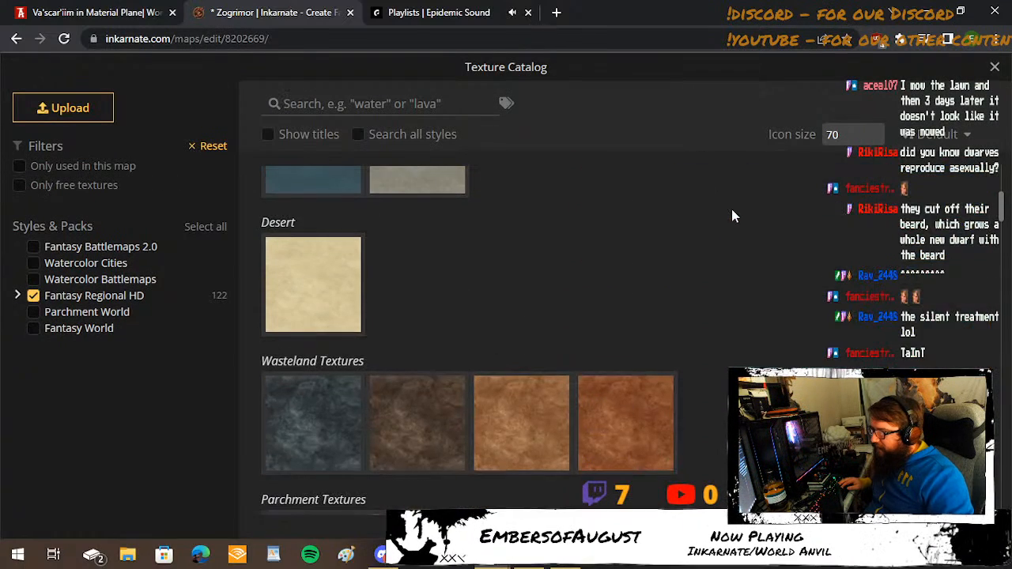
scroll(731, 209, down, 4)
scroll(731, 209, up, 2)
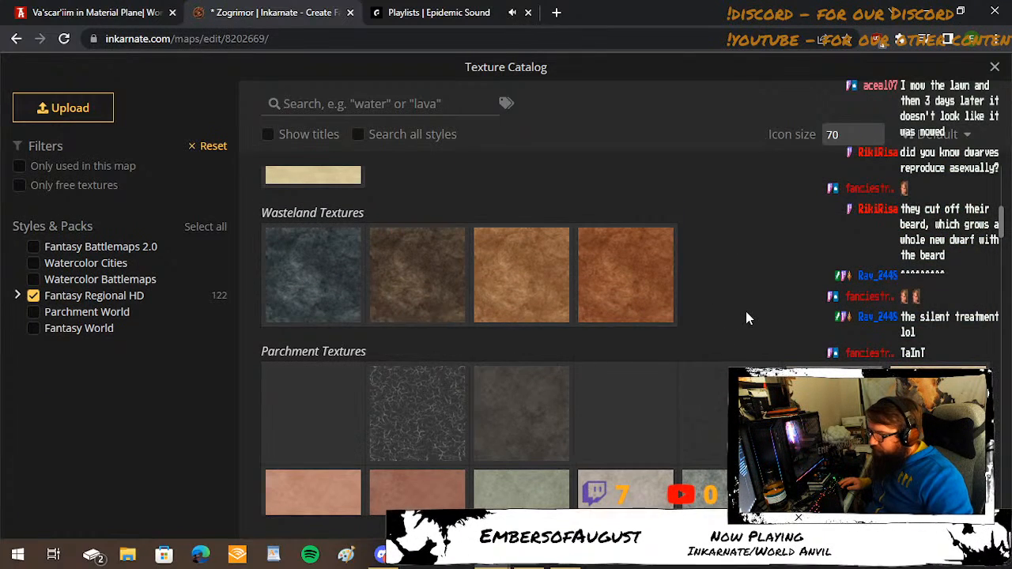
scroll(747, 317, down, 4)
scroll(747, 318, up, 4)
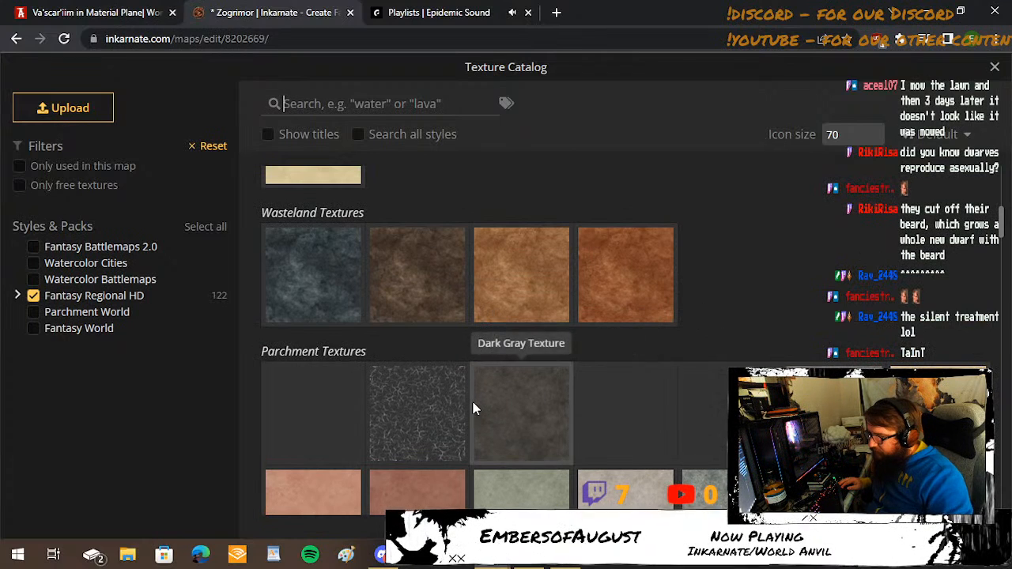
scroll(474, 407, down, 5)
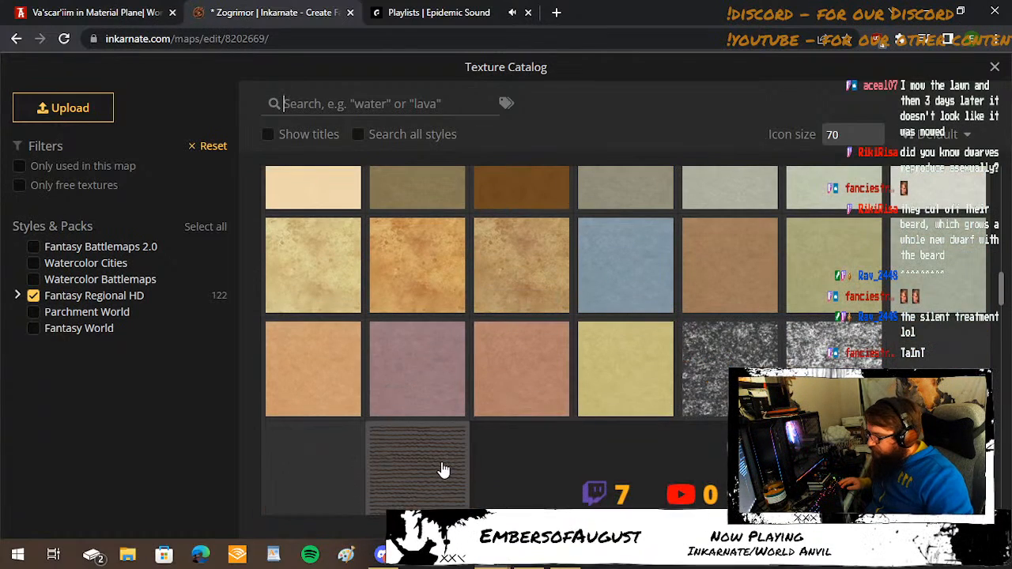
scroll(709, 448, up, 1)
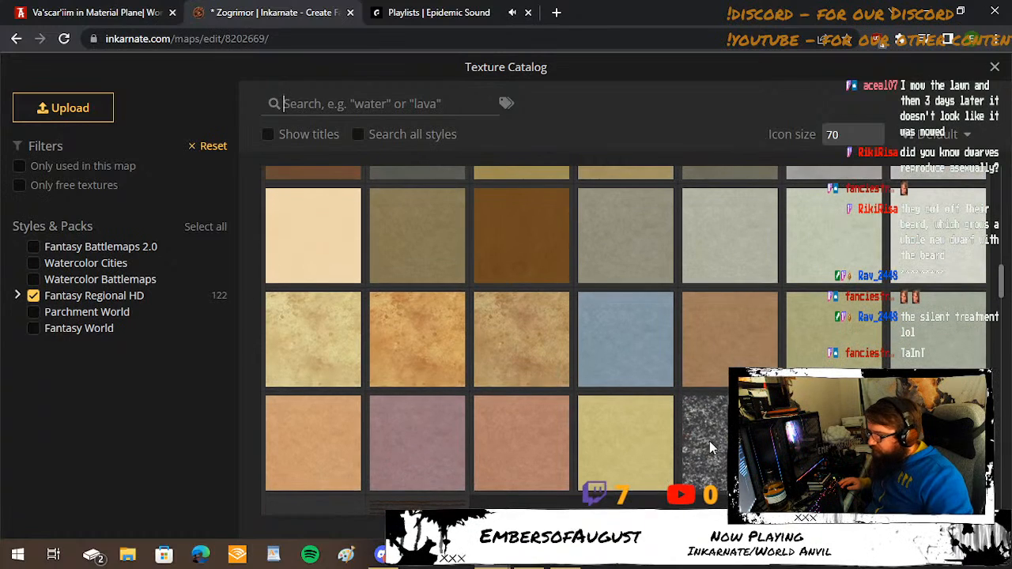
scroll(709, 447, up, 2)
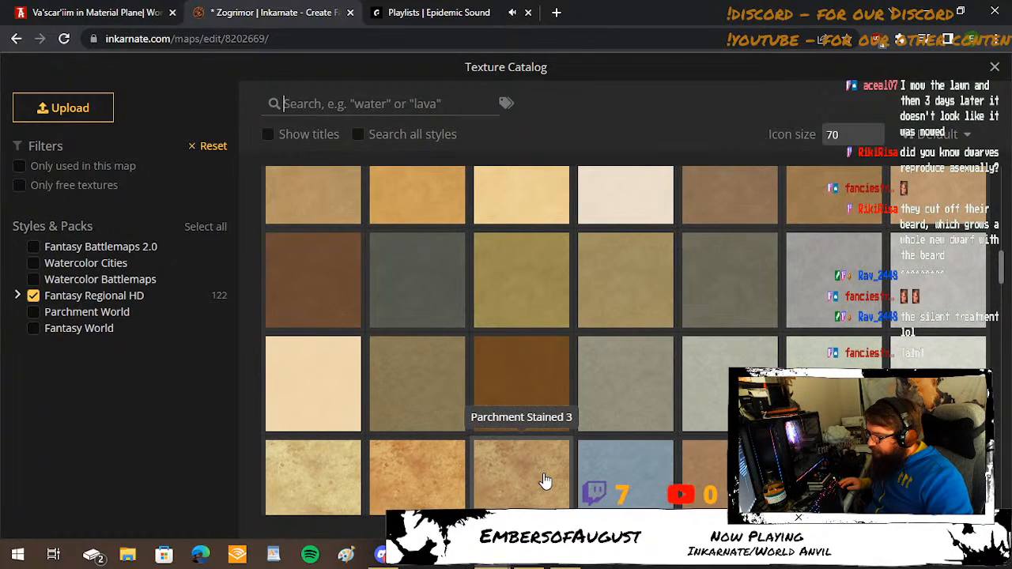
scroll(544, 480, up, 6)
click(748, 268)
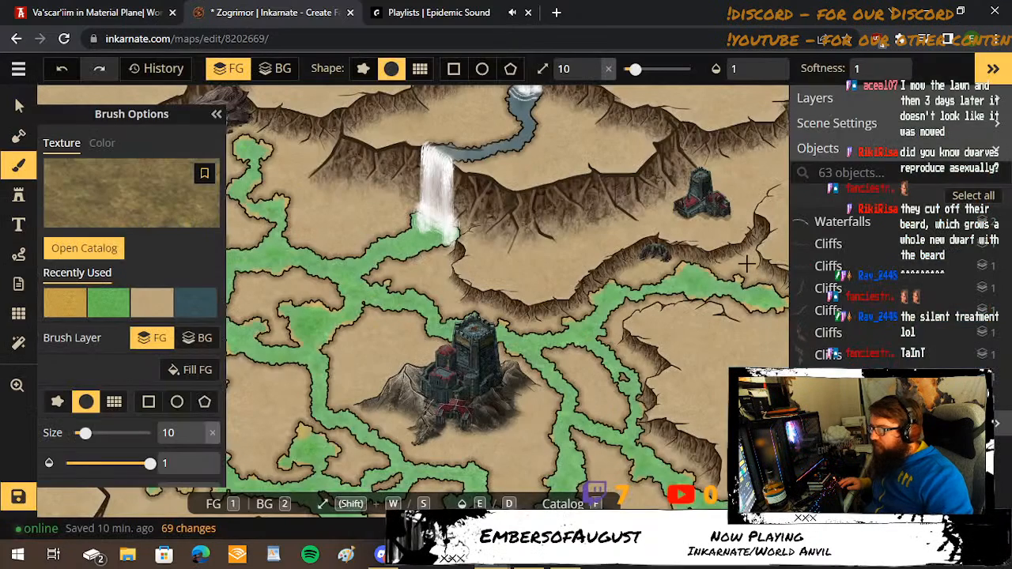
Adjust the ground texture to hue -26, saturation 65, brightness 67, contrast 135 and placement size 51.65.
scroll(190, 378, down, 3)
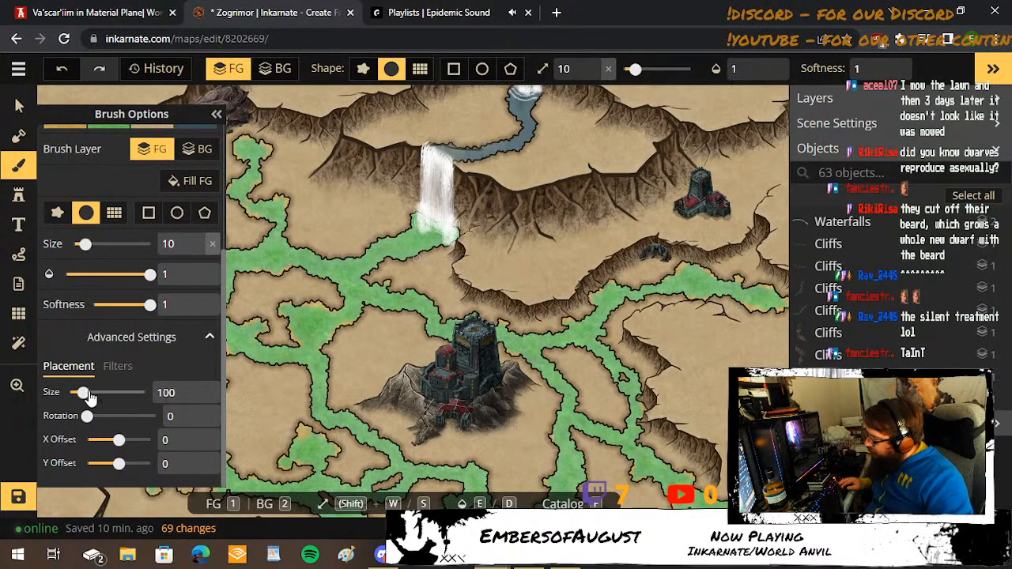
mouse_move(87, 394)
mouse_down()
mouse_move(101, 394)
mouse_move(91, 405)
mouse_move(70, 393)
mouse_up()
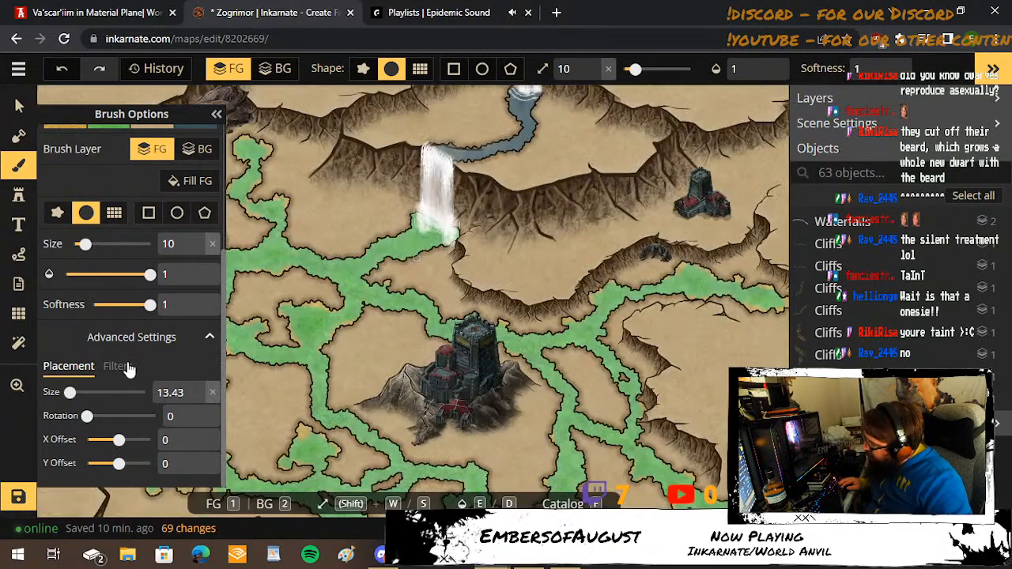
click(120, 366)
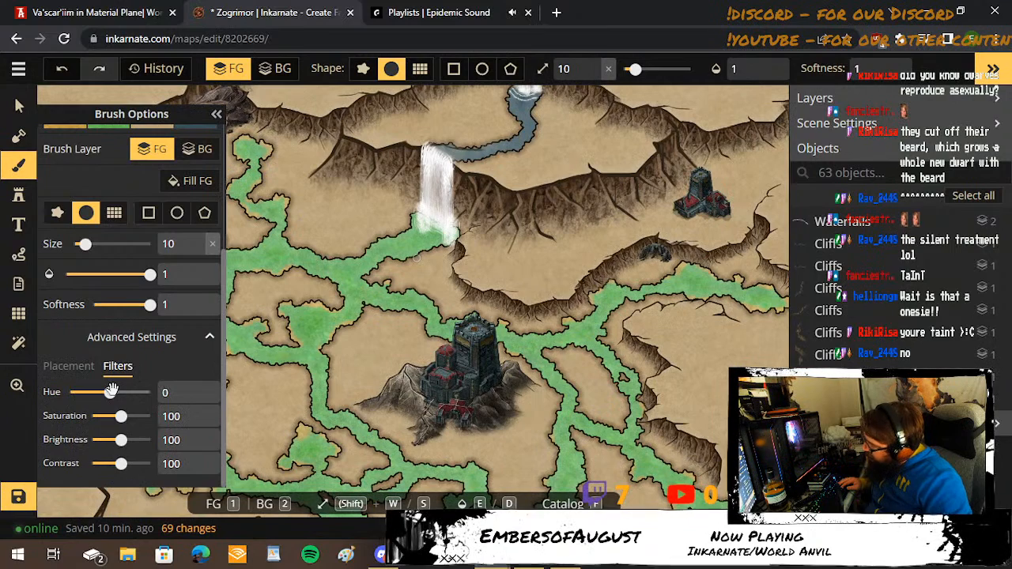
mouse_move(111, 390)
mouse_down()
mouse_move(99, 393)
mouse_move(108, 394)
mouse_up()
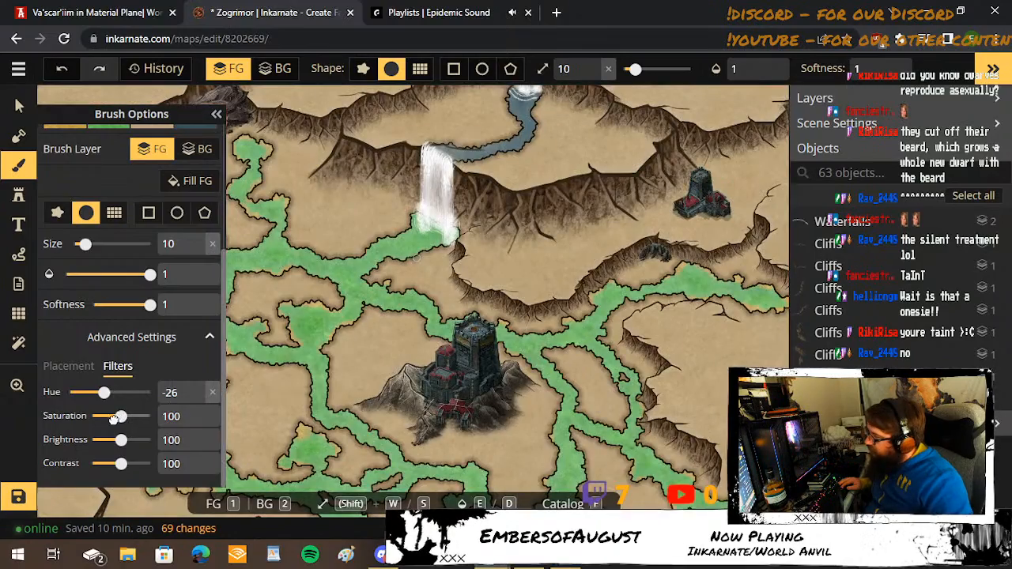
drag(113, 419, 130, 465)
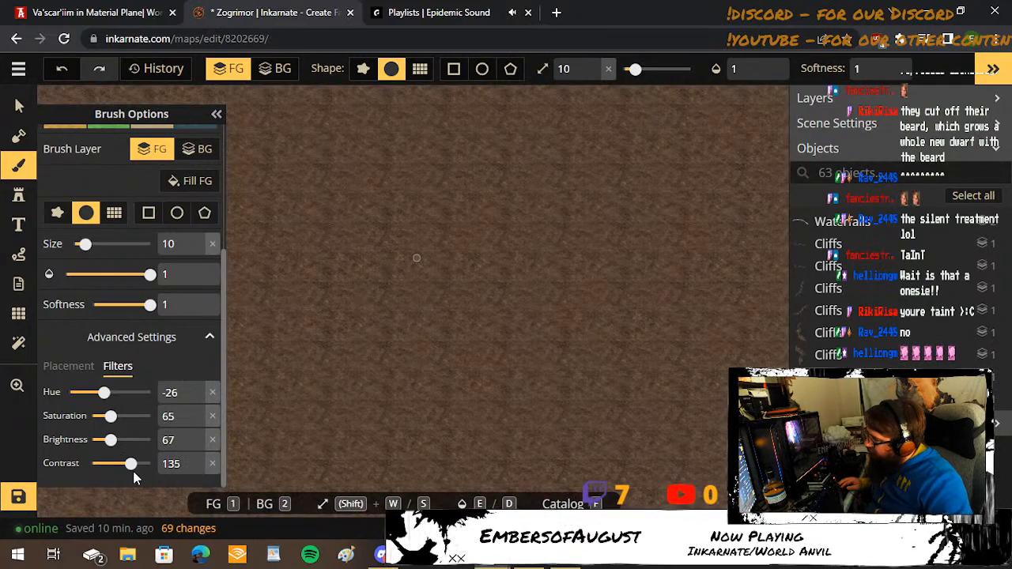
click(68, 370)
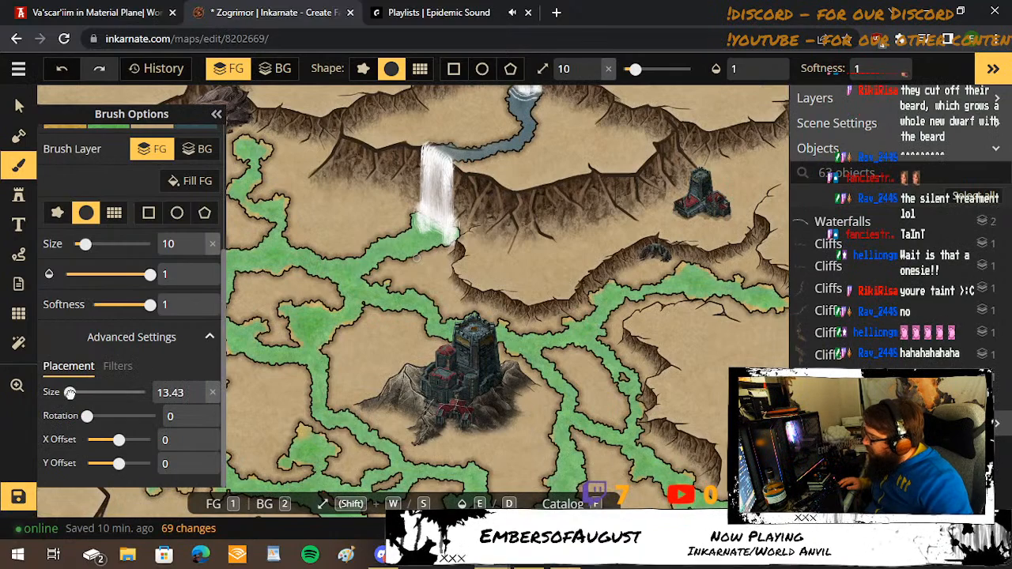
drag(69, 393, 78, 405)
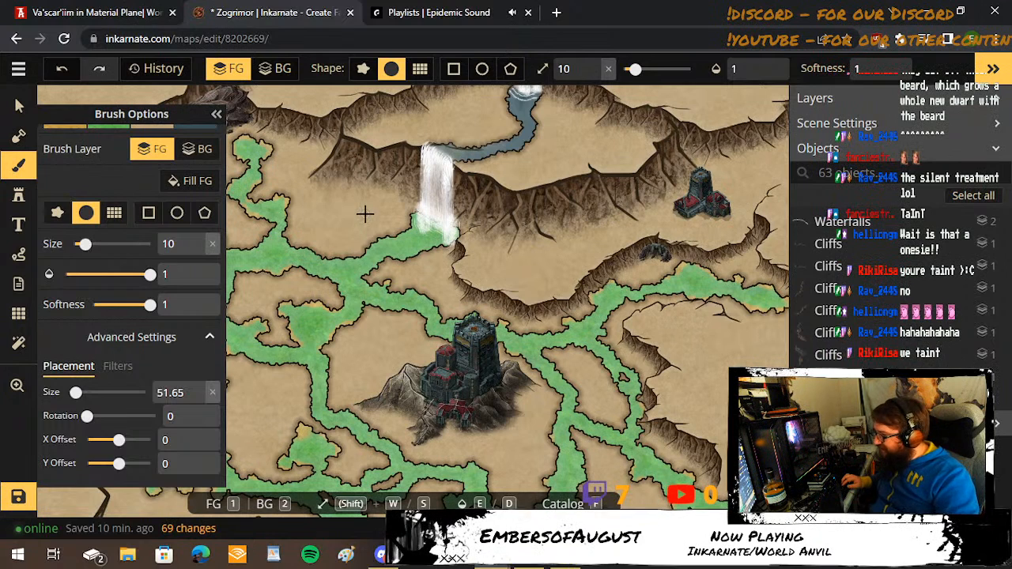
Enlarge the brush to 28 and paint a patch of dark brown ground beneath the cliffs just west of the waterfall.
key(bracketright)
key(bracketright)
key(bracketright)
key(bracketright)
key(bracketright)
key(bracketright)
key(bracketright)
key(bracketright)
key(bracketright)
key(bracketright)
key(bracketright)
key(bracketright)
key(bracketright)
key(bracketright)
key(bracketright)
key(bracketright)
key(bracketright)
key(bracketright)
key(bracketright)
key(bracketright)
key(bracketright)
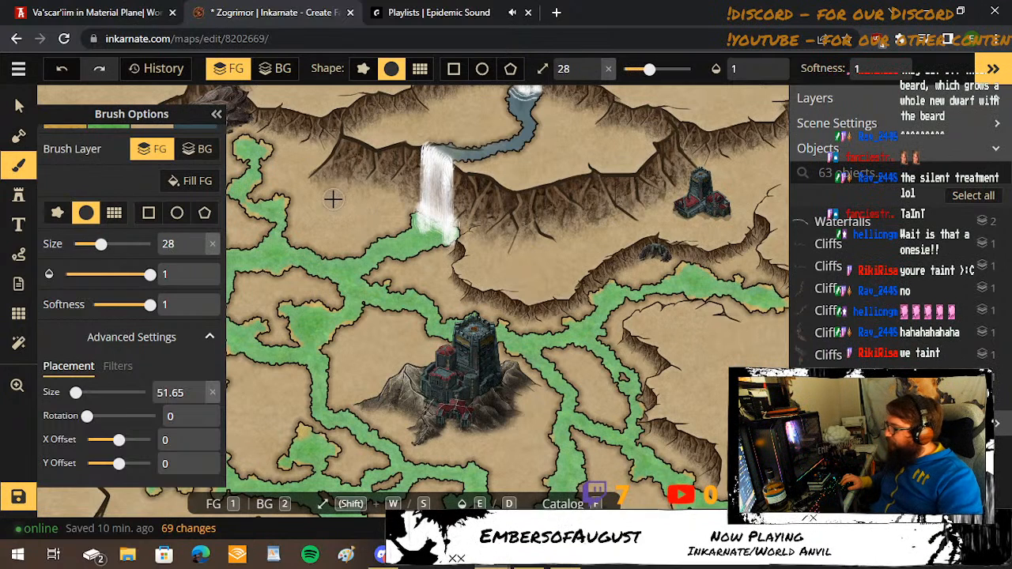
drag(319, 192, 393, 209)
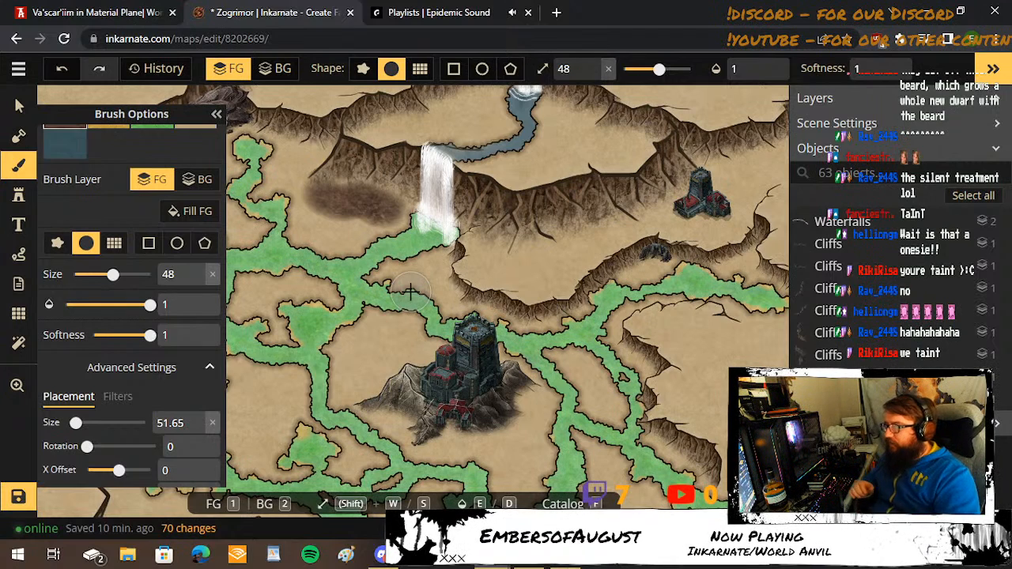
Extend the dark brown ground along the foot of the cliffs between the waterfall and the northwestern cave.
scroll(397, 168, up, 1)
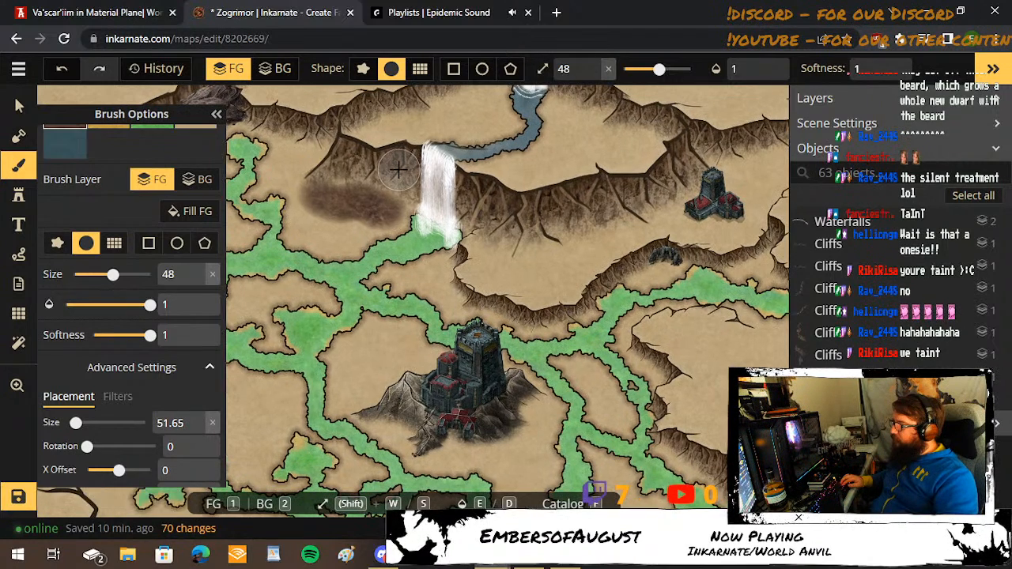
scroll(384, 168, up, 1)
scroll(361, 192, up, 1)
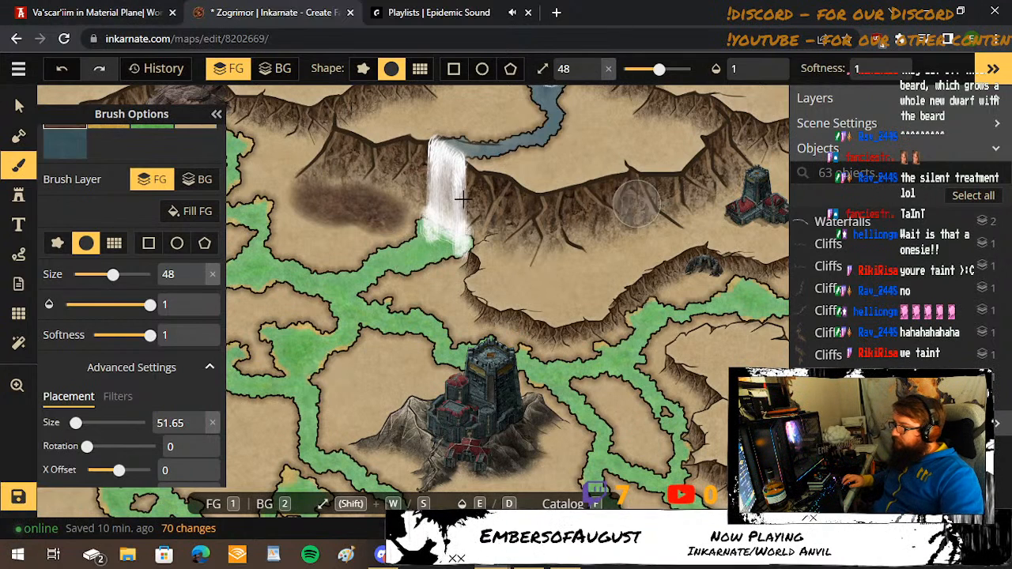
key(s)
key(s)
key(s)
key(s)
key(s)
key(s)
key(s)
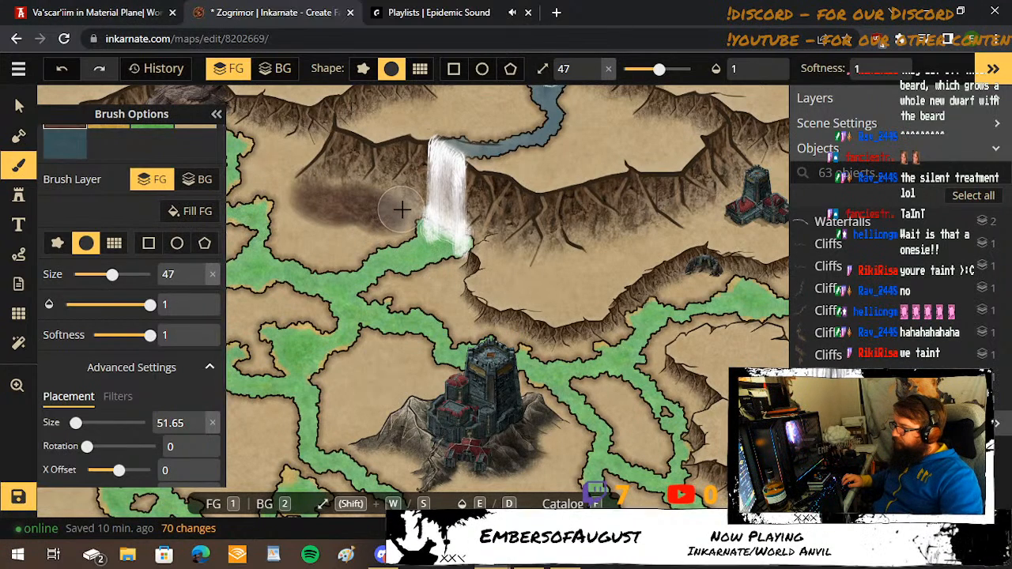
key(s)
key(s)
mouse_move(401, 207)
mouse_down()
mouse_move(347, 180)
mouse_move(290, 185)
mouse_move(260, 169)
mouse_move(286, 176)
mouse_move(316, 154)
mouse_move(322, 133)
mouse_move(306, 146)
mouse_move(280, 129)
mouse_move(330, 171)
mouse_move(473, 249)
mouse_move(568, 275)
mouse_up()
Reduce the brush to size 22 and paint dark brown ground beneath the cliffs beside the northwestern cave rock.
key(s)
key(s)
key(s)
key(s)
key(s)
key(s)
key(s)
key(s)
key(s)
key(s)
key(s)
key(s)
key(s)
key(s)
key(s)
key(s)
key(s)
key(space)
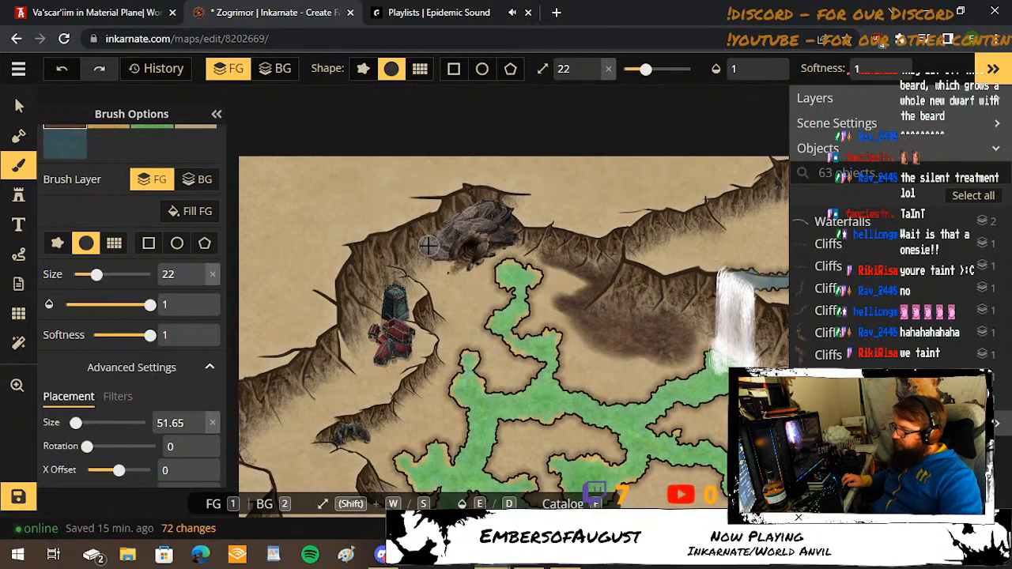
mouse_move(417, 259)
mouse_down()
mouse_move(411, 271)
mouse_move(490, 231)
mouse_up()
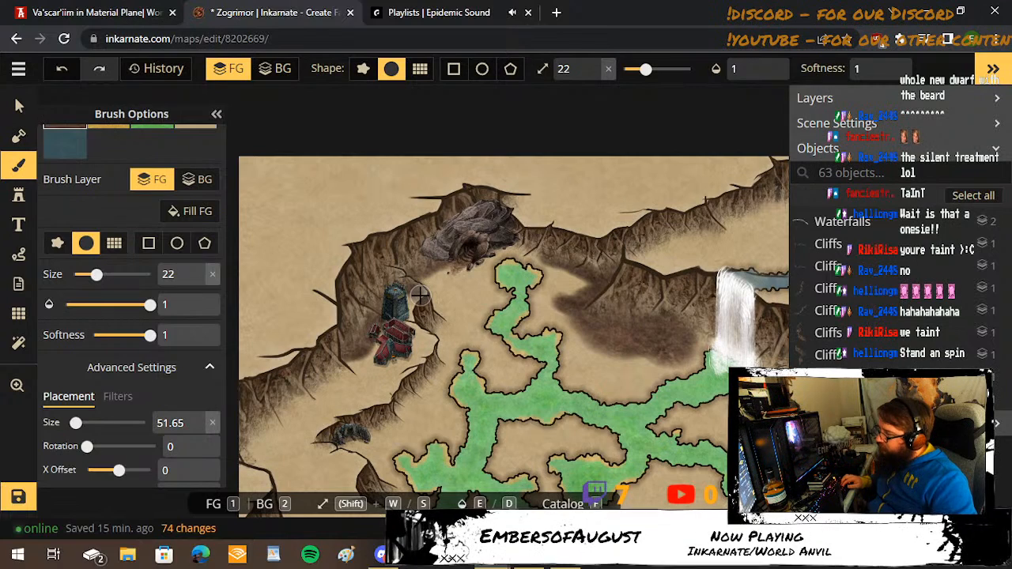
Paint dark brown ground from the cave rock around the red-roofed northwestern tower and down the foot of the western cliffs.
scroll(420, 294, up, 5)
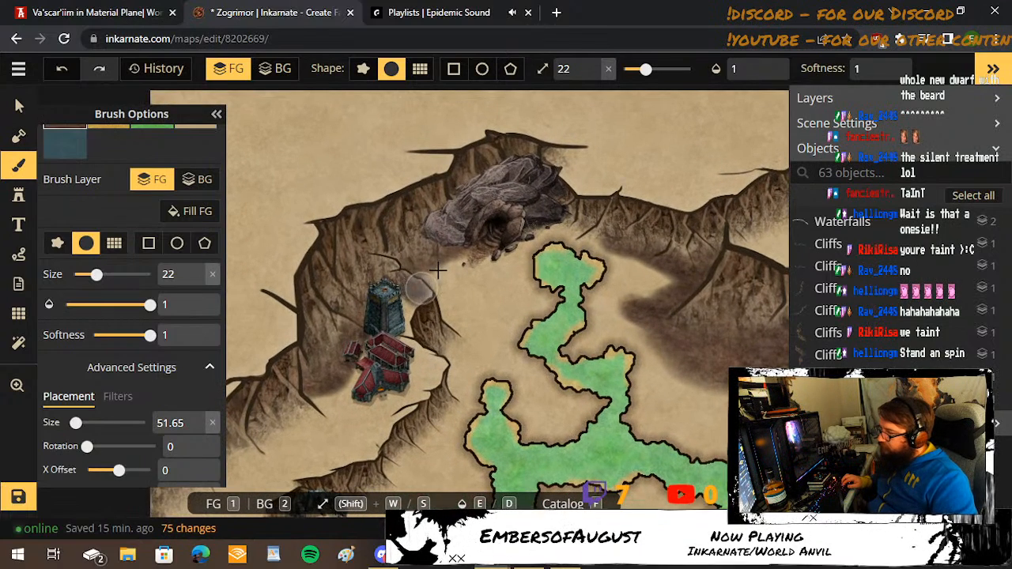
mouse_move(497, 239)
mouse_down()
mouse_move(458, 316)
mouse_move(445, 311)
mouse_move(440, 275)
mouse_move(451, 271)
mouse_move(457, 290)
mouse_move(466, 262)
mouse_move(420, 285)
mouse_move(454, 299)
mouse_move(408, 306)
mouse_move(396, 362)
mouse_move(362, 337)
mouse_move(436, 369)
mouse_move(396, 391)
mouse_move(436, 365)
mouse_move(399, 405)
mouse_move(370, 421)
mouse_move(388, 372)
mouse_move(369, 347)
mouse_move(358, 393)
mouse_move(316, 410)
mouse_move(329, 391)
mouse_move(375, 367)
mouse_move(248, 445)
mouse_move(310, 442)
mouse_move(351, 413)
mouse_move(287, 441)
mouse_move(400, 409)
mouse_move(351, 423)
mouse_move(307, 455)
mouse_move(234, 460)
mouse_move(511, 249)
mouse_up()
key(space)
mouse_move(331, 385)
mouse_down()
mouse_move(323, 388)
mouse_move(338, 395)
mouse_move(425, 328)
mouse_move(388, 366)
mouse_move(399, 434)
mouse_move(384, 414)
mouse_move(343, 406)
mouse_move(385, 369)
mouse_move(362, 400)
mouse_up()
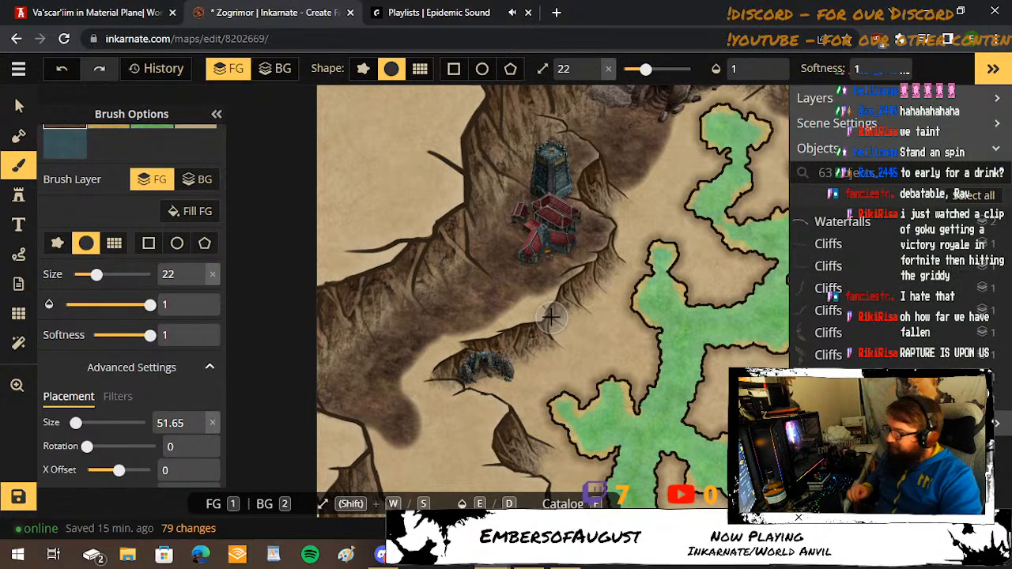
Continue the dark brown ground southward through the land between the two western cliff lines, tapering it along the southwestern cliff edge.
key(space)
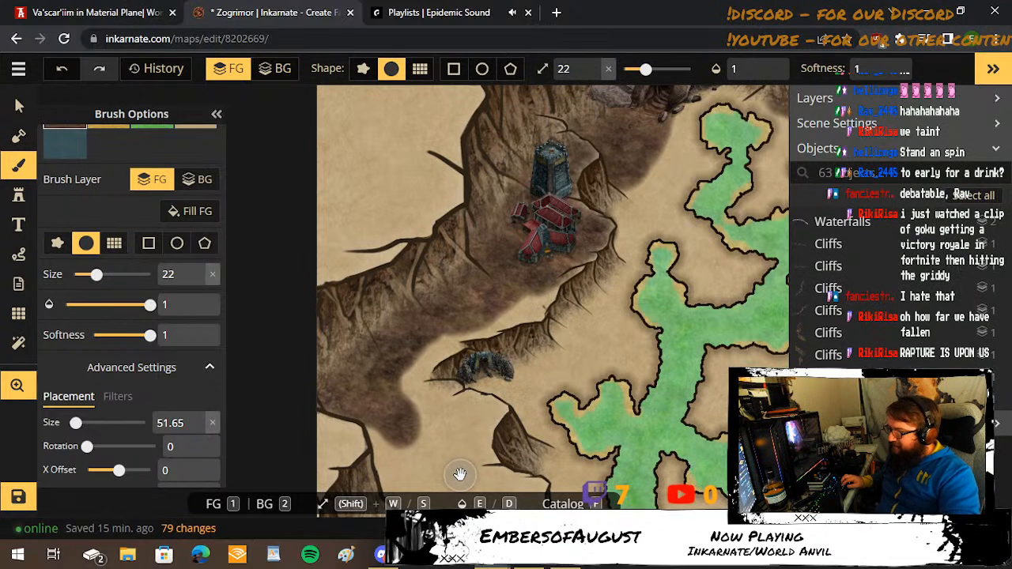
mouse_move(433, 432)
mouse_down()
mouse_move(397, 269)
mouse_move(343, 282)
mouse_move(347, 322)
mouse_move(357, 344)
mouse_move(374, 326)
mouse_move(360, 272)
mouse_move(385, 257)
mouse_move(368, 234)
mouse_move(410, 252)
mouse_move(418, 276)
mouse_move(404, 287)
mouse_move(441, 314)
mouse_move(446, 352)
mouse_move(415, 316)
mouse_move(342, 339)
mouse_move(335, 377)
mouse_move(322, 373)
mouse_move(353, 429)
mouse_move(359, 389)
mouse_move(415, 332)
mouse_move(413, 317)
mouse_move(350, 377)
mouse_move(355, 311)
mouse_move(397, 262)
mouse_move(424, 368)
mouse_move(419, 453)
mouse_move(394, 400)
mouse_move(400, 391)
mouse_move(380, 417)
mouse_move(393, 453)
mouse_move(359, 433)
mouse_move(387, 369)
mouse_up()
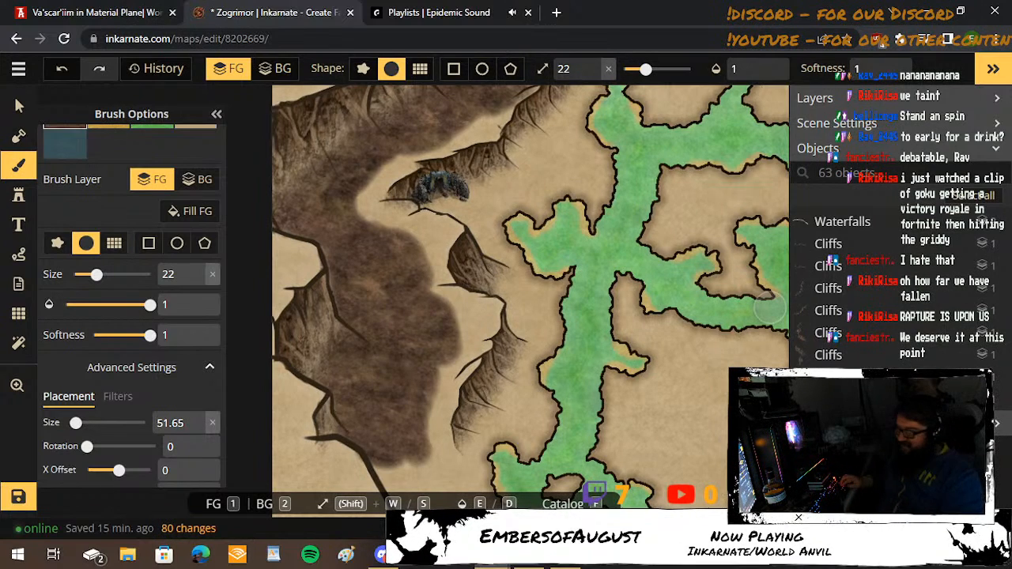
key(space)
mouse_move(390, 433)
mouse_down()
mouse_move(330, 285)
mouse_move(368, 353)
mouse_move(323, 319)
mouse_move(348, 361)
mouse_move(348, 385)
mouse_up()
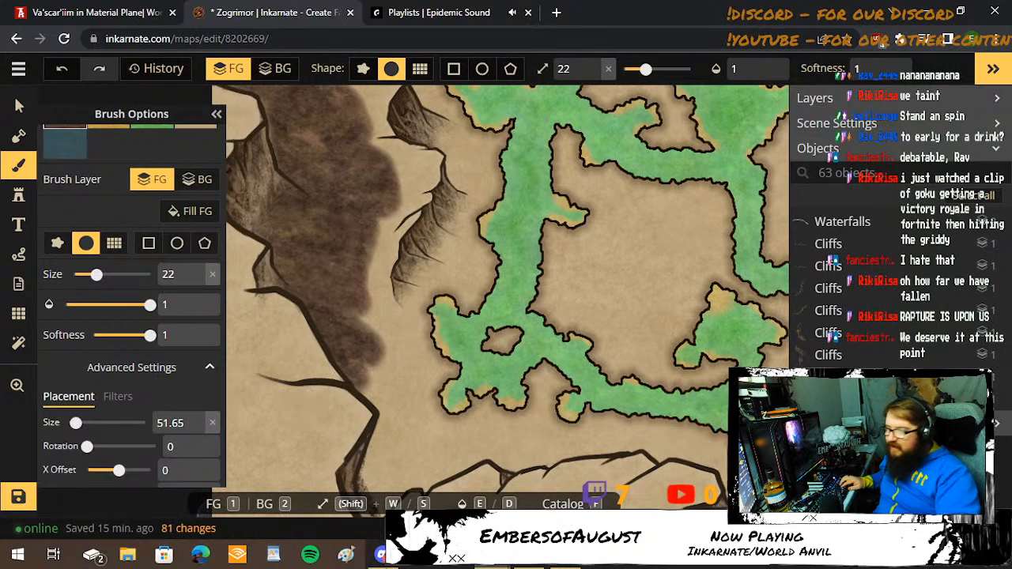
Reduce the brush to size 19 and paint a dark brown band along the northern side of the southwestern ridge line.
key(space)
drag(587, 395, 522, 225)
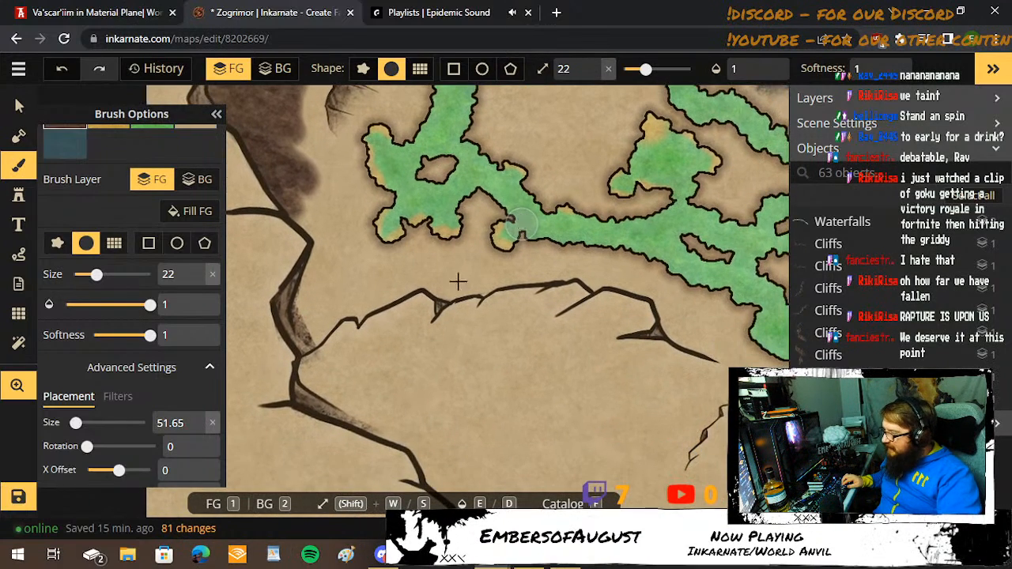
key(s)
key(s)
key(s)
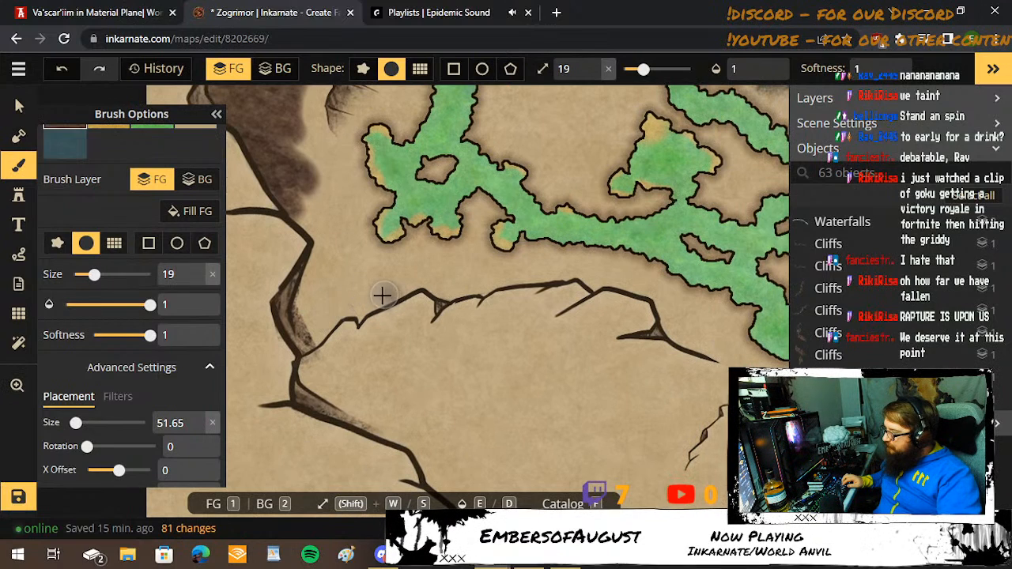
mouse_move(382, 296)
mouse_down()
mouse_move(355, 323)
mouse_move(349, 294)
mouse_move(307, 346)
mouse_move(298, 308)
mouse_up()
mouse_move(324, 311)
mouse_down()
mouse_move(311, 282)
mouse_move(317, 253)
mouse_move(340, 284)
mouse_move(304, 290)
mouse_move(319, 328)
mouse_move(335, 275)
mouse_move(390, 287)
mouse_move(424, 278)
mouse_move(458, 291)
mouse_move(539, 276)
mouse_move(448, 270)
mouse_move(416, 283)
mouse_move(444, 290)
mouse_up()
click(448, 293)
key(space)
mouse_move(589, 349)
mouse_down()
mouse_move(333, 313)
mouse_move(398, 266)
mouse_move(402, 284)
mouse_move(458, 312)
mouse_up()
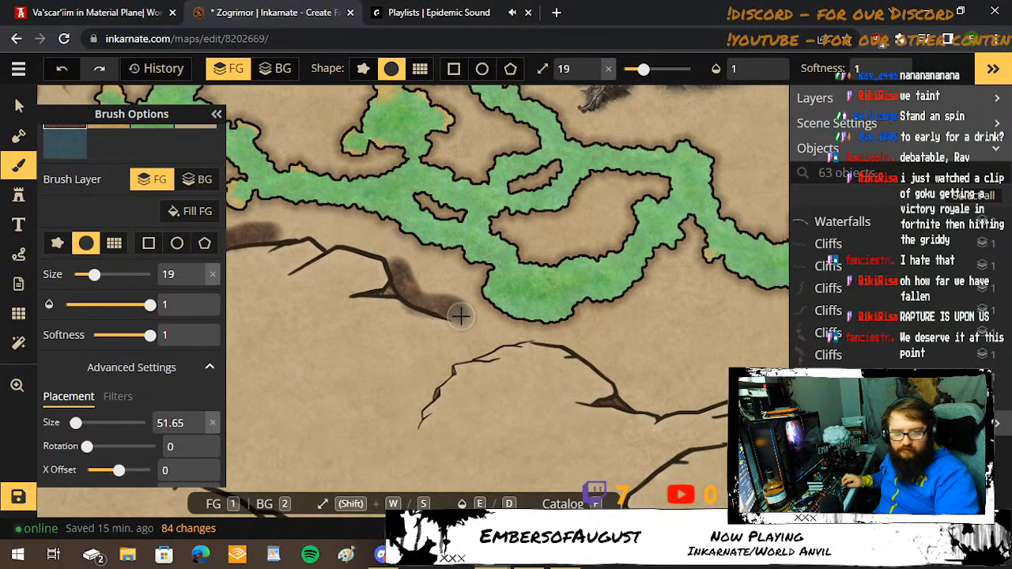
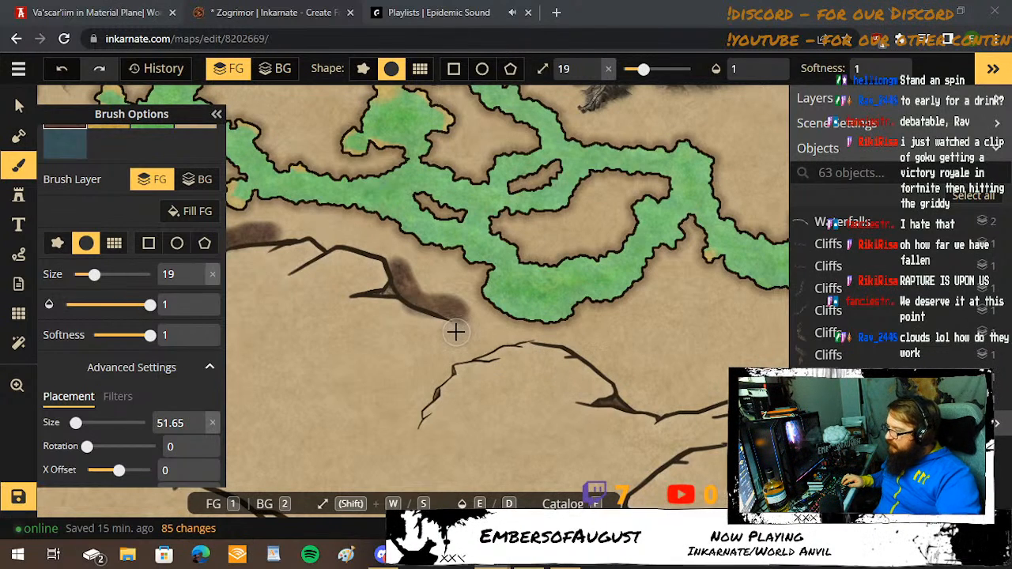
Paint dark brown ground from the southwestern ridge's eastern end past the jagged cliff and westward across the basin to the western cliff.
mouse_move(482, 330)
mouse_down()
mouse_move(452, 359)
mouse_move(466, 330)
mouse_move(402, 343)
mouse_move(451, 356)
mouse_move(432, 378)
mouse_move(405, 387)
mouse_move(420, 375)
mouse_move(417, 353)
mouse_move(371, 346)
mouse_move(416, 380)
mouse_move(362, 371)
mouse_move(375, 385)
mouse_move(419, 389)
mouse_move(385, 407)
mouse_move(293, 407)
mouse_move(343, 395)
mouse_move(369, 374)
mouse_move(307, 399)
mouse_up()
drag(388, 396, 592, 296)
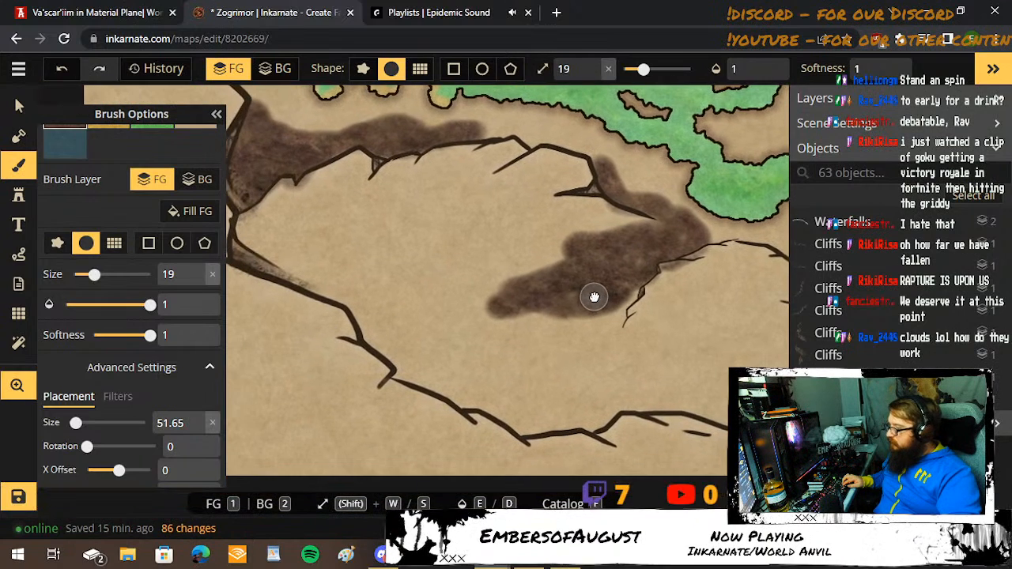
mouse_move(517, 296)
mouse_down()
mouse_move(485, 295)
mouse_move(377, 250)
mouse_move(242, 246)
mouse_move(331, 272)
mouse_move(292, 246)
mouse_move(371, 218)
mouse_move(474, 215)
mouse_move(556, 231)
mouse_move(576, 246)
mouse_move(561, 253)
mouse_move(476, 233)
mouse_move(380, 229)
mouse_move(325, 251)
mouse_move(314, 274)
mouse_move(275, 273)
mouse_move(301, 291)
mouse_move(355, 302)
mouse_move(378, 330)
mouse_move(325, 279)
mouse_move(394, 272)
mouse_move(462, 296)
mouse_move(583, 314)
mouse_move(542, 263)
mouse_move(476, 282)
mouse_move(407, 240)
mouse_move(504, 251)
mouse_move(440, 252)
mouse_move(532, 277)
mouse_move(448, 251)
mouse_move(346, 189)
mouse_move(494, 203)
mouse_move(538, 219)
mouse_move(568, 248)
mouse_move(361, 284)
mouse_move(398, 298)
mouse_move(398, 330)
mouse_move(510, 300)
mouse_move(536, 329)
mouse_move(606, 296)
mouse_move(643, 155)
mouse_up()
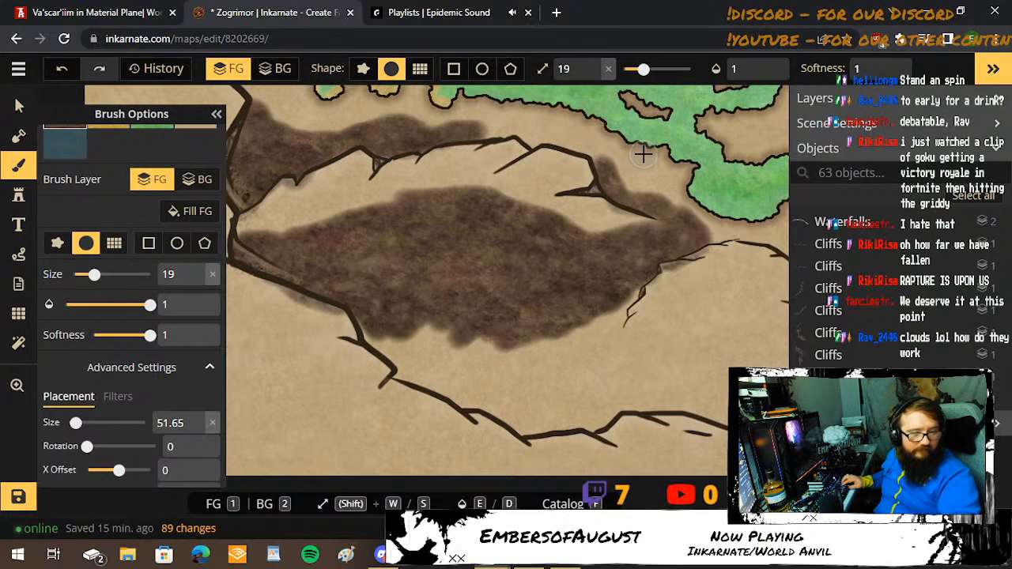
Adjust the brush through sizes 10 and 11 to 15 and fill the southwestern basin with dark brown ground down to its southern cliff edge.
key(s)
key(s)
key(s)
key(s)
key(s)
key(s)
key(s)
key(s)
key(s)
key(s)
key(s)
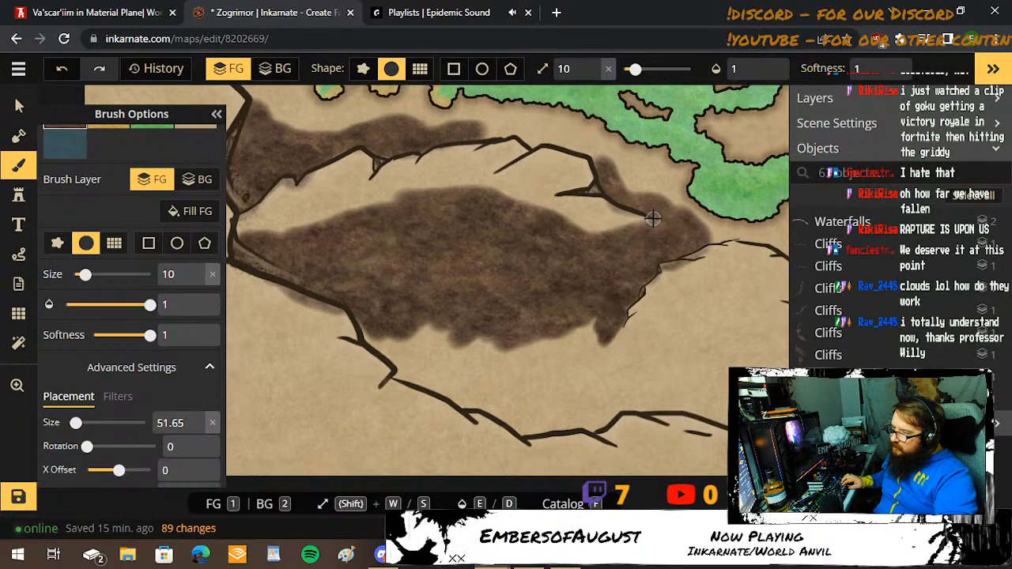
key(shift+w)
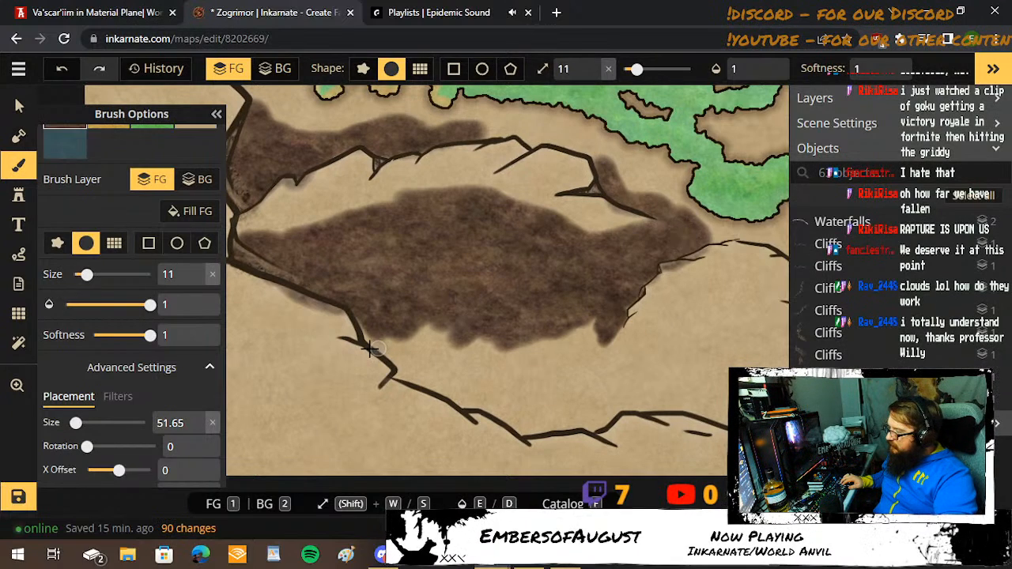
key(shift+w)
key(shift+w)
key(shift+w)
key(shift+w)
mouse_move(363, 319)
mouse_down()
mouse_move(386, 334)
mouse_move(375, 332)
mouse_move(376, 345)
mouse_move(401, 373)
mouse_move(474, 407)
mouse_move(398, 373)
mouse_move(424, 345)
mouse_move(389, 349)
mouse_move(444, 312)
mouse_move(427, 336)
mouse_move(430, 363)
mouse_move(453, 347)
mouse_move(422, 356)
mouse_move(452, 340)
mouse_move(450, 365)
mouse_move(502, 335)
mouse_move(454, 372)
mouse_move(559, 321)
mouse_move(590, 321)
mouse_move(625, 334)
mouse_move(642, 368)
mouse_move(590, 431)
mouse_move(510, 426)
mouse_move(483, 404)
mouse_up()
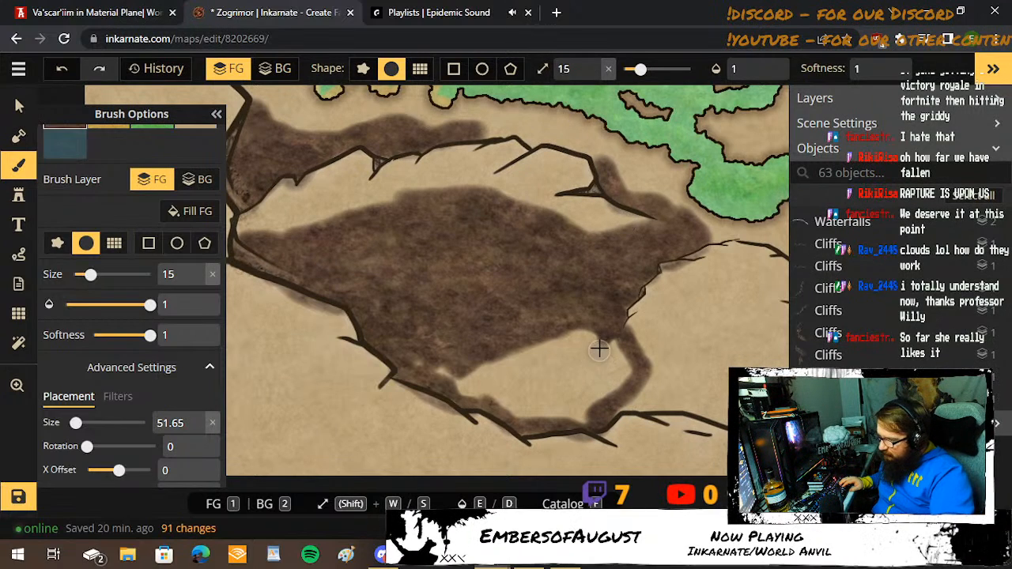
mouse_move(618, 351)
mouse_down()
mouse_move(625, 380)
mouse_move(588, 330)
mouse_move(411, 372)
mouse_move(441, 356)
mouse_move(422, 358)
mouse_move(518, 400)
mouse_move(567, 408)
mouse_move(599, 400)
mouse_move(605, 385)
mouse_move(551, 403)
mouse_move(476, 359)
mouse_move(457, 399)
mouse_move(494, 394)
mouse_move(521, 409)
mouse_move(572, 414)
mouse_move(589, 392)
mouse_move(591, 345)
mouse_move(532, 384)
mouse_move(553, 347)
mouse_move(506, 357)
mouse_move(511, 376)
mouse_move(576, 395)
mouse_move(549, 339)
mouse_up()
Extend the dark brown ground eastward to the next arched cliff with brush size 27, finishing beside the cliff at size 20.
key(w)
key(w)
key(w)
key(w)
key(w)
key(w)
key(w)
key(w)
key(w)
key(w)
key(w)
key(w)
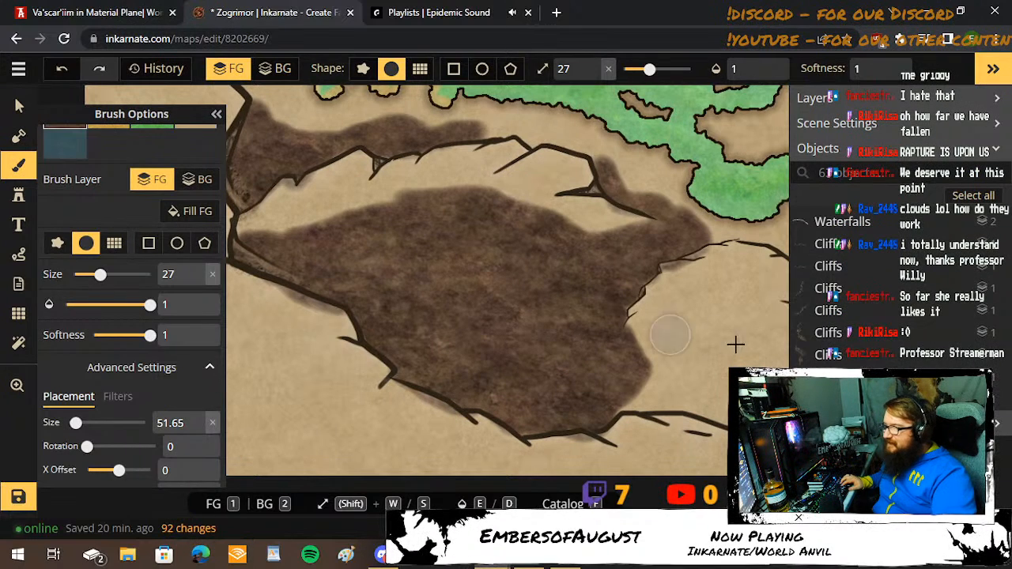
key(space)
mouse_move(736, 333)
mouse_down()
mouse_move(392, 352)
mouse_move(374, 377)
mouse_move(408, 400)
mouse_move(387, 356)
mouse_move(342, 353)
mouse_move(281, 406)
mouse_move(305, 367)
mouse_move(354, 332)
mouse_move(392, 355)
mouse_move(415, 387)
mouse_move(437, 387)
mouse_move(438, 404)
mouse_move(359, 376)
mouse_move(257, 440)
mouse_move(318, 438)
mouse_move(386, 464)
mouse_move(427, 460)
mouse_move(469, 439)
mouse_move(408, 429)
mouse_move(362, 440)
mouse_move(313, 412)
mouse_move(386, 414)
mouse_move(344, 393)
mouse_move(382, 411)
mouse_up()
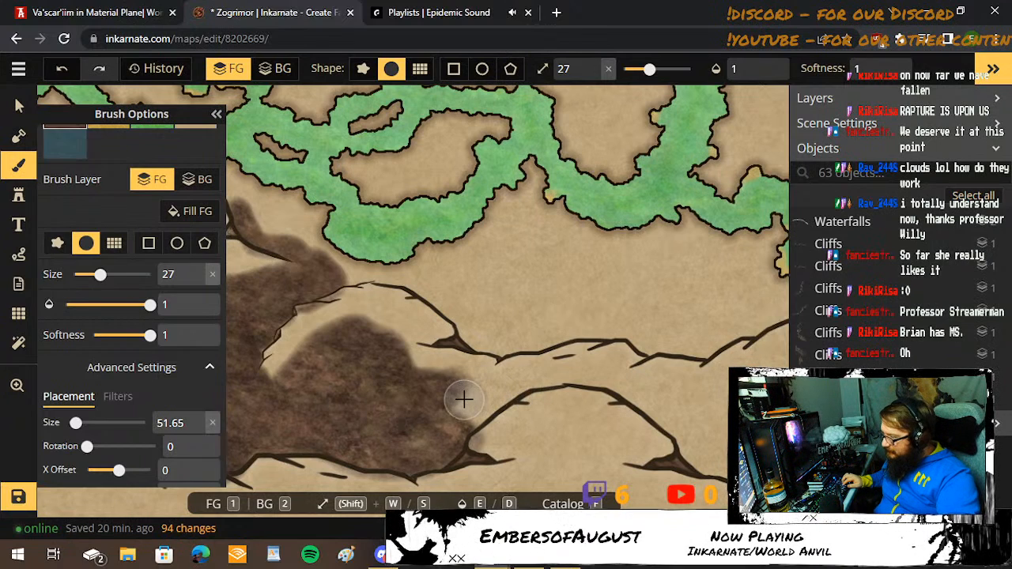
key(s)
key(s)
key(s)
key(s)
key(s)
key(s)
key(s)
mouse_move(463, 371)
mouse_down()
mouse_move(501, 388)
mouse_move(461, 430)
mouse_move(434, 429)
mouse_move(465, 409)
mouse_up()
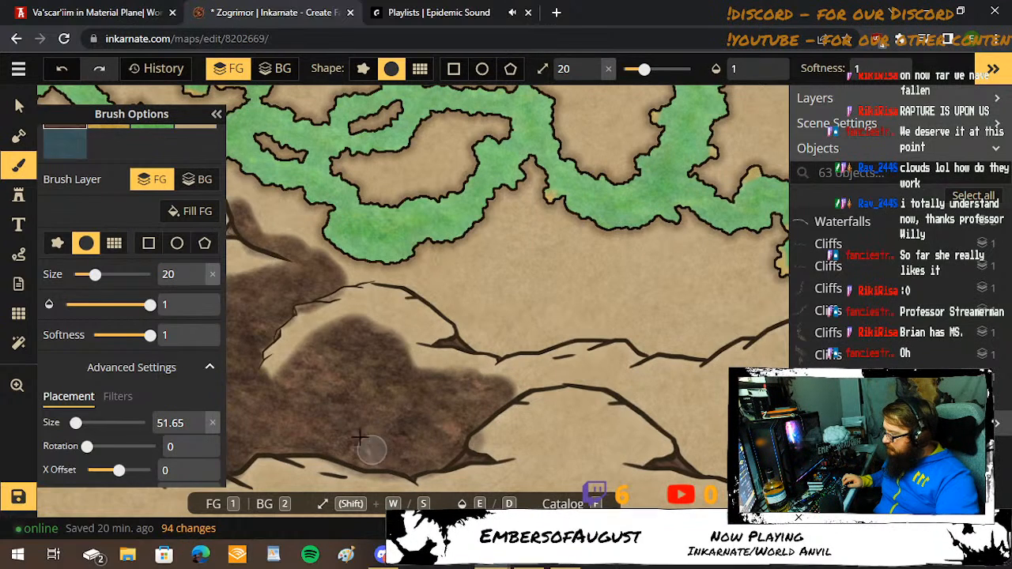
Reduce the brush to size 15 and paint a dark brown band over the arched southern cliff and eastward below the upper ridge.
key(space)
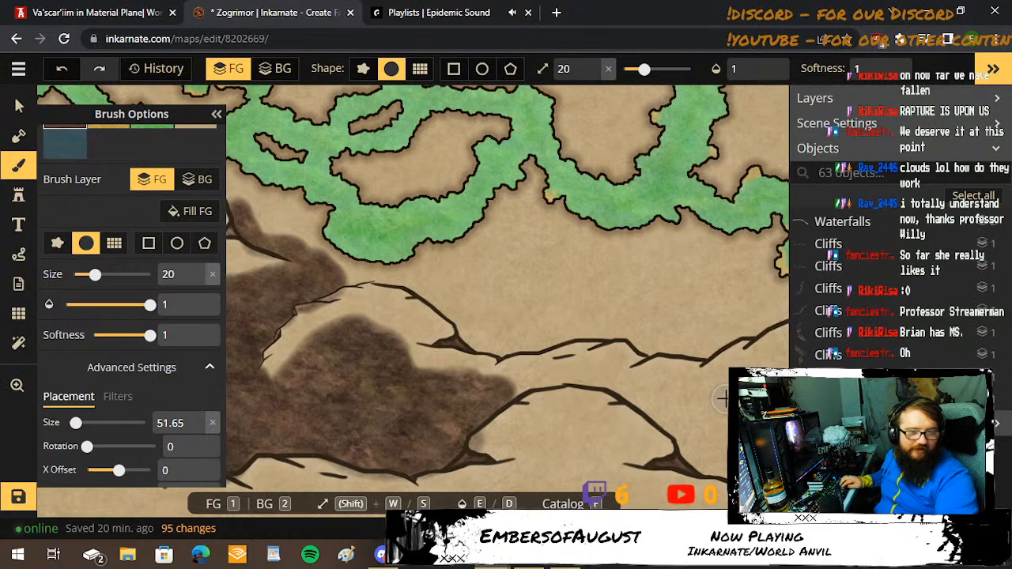
key(space)
drag(749, 369, 512, 349)
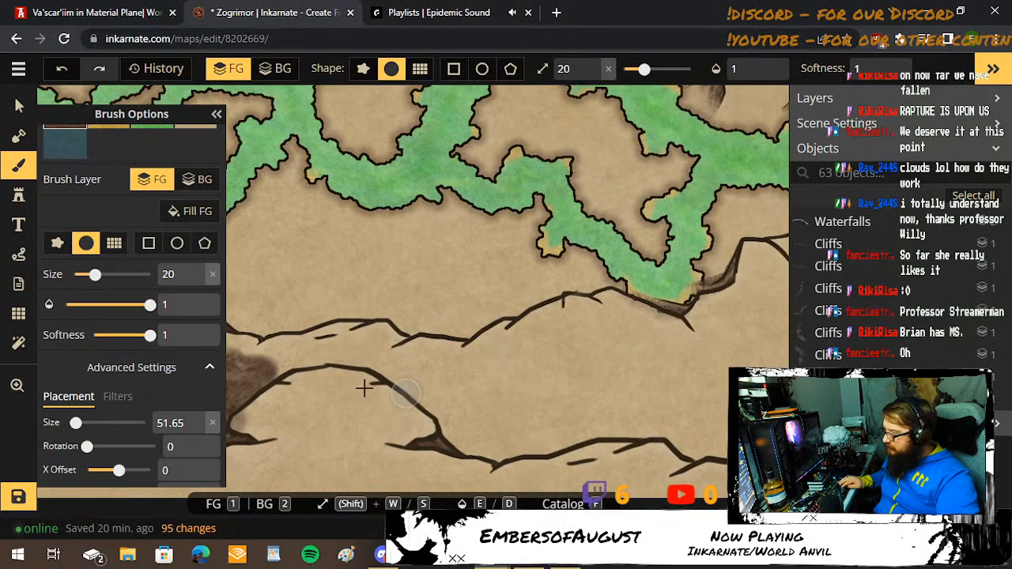
key(s)
key(s)
key(s)
key(s)
mouse_move(249, 368)
mouse_down()
mouse_move(353, 362)
mouse_move(403, 389)
mouse_move(459, 385)
mouse_move(488, 401)
mouse_move(472, 388)
mouse_move(607, 342)
mouse_move(638, 339)
mouse_move(708, 364)
mouse_up()
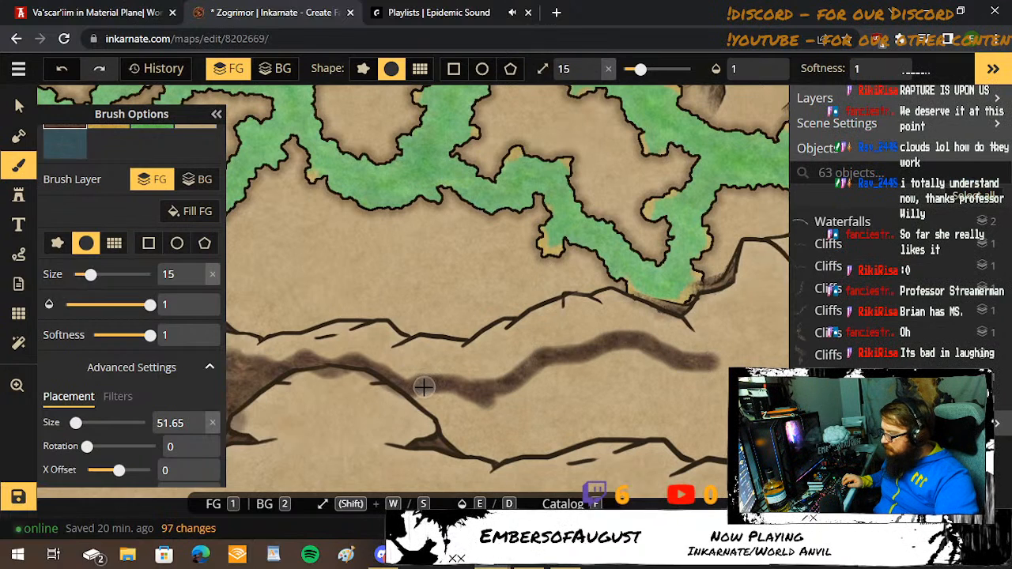
drag(429, 393, 474, 421)
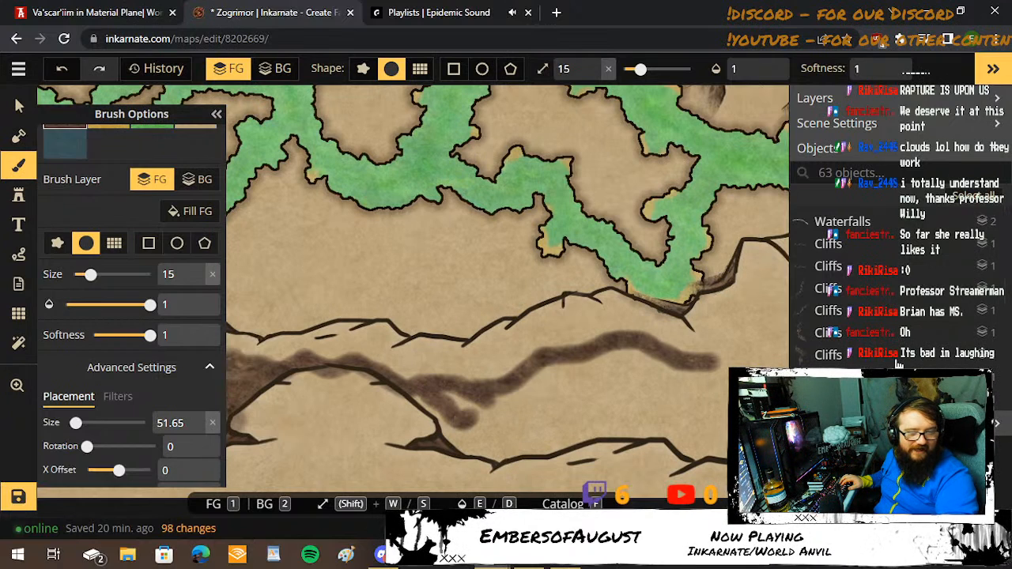
Enlarge the brush and fill the land between the painted band and the southern cliff line with dark brown ground.
key(w)
key(w)
key(w)
key(w)
key(w)
key(w)
key(w)
key(w)
key(w)
key(w)
key(w)
key(w)
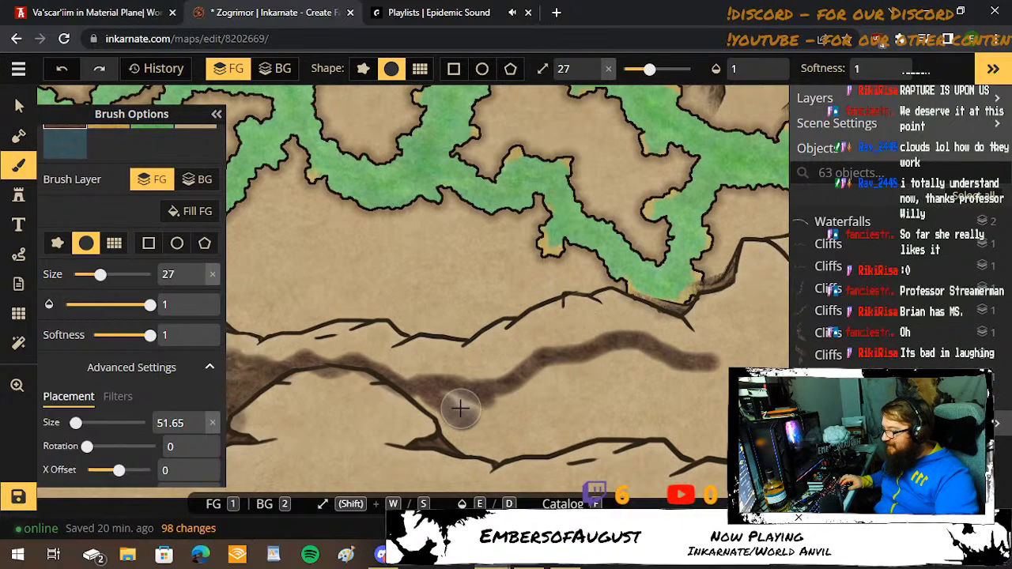
key(s)
mouse_move(423, 396)
mouse_down()
mouse_move(464, 441)
mouse_move(494, 451)
mouse_move(533, 432)
mouse_move(484, 429)
mouse_move(443, 392)
mouse_move(502, 415)
mouse_move(551, 391)
mouse_move(559, 375)
mouse_move(490, 412)
mouse_move(588, 375)
mouse_move(655, 366)
mouse_move(709, 377)
mouse_move(720, 394)
mouse_move(654, 380)
mouse_move(614, 358)
mouse_move(539, 424)
mouse_move(538, 442)
mouse_move(655, 430)
mouse_move(689, 451)
mouse_move(723, 450)
mouse_move(701, 419)
mouse_move(617, 397)
mouse_move(558, 425)
mouse_move(660, 414)
mouse_move(675, 393)
mouse_move(601, 381)
mouse_move(534, 448)
mouse_move(651, 399)
mouse_move(696, 410)
mouse_move(577, 442)
mouse_move(509, 428)
mouse_up()
Reduce the brush to size 17 and extend the dark brown ground up toward the southeastern ridge spur and along the southeastern cliff edge.
key(s)
key(s)
key(s)
key(s)
key(s)
key(s)
key(s)
key(s)
key(s)
key(space)
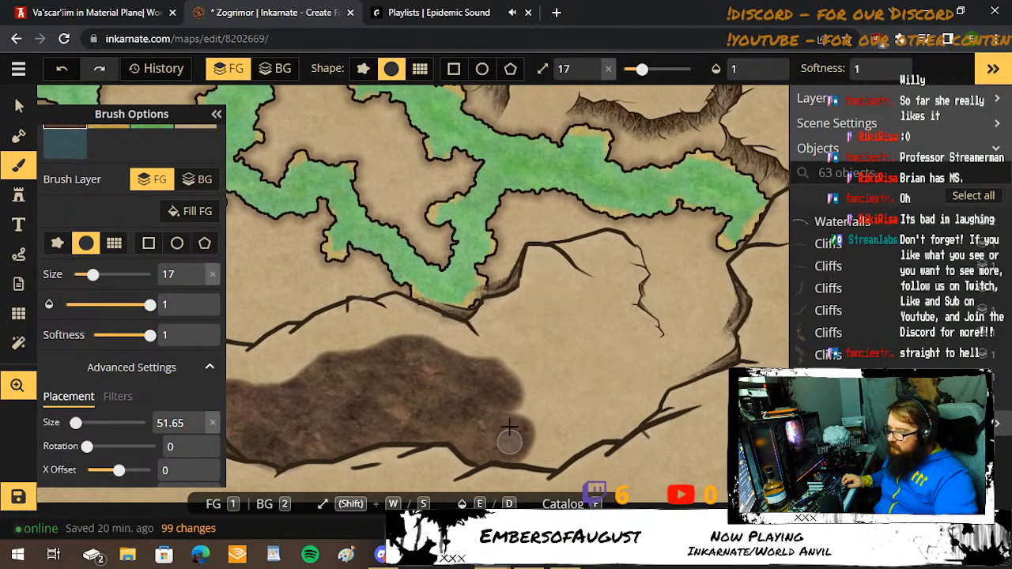
mouse_move(498, 356)
mouse_down()
mouse_move(544, 297)
mouse_move(561, 297)
mouse_move(590, 270)
mouse_move(612, 294)
mouse_move(641, 371)
mouse_move(612, 395)
mouse_move(588, 291)
mouse_move(549, 312)
mouse_move(496, 387)
mouse_move(575, 314)
mouse_move(526, 358)
mouse_move(524, 377)
mouse_move(552, 374)
mouse_move(525, 403)
mouse_move(520, 449)
mouse_move(562, 456)
mouse_move(561, 468)
mouse_move(507, 462)
mouse_move(553, 464)
mouse_move(655, 408)
mouse_move(656, 373)
mouse_move(608, 336)
mouse_move(600, 307)
mouse_move(525, 401)
mouse_move(590, 351)
mouse_move(579, 341)
mouse_move(571, 356)
mouse_move(634, 374)
mouse_move(642, 396)
mouse_move(540, 442)
mouse_move(586, 365)
mouse_move(605, 366)
mouse_move(612, 386)
mouse_move(576, 395)
mouse_move(562, 427)
mouse_move(590, 407)
mouse_move(561, 430)
mouse_move(610, 425)
mouse_move(594, 409)
mouse_move(606, 407)
mouse_move(585, 353)
mouse_move(497, 384)
mouse_up()
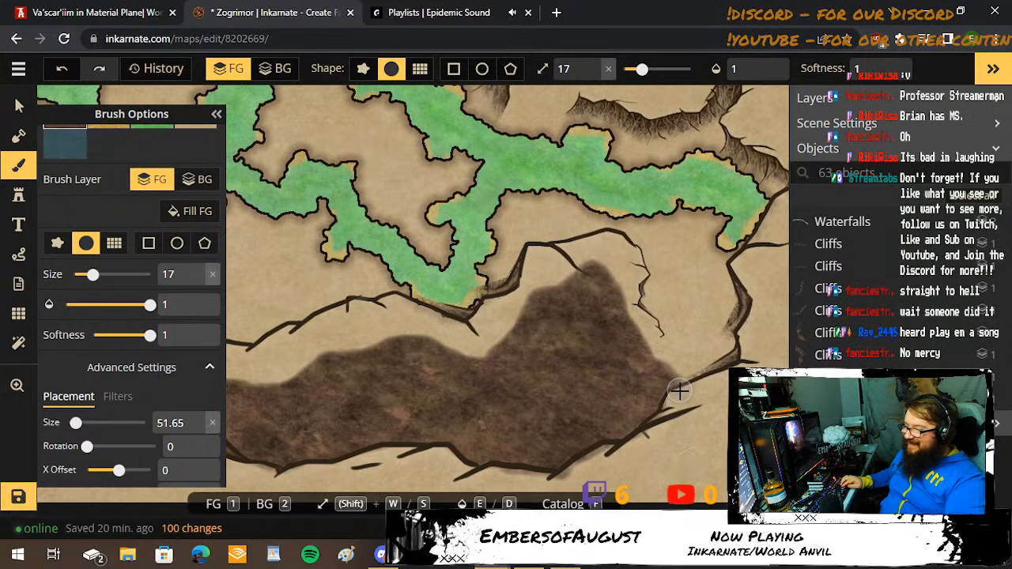
Paint dark brown ground along the inside of the curved southeastern cliff and around toward the jagged crack line.
mouse_move(684, 392)
mouse_down()
mouse_move(661, 384)
mouse_move(729, 344)
mouse_move(729, 277)
mouse_move(642, 239)
mouse_up()
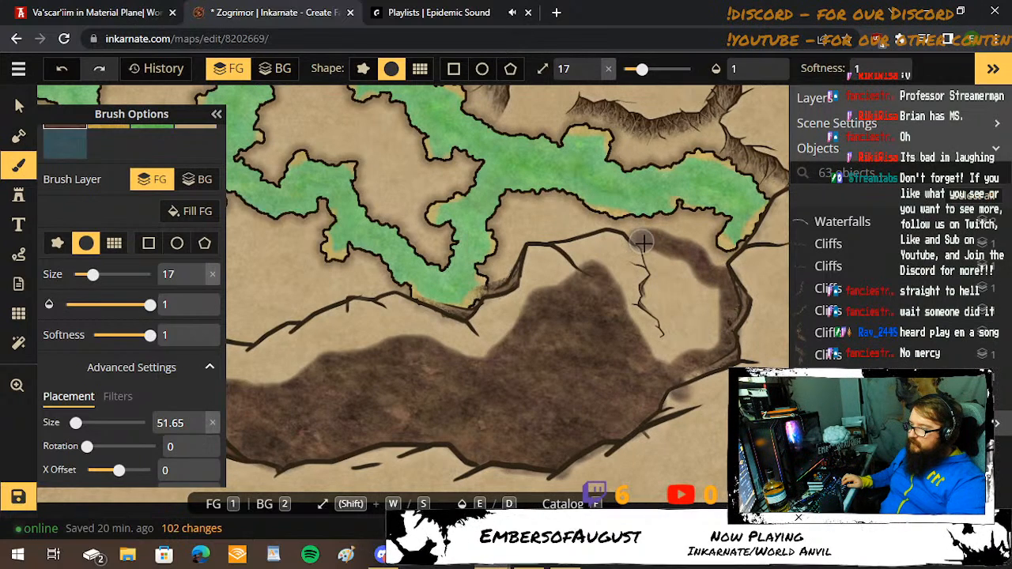
mouse_move(649, 254)
mouse_down()
mouse_move(690, 277)
mouse_move(710, 310)
mouse_move(712, 294)
mouse_move(719, 302)
mouse_move(709, 340)
mouse_move(691, 359)
mouse_move(661, 362)
mouse_move(679, 334)
mouse_up()
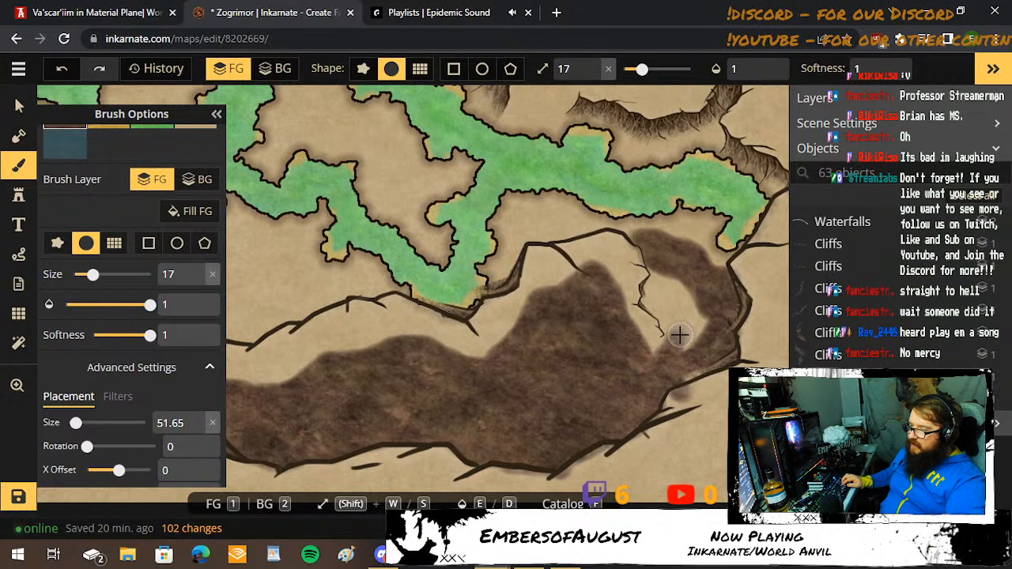
click(678, 332)
Reduce the brush to size 5, then enlarge it to 9, and fill the gap between the jagged crack line and southeastern cliff with dark brown.
key(s)
key(s)
key(s)
key(s)
key(s)
key(s)
key(s)
key(s)
key(s)
key(s)
key(s)
key(s)
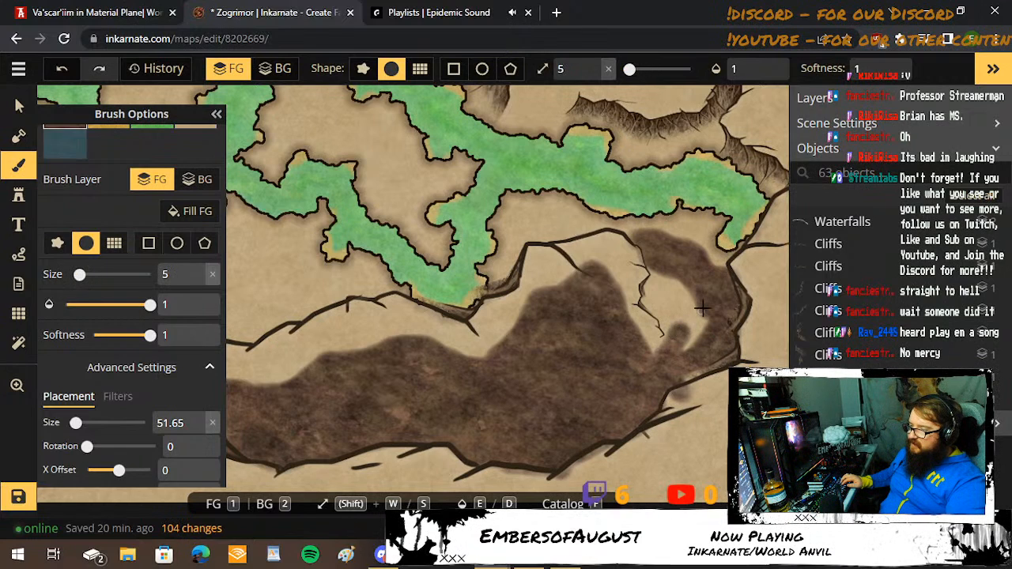
mouse_move(698, 314)
mouse_down()
mouse_move(679, 357)
mouse_move(703, 319)
mouse_move(686, 380)
mouse_up()
key(w)
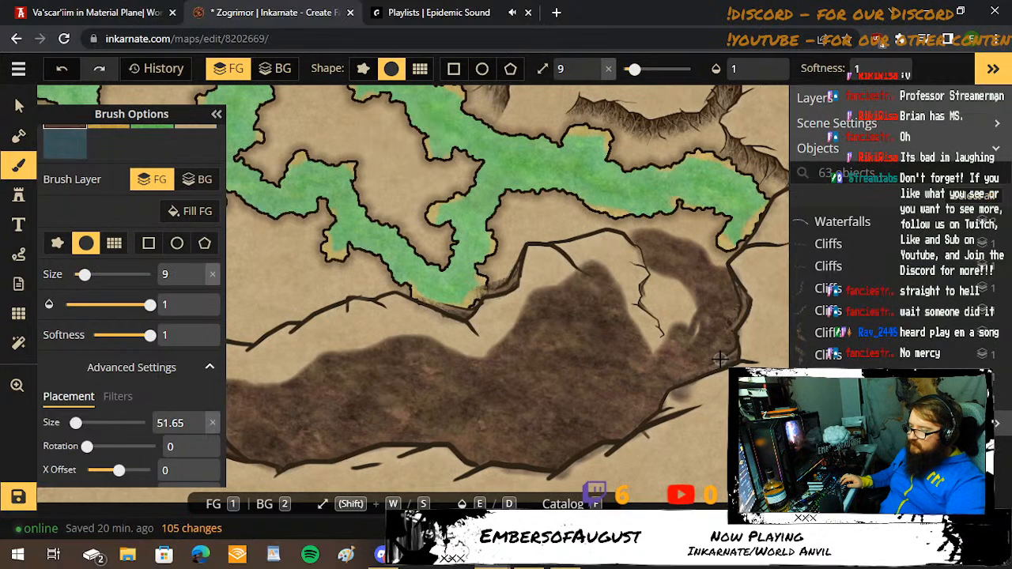
drag(702, 317, 713, 318)
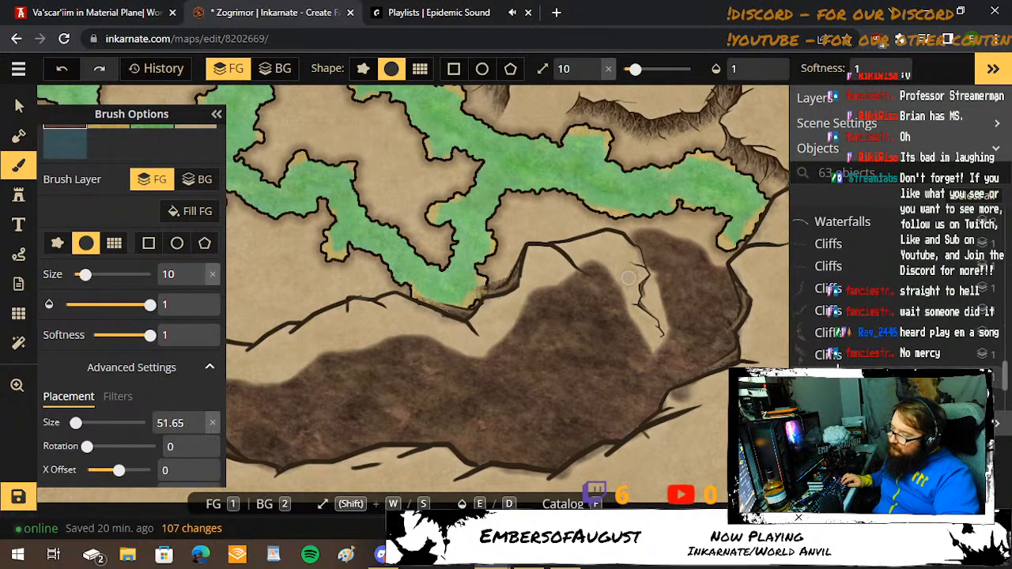
Paint dark brown ground against the jagged crack line and along the northern side of the southeastern ridge beside the swamp river.
scroll(628, 278, up, 5)
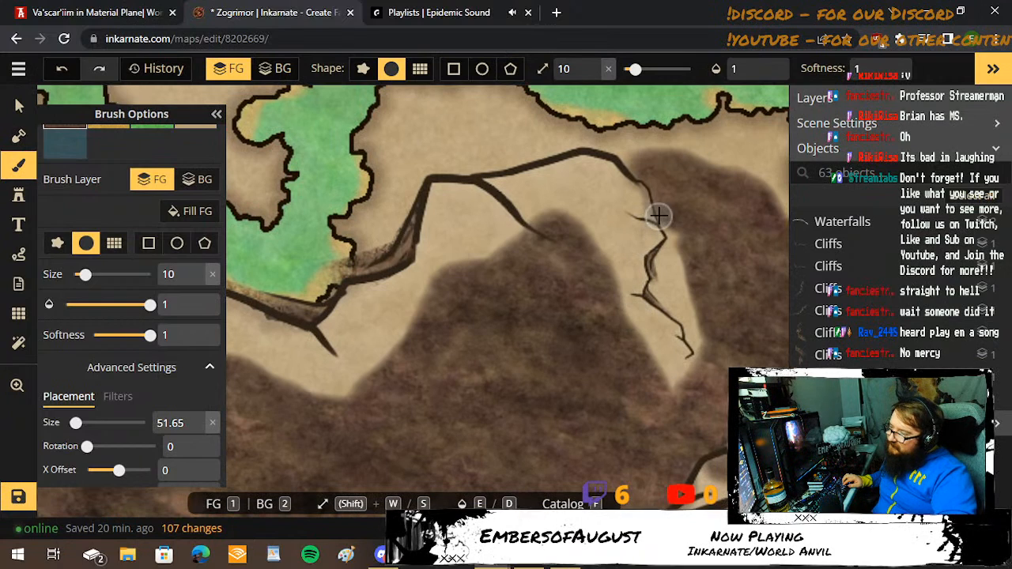
mouse_move(658, 215)
mouse_down()
mouse_move(673, 219)
mouse_move(673, 235)
mouse_move(657, 287)
mouse_move(700, 343)
mouse_move(674, 238)
mouse_up()
mouse_move(503, 163)
mouse_down()
mouse_move(425, 171)
mouse_move(393, 203)
mouse_move(406, 199)
mouse_move(368, 262)
mouse_move(418, 174)
mouse_up()
mouse_move(430, 158)
mouse_down()
mouse_move(421, 234)
mouse_move(406, 226)
mouse_move(417, 200)
mouse_move(522, 221)
mouse_up()
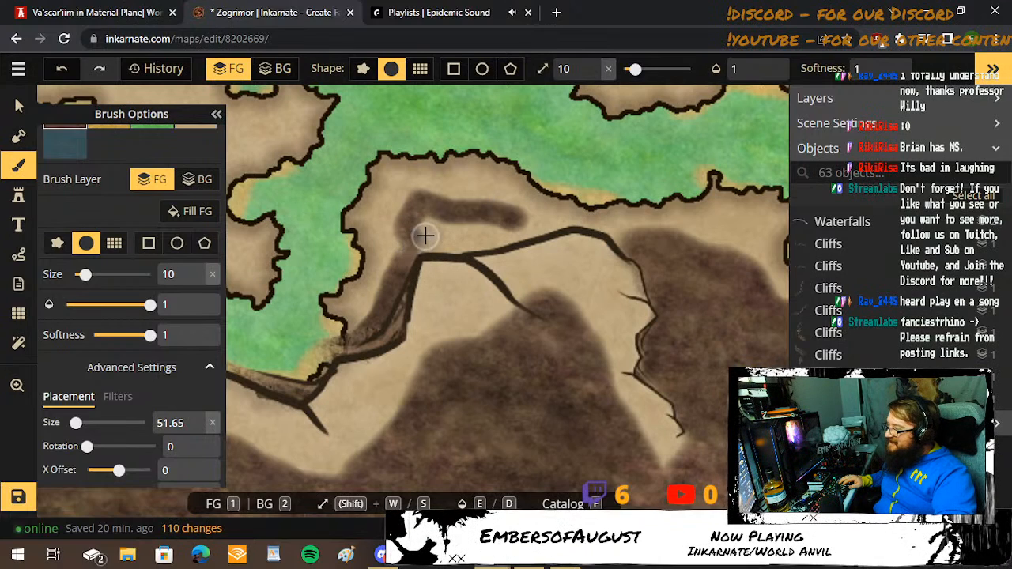
mouse_move(411, 253)
mouse_down()
mouse_move(461, 251)
mouse_move(562, 223)
mouse_move(505, 212)
mouse_move(463, 236)
mouse_move(422, 227)
mouse_move(498, 235)
mouse_move(620, 212)
mouse_move(573, 230)
mouse_move(641, 232)
mouse_up()
Reduce the brush to size 7 and paint dark brown ground along the foot of the eastern cliff just north of the swamp river.
key(shift+s)
key(shift+s)
key(shift+s)
key(space)
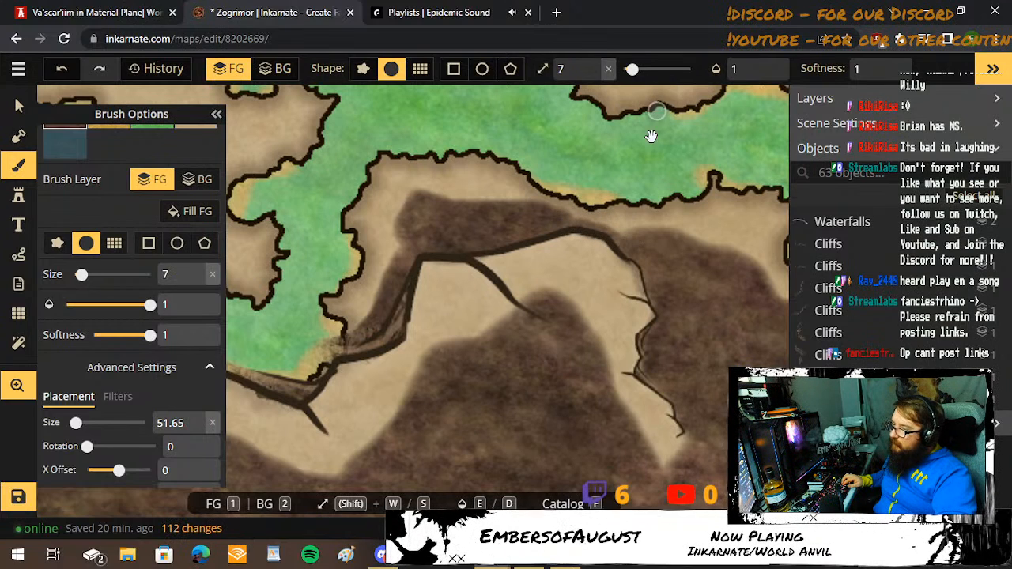
mouse_move(651, 139)
mouse_down()
mouse_move(543, 384)
mouse_move(458, 442)
mouse_up()
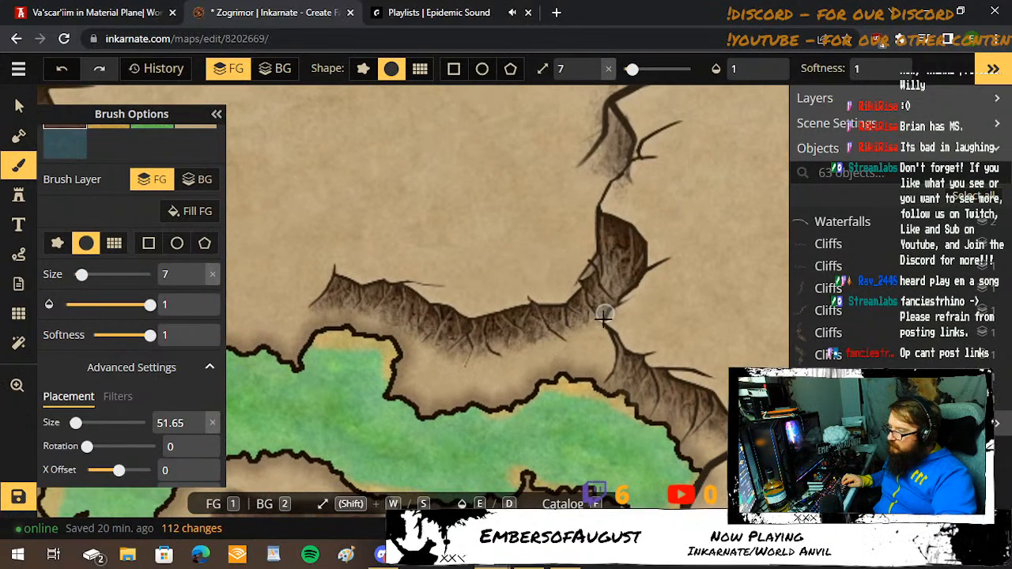
mouse_move(604, 316)
mouse_down()
mouse_move(542, 340)
mouse_move(447, 358)
mouse_move(534, 318)
mouse_move(551, 327)
mouse_move(600, 310)
mouse_up()
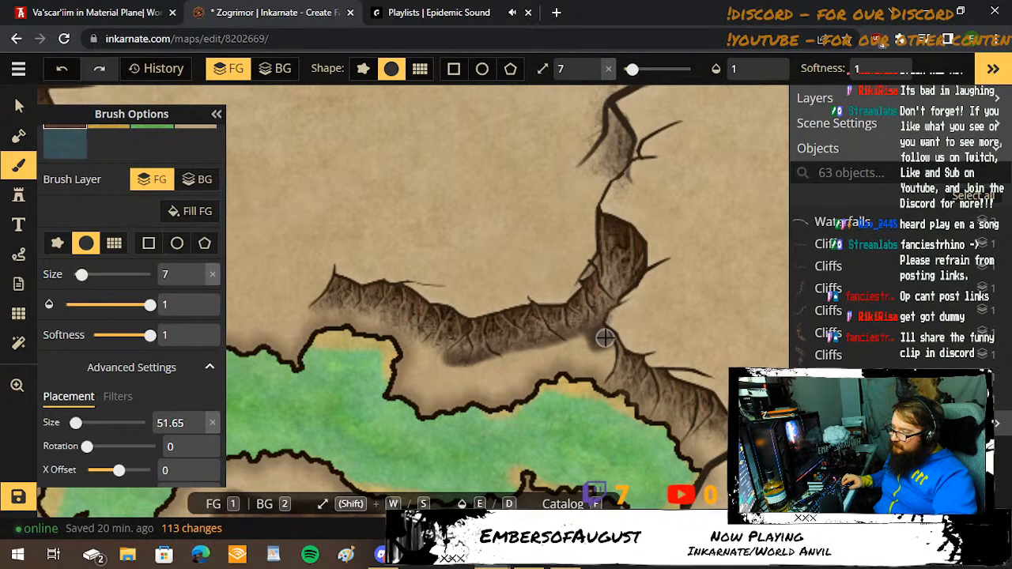
drag(575, 346, 525, 346)
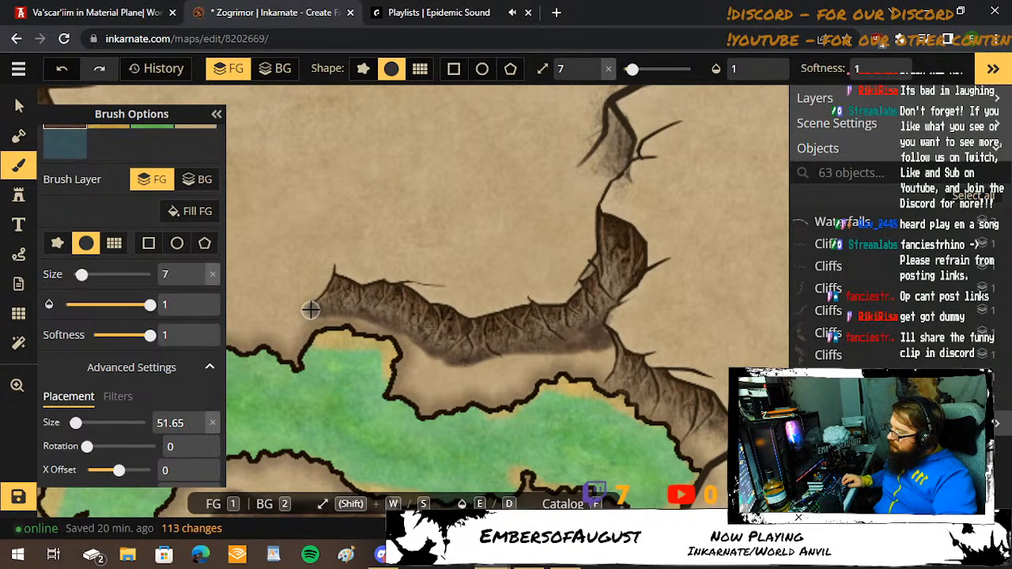
mouse_move(308, 295)
mouse_down()
mouse_move(319, 309)
mouse_move(533, 359)
mouse_move(541, 352)
mouse_up()
key(w)
key(w)
key(w)
key(w)
key(w)
key(w)
key(w)
key(w)
key(w)
key(w)
key(w)
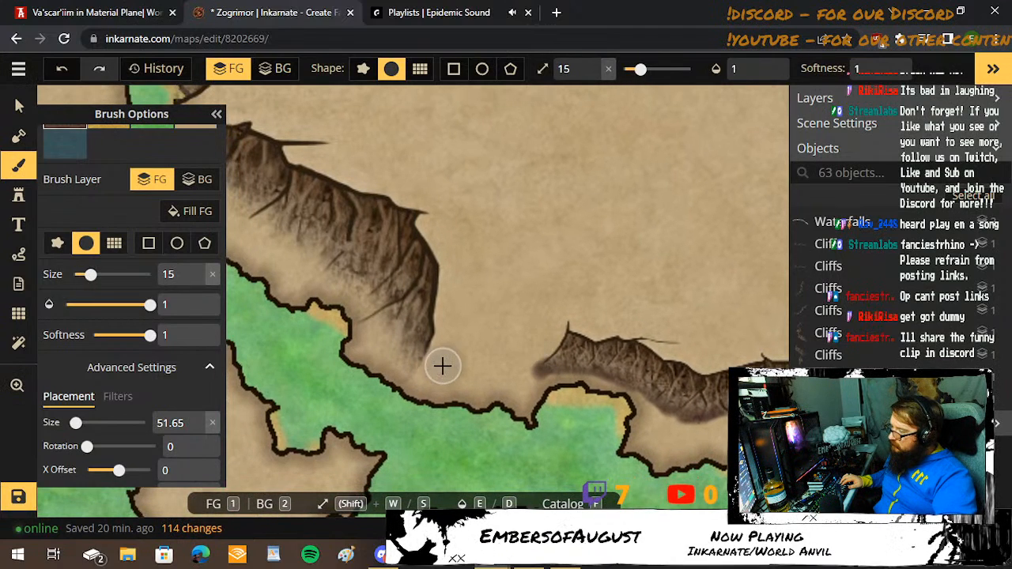
mouse_move(440, 353)
mouse_down()
mouse_move(536, 362)
mouse_move(445, 321)
mouse_move(428, 230)
mouse_move(485, 289)
mouse_up()
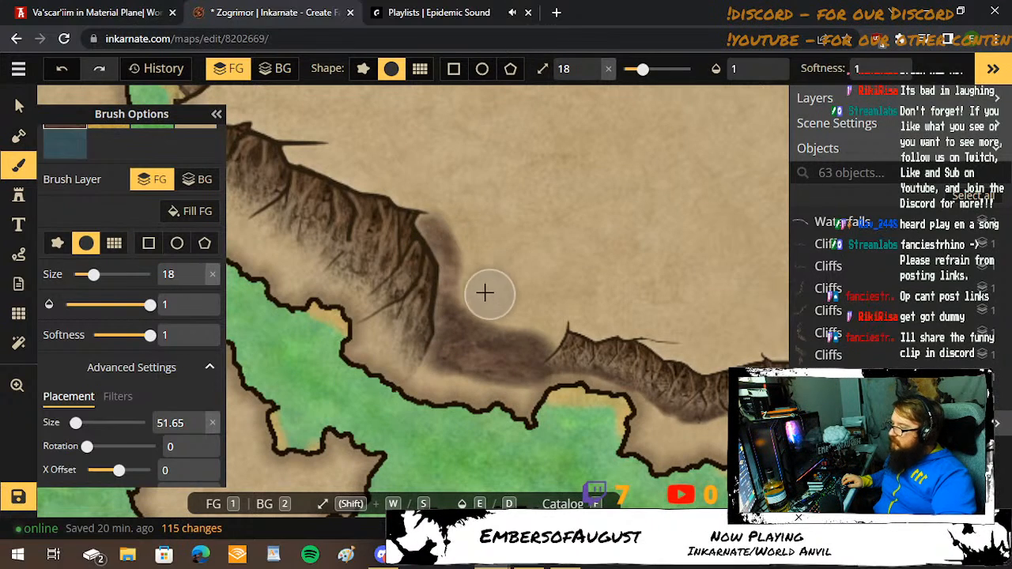
click(61, 69)
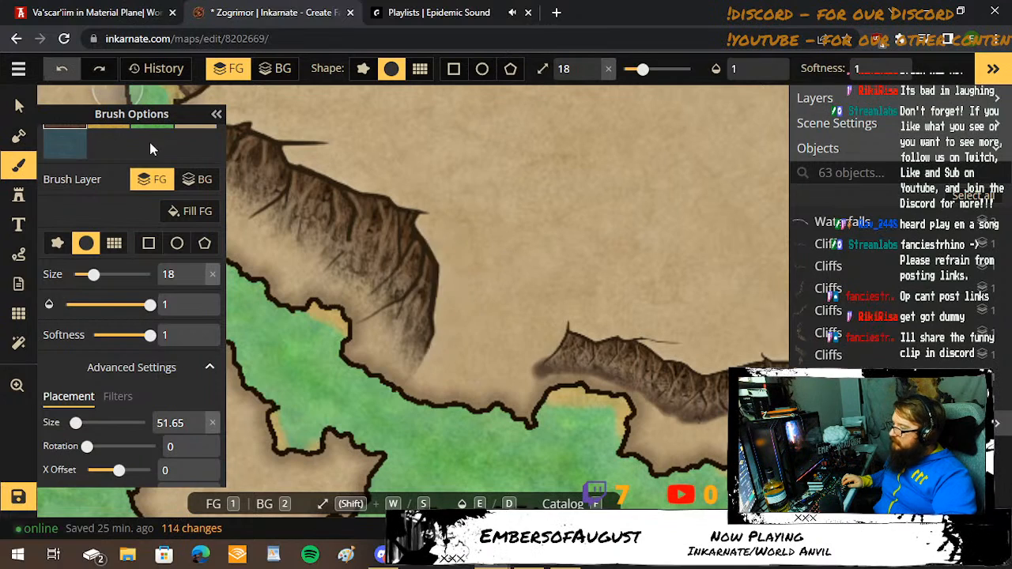
Paint dark brown ground across the plateau between the two eastern cliffs, reducing the brush to size 15 to thicken the connecting band.
mouse_move(423, 359)
mouse_down()
mouse_move(470, 339)
mouse_move(481, 249)
mouse_move(520, 224)
mouse_move(541, 234)
mouse_move(546, 262)
mouse_move(521, 298)
mouse_move(530, 369)
mouse_move(517, 353)
mouse_move(474, 361)
mouse_move(505, 296)
mouse_move(514, 246)
mouse_move(537, 329)
mouse_move(543, 308)
mouse_move(543, 348)
mouse_move(544, 277)
mouse_move(564, 245)
mouse_move(554, 278)
mouse_move(571, 262)
mouse_move(658, 289)
mouse_move(737, 278)
mouse_move(493, 276)
mouse_move(470, 298)
mouse_move(485, 307)
mouse_move(559, 298)
mouse_move(568, 285)
mouse_move(578, 301)
mouse_move(574, 264)
mouse_move(593, 229)
mouse_move(590, 210)
mouse_move(499, 310)
mouse_move(522, 255)
mouse_move(560, 214)
mouse_move(517, 237)
mouse_move(468, 244)
mouse_move(490, 253)
mouse_move(421, 185)
mouse_up()
key(shift+s)
key(shift+s)
key(shift+s)
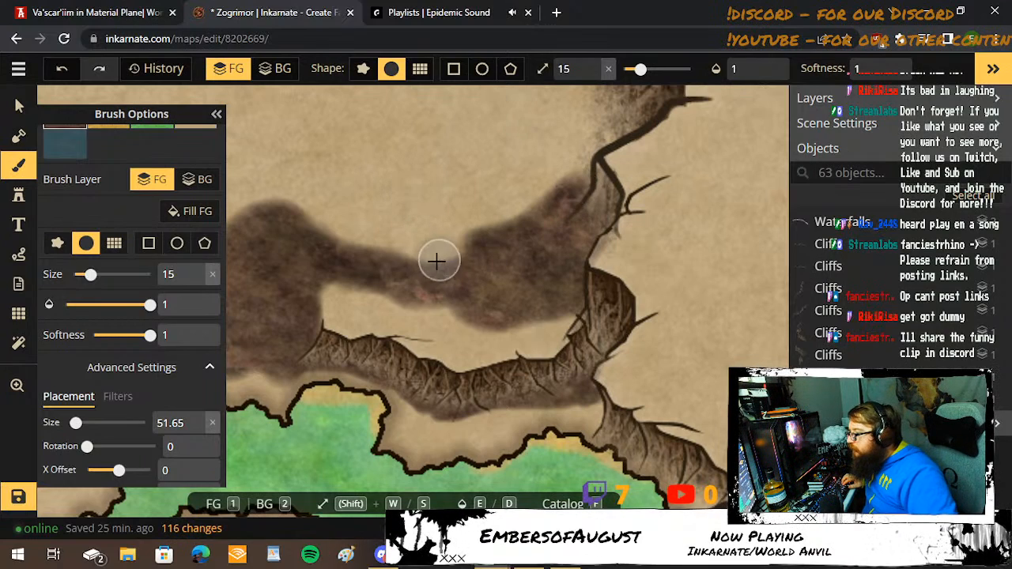
mouse_move(392, 261)
mouse_down()
mouse_move(469, 246)
mouse_move(509, 215)
mouse_move(544, 162)
mouse_up()
scroll(544, 163, down, 5)
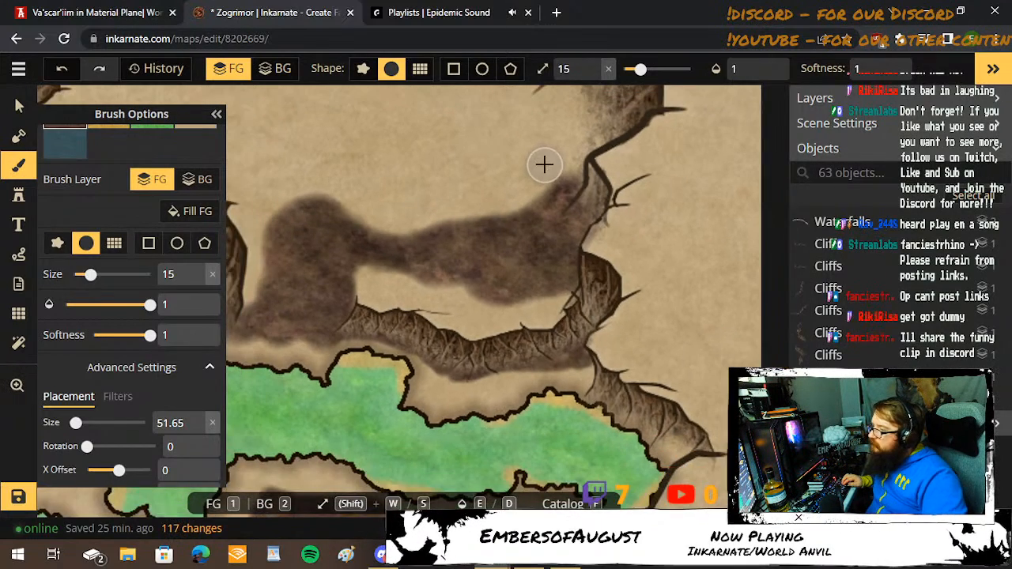
scroll(474, 197, up, 4)
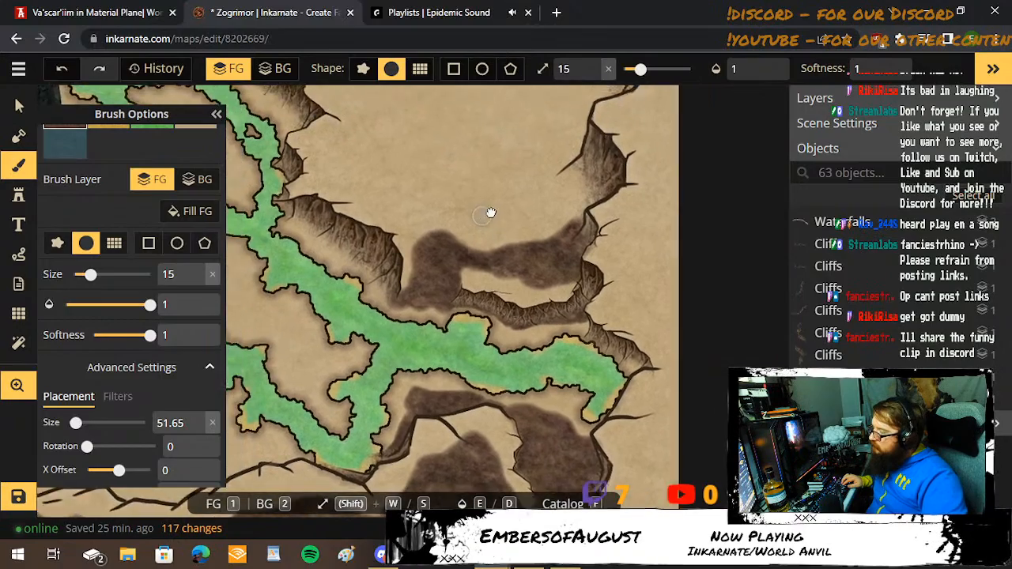
scroll(495, 264, down, 5)
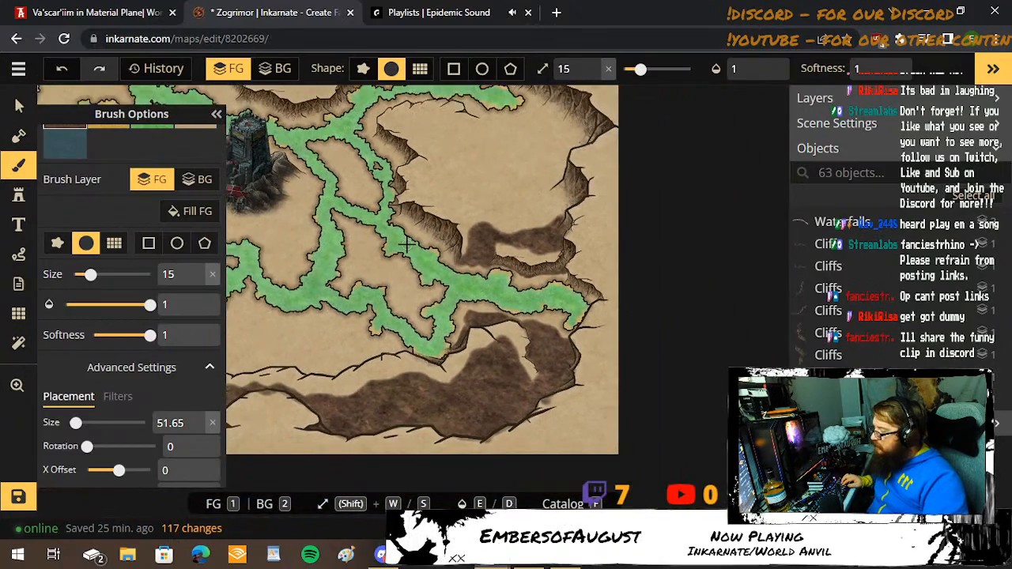
drag(309, 290, 654, 408)
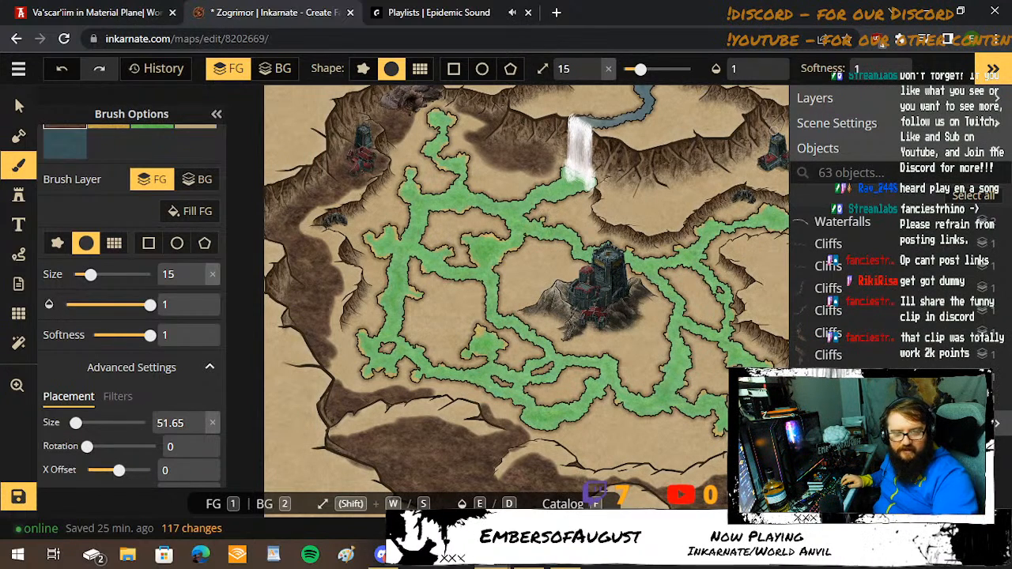
scroll(766, 286, up, 5)
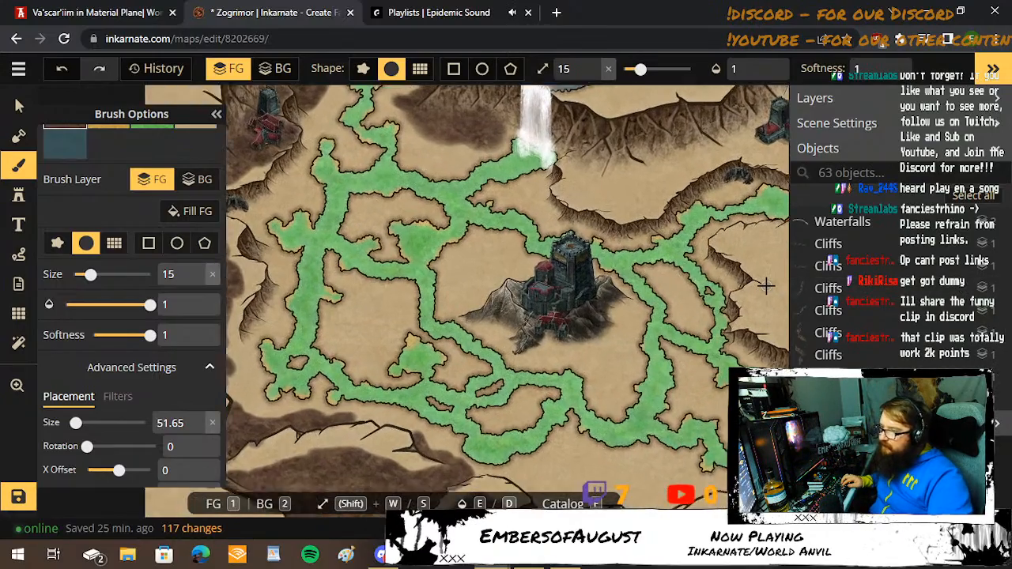
Enlarge the brush to size 30 and paint dark brown ground below the long cliff from the waterfall east around the red-roofed keep.
drag(617, 256, 527, 389)
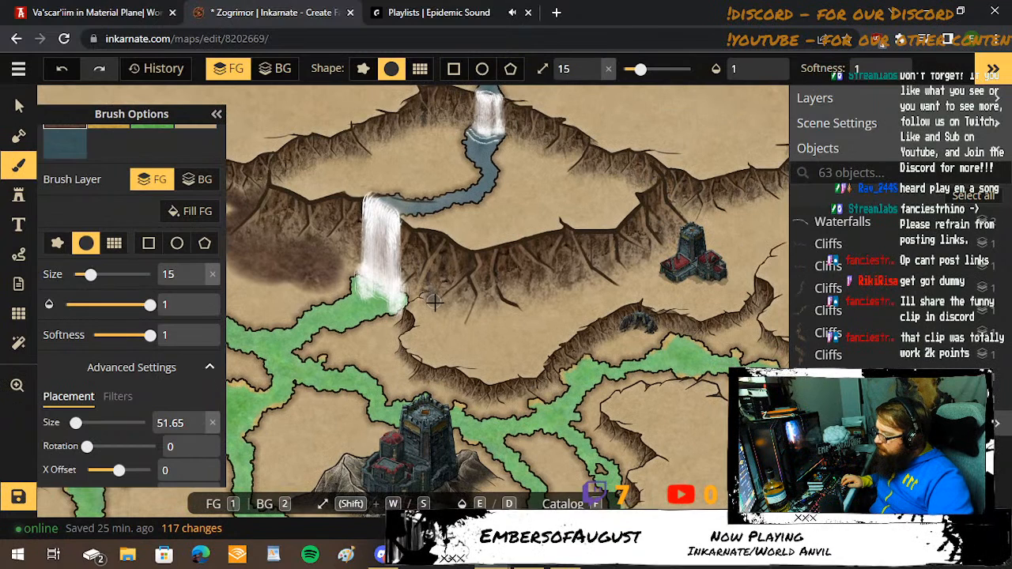
shift+scroll(450, 286, up, 5)
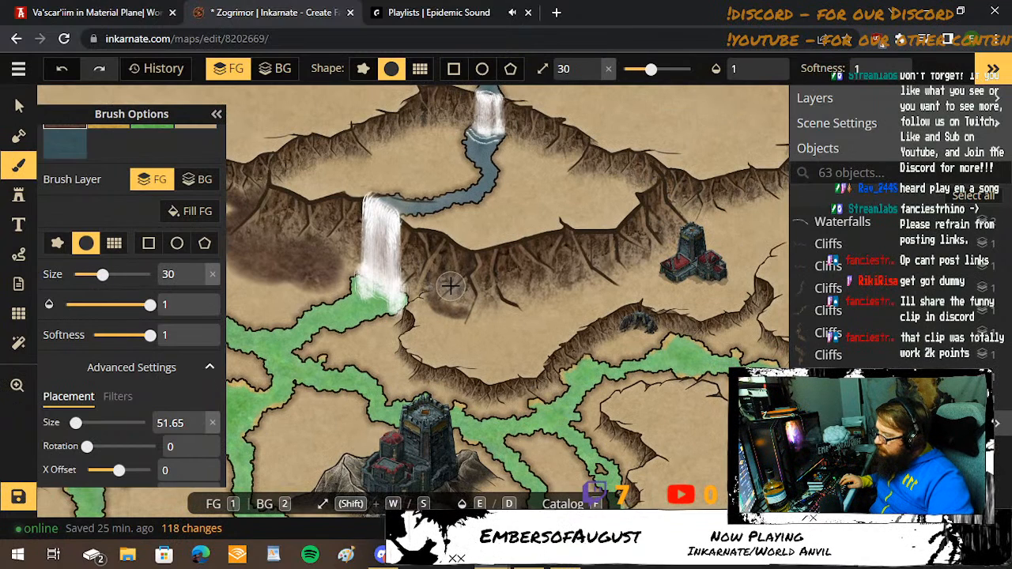
mouse_move(457, 296)
mouse_down()
mouse_move(536, 299)
mouse_move(481, 291)
mouse_move(540, 293)
mouse_move(583, 273)
mouse_move(624, 280)
mouse_move(657, 252)
mouse_move(631, 253)
mouse_move(546, 307)
mouse_up()
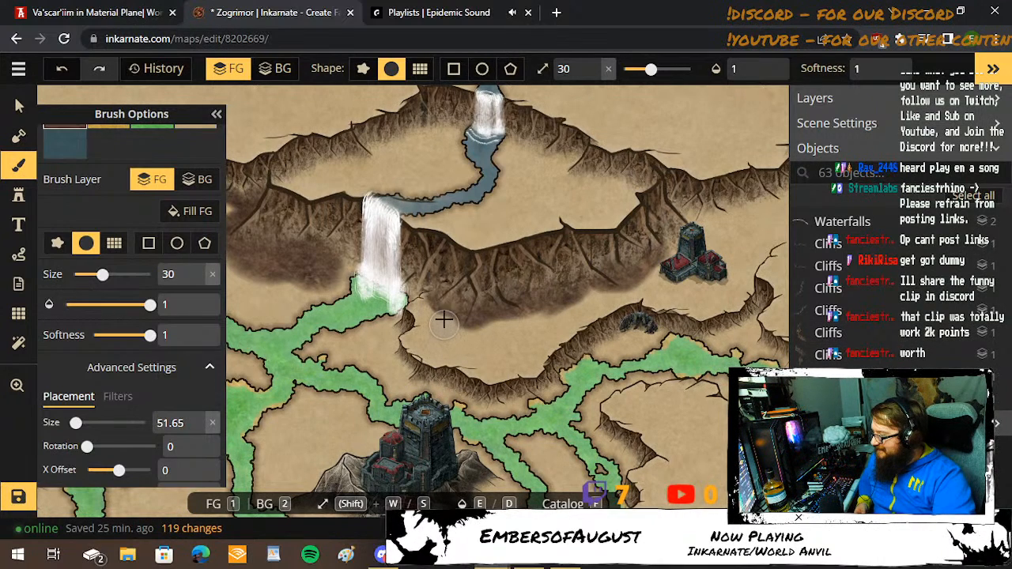
mouse_move(437, 341)
mouse_down()
mouse_move(459, 334)
mouse_move(510, 351)
mouse_move(543, 340)
mouse_move(601, 286)
mouse_move(506, 322)
mouse_move(544, 332)
mouse_move(495, 340)
mouse_move(429, 328)
mouse_move(444, 319)
mouse_up()
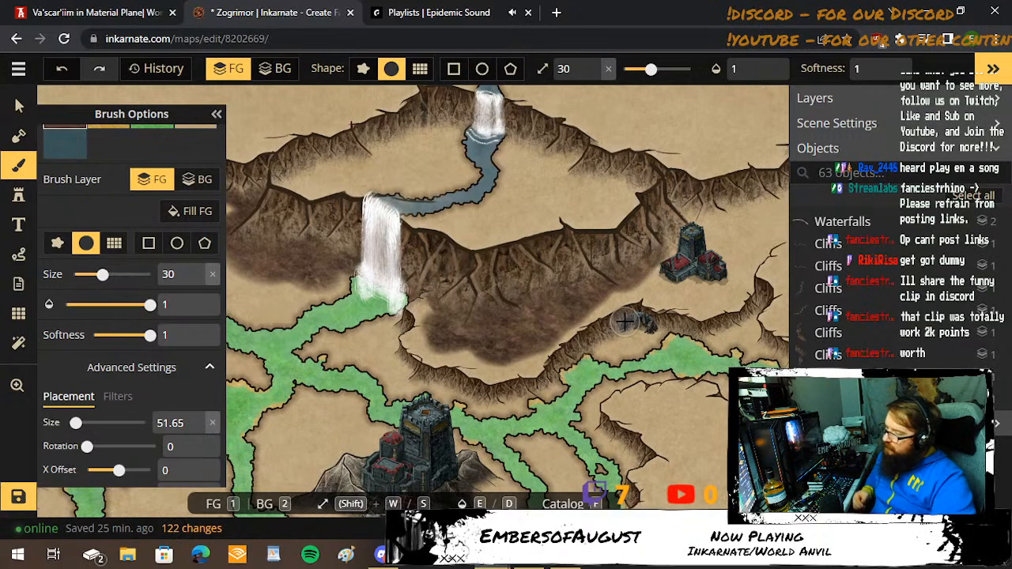
mouse_move(690, 261)
mouse_down()
mouse_move(590, 287)
mouse_move(642, 283)
mouse_move(653, 259)
mouse_move(634, 241)
mouse_move(569, 227)
mouse_move(565, 271)
mouse_move(585, 274)
mouse_move(601, 247)
mouse_move(578, 280)
mouse_move(644, 267)
mouse_move(613, 285)
mouse_move(637, 241)
mouse_move(705, 210)
mouse_move(734, 212)
mouse_move(740, 238)
mouse_move(754, 241)
mouse_move(754, 230)
mouse_move(701, 231)
mouse_move(648, 252)
mouse_up()
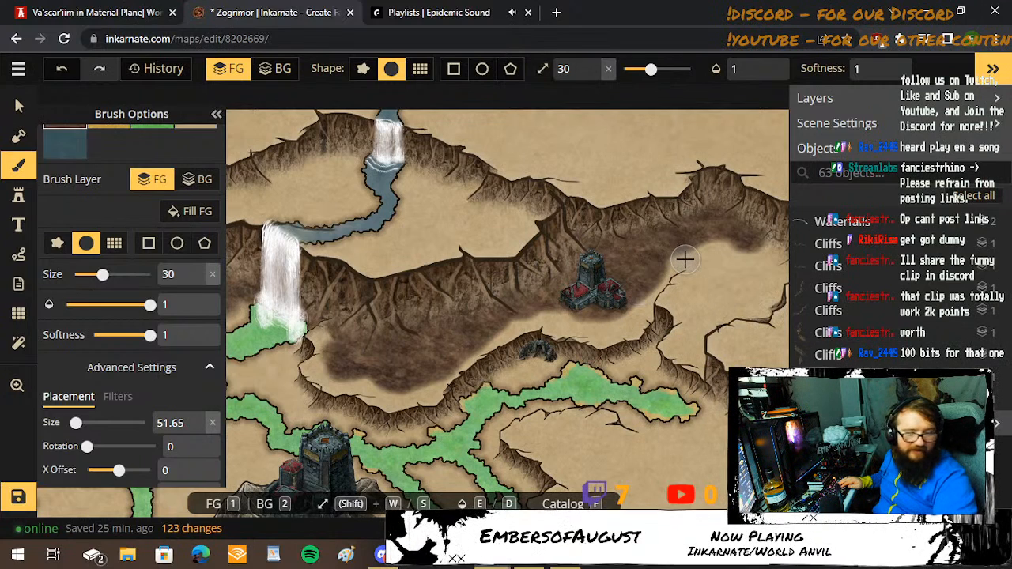
Paint dark brown ground across the northeastern basin inside the curved cliff and along the southern side of the red-roofed keep.
key(space)
drag(684, 257, 527, 265)
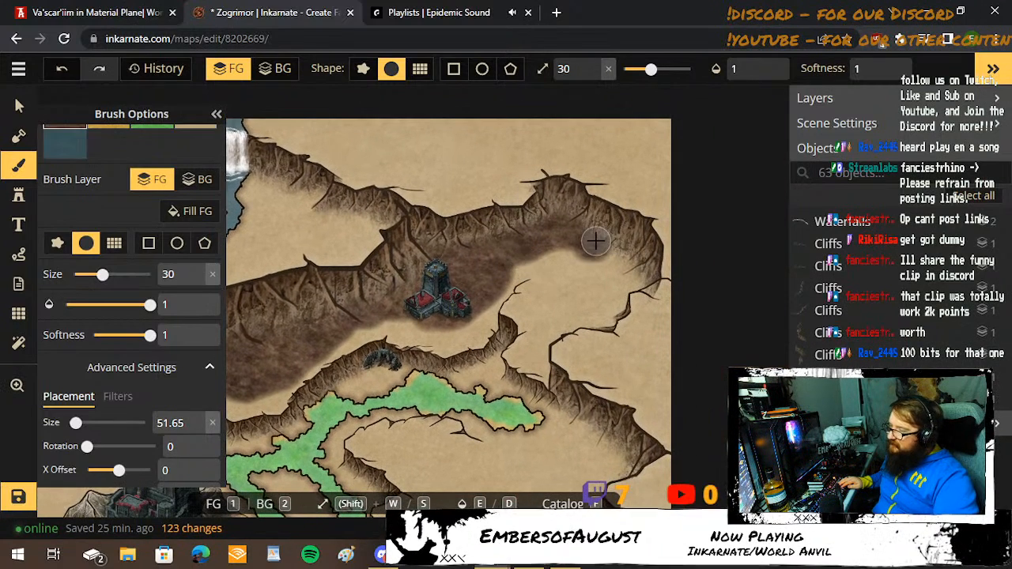
drag(605, 252, 638, 285)
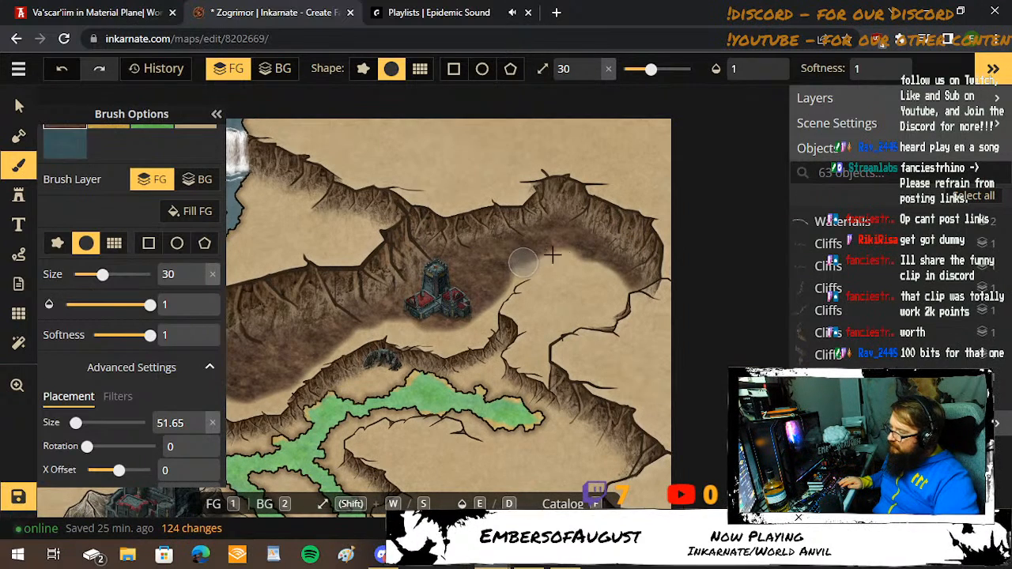
mouse_move(552, 255)
mouse_down()
mouse_move(620, 289)
mouse_move(596, 326)
mouse_move(586, 320)
mouse_move(597, 299)
mouse_move(559, 269)
mouse_move(535, 300)
mouse_move(552, 333)
mouse_move(581, 308)
mouse_move(561, 307)
mouse_move(559, 285)
mouse_move(567, 303)
mouse_move(557, 313)
mouse_move(546, 270)
mouse_move(491, 283)
mouse_up()
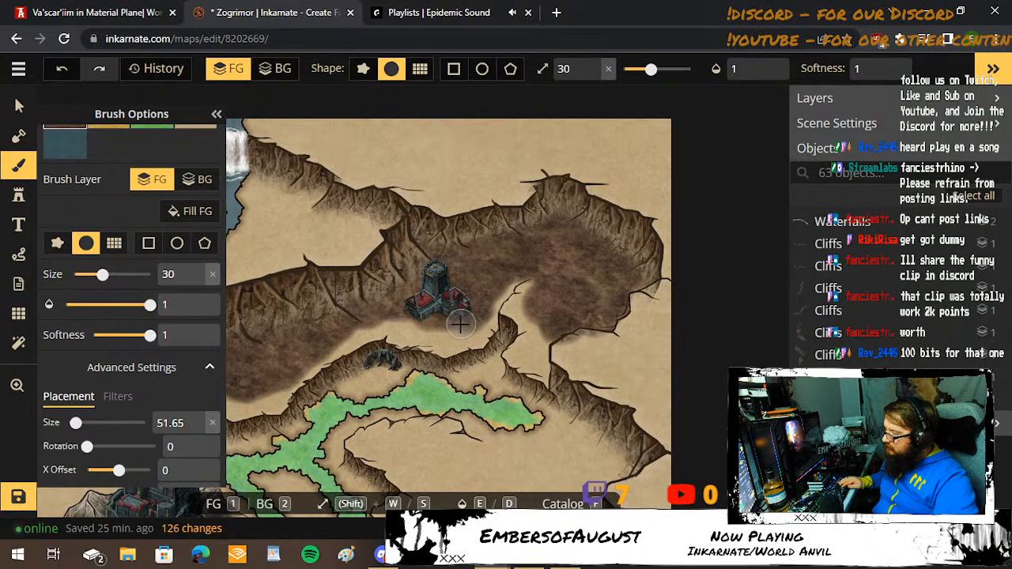
drag(439, 332, 388, 320)
Reduce the brush to size 19 and paint dark brown ground down the narrow gap between the northeastern basin and the ridge below it.
key(space)
drag(548, 456, 535, 375)
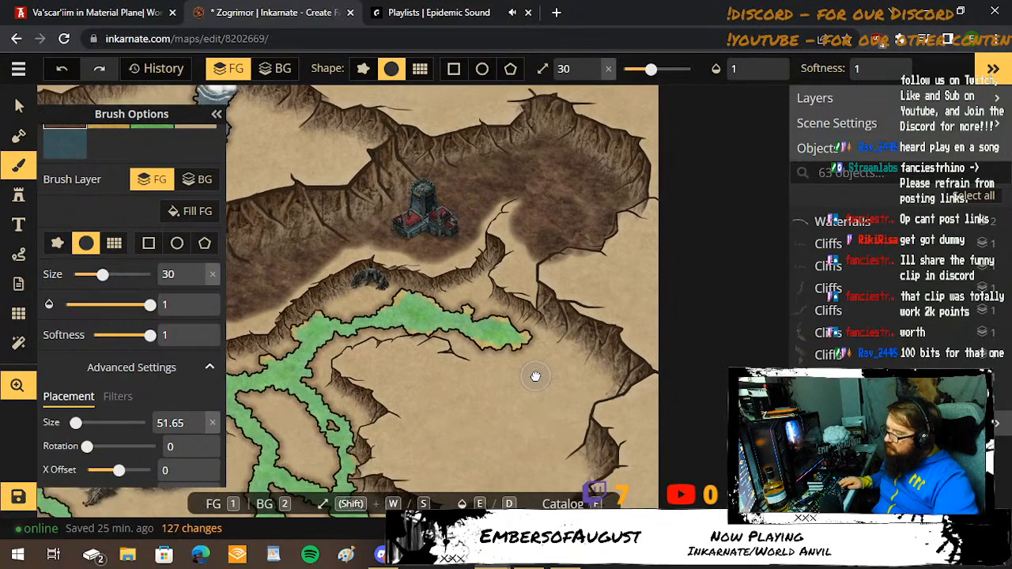
key(s)
key(s)
key(s)
key(s)
key(s)
key(s)
scroll(518, 274, up, 4)
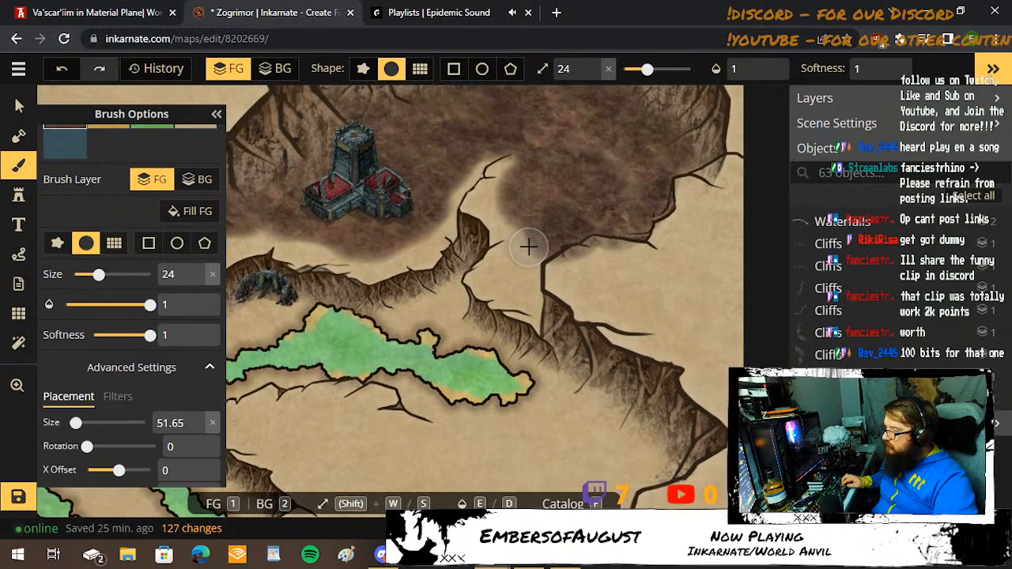
key(s)
key(s)
key(s)
key(s)
mouse_move(526, 245)
mouse_down()
mouse_move(514, 261)
mouse_move(530, 294)
mouse_move(526, 273)
mouse_move(547, 244)
mouse_up()
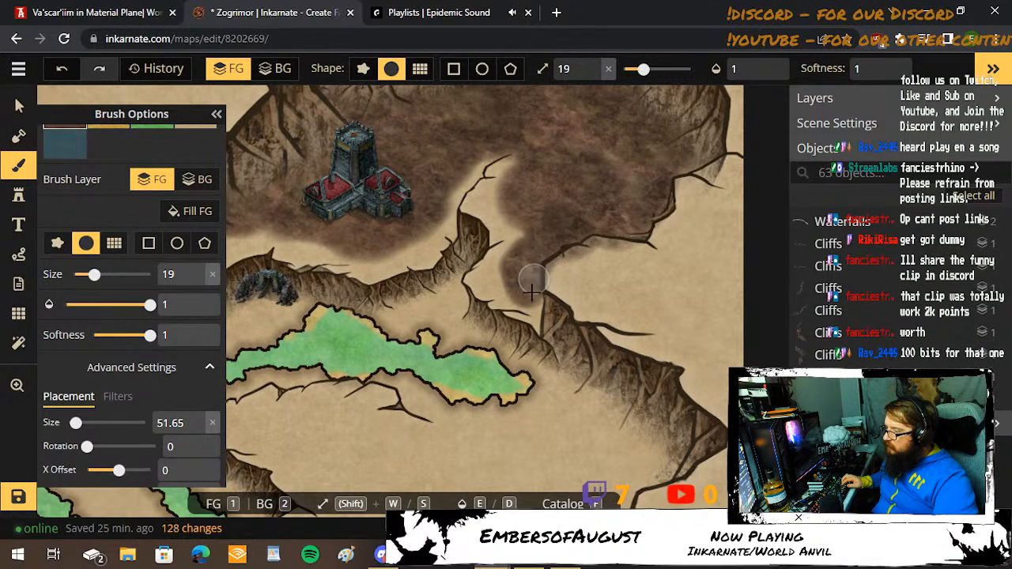
mouse_move(532, 299)
mouse_down()
mouse_move(545, 310)
mouse_move(581, 260)
mouse_up()
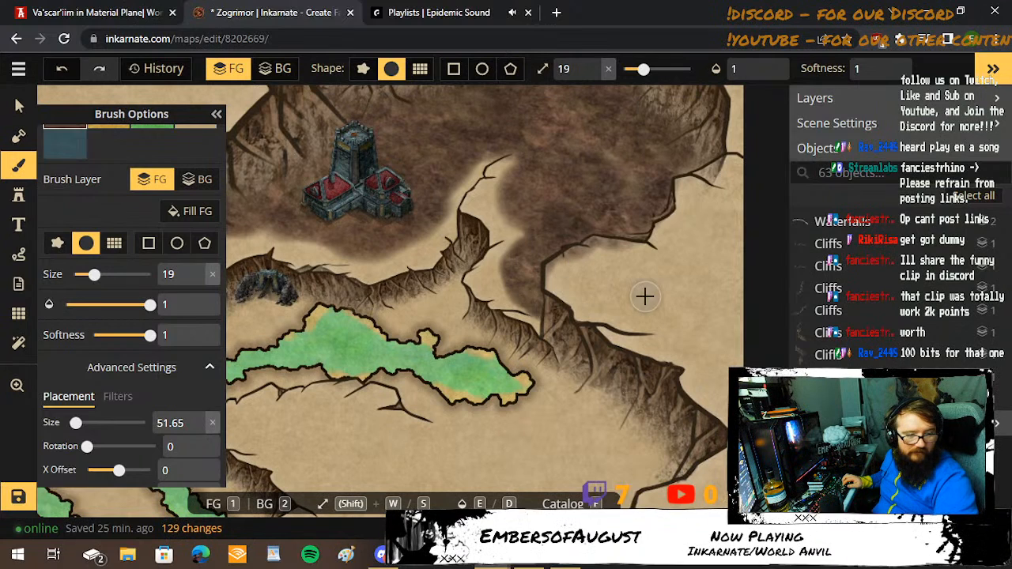
Paint dark brown ground where the two ridges meet and along the ridge foot beside the cave, north of the swamp river.
scroll(617, 295, down, 1)
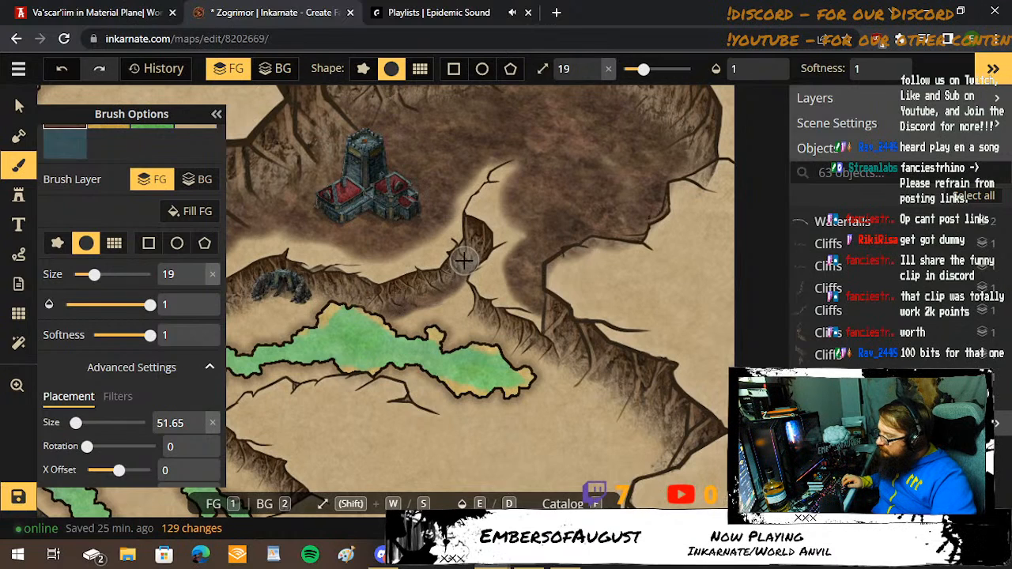
mouse_move(464, 259)
mouse_down()
mouse_move(444, 292)
mouse_move(459, 294)
mouse_move(468, 311)
mouse_move(470, 295)
mouse_move(466, 287)
mouse_move(456, 329)
mouse_move(457, 306)
mouse_move(488, 326)
mouse_up()
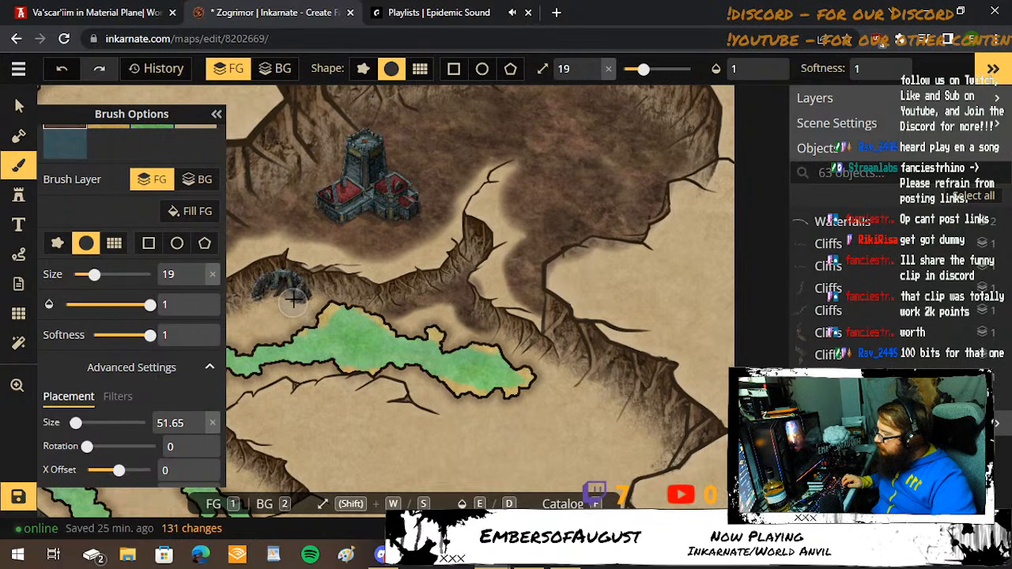
mouse_move(307, 291)
mouse_down()
mouse_move(249, 310)
mouse_move(500, 266)
mouse_up()
key(space)
key(space)
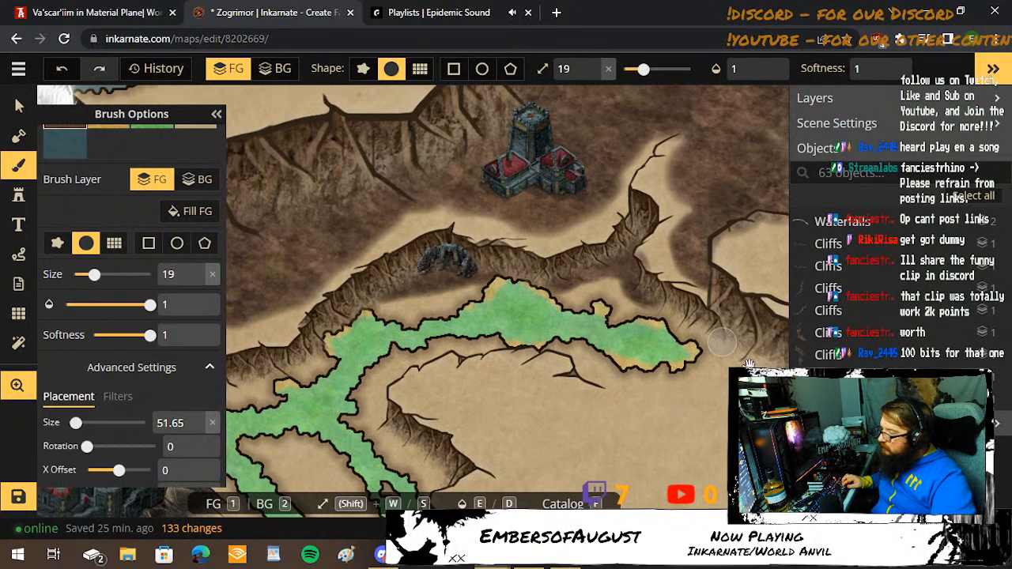
Paint dark brown ground down the eastern cliffs and below the river's end, reducing the brush to size 10 for the crack line.
mouse_move(721, 342)
mouse_down()
mouse_move(634, 377)
mouse_move(486, 276)
mouse_move(471, 191)
mouse_move(526, 216)
mouse_move(581, 279)
mouse_move(535, 313)
mouse_move(513, 381)
mouse_move(529, 374)
mouse_move(506, 418)
mouse_move(529, 406)
mouse_move(520, 438)
mouse_move(546, 421)
mouse_move(532, 397)
mouse_move(538, 378)
mouse_move(551, 384)
mouse_move(552, 411)
mouse_move(511, 466)
mouse_move(491, 220)
mouse_move(484, 235)
mouse_move(365, 257)
mouse_up()
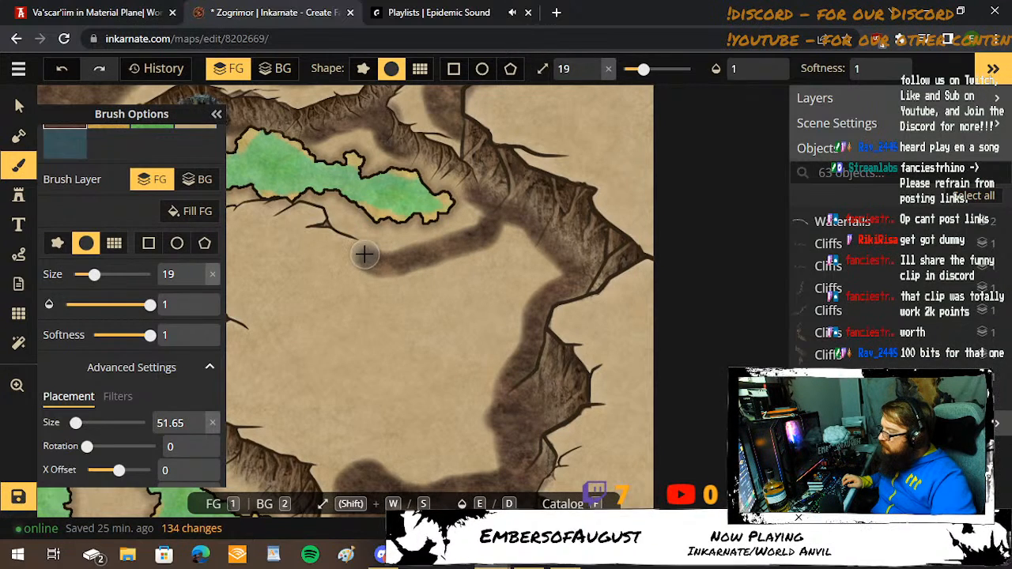
key(s)
key(s)
key(s)
key(s)
key(s)
key(s)
key(s)
key(s)
key(s)
key(s)
key(s)
key(s)
key(s)
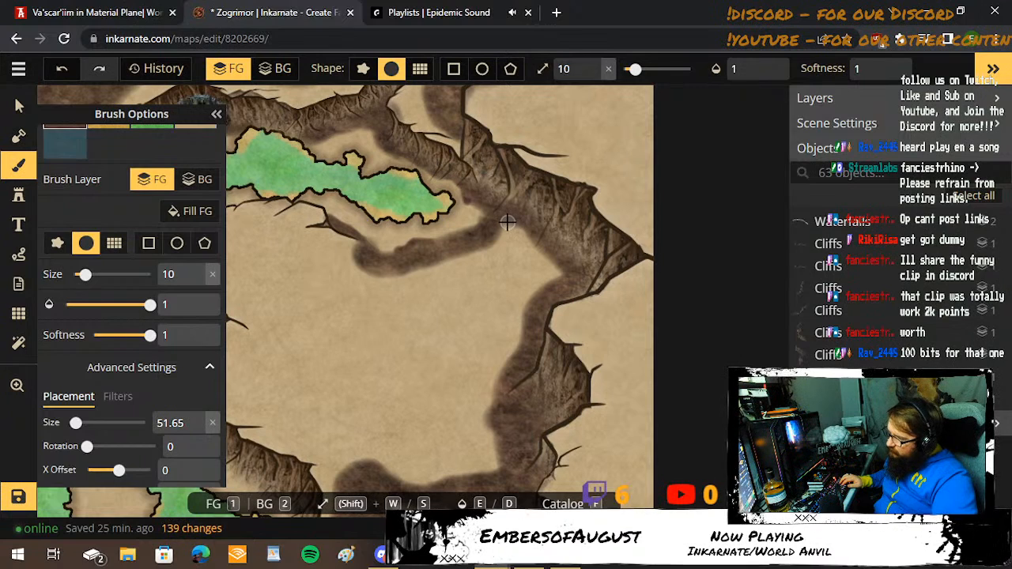
Enlarge the brush to size 21, then 33, and fill the eastern half of the plateau south of the river's end with dark brown.
key(w)
key(w)
key(w)
key(w)
key(w)
key(w)
key(w)
key(w)
key(w)
key(w)
key(w)
key(w)
key(w)
key(w)
key(w)
key(w)
key(w)
key(w)
key(w)
key(w)
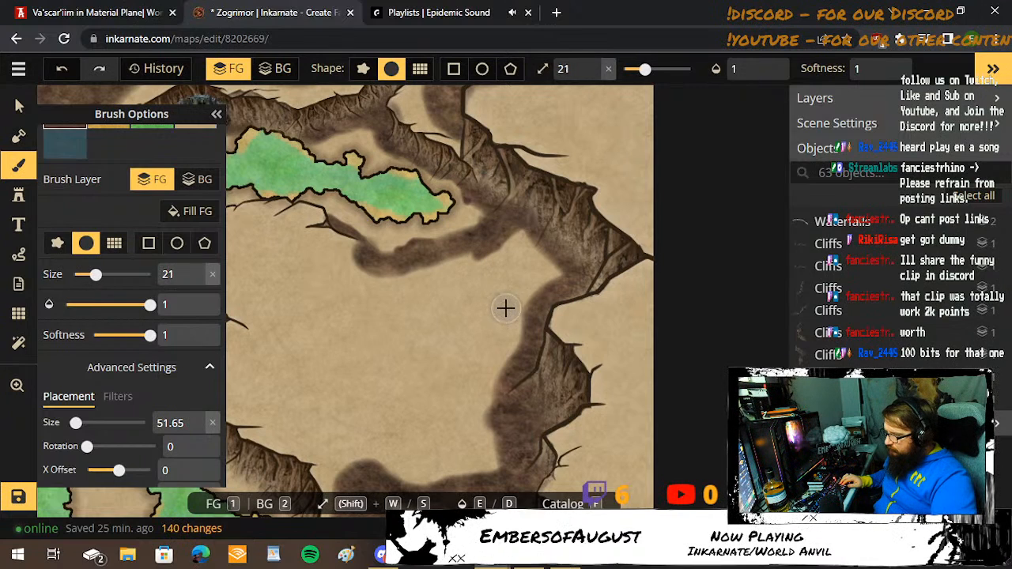
mouse_move(534, 271)
mouse_down()
mouse_move(499, 280)
mouse_move(540, 230)
mouse_move(394, 321)
mouse_move(462, 289)
mouse_move(469, 284)
mouse_move(418, 275)
mouse_move(365, 317)
mouse_move(367, 352)
mouse_move(480, 327)
mouse_move(540, 292)
mouse_move(466, 300)
mouse_move(408, 341)
mouse_move(446, 364)
mouse_move(504, 345)
mouse_move(476, 391)
mouse_move(521, 329)
mouse_move(457, 405)
mouse_move(468, 425)
mouse_move(500, 419)
mouse_move(489, 454)
mouse_move(431, 474)
mouse_move(451, 476)
mouse_move(470, 471)
mouse_move(388, 478)
mouse_move(446, 433)
mouse_move(382, 461)
mouse_move(447, 420)
mouse_move(418, 419)
mouse_move(426, 393)
mouse_move(373, 416)
mouse_up()
key(space)
drag(318, 312, 516, 349)
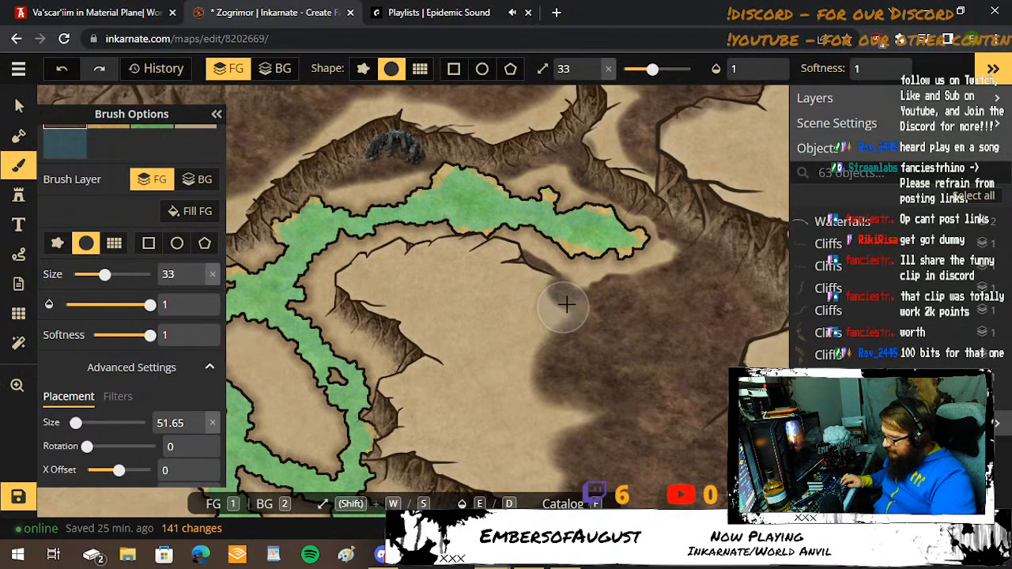
Reduce the brush to size 30 and extend the dark brown ground west across the plateau toward the cliffs beside the river.
key(bracketleft)
key(bracketleft)
key(bracketleft)
mouse_move(554, 309)
mouse_down()
mouse_move(484, 284)
mouse_move(389, 280)
mouse_move(423, 293)
mouse_move(455, 346)
mouse_move(429, 403)
mouse_move(450, 440)
mouse_move(501, 458)
mouse_move(547, 451)
mouse_move(595, 420)
mouse_move(483, 420)
mouse_move(462, 324)
mouse_move(475, 314)
mouse_move(536, 335)
mouse_move(454, 312)
mouse_move(509, 332)
mouse_move(504, 393)
mouse_move(524, 406)
mouse_move(535, 356)
mouse_up()
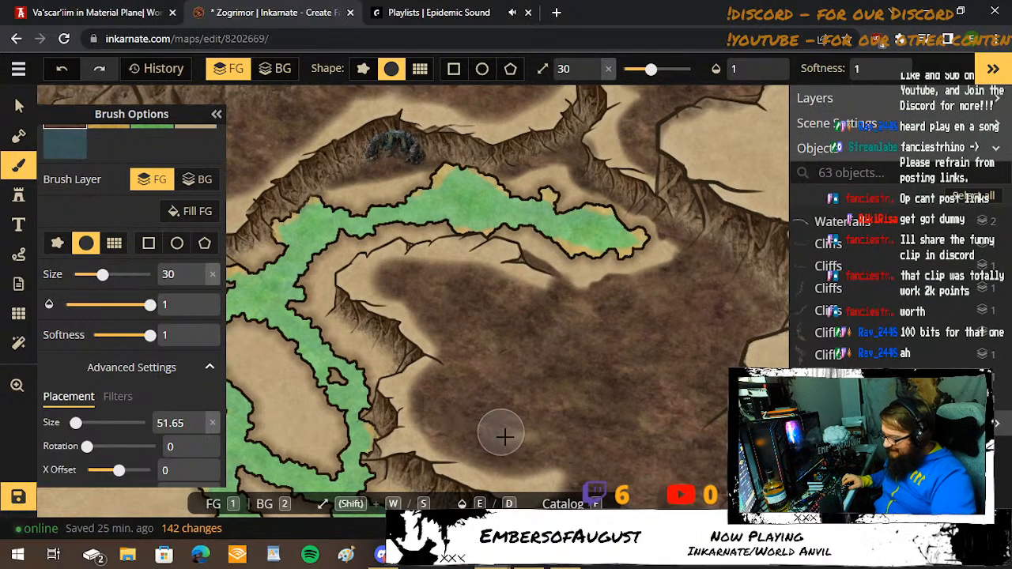
mouse_move(564, 465)
mouse_down()
mouse_move(531, 465)
mouse_move(623, 443)
mouse_up()
Reduce the brush to size 21 and paint dark brown patches inside the two land islands enclosed by the river branches east of the castle.
key(space)
drag(662, 380, 590, 182)
mouse_move(469, 264)
mouse_down()
mouse_move(488, 308)
mouse_move(502, 284)
mouse_move(759, 222)
mouse_move(998, 317)
mouse_move(734, 329)
mouse_up()
key(space)
key(bracketleft)
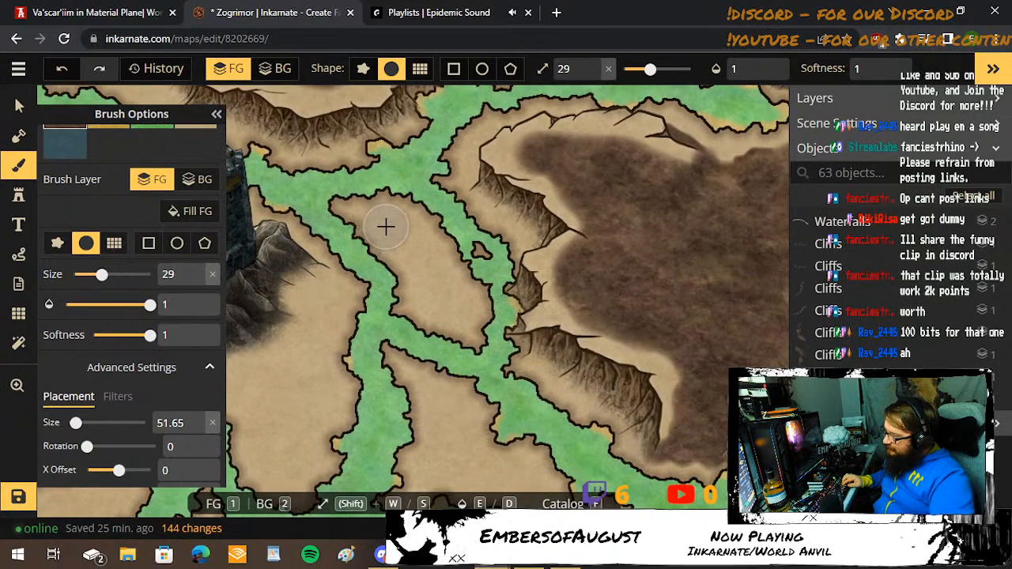
key(bracketleft)
key(bracketleft)
key(bracketleft)
key(bracketleft)
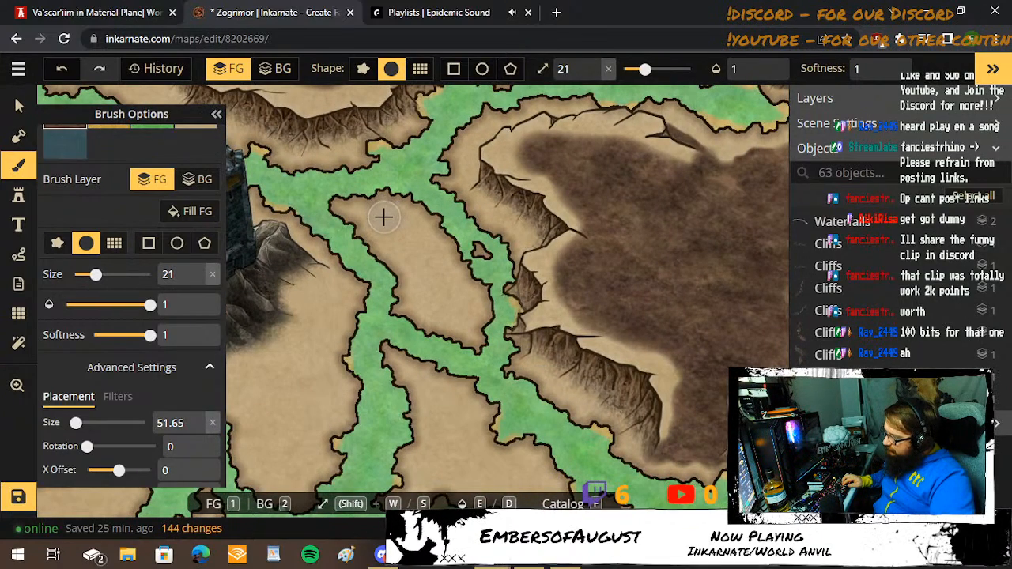
mouse_move(384, 214)
mouse_down()
mouse_move(419, 248)
mouse_move(410, 256)
mouse_move(437, 280)
mouse_move(447, 320)
mouse_move(468, 305)
mouse_move(439, 293)
mouse_move(478, 315)
mouse_up()
mouse_move(478, 419)
mouse_down()
mouse_move(472, 235)
mouse_move(429, 212)
mouse_move(439, 255)
mouse_move(421, 276)
mouse_move(508, 288)
mouse_move(540, 345)
mouse_move(562, 336)
mouse_move(506, 365)
mouse_move(512, 310)
mouse_move(486, 271)
mouse_move(435, 244)
mouse_move(417, 257)
mouse_up()
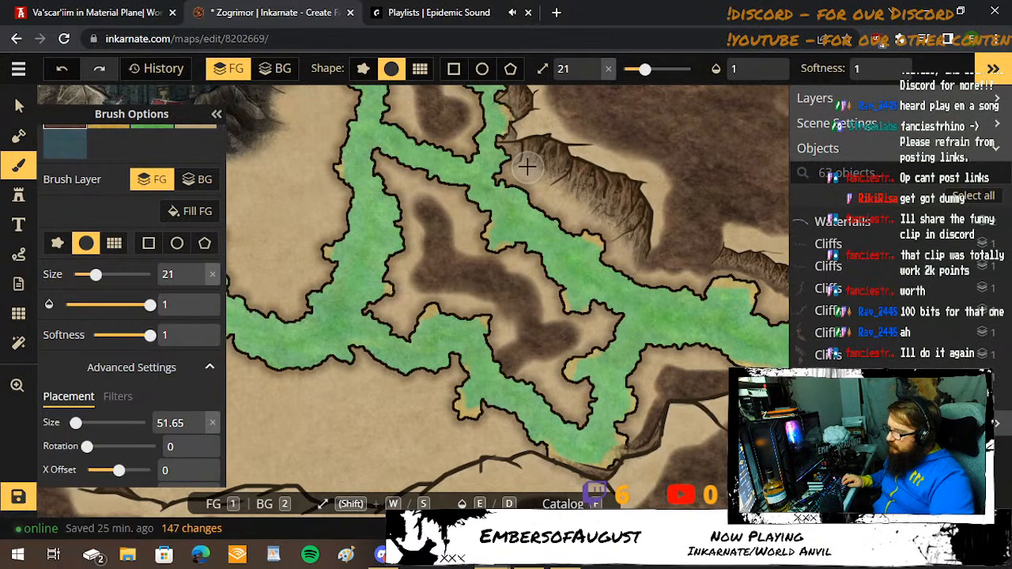
Paint dark brown ground along the river-facing foot of the plateau's western cliffs, reducing the brush to size 10 for the narrow bank.
mouse_move(529, 164)
mouse_down()
mouse_move(553, 170)
mouse_move(640, 250)
mouse_up()
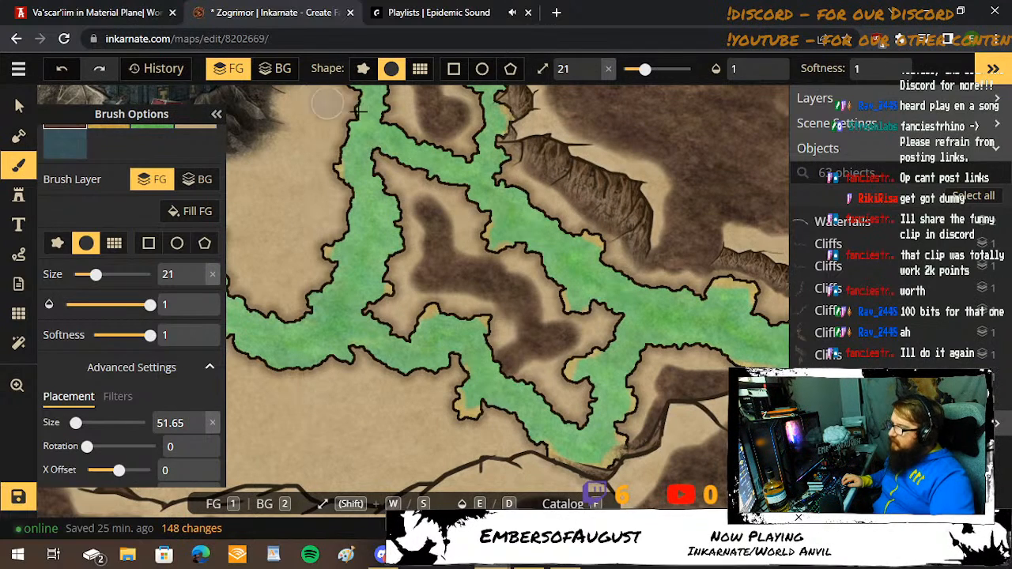
key(space)
drag(518, 124, 512, 221)
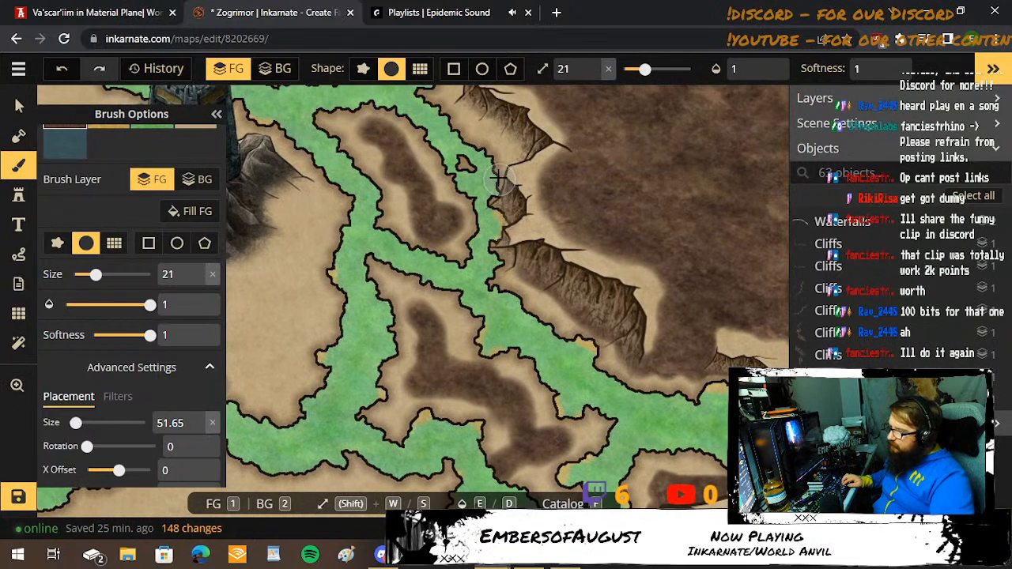
mouse_move(491, 183)
mouse_down()
mouse_move(501, 244)
mouse_move(521, 269)
mouse_up()
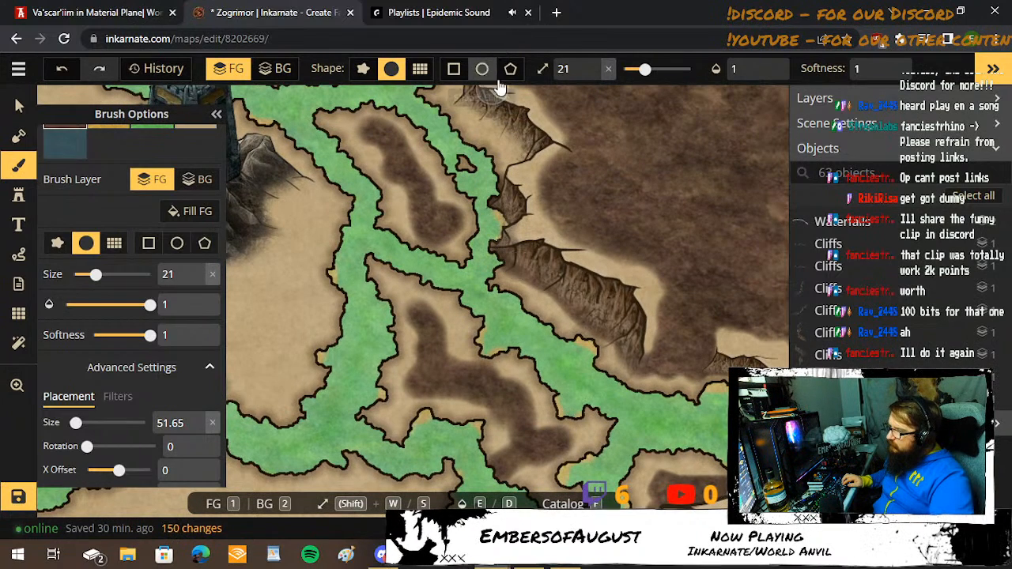
mouse_move(475, 118)
mouse_down()
mouse_move(490, 294)
mouse_move(532, 322)
mouse_up()
key(s)
key(s)
key(s)
key(s)
key(s)
key(s)
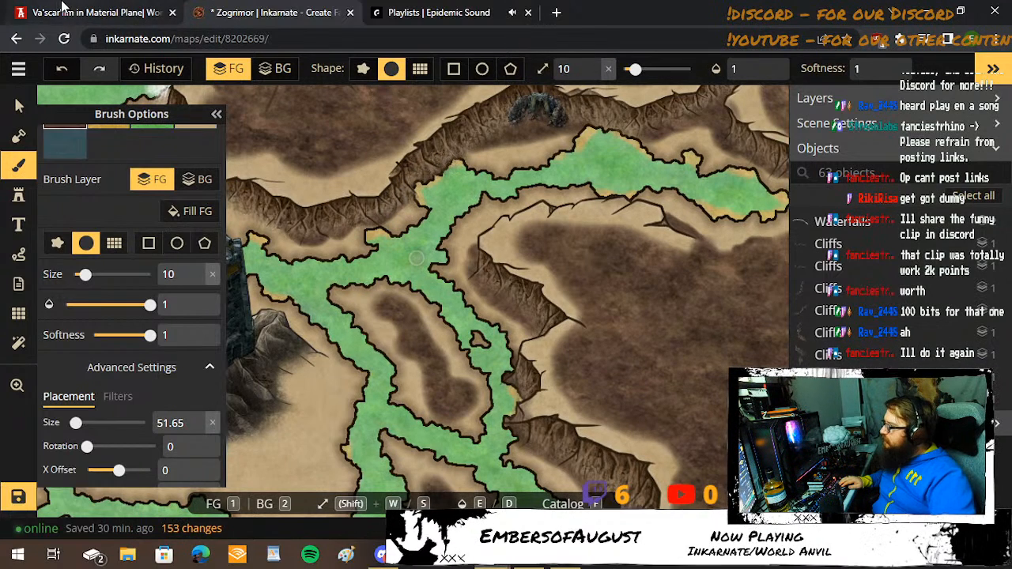
Paint dark brown ground outside the cliff southwest of the waterfall, then enlarge the brush to size 21 and darken the waterfall's eastern foot.
key(space)
drag(290, 269, 382, 268)
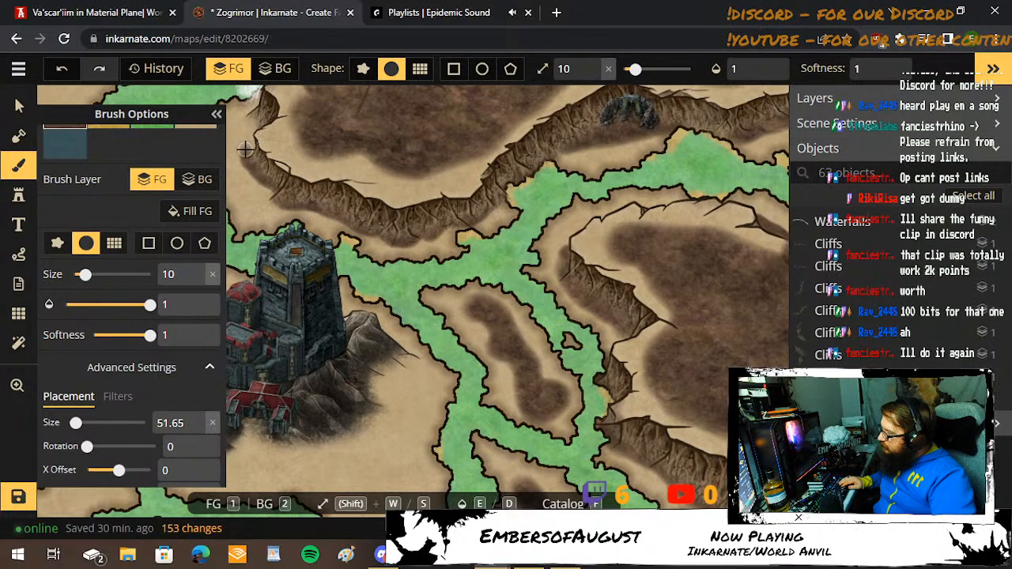
mouse_move(251, 149)
mouse_down()
mouse_move(300, 261)
mouse_move(355, 208)
mouse_move(423, 244)
mouse_move(400, 219)
mouse_move(347, 236)
mouse_move(407, 251)
mouse_move(398, 239)
mouse_move(416, 209)
mouse_up()
key(w)
key(w)
key(w)
key(w)
key(w)
key(w)
key(w)
key(w)
key(w)
key(w)
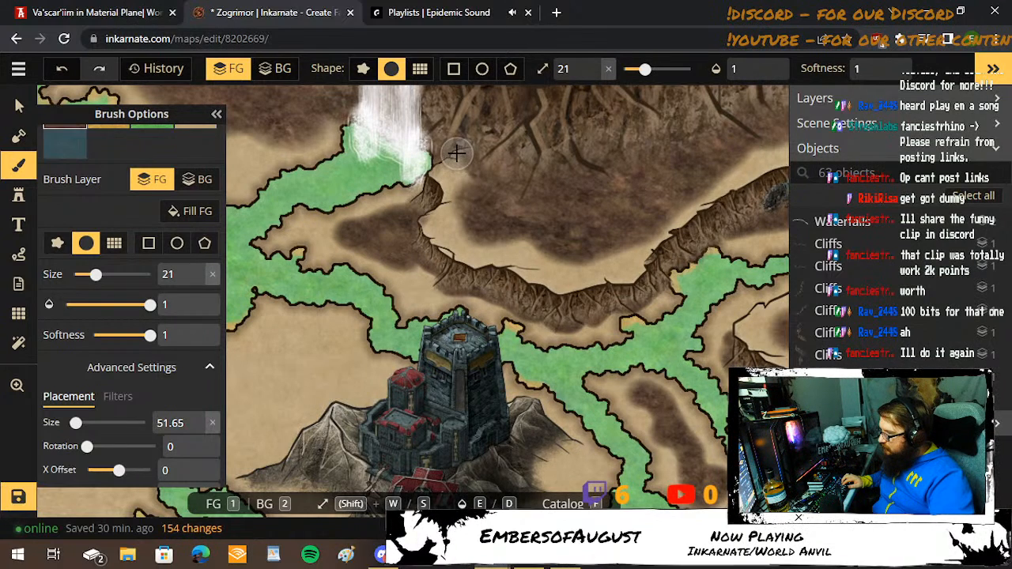
key(space)
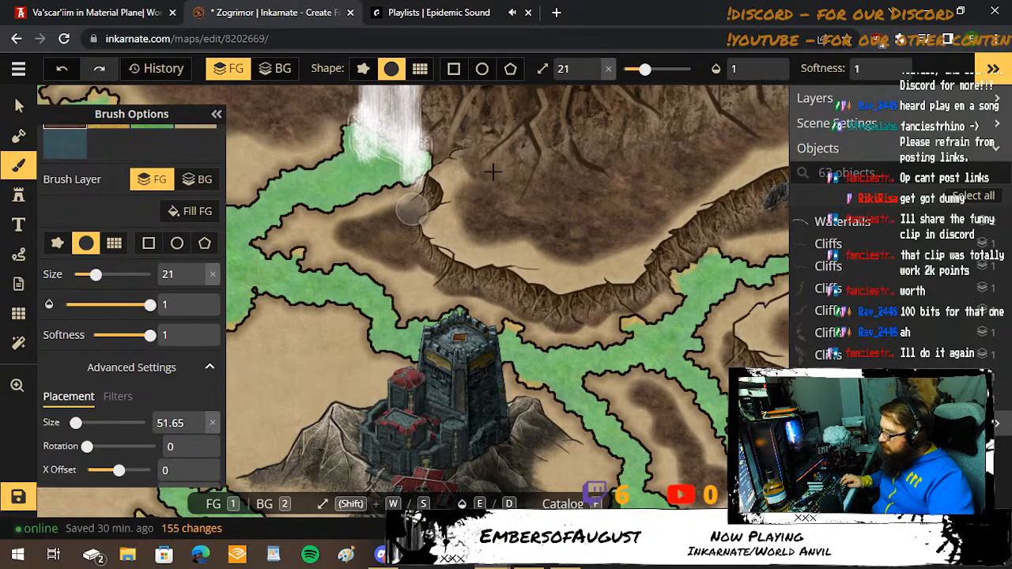
Paint dark brown ground across the land west of the mountain castle and around its western foothills with the size 21 brush.
drag(417, 264, 563, 192)
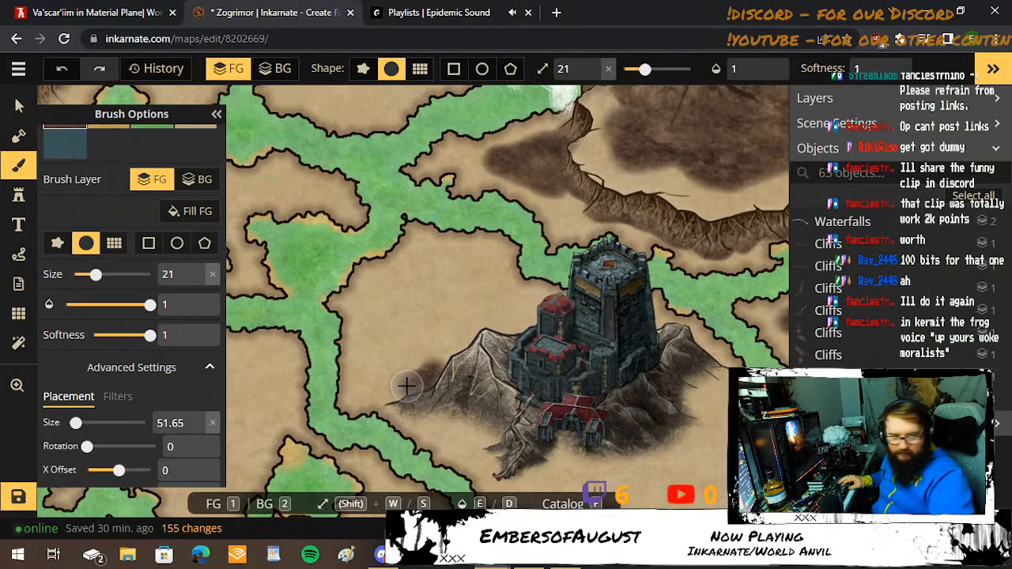
drag(406, 386, 425, 382)
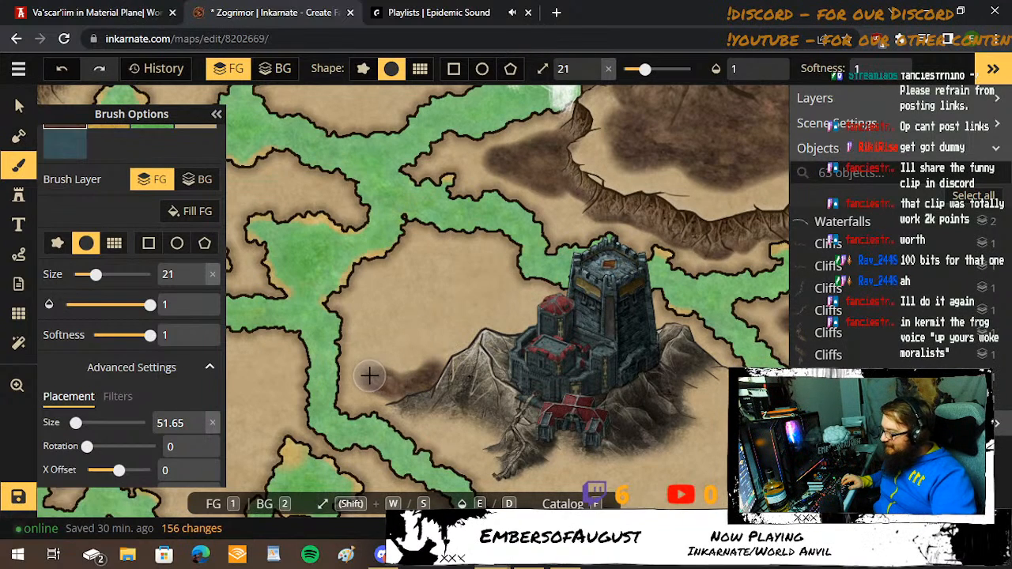
mouse_move(369, 376)
mouse_down()
mouse_move(392, 343)
mouse_move(375, 315)
mouse_move(394, 311)
mouse_move(434, 256)
mouse_move(481, 263)
mouse_move(523, 309)
mouse_move(525, 327)
mouse_move(420, 364)
mouse_move(406, 349)
mouse_move(412, 328)
mouse_move(436, 279)
mouse_move(451, 275)
mouse_move(467, 275)
mouse_move(513, 323)
mouse_move(457, 293)
mouse_move(410, 319)
mouse_move(475, 316)
mouse_move(395, 354)
mouse_move(408, 400)
mouse_move(448, 411)
mouse_move(504, 459)
mouse_up()
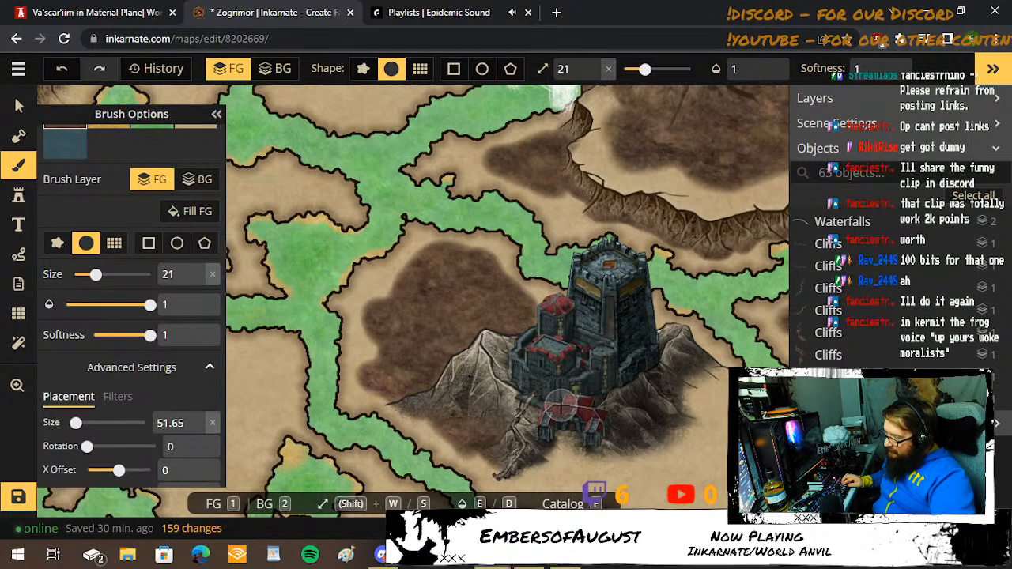
mouse_move(577, 447)
mouse_down()
mouse_move(544, 457)
mouse_move(557, 457)
mouse_up()
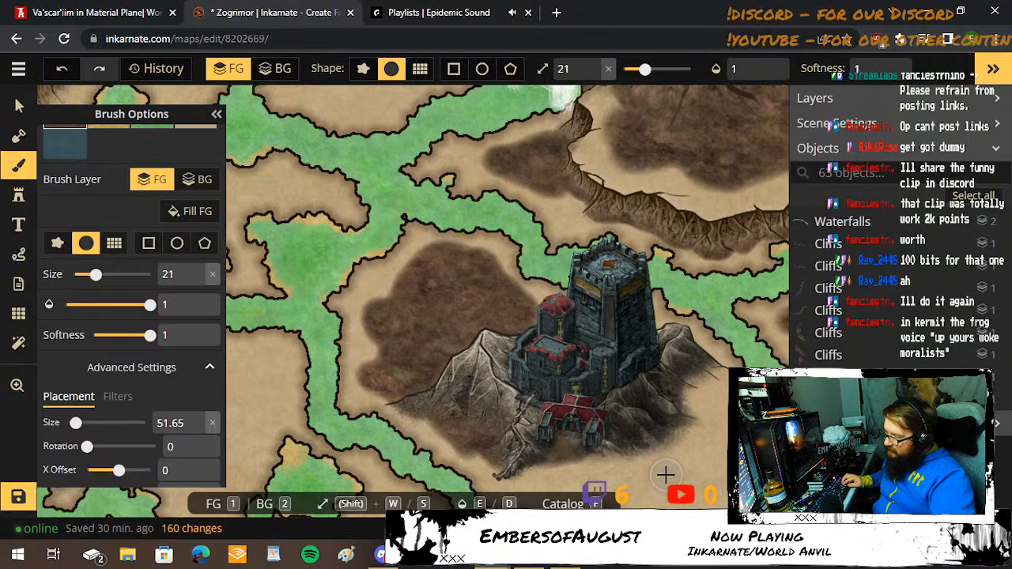
Extend the dark brown ground around the southern and eastern foot of the castle mountain, reaching toward the southeastern riverbank.
scroll(666, 475, up, 2)
key(space)
mouse_move(667, 474)
mouse_down()
mouse_move(639, 460)
mouse_move(608, 337)
mouse_up()
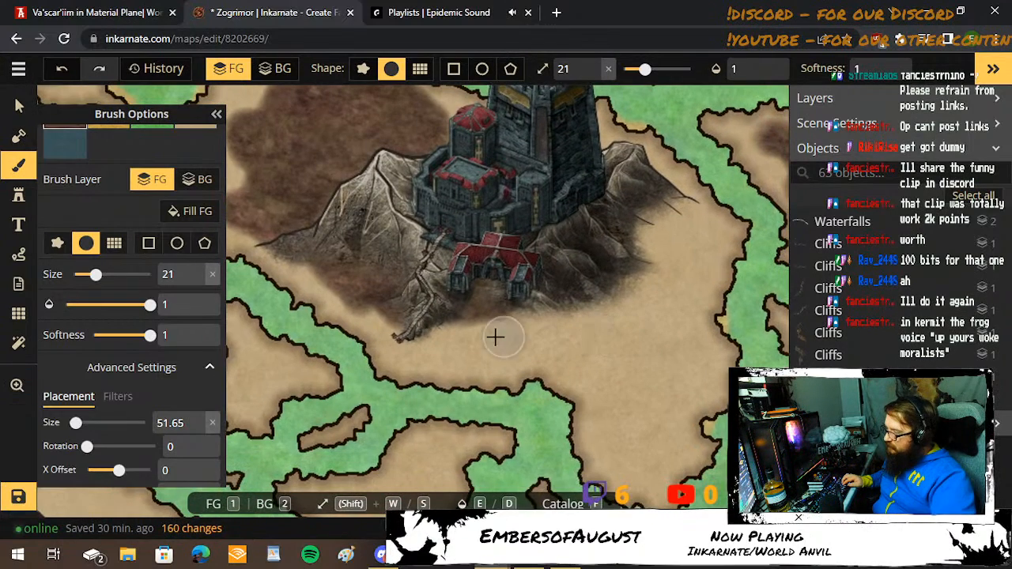
mouse_move(441, 334)
mouse_down()
mouse_move(544, 312)
mouse_move(587, 313)
mouse_move(652, 264)
mouse_move(649, 249)
mouse_move(681, 208)
mouse_move(636, 222)
mouse_move(627, 240)
mouse_move(672, 237)
mouse_move(699, 288)
mouse_move(679, 320)
mouse_move(688, 375)
mouse_move(638, 415)
mouse_move(658, 443)
mouse_up()
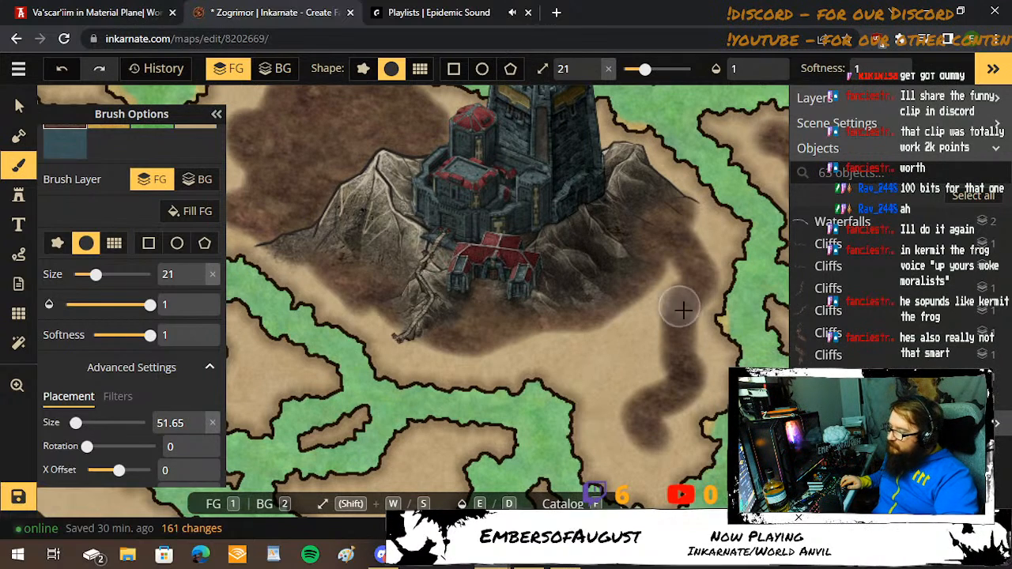
mouse_move(589, 345)
mouse_down()
mouse_move(629, 419)
mouse_move(663, 378)
mouse_move(661, 290)
mouse_move(673, 251)
mouse_move(662, 280)
mouse_move(594, 340)
mouse_move(642, 321)
mouse_move(633, 398)
mouse_move(646, 461)
mouse_move(625, 440)
mouse_move(620, 416)
mouse_move(621, 284)
mouse_up()
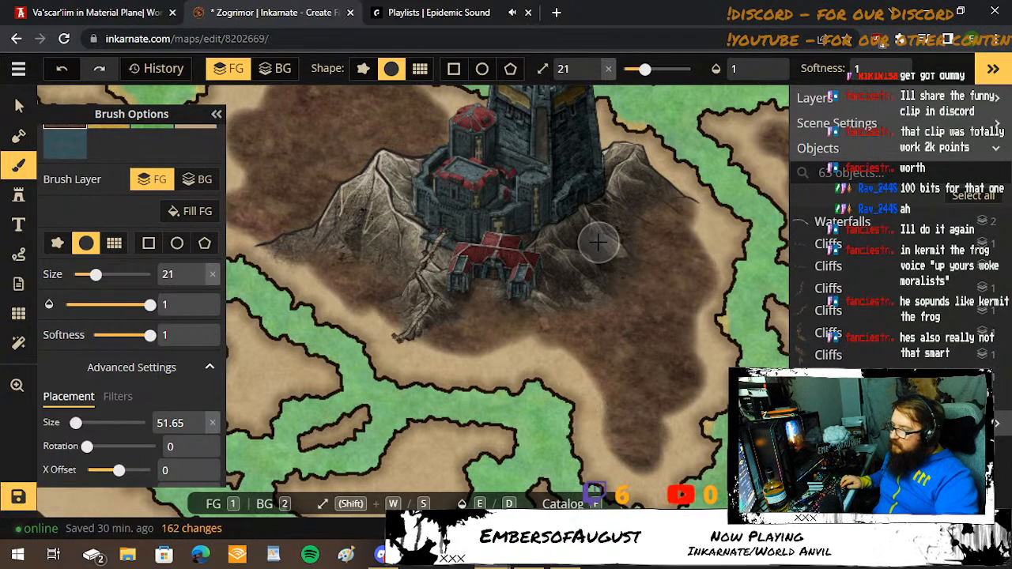
mouse_move(598, 242)
mouse_down()
mouse_move(664, 296)
mouse_move(687, 332)
mouse_up()
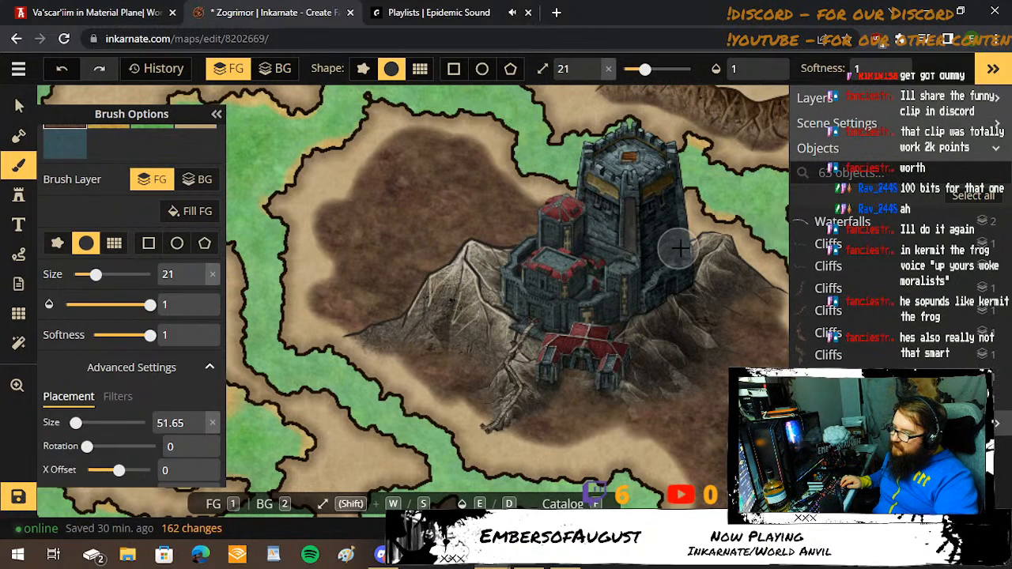
drag(599, 235, 503, 222)
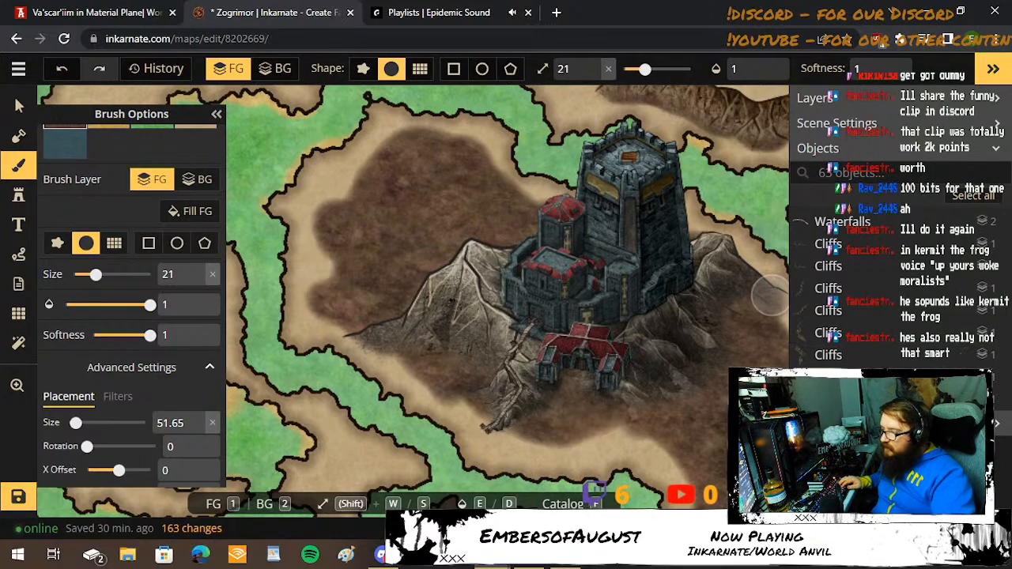
Paint dark brown patches inside the two land pieces southwest of the castle at brush size 17, using size 10 for the narrow northern arm.
scroll(389, 316, down, 3)
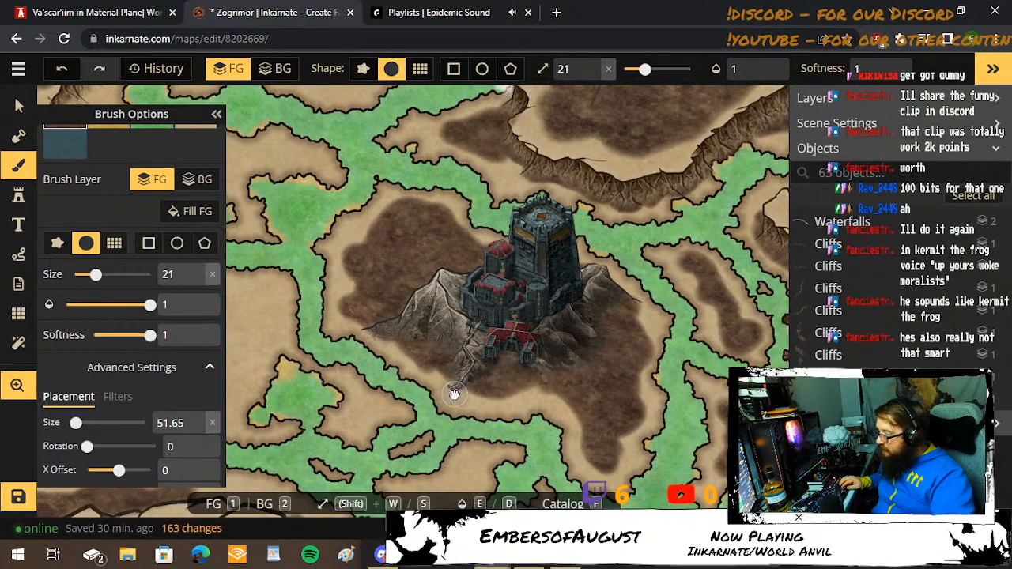
drag(454, 394, 463, 297)
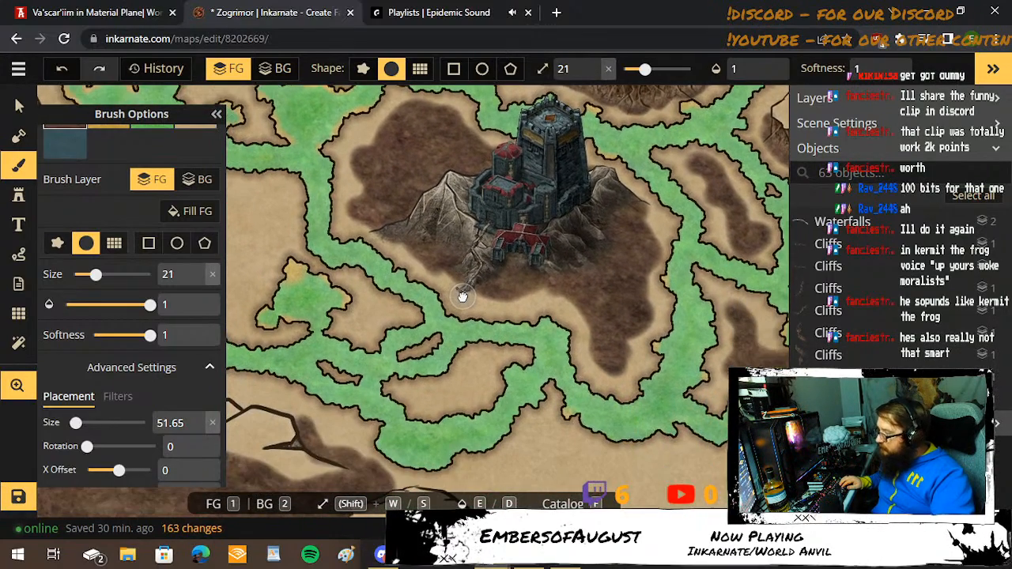
click(375, 230)
drag(457, 325, 468, 269)
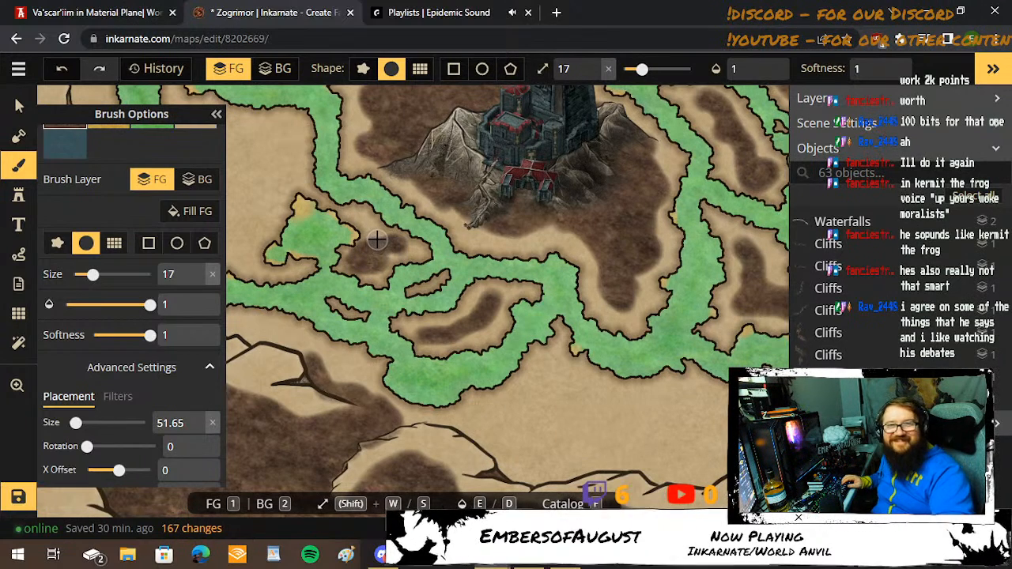
scroll(378, 239, up, 5)
key(bracketleft)
key(bracketleft)
key(bracketleft)
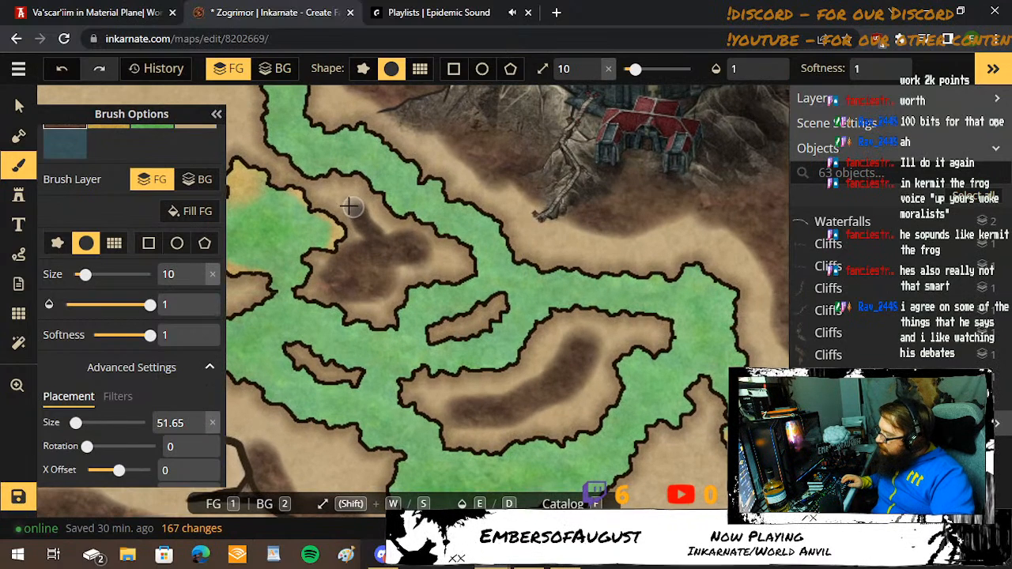
key(space)
drag(315, 323, 767, 321)
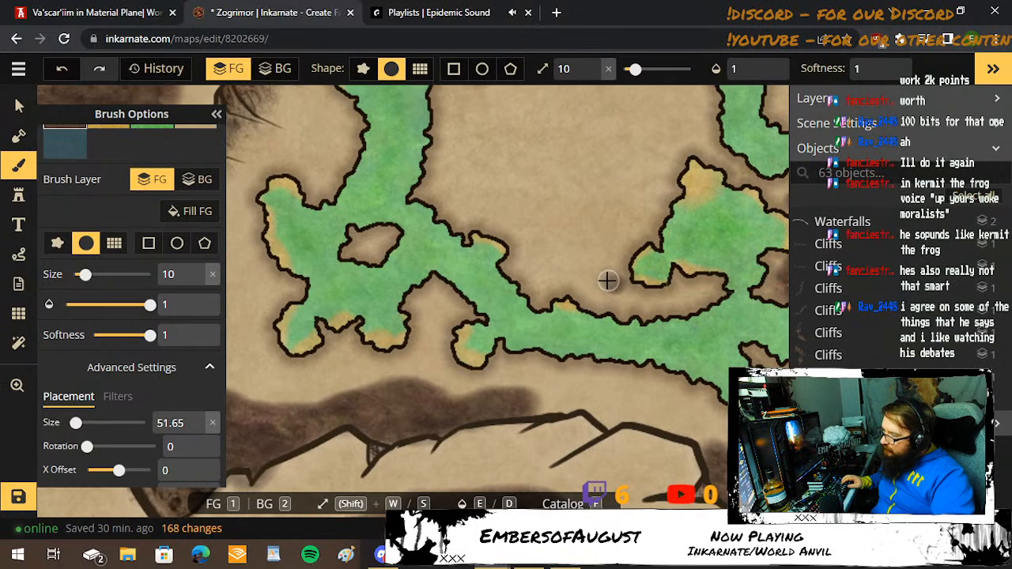
Outline the large river-enclosed land west of the castle in dark brown with the size 10 brush, keeping inside its banks.
mouse_move(607, 280)
mouse_down()
mouse_move(514, 220)
mouse_move(475, 211)
mouse_move(481, 113)
mouse_move(514, 129)
mouse_move(531, 158)
mouse_move(480, 386)
mouse_up()
key(space)
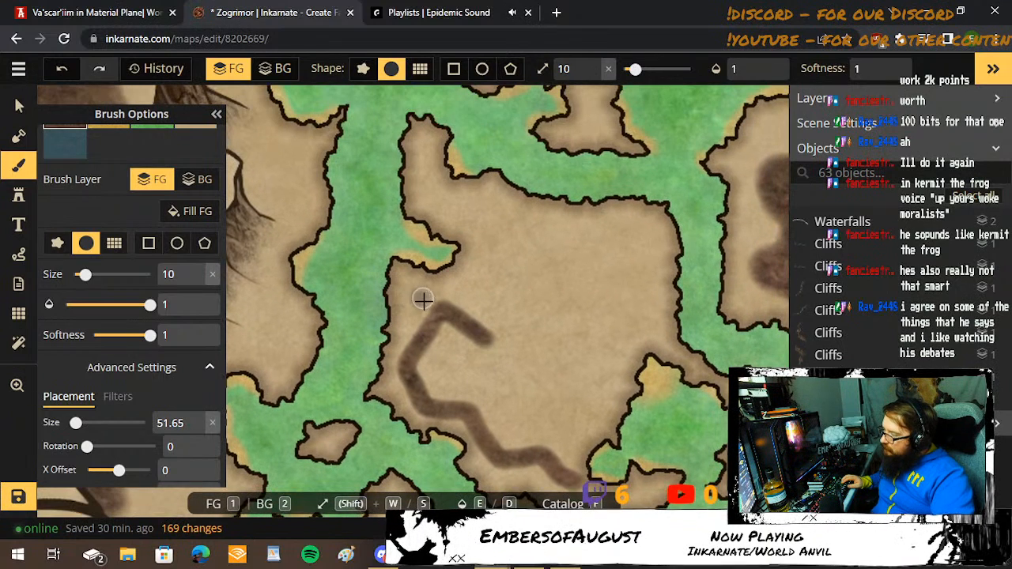
mouse_move(423, 298)
mouse_down()
mouse_move(424, 353)
mouse_move(467, 407)
mouse_up()
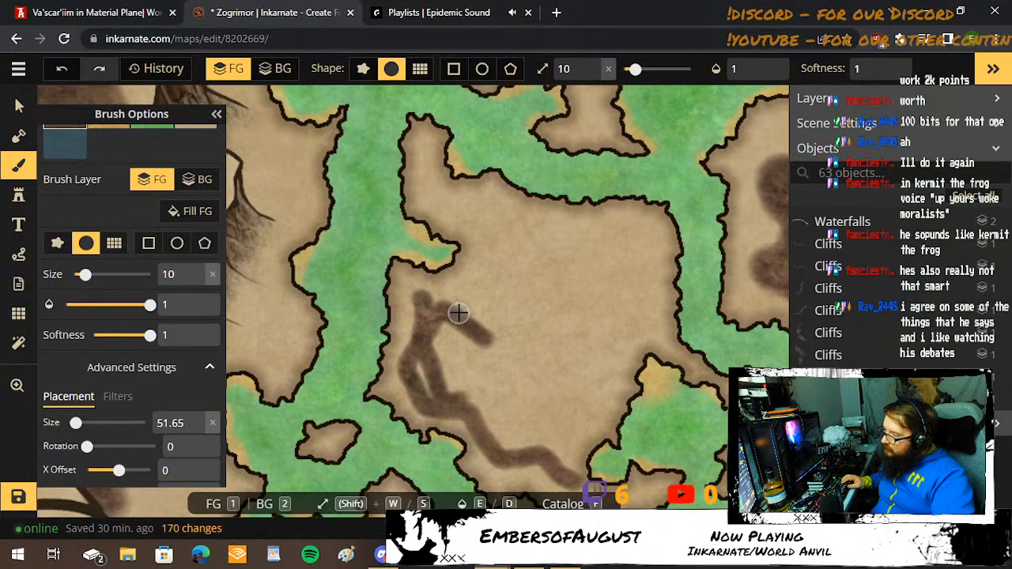
mouse_move(458, 313)
mouse_down()
mouse_move(487, 289)
mouse_move(481, 252)
mouse_up()
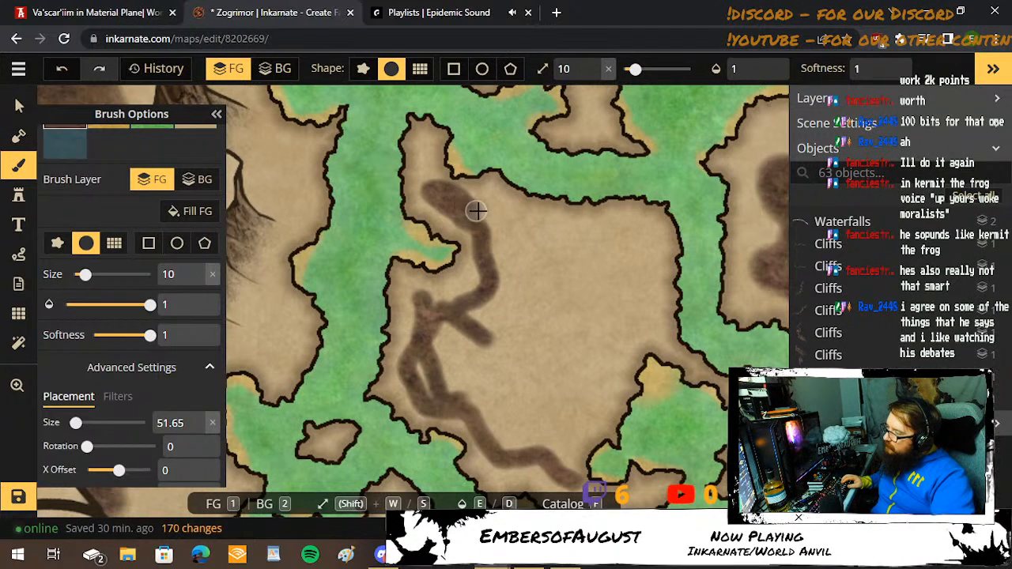
drag(492, 215, 632, 236)
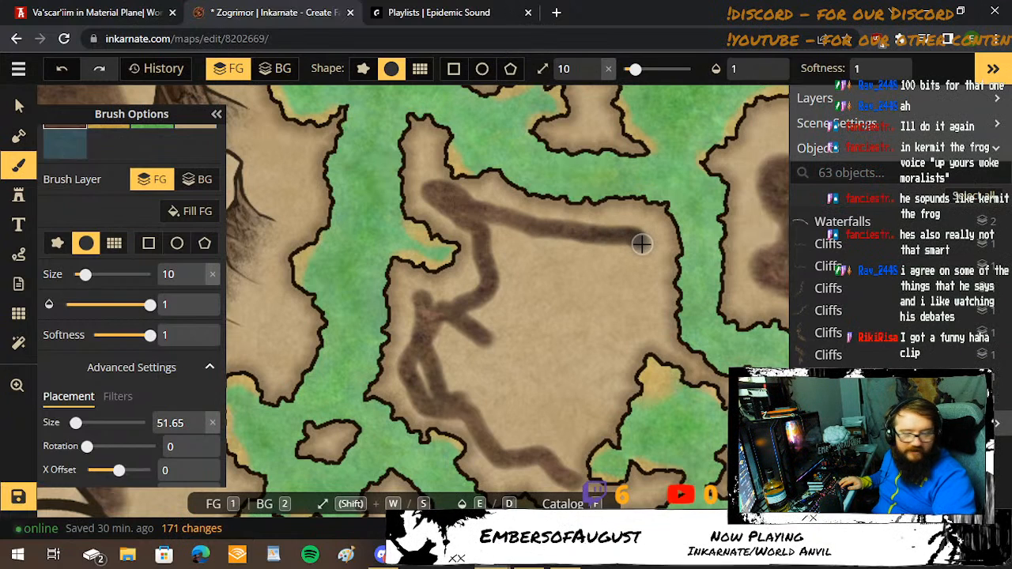
drag(641, 244, 649, 306)
drag(624, 342, 575, 429)
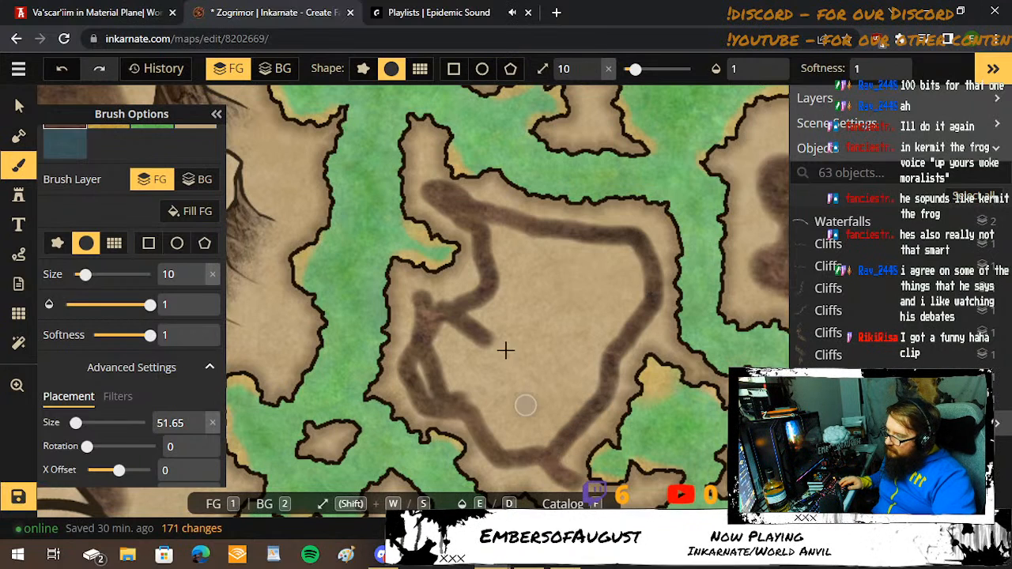
Enlarge the brush to size 23 and fill the interior of the outlined land west of the castle with dark brown.
drag(494, 234, 495, 311)
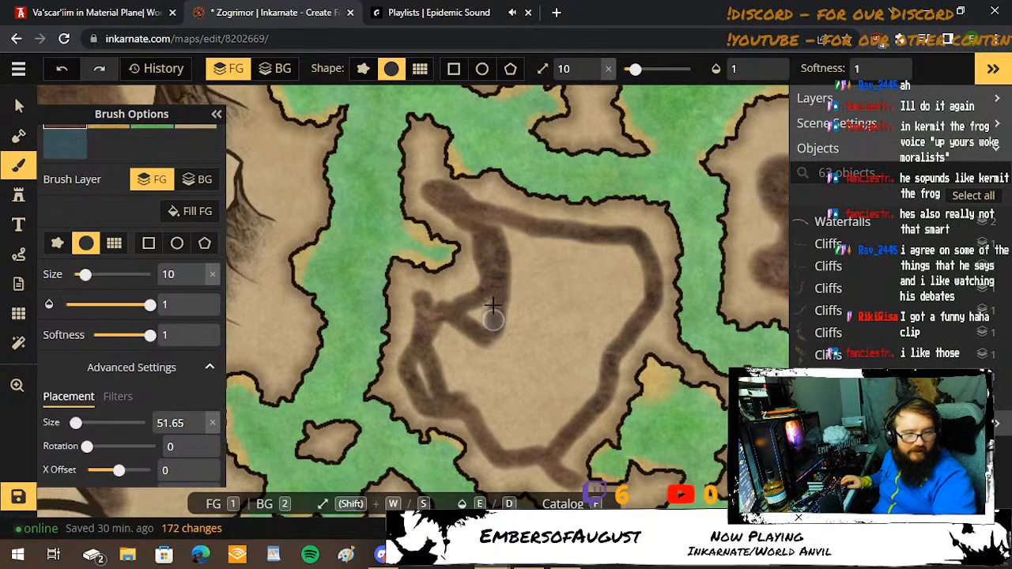
key(w)
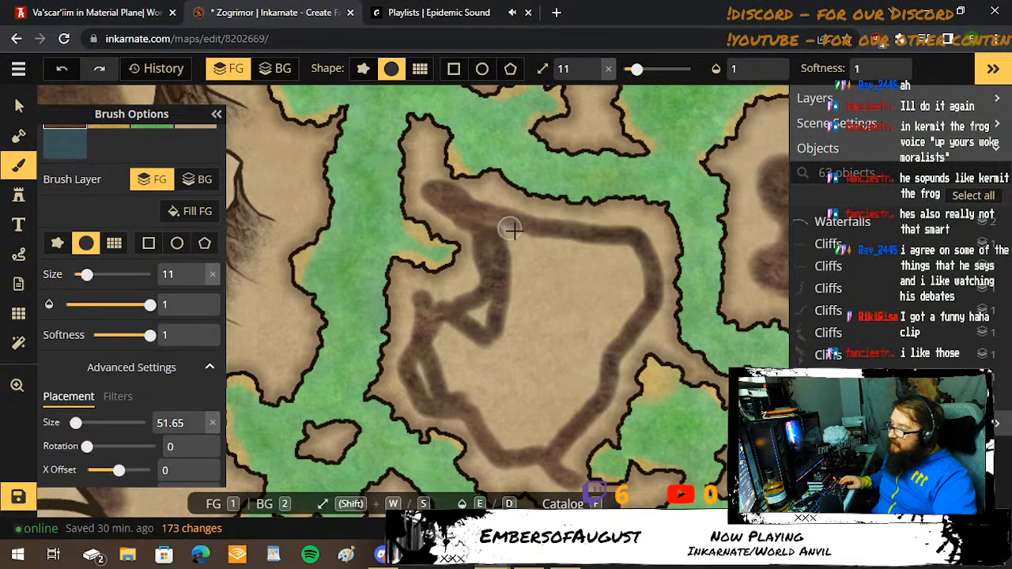
key(w)
key(w)
key(w)
key(w)
key(w)
key(w)
key(w)
key(w)
key(w)
key(w)
key(w)
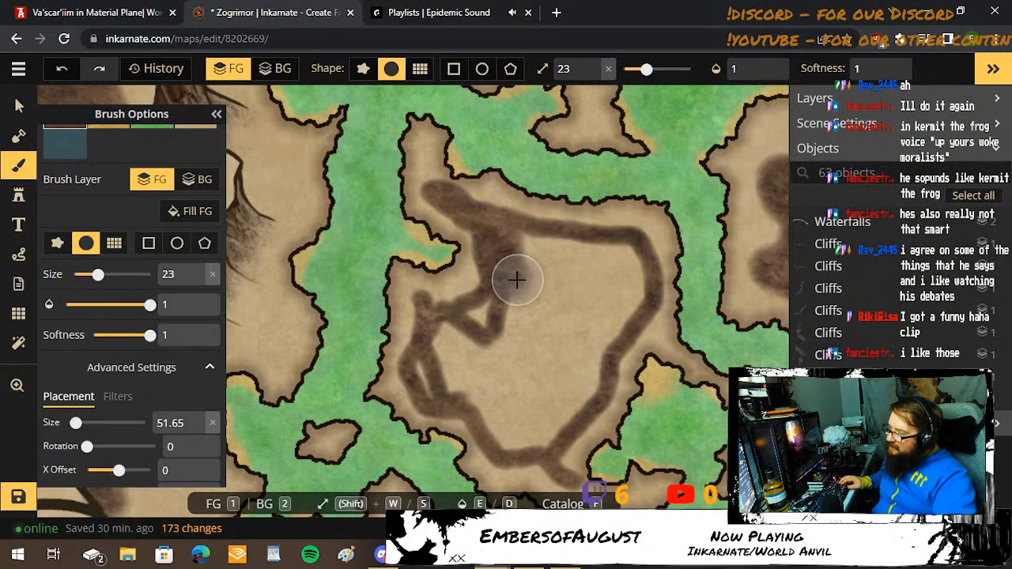
mouse_move(519, 266)
mouse_down()
mouse_move(620, 257)
mouse_move(634, 297)
mouse_move(570, 409)
mouse_move(539, 442)
mouse_move(524, 442)
mouse_move(432, 373)
mouse_move(434, 364)
mouse_move(473, 321)
mouse_move(580, 264)
mouse_move(532, 326)
mouse_move(454, 388)
mouse_move(513, 326)
mouse_move(510, 316)
mouse_move(460, 346)
mouse_move(564, 322)
mouse_move(637, 267)
mouse_move(491, 377)
mouse_move(498, 395)
mouse_move(581, 321)
mouse_move(531, 405)
mouse_up()
Paint dark brown ground along the eastern foot of the map's western cliffs, between the cliffs and the swamp river.
key(space)
drag(441, 318, 757, 465)
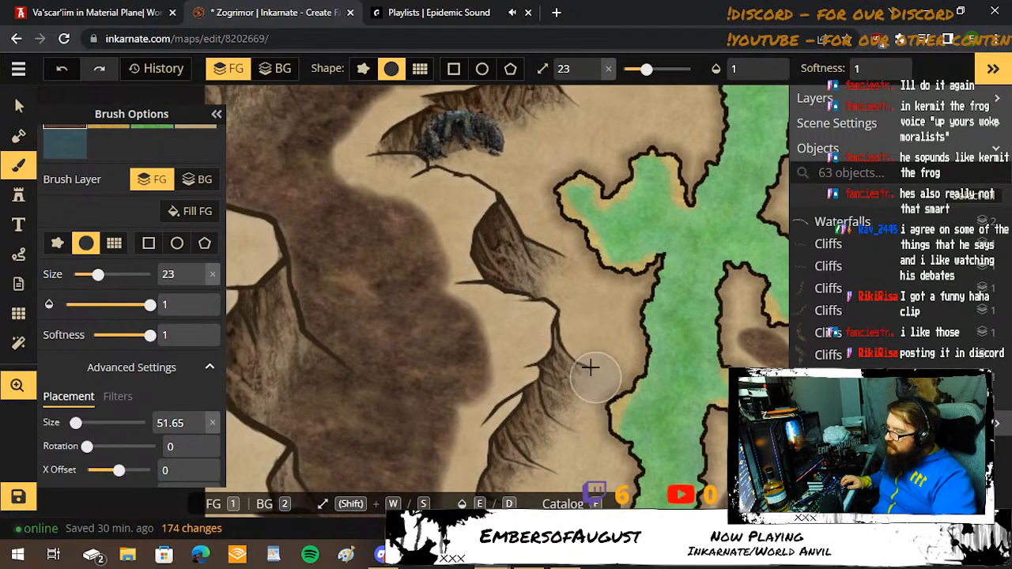
mouse_move(510, 241)
mouse_down()
mouse_move(550, 272)
mouse_move(585, 345)
mouse_move(575, 389)
mouse_move(531, 463)
mouse_move(614, 306)
mouse_move(622, 296)
mouse_move(599, 352)
mouse_move(635, 309)
mouse_move(673, 294)
mouse_move(669, 261)
mouse_up()
key(space)
drag(702, 140, 694, 131)
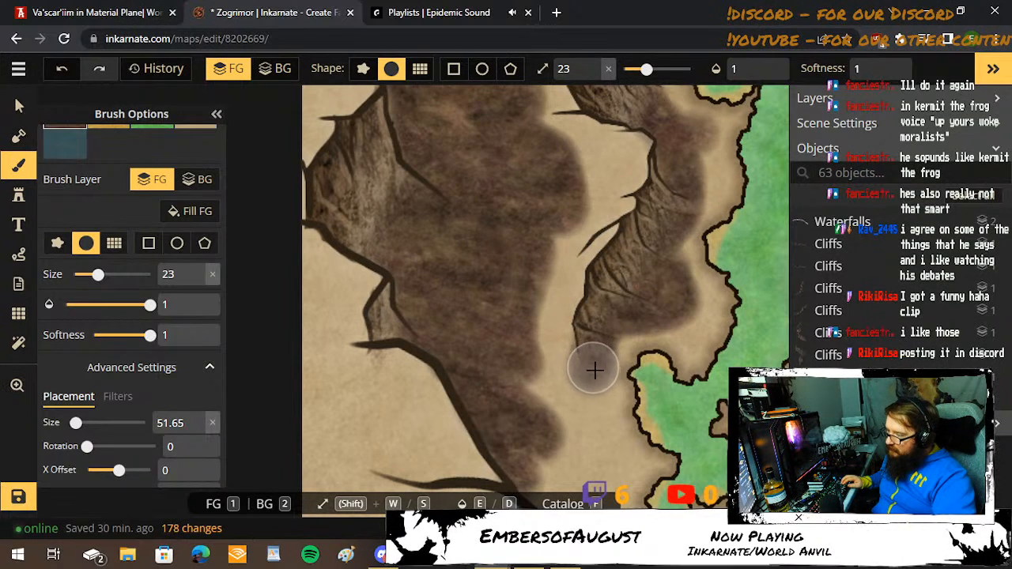
Continue the dark brown ground around the river's southwestern end and above the southern cliff line, reducing the brush to size 11 for narrow banks.
mouse_move(595, 385)
mouse_down()
mouse_move(508, 394)
mouse_move(570, 397)
mouse_move(596, 454)
mouse_move(553, 438)
mouse_move(575, 438)
mouse_move(489, 295)
mouse_move(510, 324)
mouse_move(515, 448)
mouse_move(451, 340)
mouse_move(460, 324)
mouse_move(501, 394)
mouse_move(573, 448)
mouse_move(613, 449)
mouse_move(662, 433)
mouse_move(713, 392)
mouse_up()
key(space)
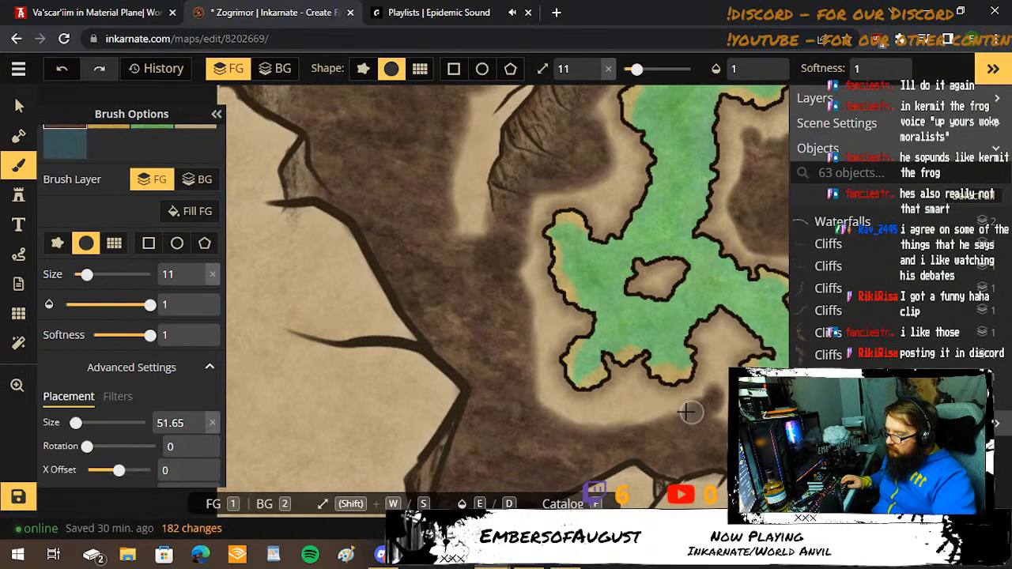
drag(603, 416, 571, 435)
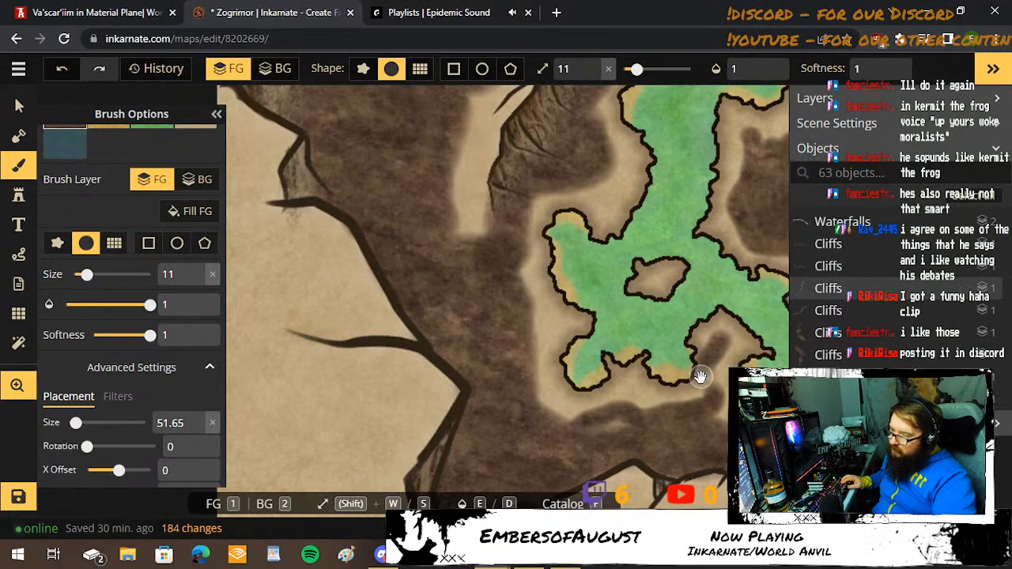
mouse_move(701, 377)
mouse_down()
mouse_move(407, 361)
mouse_move(245, 279)
mouse_up()
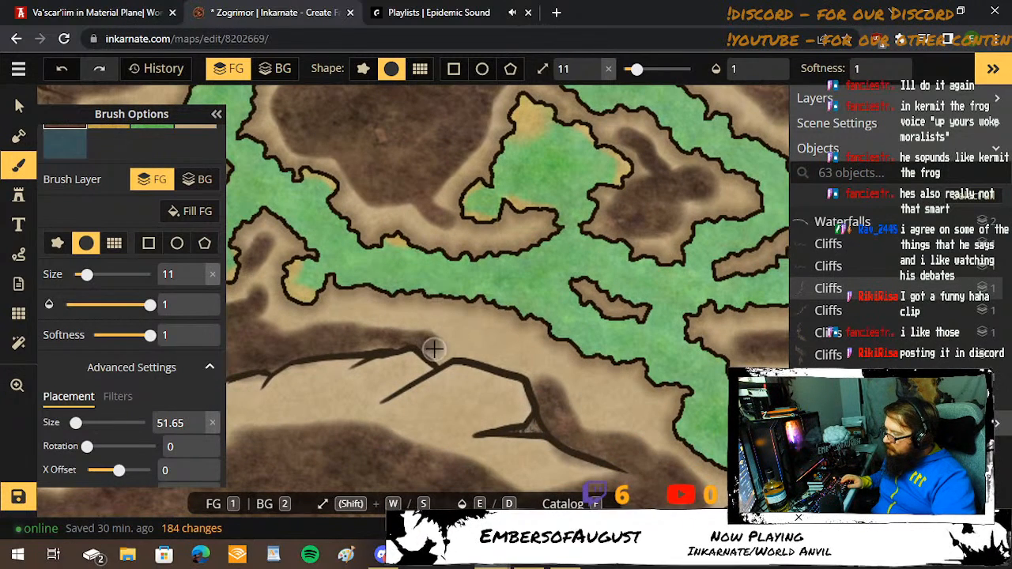
mouse_move(446, 358)
mouse_down()
mouse_move(502, 362)
mouse_move(537, 384)
mouse_move(496, 387)
mouse_move(338, 349)
mouse_up()
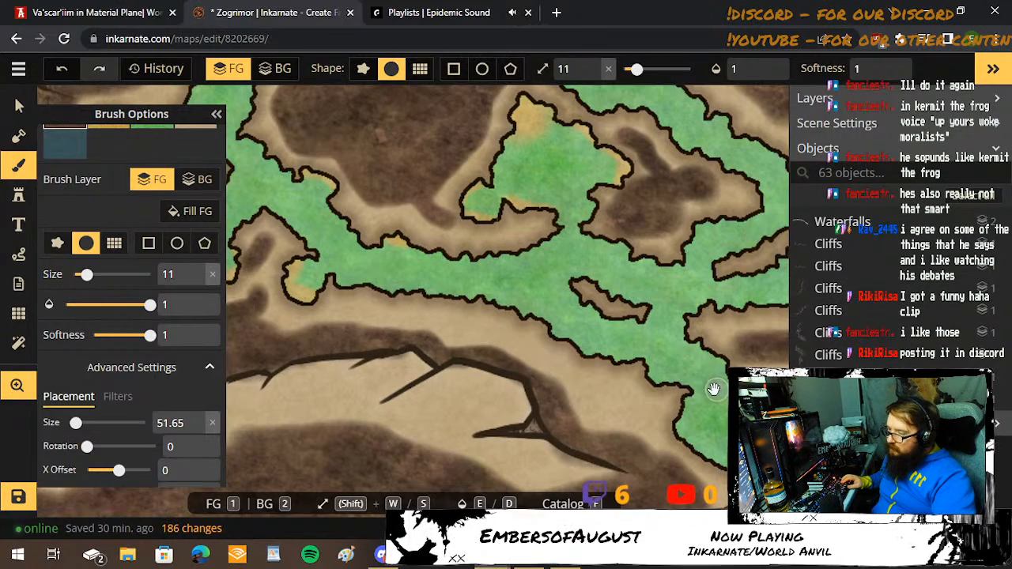
Outline the basin west of the waterfall in dark brown with the size 11 brush, following the river and the northern cliffs.
scroll(696, 372, down, 5)
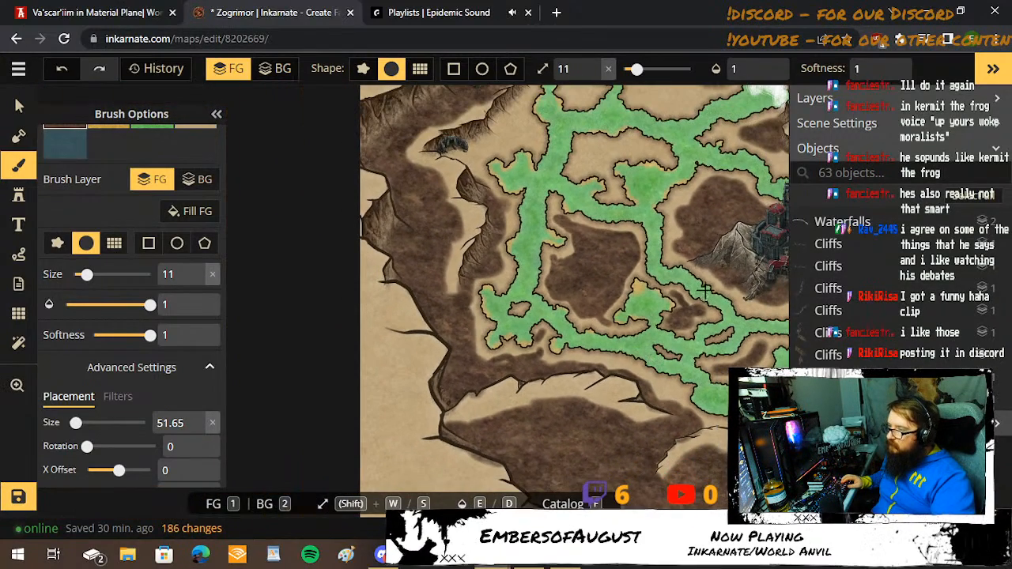
key(space)
drag(699, 230, 629, 458)
scroll(587, 290, up, 1)
scroll(587, 291, up, 2)
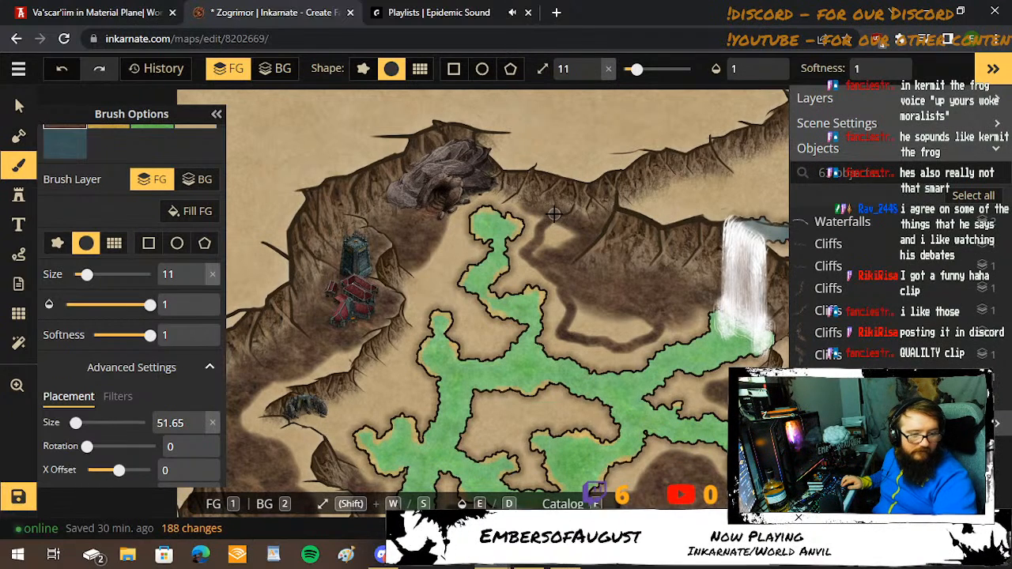
Enlarge the brush to size 29 and fill the remaining light areas of the outlined basin west of the waterfall with dark brown.
scroll(552, 230, up, 3)
key(w)
key(w)
key(w)
key(w)
key(w)
key(w)
key(w)
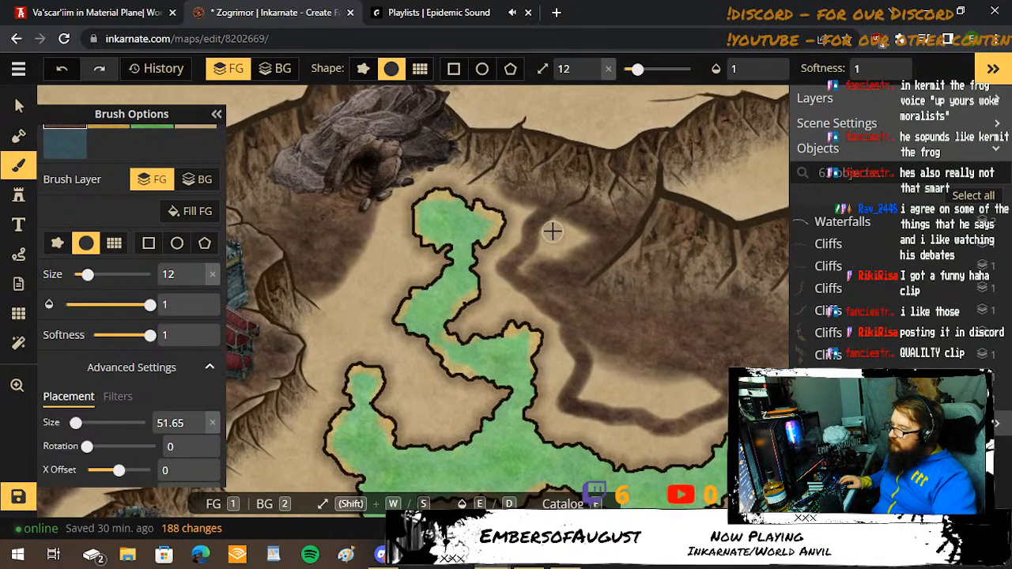
key(w)
key(w)
key(w)
key(w)
key(w)
key(w)
key(w)
key(w)
key(w)
key(w)
key(w)
mouse_move(567, 235)
mouse_down()
mouse_move(545, 277)
mouse_move(540, 258)
mouse_move(557, 230)
mouse_move(563, 304)
mouse_move(586, 329)
mouse_move(602, 397)
mouse_move(674, 396)
mouse_move(714, 378)
mouse_move(666, 403)
mouse_move(597, 385)
mouse_up()
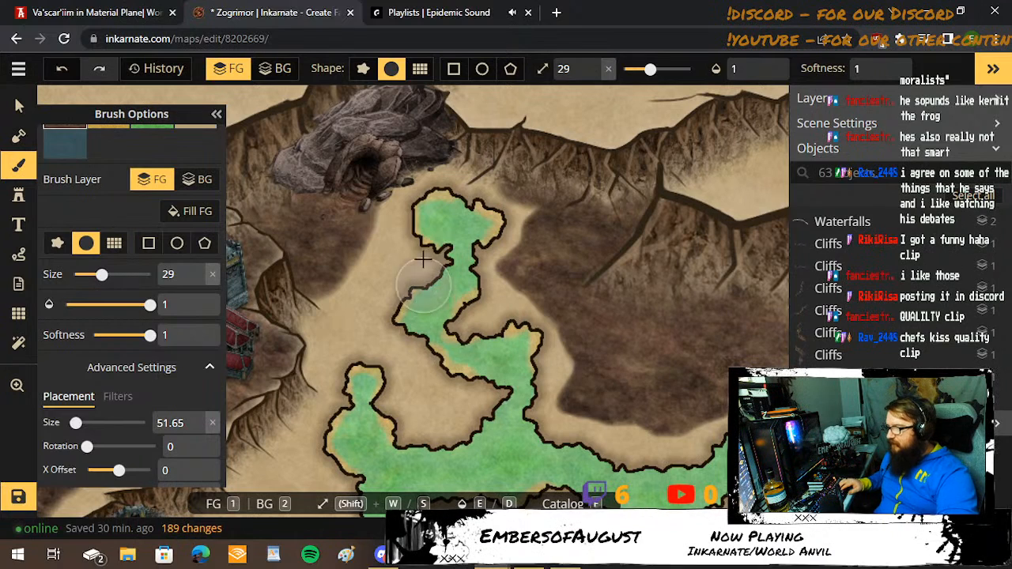
Reduce the brush to size 21 and darken the ground below the large cave and between the northern river branches.
key(s)
key(s)
key(s)
key(s)
key(s)
key(s)
key(s)
key(s)
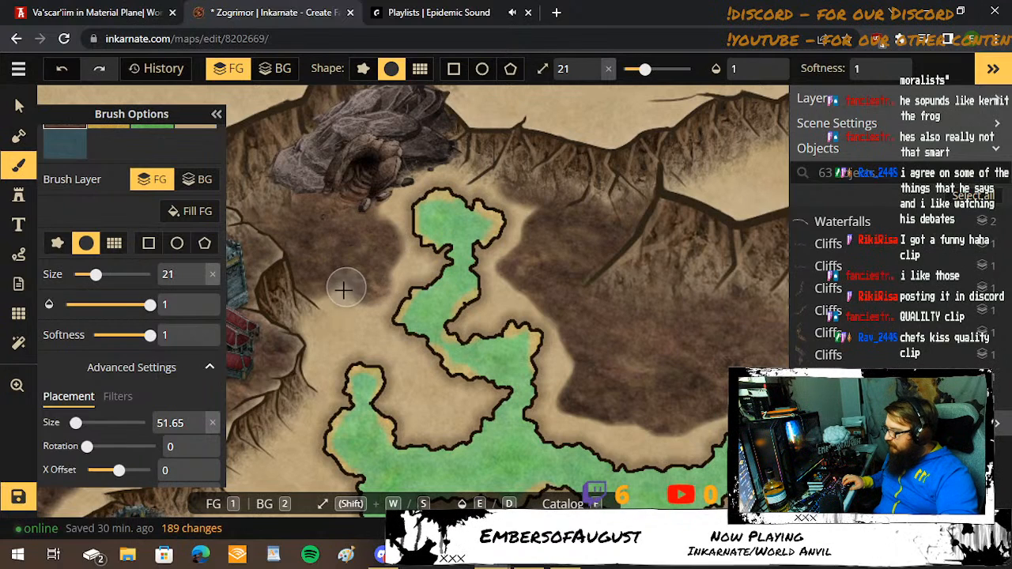
mouse_move(310, 330)
mouse_down()
mouse_move(321, 358)
mouse_move(366, 296)
mouse_move(359, 312)
mouse_move(416, 366)
mouse_move(435, 423)
mouse_move(458, 403)
mouse_up()
drag(305, 407, 255, 466)
Paint dark brown ground along the foot of the cliffs south of the red-roofed castle, down past the small rocky cave.
key(space)
drag(302, 428, 410, 231)
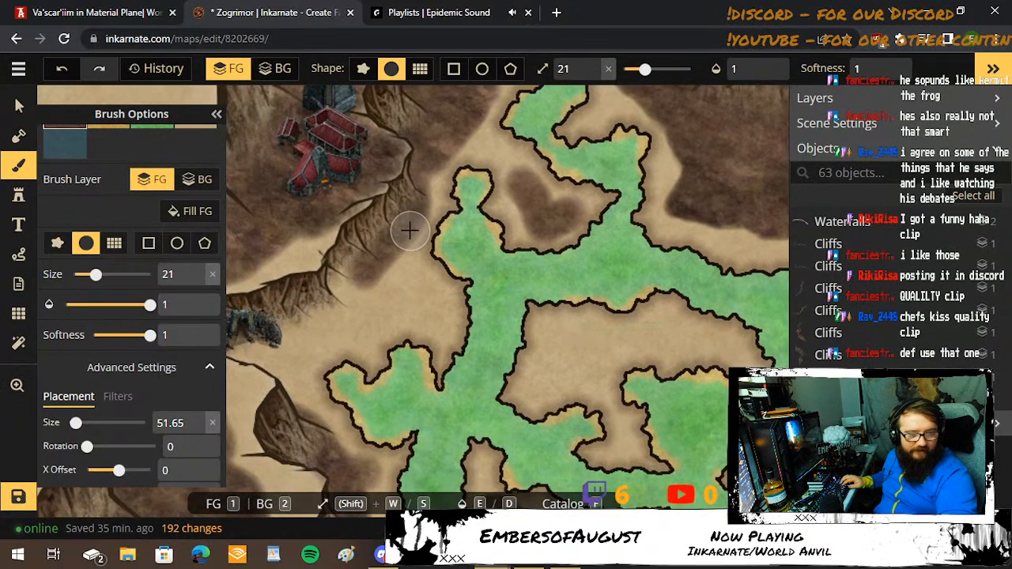
mouse_move(367, 257)
mouse_down()
mouse_move(313, 320)
mouse_move(270, 340)
mouse_move(368, 326)
mouse_move(330, 334)
mouse_move(355, 341)
mouse_move(322, 330)
mouse_move(384, 344)
mouse_move(487, 294)
mouse_move(492, 237)
mouse_move(442, 302)
mouse_move(490, 285)
mouse_move(521, 301)
mouse_up()
key(space)
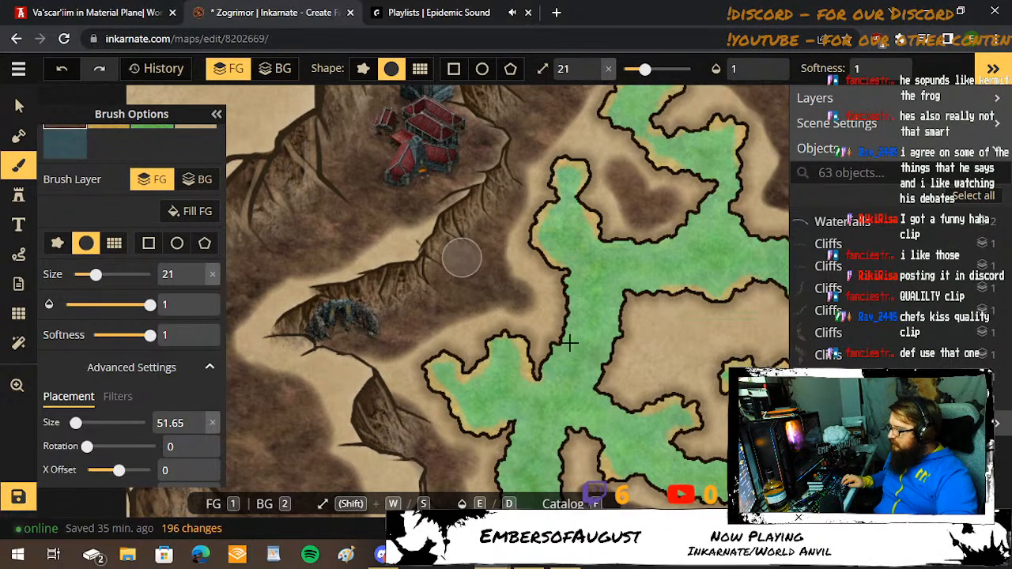
Paint dark brown ground on the hook-shaped river island northwest of the central castle, using a size 10 brush for its southern neck.
key(space)
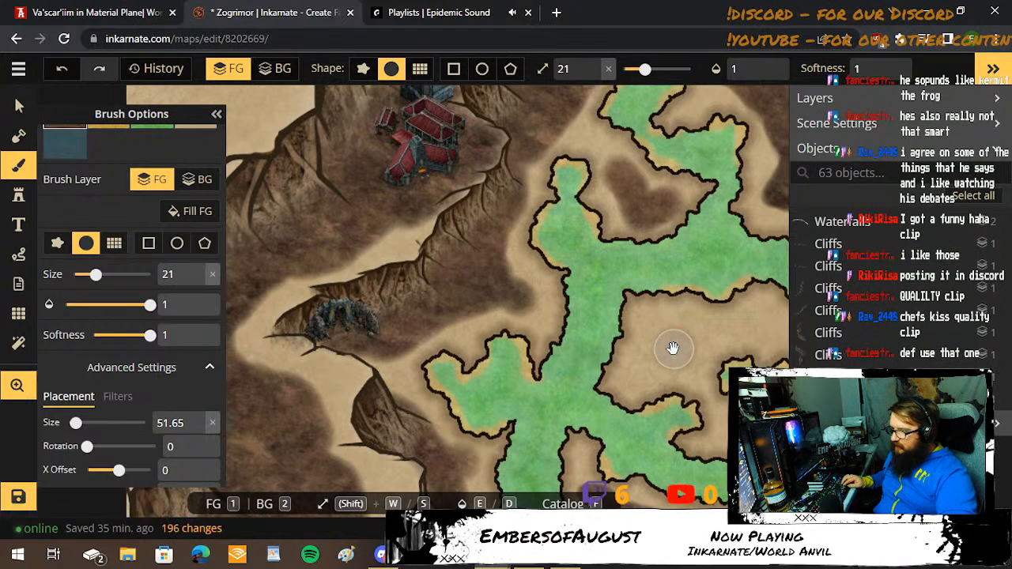
mouse_move(666, 332)
mouse_down()
mouse_move(655, 367)
mouse_move(679, 351)
mouse_move(564, 375)
mouse_move(577, 340)
mouse_move(651, 331)
mouse_move(733, 342)
mouse_move(632, 316)
mouse_move(718, 333)
mouse_move(592, 350)
mouse_move(510, 342)
mouse_move(443, 385)
mouse_move(486, 338)
mouse_move(457, 339)
mouse_move(484, 357)
mouse_move(429, 219)
mouse_up()
key(space)
scroll(567, 374, up, 3)
key(s)
key(s)
key(s)
key(s)
key(s)
key(s)
key(s)
key(s)
key(s)
key(s)
key(s)
key(space)
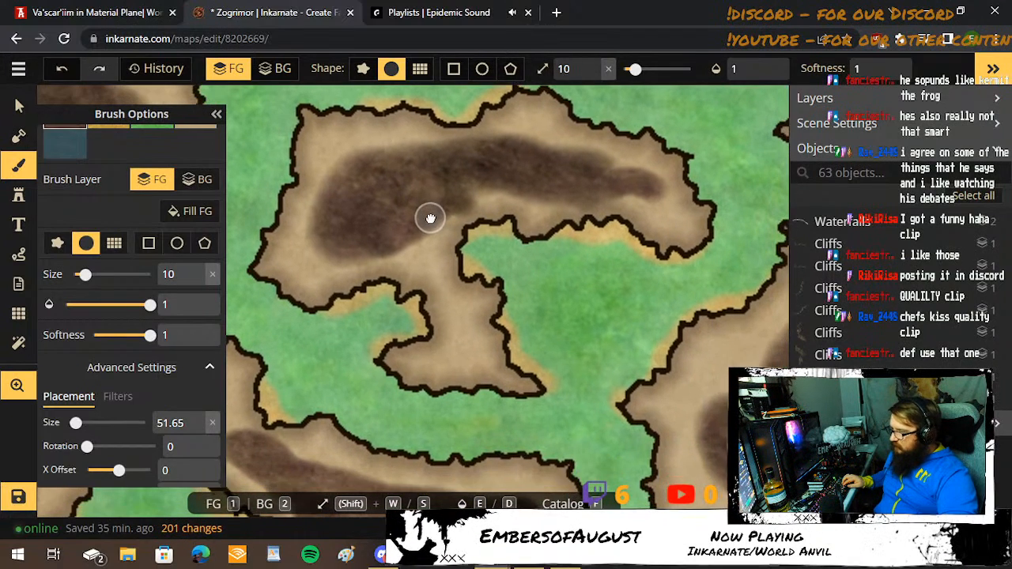
mouse_move(468, 306)
mouse_down()
mouse_move(464, 342)
mouse_move(445, 350)
mouse_move(466, 355)
mouse_move(454, 308)
mouse_up()
key(space)
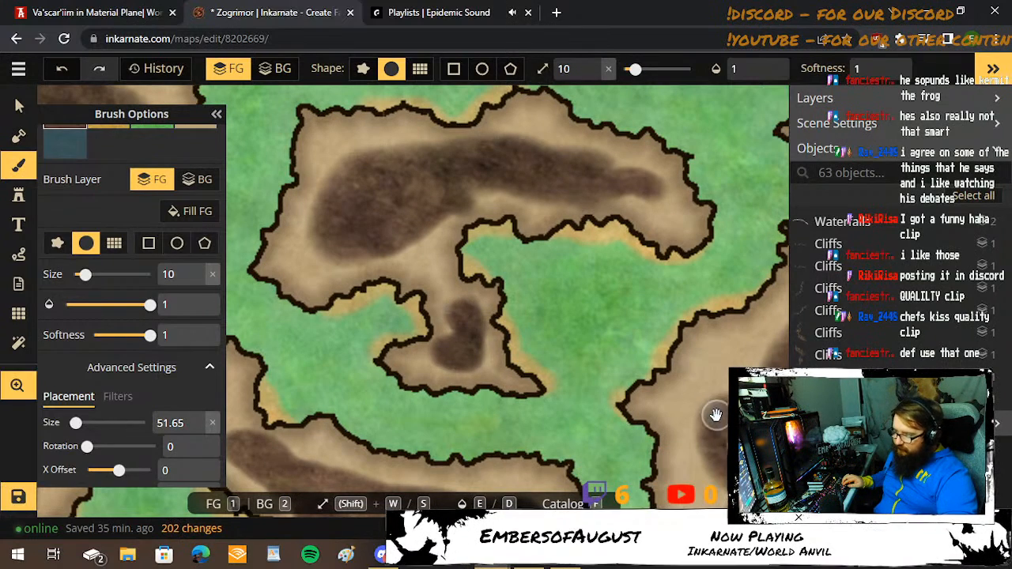
Outline the light basin between the southern river bank and the cliffs below it in dark brown with the size 10 brush.
mouse_move(714, 416)
mouse_down()
mouse_move(532, 275)
mouse_move(483, 217)
mouse_up()
scroll(484, 216, down, 4)
scroll(484, 217, down, 4)
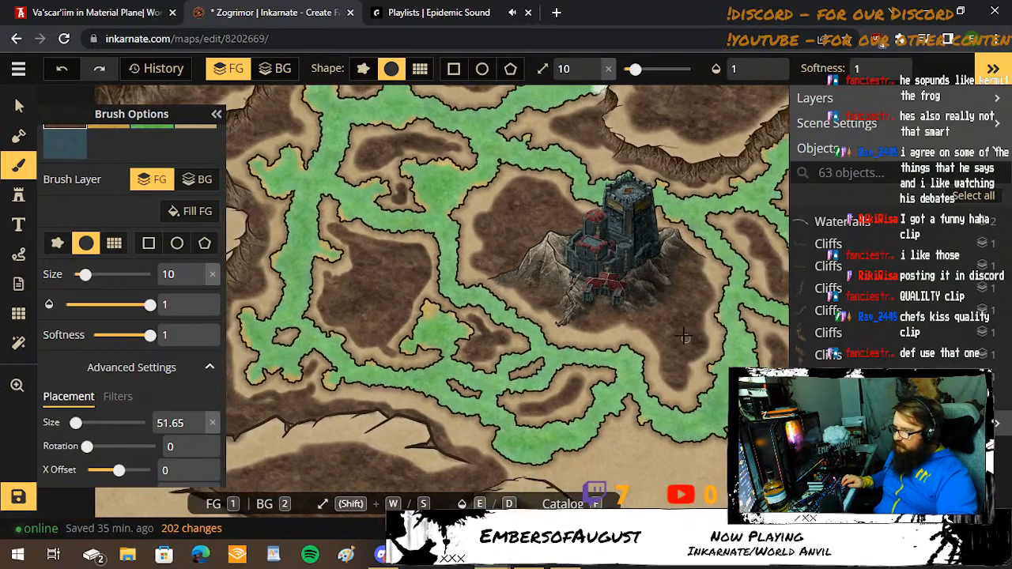
drag(685, 337, 495, 248)
scroll(613, 162, down, 5)
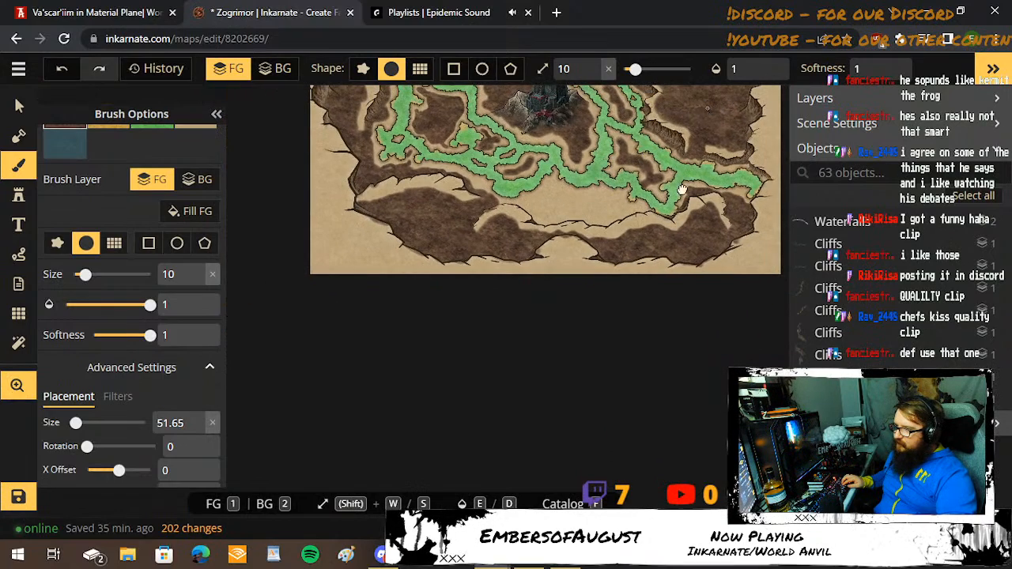
drag(688, 125, 649, 323)
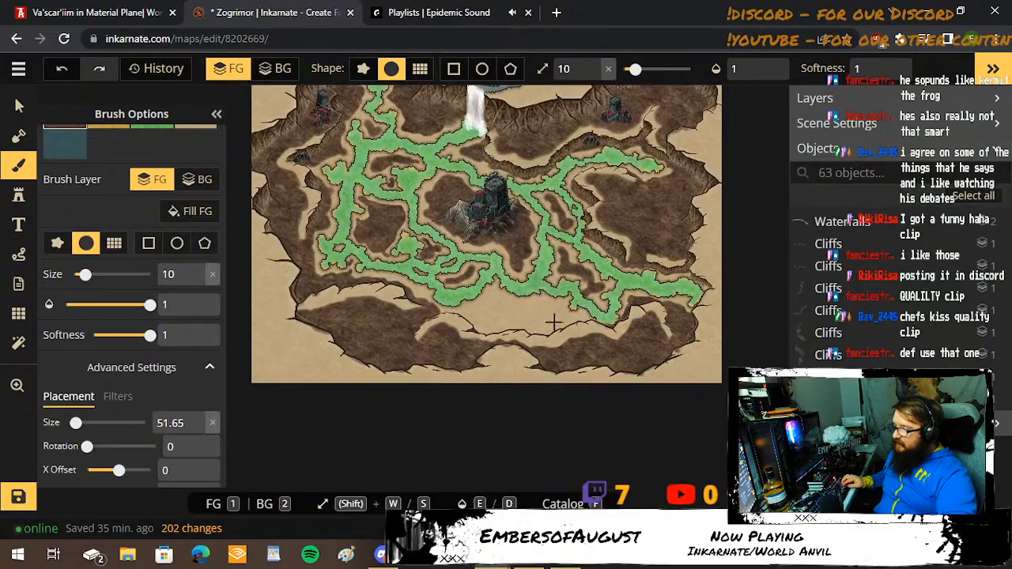
scroll(550, 317, up, 5)
scroll(548, 313, up, 4)
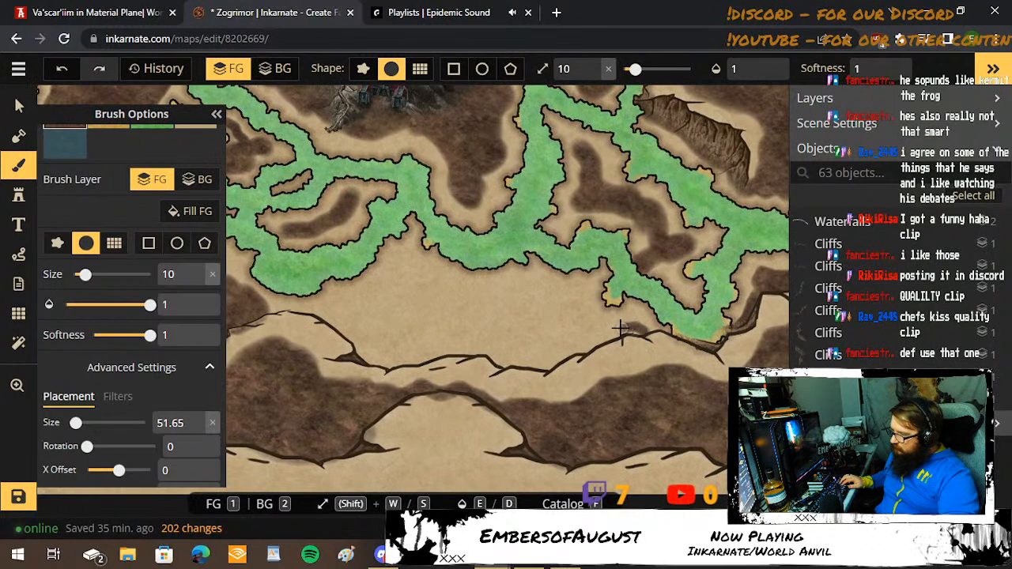
mouse_move(606, 325)
mouse_down()
mouse_move(567, 289)
mouse_move(447, 292)
mouse_move(404, 260)
mouse_move(379, 288)
mouse_move(326, 307)
mouse_up()
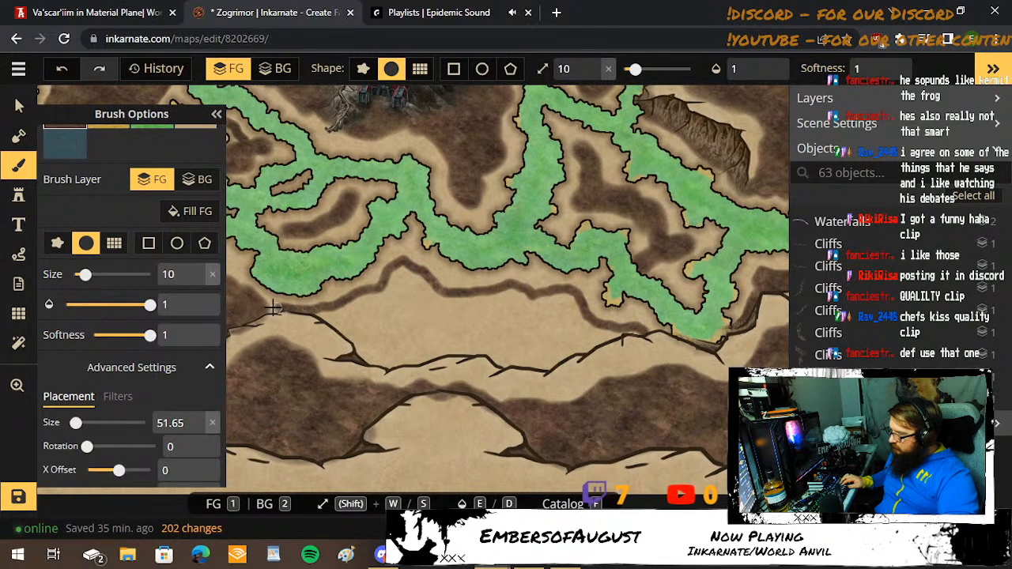
drag(252, 314, 250, 314)
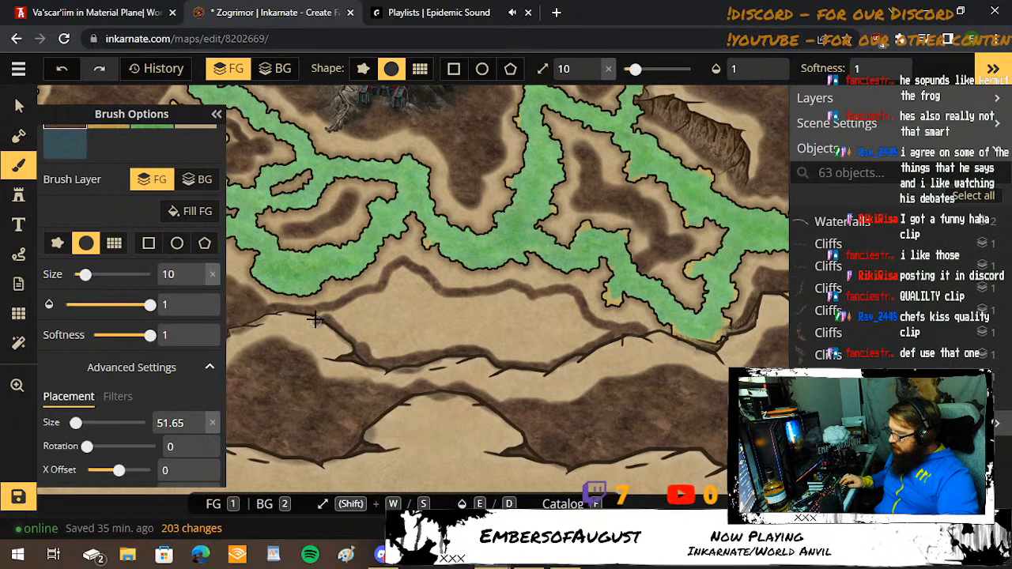
Enlarge the brush to size 38 and fill the outlined southern basin with dark brown, touching up its northeastern edge at size 27.
scroll(367, 330, up, 3)
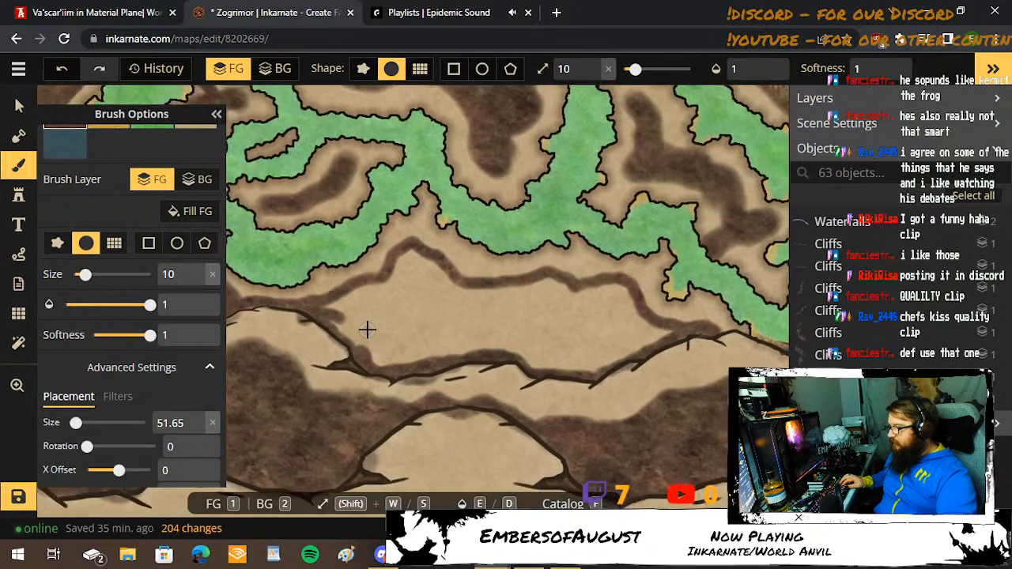
key(shift+w)
key(shift+w)
key(shift+w)
key(shift+w)
key(shift+w)
key(shift+w)
key(shift+w)
key(shift+w)
key(shift+w)
key(shift+w)
key(shift+w)
key(shift+w)
key(shift+w)
key(shift+w)
key(shift+w)
key(shift+w)
key(shift+w)
key(shift+w)
key(shift+w)
key(shift+w)
key(shift+w)
key(shift+w)
key(shift+w)
key(shift+w)
key(shift+w)
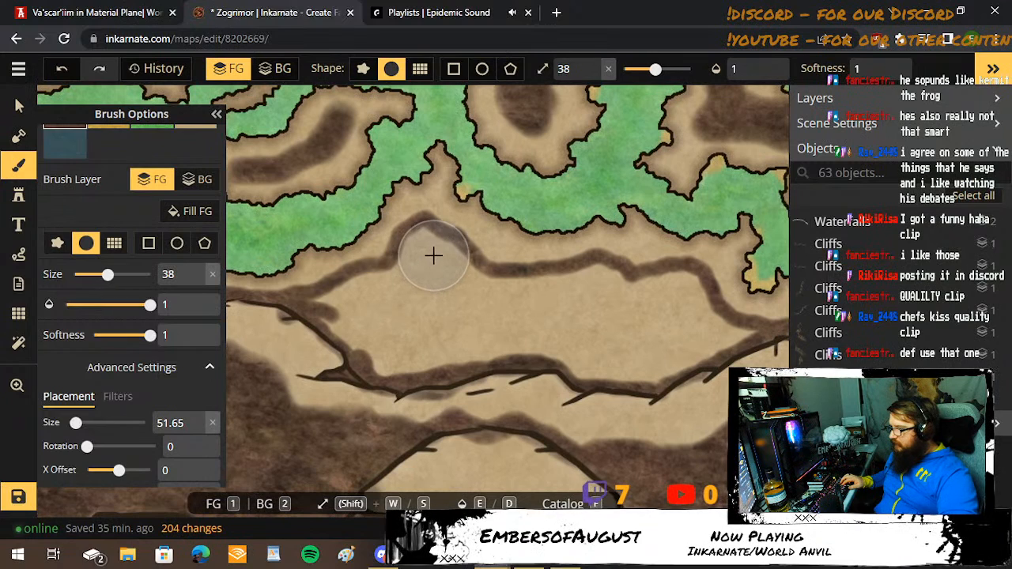
mouse_move(424, 261)
mouse_down()
mouse_move(486, 311)
mouse_move(392, 351)
mouse_move(330, 320)
mouse_move(384, 290)
mouse_move(420, 307)
mouse_move(408, 262)
mouse_move(429, 244)
mouse_move(500, 281)
mouse_move(610, 278)
mouse_move(646, 294)
mouse_move(697, 293)
mouse_move(722, 329)
mouse_move(749, 341)
mouse_move(623, 369)
mouse_move(664, 374)
mouse_move(698, 317)
mouse_move(610, 345)
mouse_move(552, 336)
mouse_move(639, 322)
mouse_move(511, 312)
mouse_move(362, 373)
mouse_move(414, 374)
mouse_move(521, 335)
mouse_move(571, 344)
mouse_move(612, 372)
mouse_move(486, 348)
mouse_up()
key(shift+s)
key(shift+s)
key(shift+s)
key(shift+s)
key(shift+s)
key(shift+s)
key(shift+s)
key(shift+s)
key(shift+s)
key(shift+s)
key(shift+s)
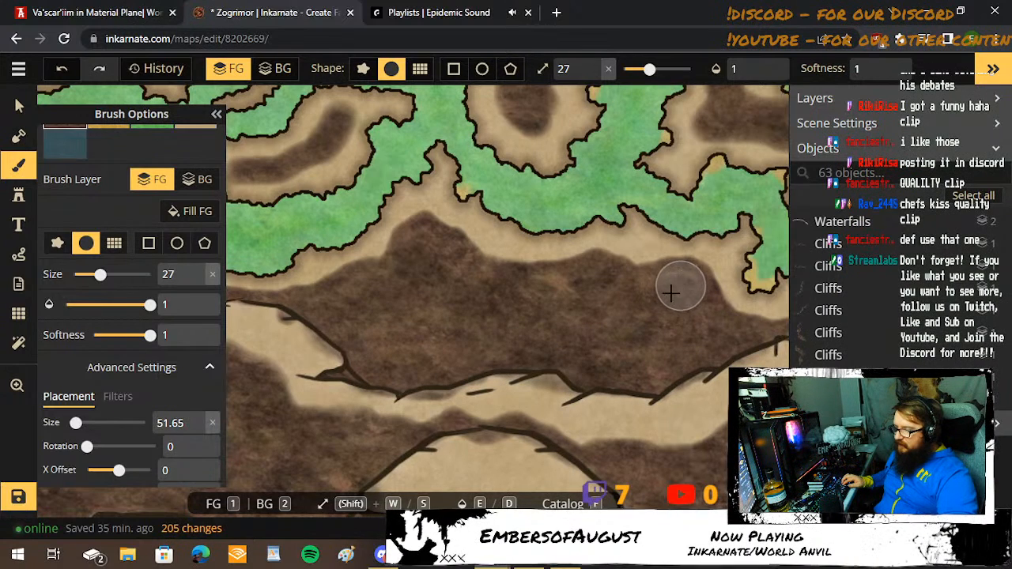
click(678, 289)
Examine the southeastern river banks and the whole map for land that still lacks dark brown ground.
key(space)
mouse_move(655, 314)
mouse_down()
mouse_move(321, 260)
mouse_move(325, 310)
mouse_up()
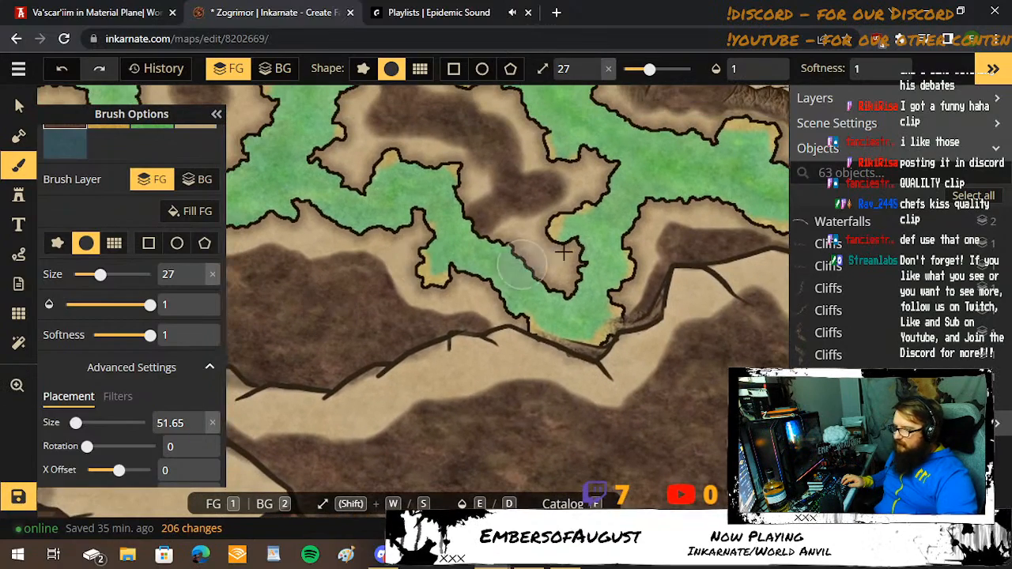
drag(727, 248, 396, 327)
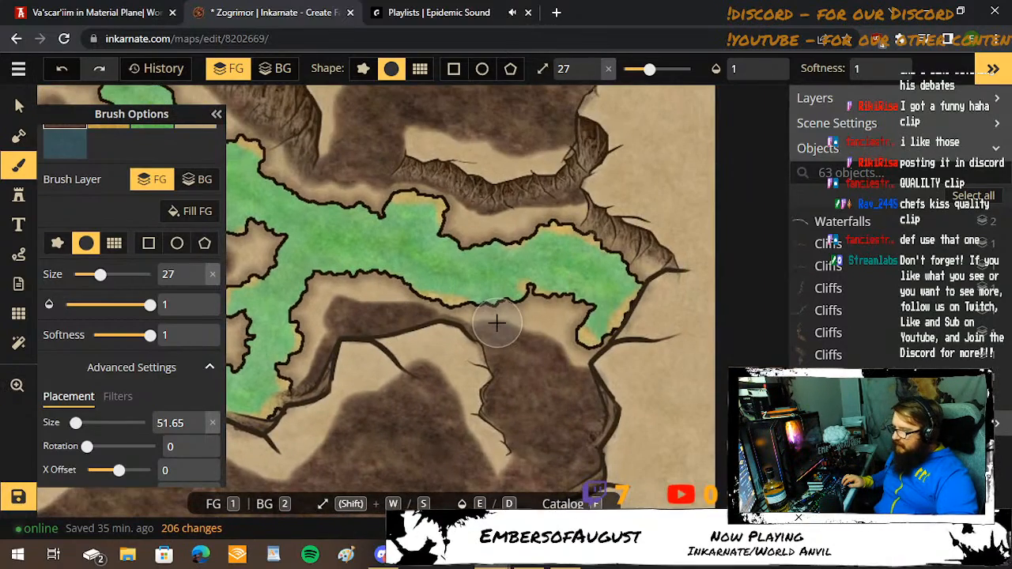
scroll(506, 323, down, 4)
scroll(507, 224, down, 3)
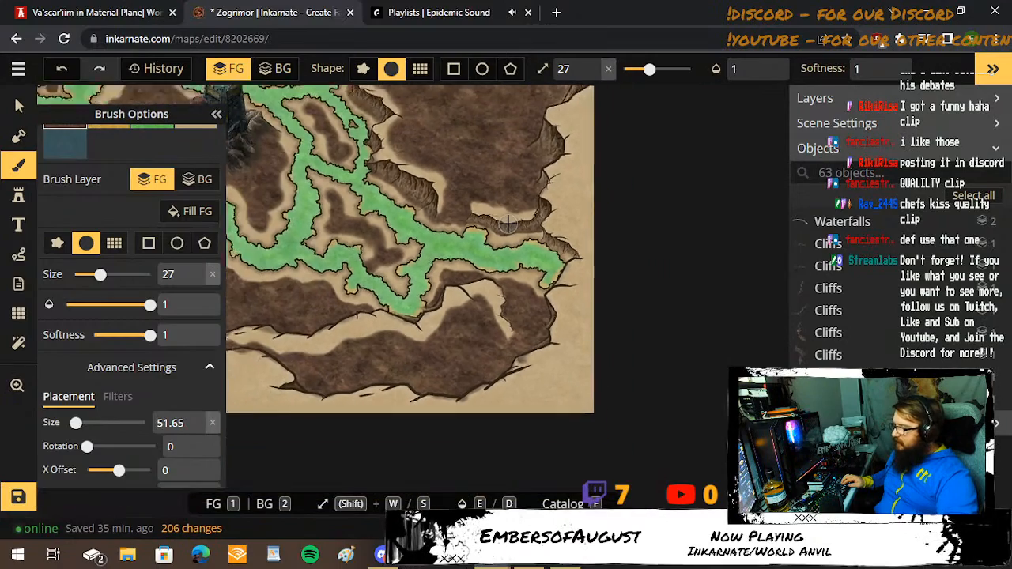
drag(338, 173, 451, 316)
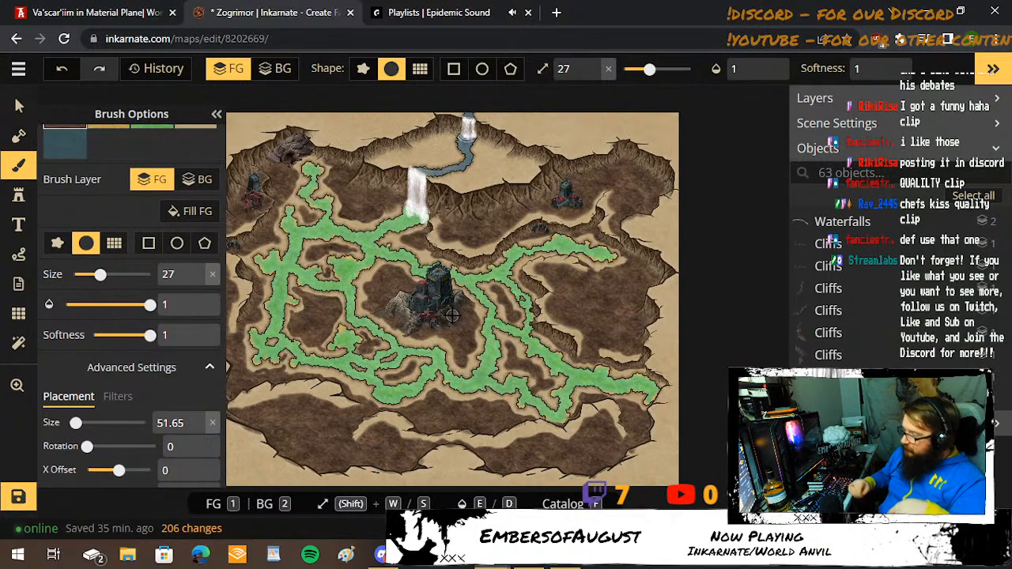
key(space)
mouse_move(381, 245)
mouse_down()
mouse_move(519, 295)
mouse_move(454, 234)
mouse_up()
Switch to Epidemic Sound, play the track Satya from the electronic future playlist, and return to the Inkarnate map.
click(403, 13)
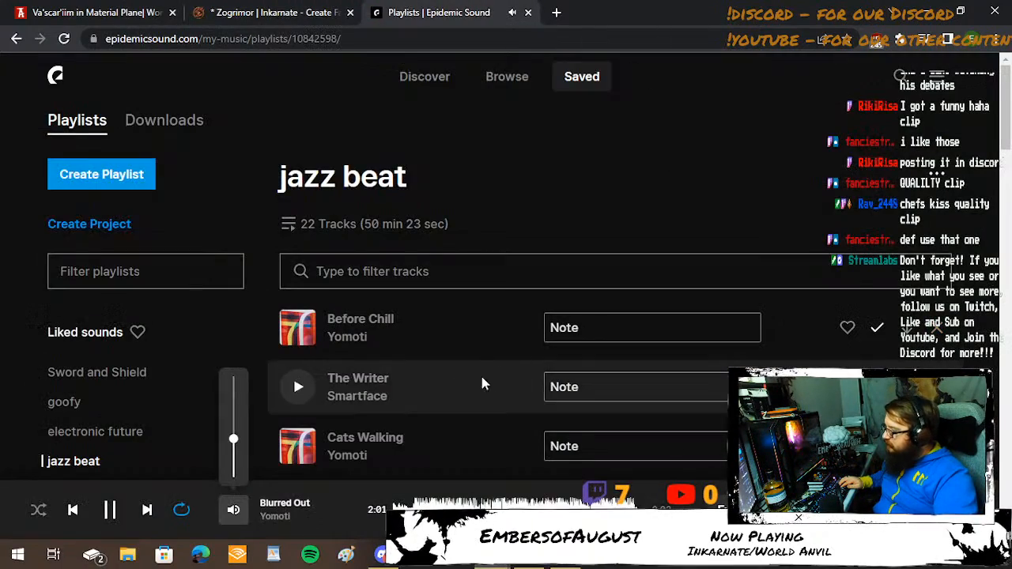
scroll(308, 353, down, 3)
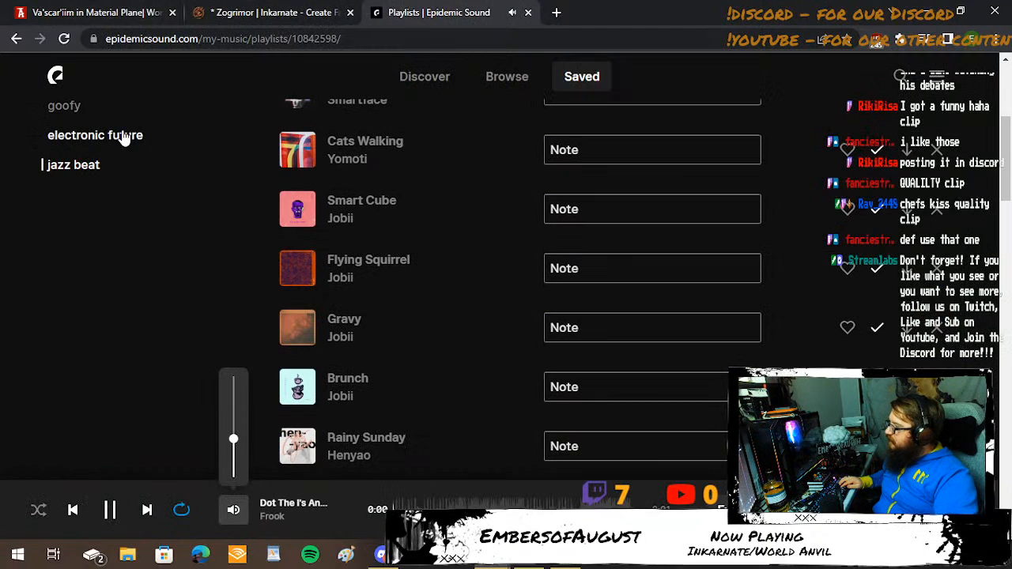
scroll(119, 158, up, 2)
click(97, 285)
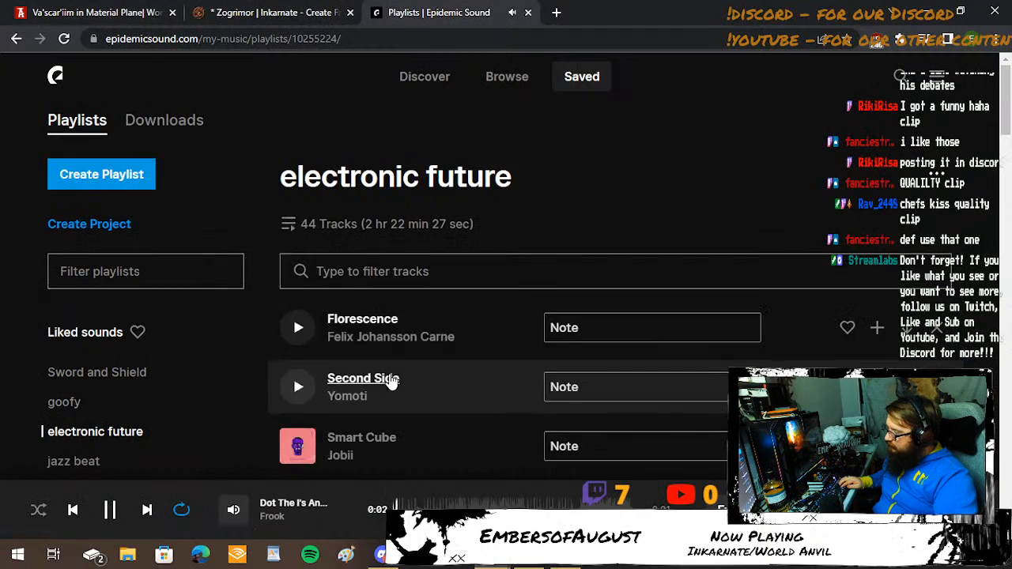
scroll(364, 316, down, 4)
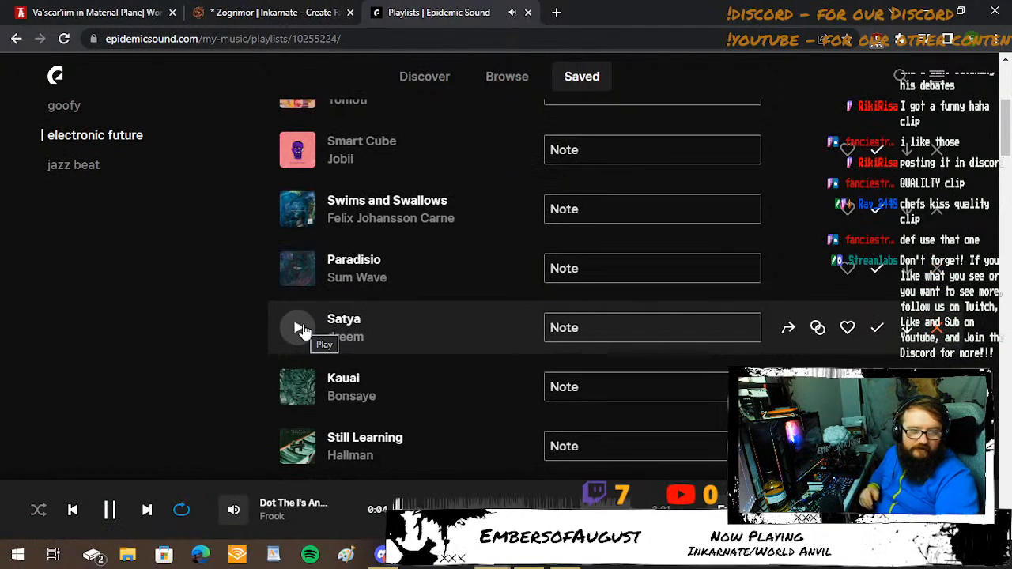
click(297, 327)
click(194, 8)
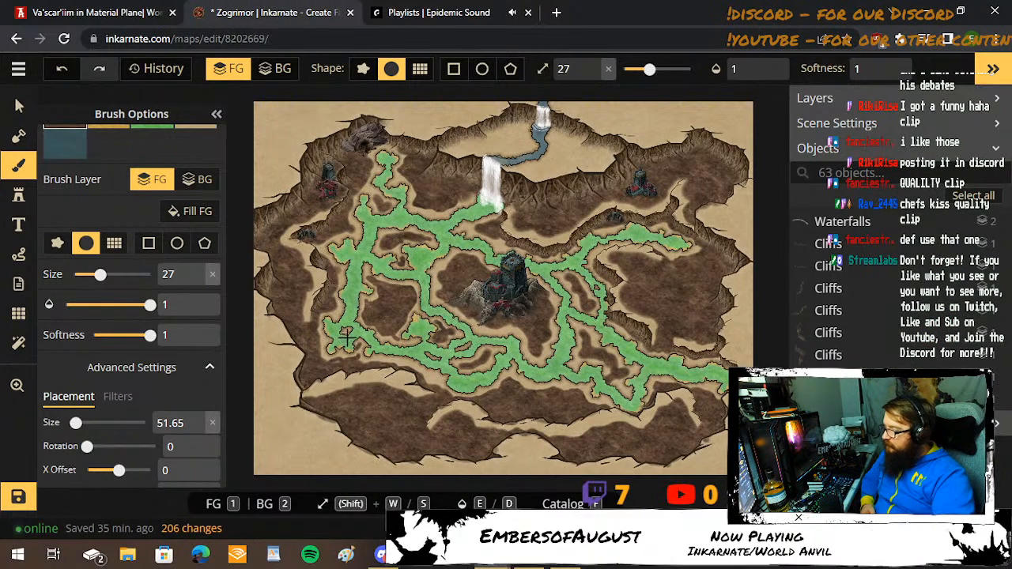
click(380, 552)
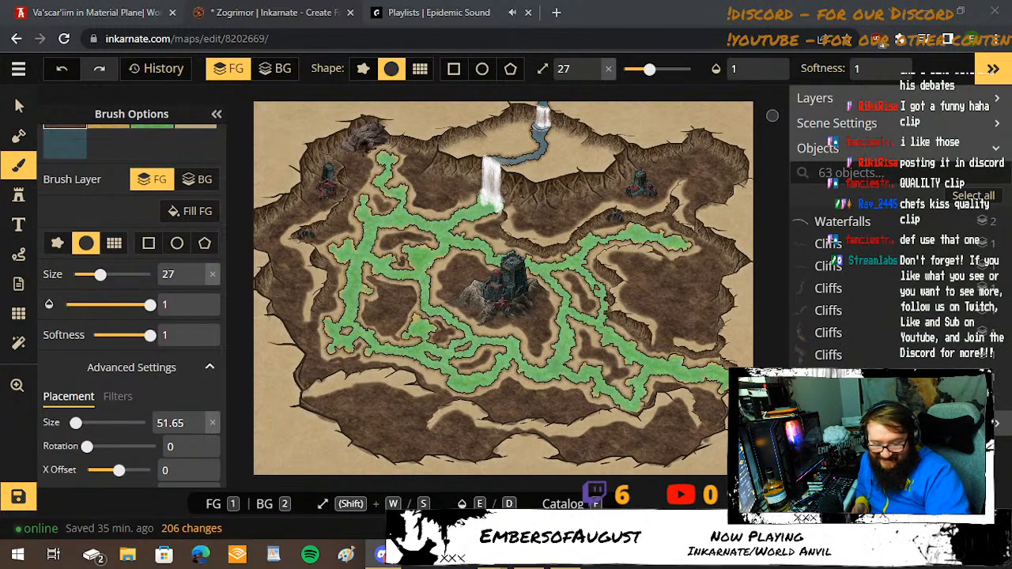
key(super+d)
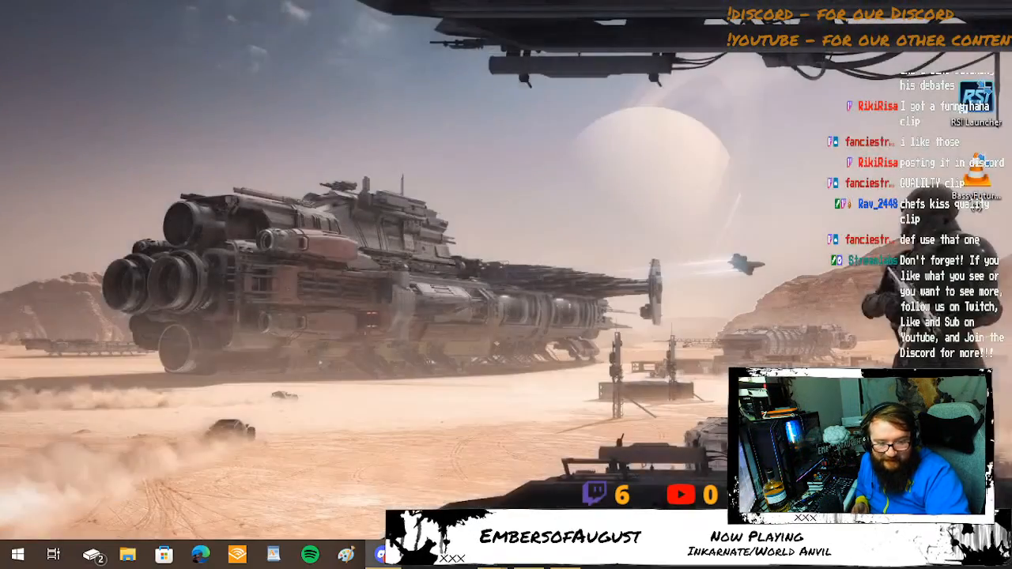
key(super+d)
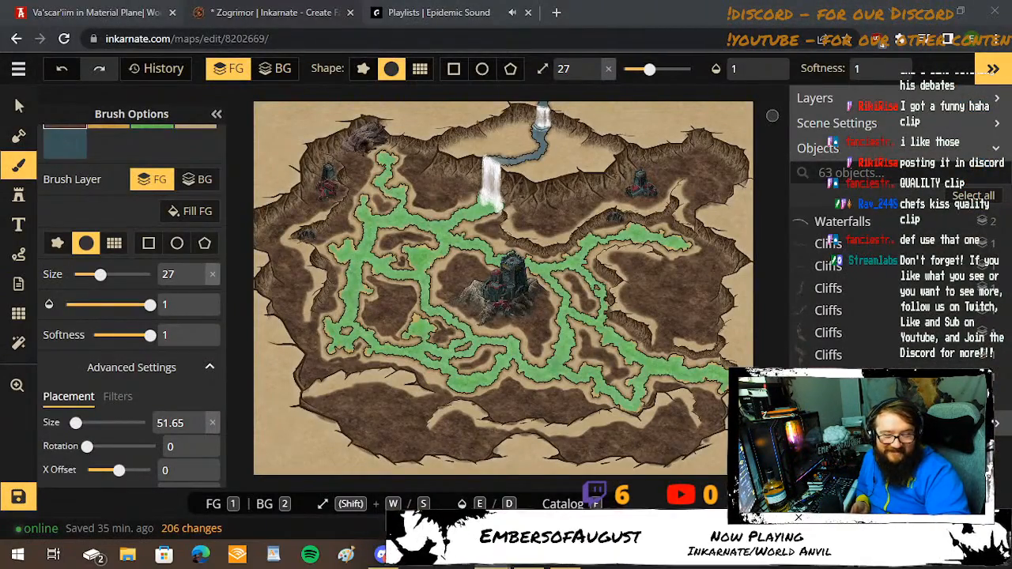